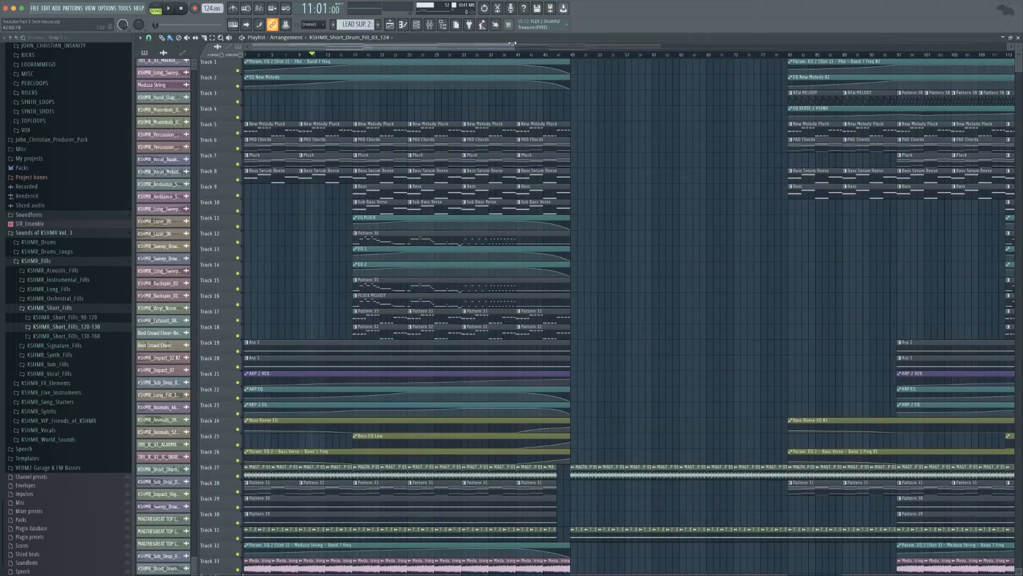
Adjust the playlist's horizontal zoom and show the project's patterns in the picker.
{"action": "left_click_drag", "start_coordinate": [512, 43], "coordinate": [507, 75]}
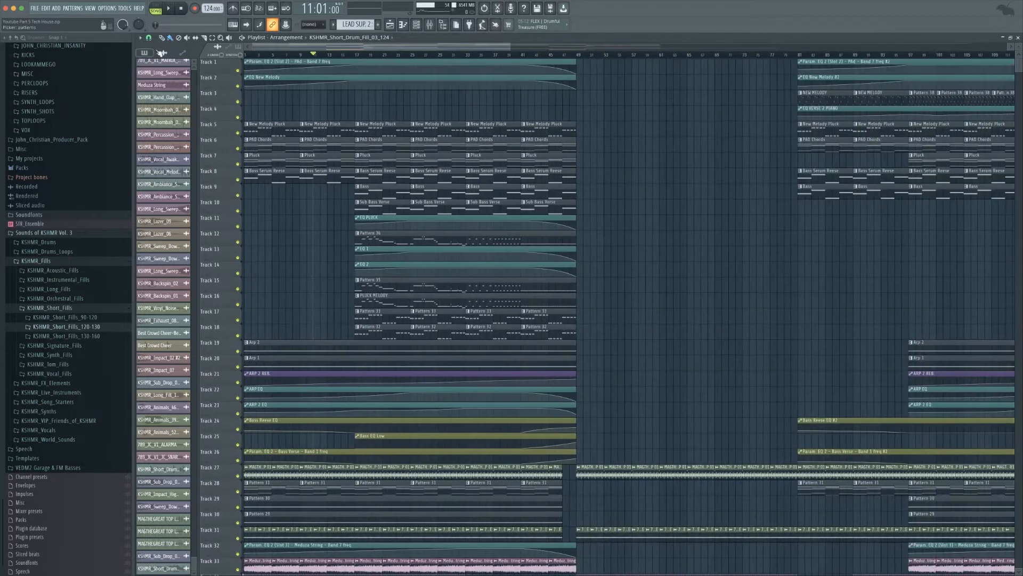
{"action": "left_click", "coordinate": [161, 52]}
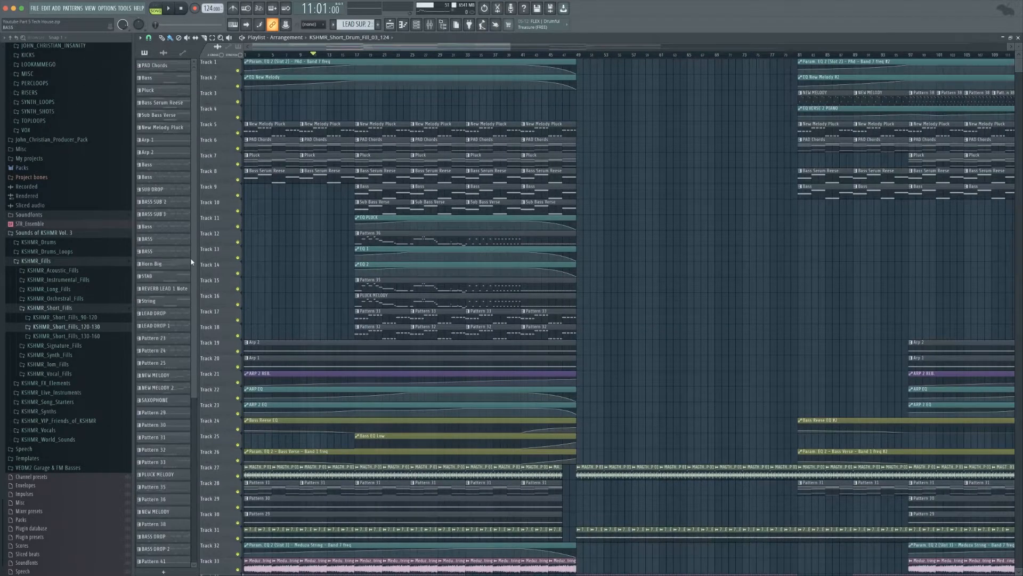
{"action": "mouse_move", "coordinate": [193, 265]}
{"action": "left_mouse_down"}
{"action": "mouse_move", "coordinate": [194, 428]}
{"action": "mouse_move", "coordinate": [194, 256]}
{"action": "left_mouse_up"}
Look through the arrangement's playlist tracks down to the last clips and return to the first track.
{"action": "scroll", "coordinate": [338, 310], "scroll_direction": "down", "scroll_amount": 15}
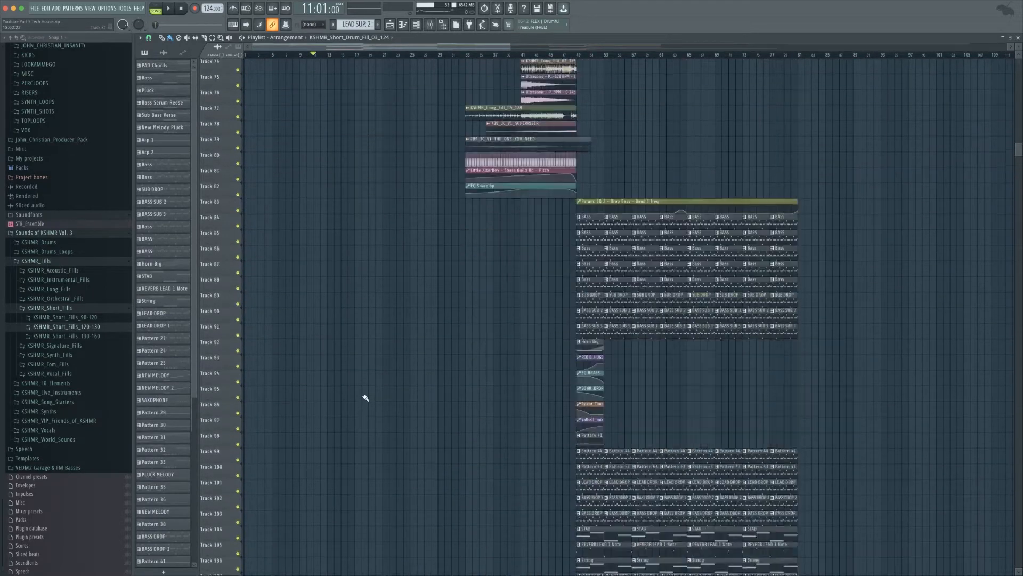
{"action": "scroll", "coordinate": [366, 398], "scroll_direction": "down", "scroll_amount": 6}
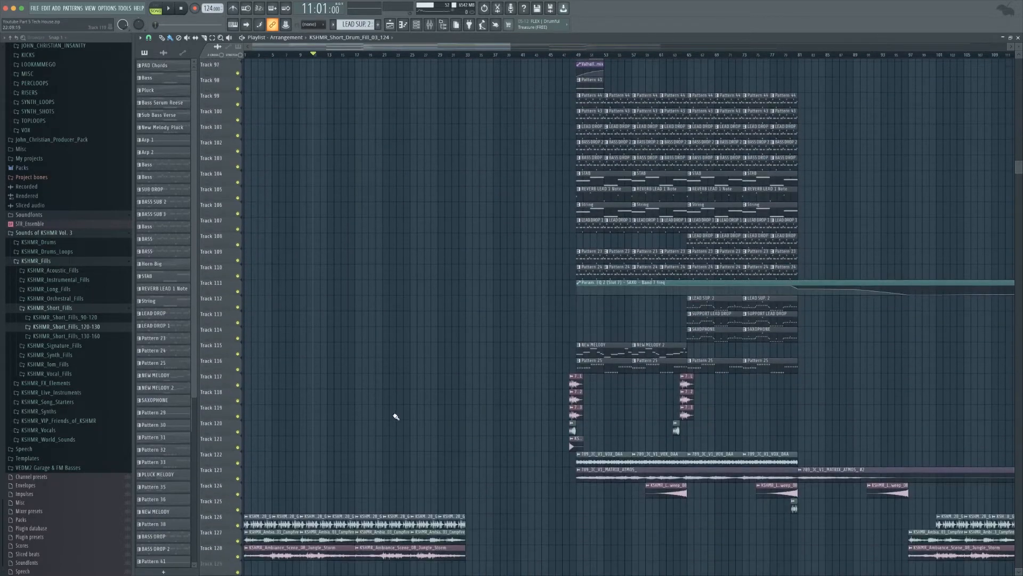
{"action": "scroll", "coordinate": [396, 417], "scroll_direction": "down", "scroll_amount": 3}
{"action": "scroll", "coordinate": [449, 352], "scroll_direction": "down", "scroll_amount": 12}
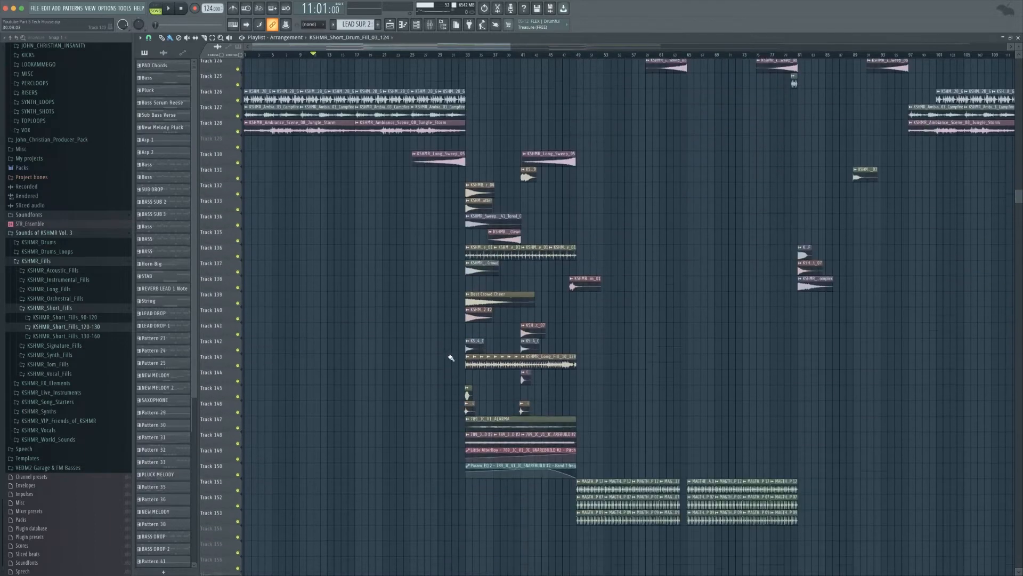
{"action": "scroll", "coordinate": [556, 402], "scroll_direction": "up", "scroll_amount": 3}
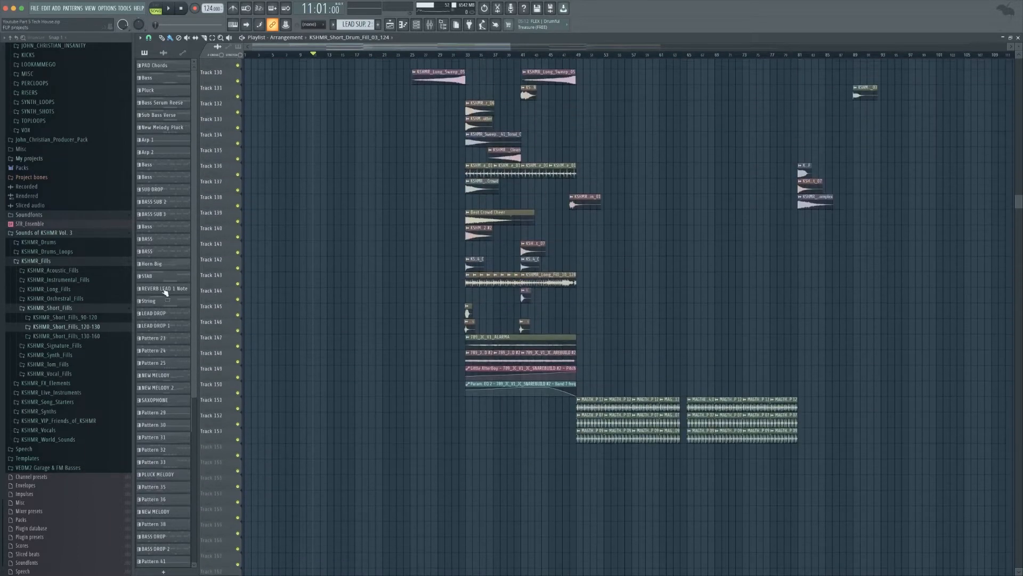
{"action": "scroll", "coordinate": [339, 293], "scroll_direction": "up", "scroll_amount": 20}
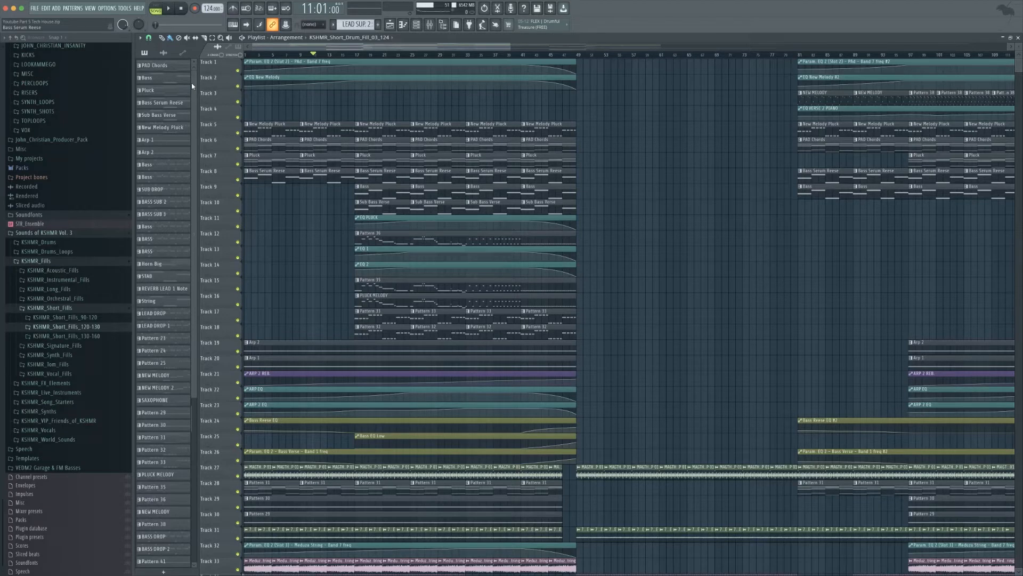
Switch playback to pattern mode, play Pattern 29 and rename it PAD.
{"action": "left_click", "coordinate": [164, 413]}
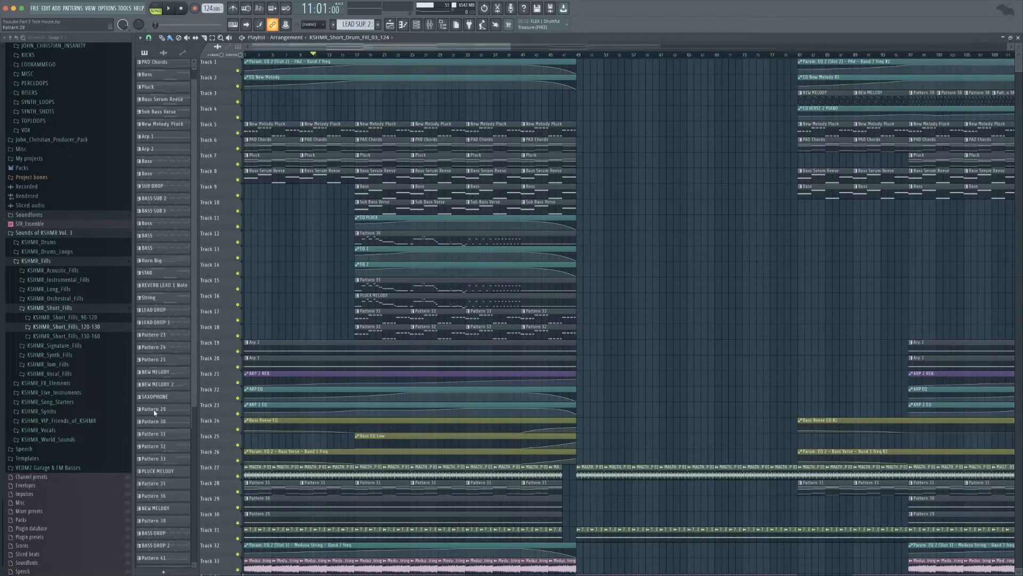
{"action": "left_click", "coordinate": [155, 10]}
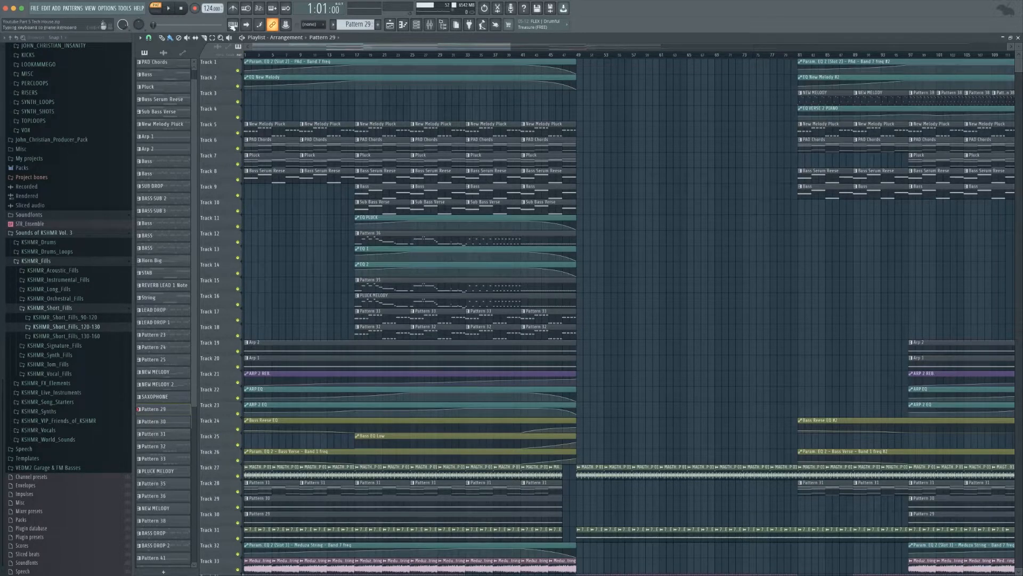
{"action": "left_click", "coordinate": [168, 11]}
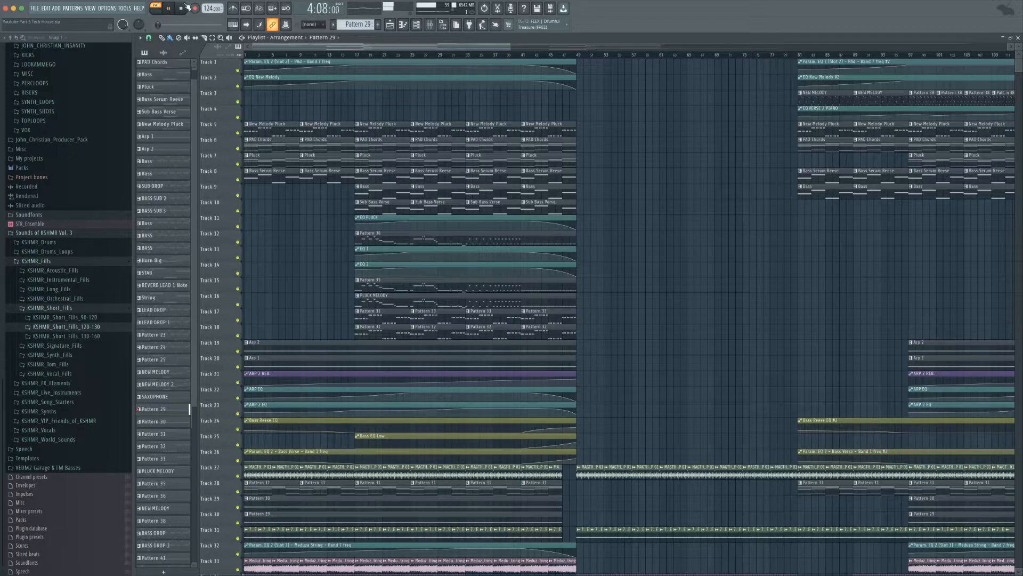
{"action": "key", "text": "space"}
{"action": "right_click", "coordinate": [164, 410]}
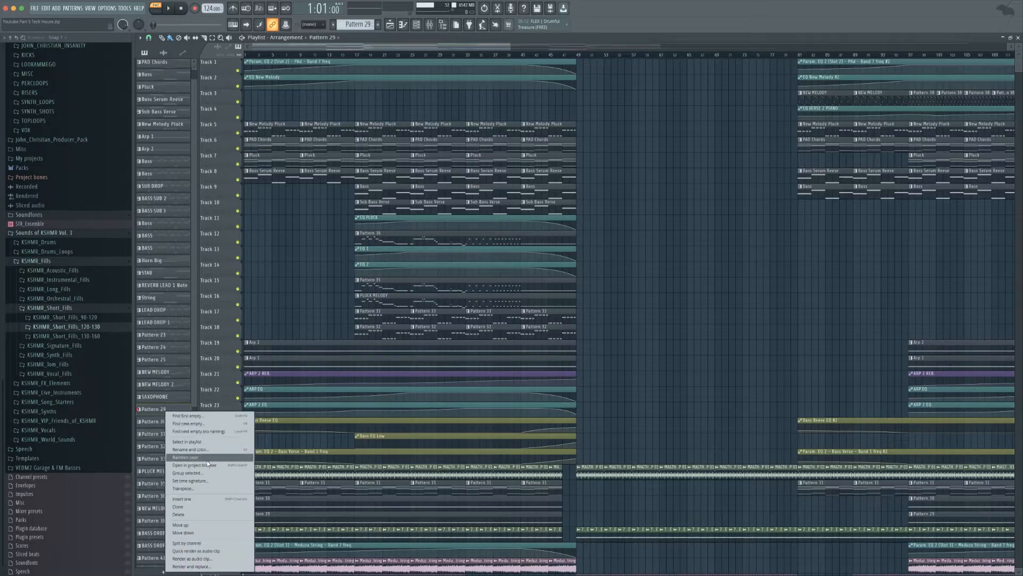
{"action": "left_click", "coordinate": [176, 457]}
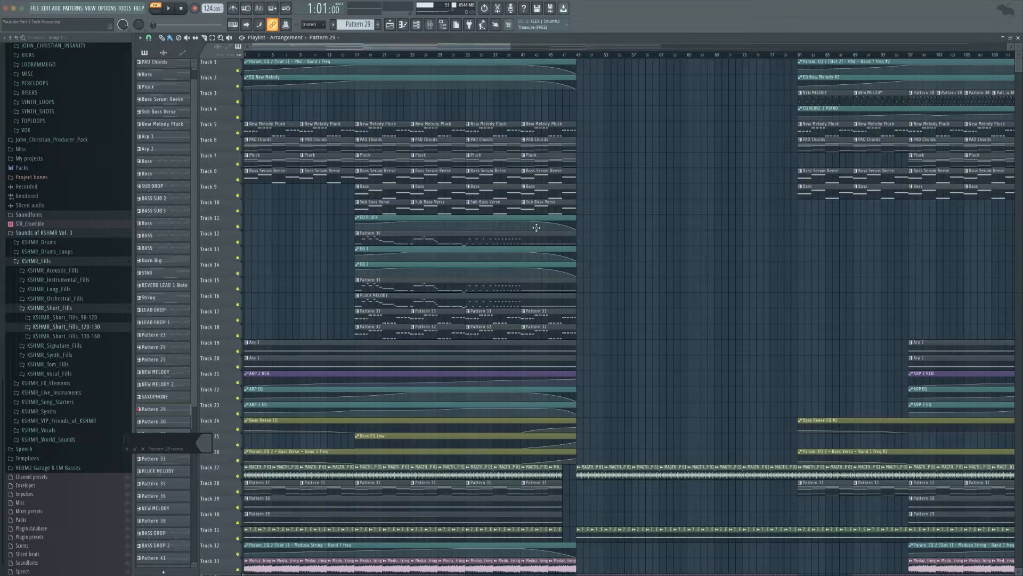
{"action": "key", "text": "Return"}
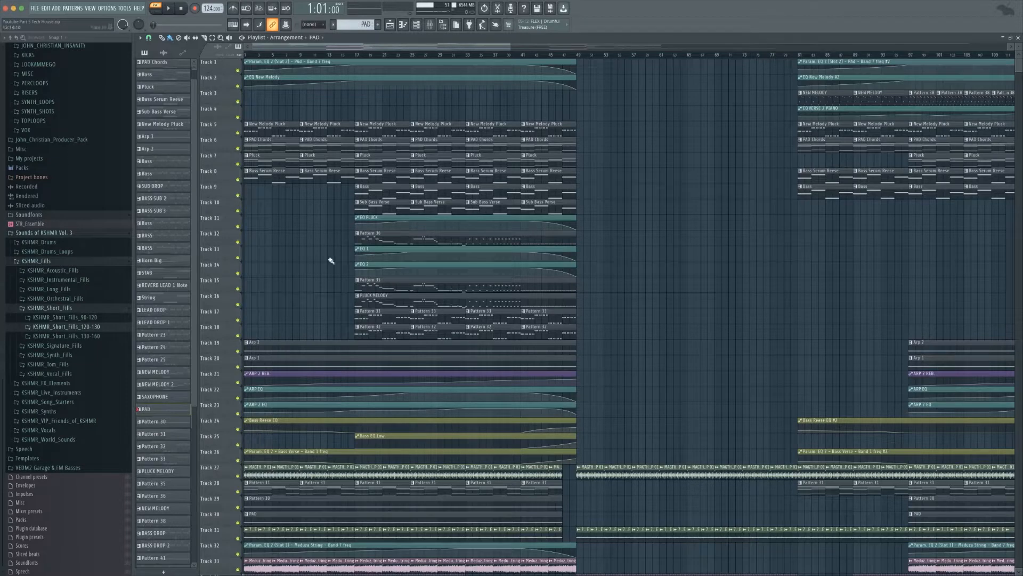
Play Pattern 30 to hear its sound and rename it LEAD.
{"action": "left_click", "coordinate": [175, 422]}
{"action": "key", "text": "space"}
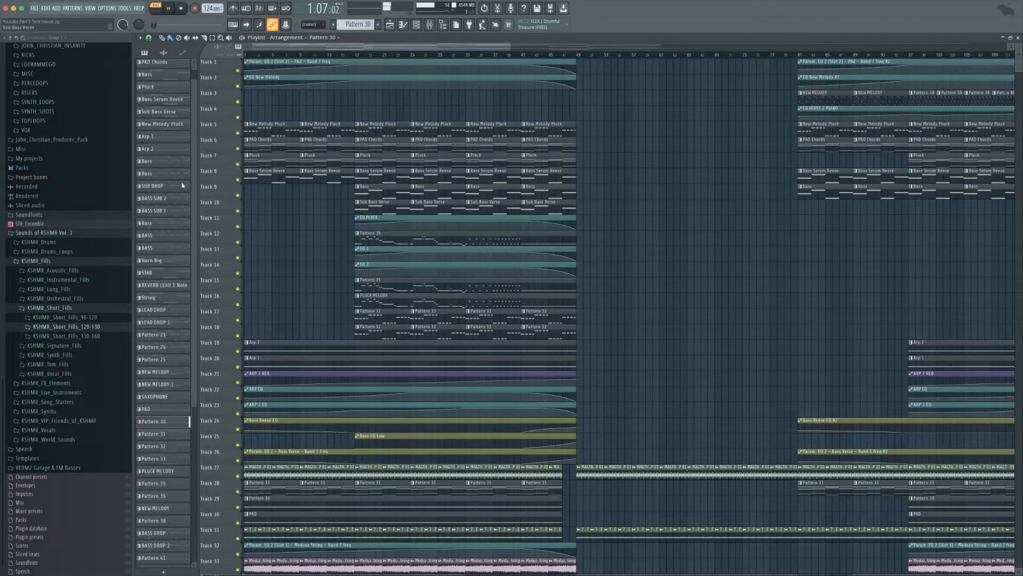
{"action": "key", "text": "space"}
{"action": "right_click", "coordinate": [160, 421]}
{"action": "left_click", "coordinate": [183, 449]}
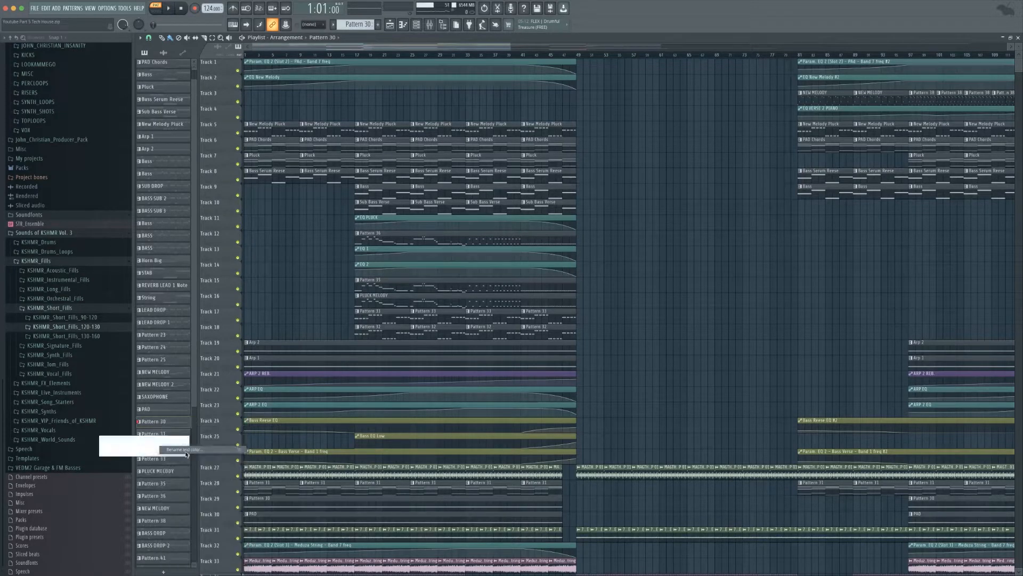
{"action": "type", "text": "LEAD"}
{"action": "key", "text": "Return"}
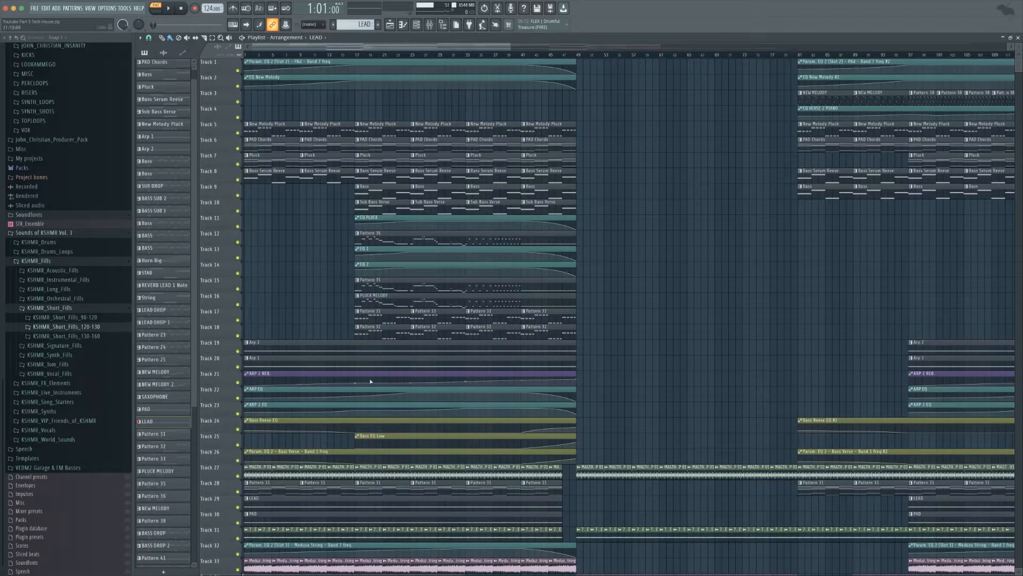
Rename Pattern 31 as STRING.
{"action": "left_click", "coordinate": [169, 435]}
{"action": "right_click", "coordinate": [169, 435]}
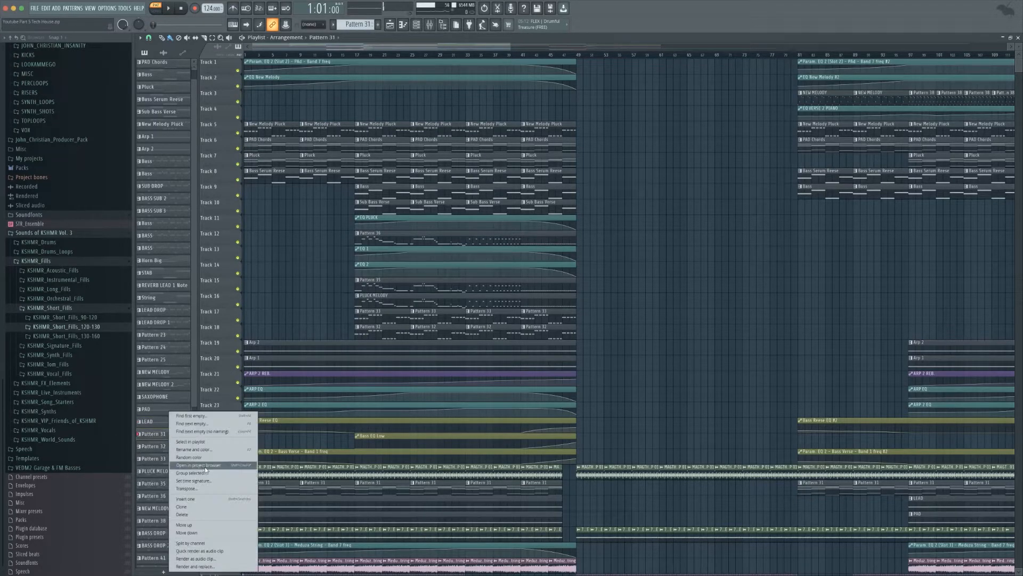
{"action": "left_click", "coordinate": [192, 465]}
{"action": "right_click", "coordinate": [188, 434]}
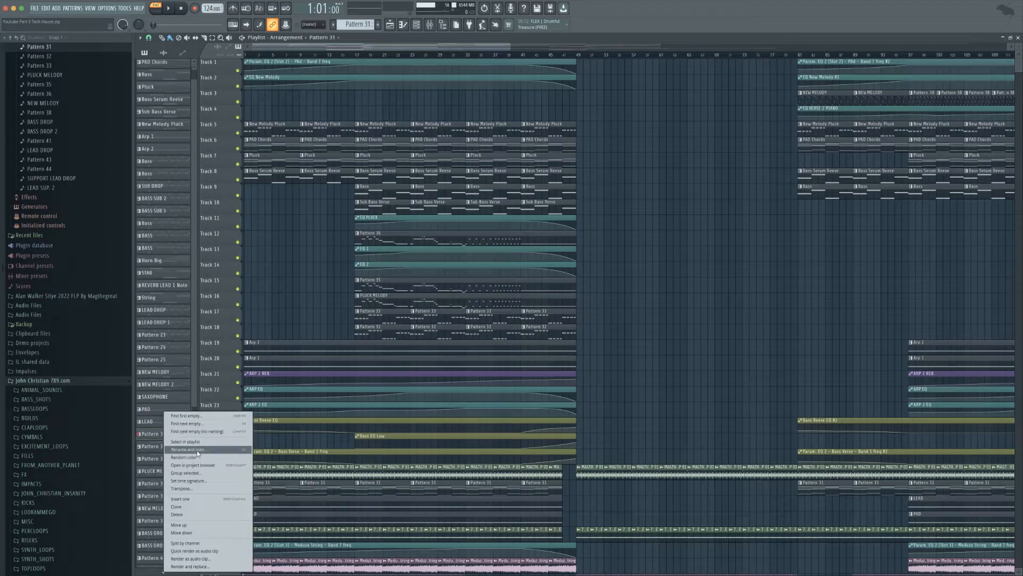
{"action": "left_click", "coordinate": [197, 449]}
{"action": "type", "text": "ST"}
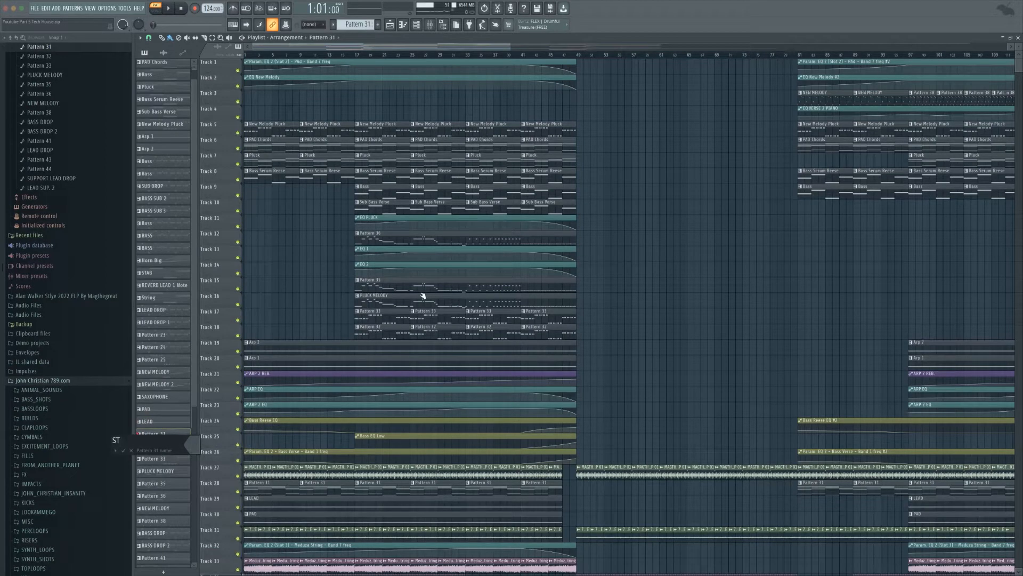
{"action": "type", "text": "RIGNG"}
{"action": "key", "text": "Return"}
Play Pattern 32 briefly and rename it MELODY.
{"action": "left_click", "coordinate": [171, 448]}
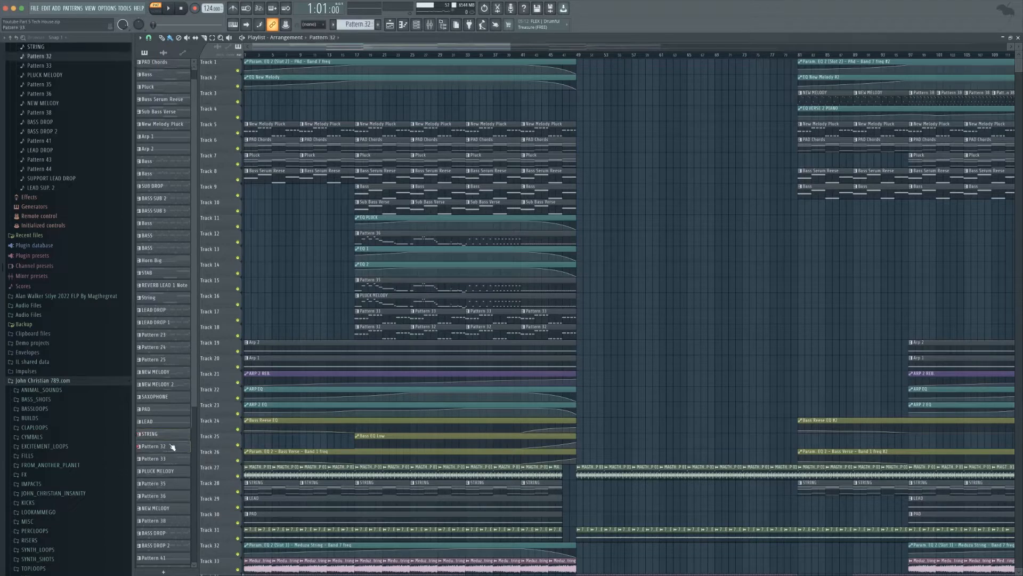
{"action": "key", "text": "space"}
{"action": "right_click", "coordinate": [170, 451]}
{"action": "key", "text": "space"}
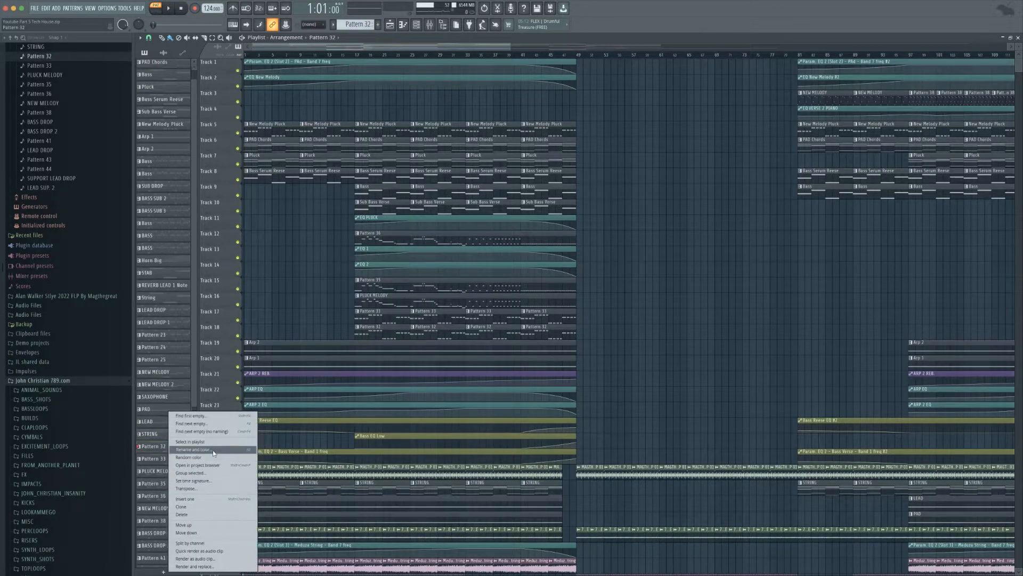
{"action": "left_click", "coordinate": [216, 451]}
{"action": "type", "text": "M"}
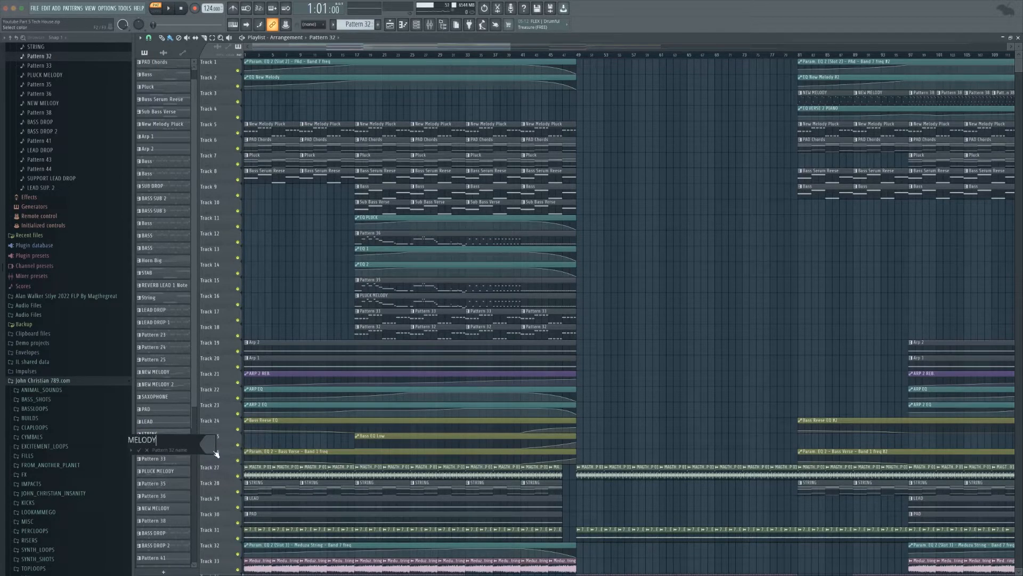
{"action": "type", "text": "ELODY"}
{"action": "key", "text": "Return"}
Play Pattern 33 briefly and rename it MELODY 2.
{"action": "left_click", "coordinate": [155, 459]}
{"action": "key", "text": "space"}
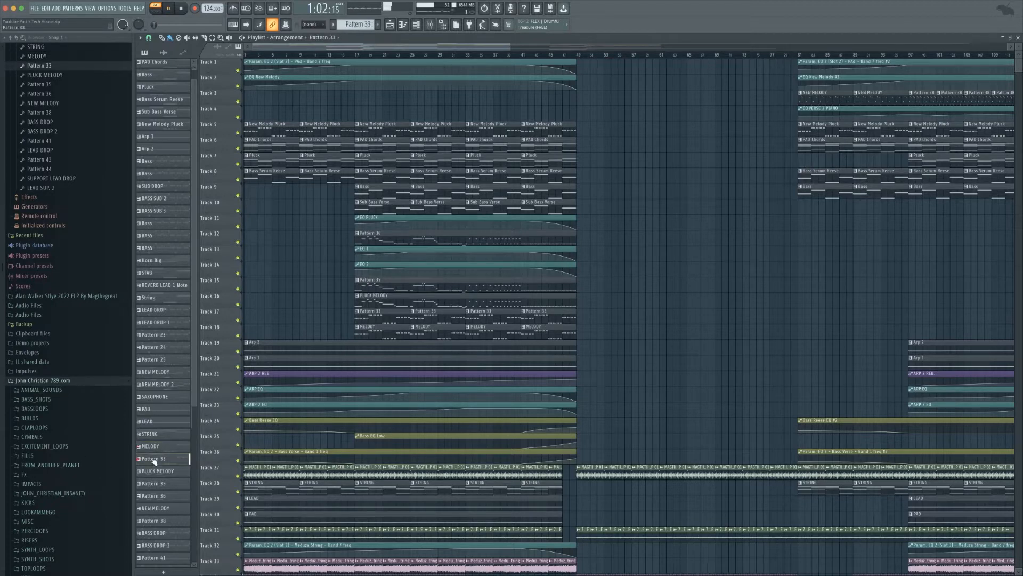
{"action": "key", "text": "space"}
{"action": "right_click", "coordinate": [155, 462]}
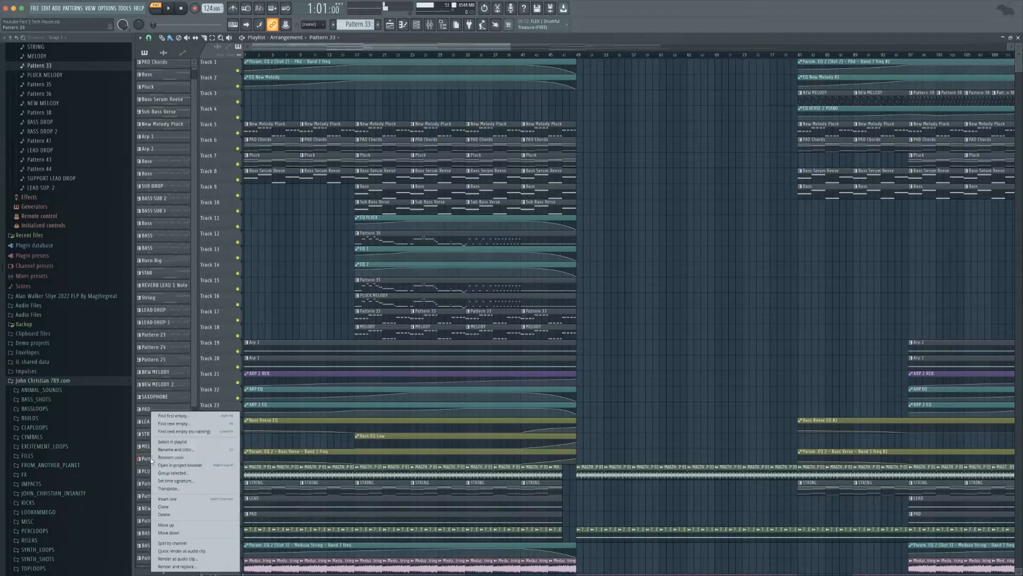
{"action": "left_click", "coordinate": [200, 465]}
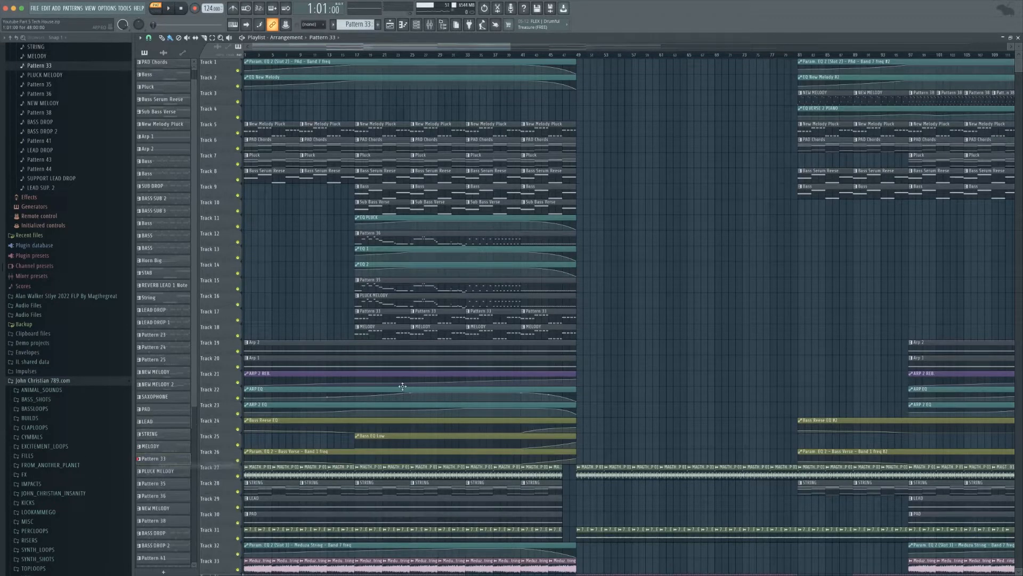
{"action": "right_click", "coordinate": [164, 448]}
{"action": "left_click", "coordinate": [160, 460]}
{"action": "right_click", "coordinate": [159, 461]}
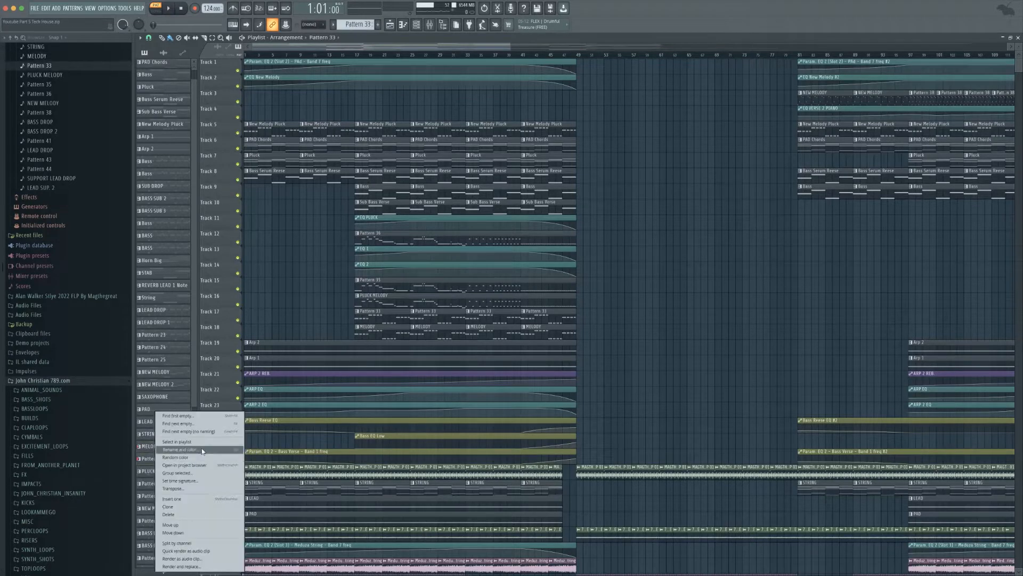
{"action": "left_click", "coordinate": [197, 443]}
{"action": "type", "text": "MELODY 2"}
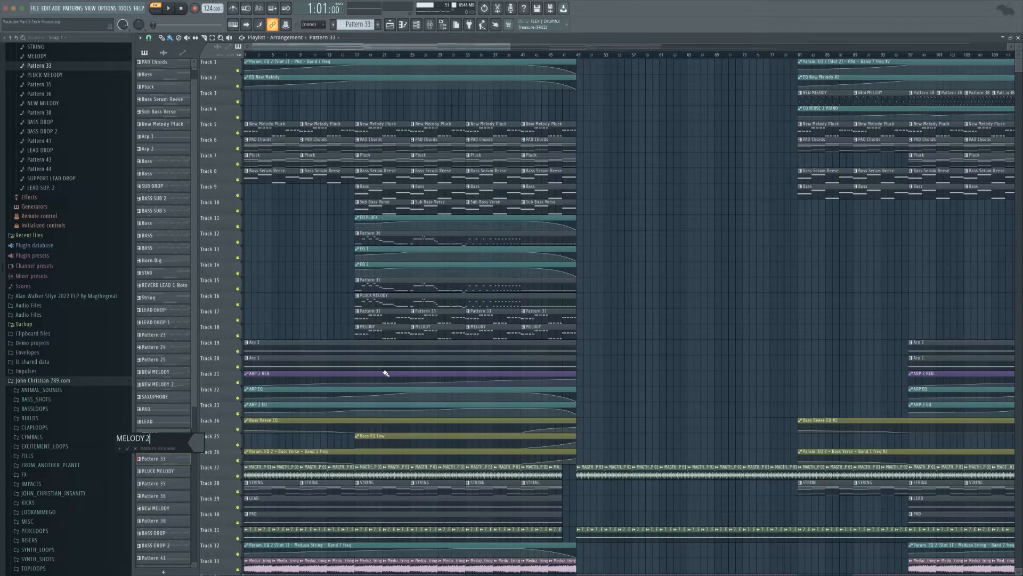
{"action": "key", "text": "Return"}
Play Pattern 35 to hear its melody and rename it VERSE MELODY.
{"action": "scroll", "coordinate": [163, 491], "scroll_direction": "down", "scroll_amount": 4}
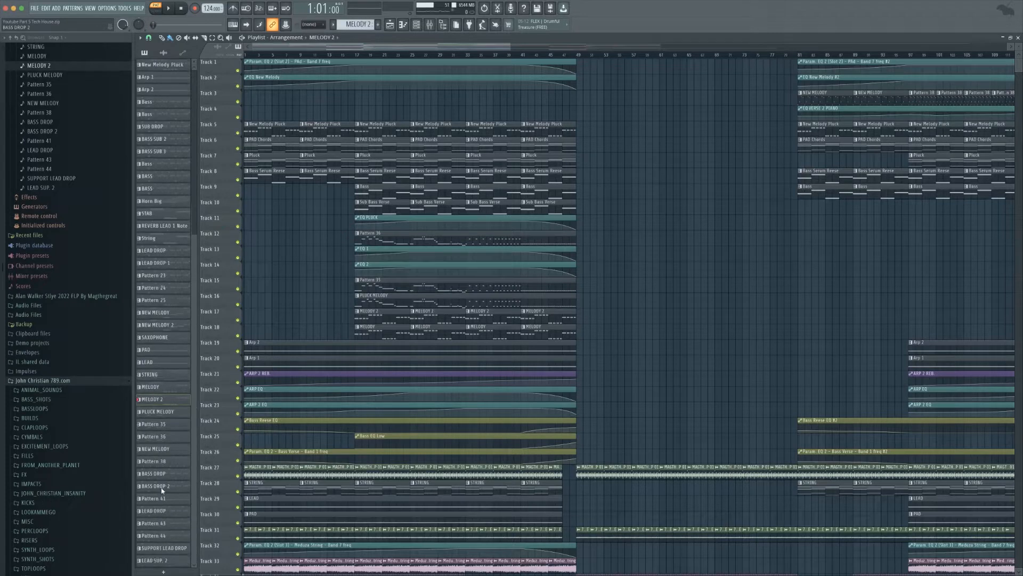
{"action": "left_click", "coordinate": [166, 426]}
{"action": "key", "text": "space"}
{"action": "right_click", "coordinate": [169, 427]}
{"action": "left_click", "coordinate": [182, 444]}
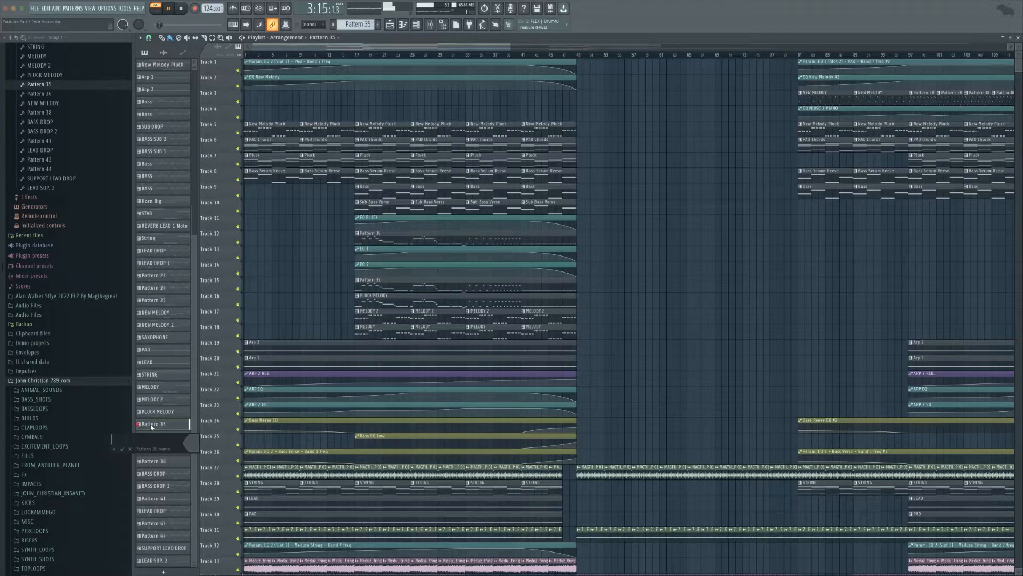
{"action": "type", "text": "VERSE MELODY"}
{"action": "key", "text": "Return"}
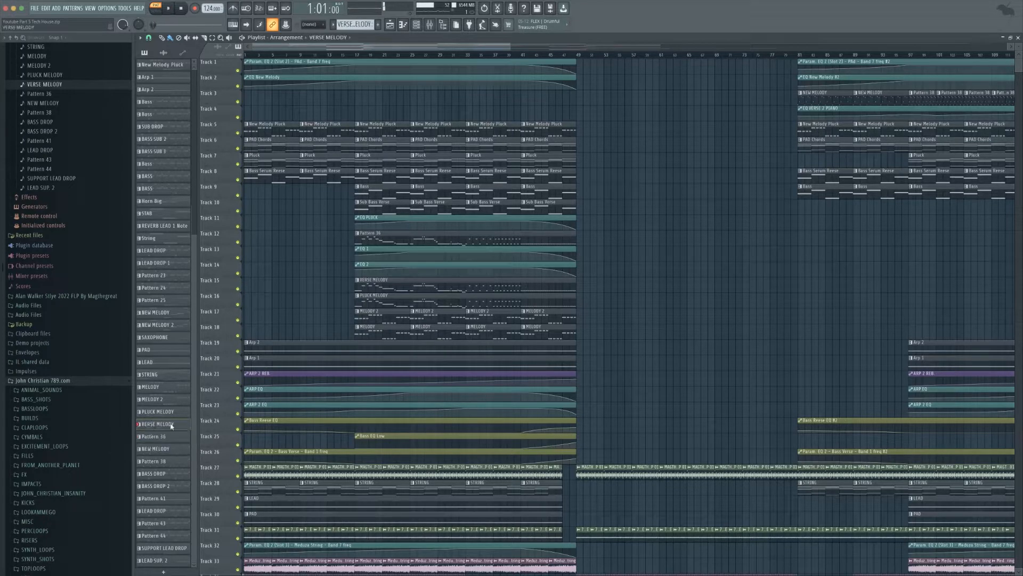
Play Pattern 36 to hear its melody and rename it VERSE MELODY LEAD.
{"action": "left_click", "coordinate": [168, 438]}
{"action": "key", "text": "space"}
{"action": "right_click", "coordinate": [166, 439]}
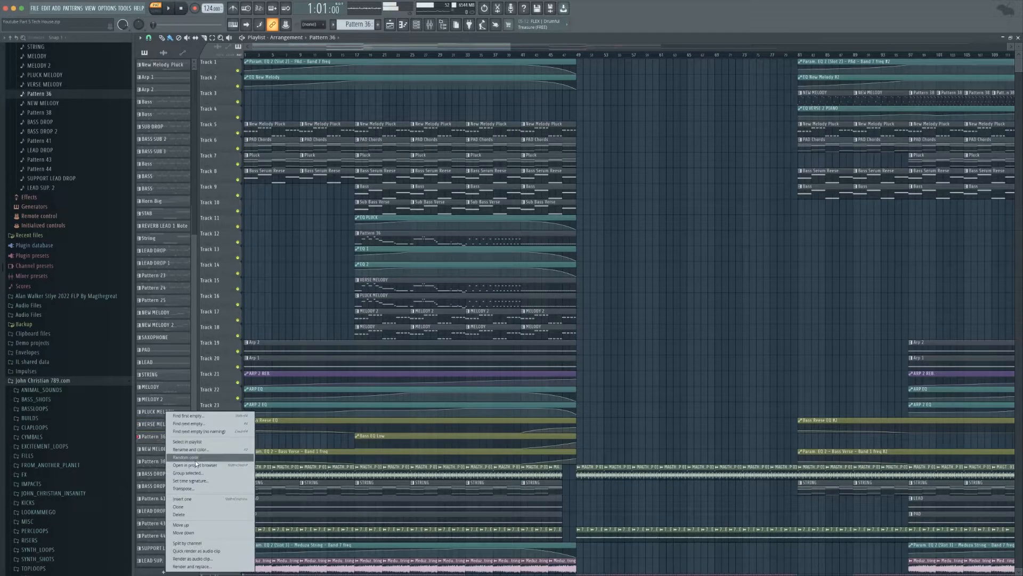
{"action": "left_click", "coordinate": [179, 450]}
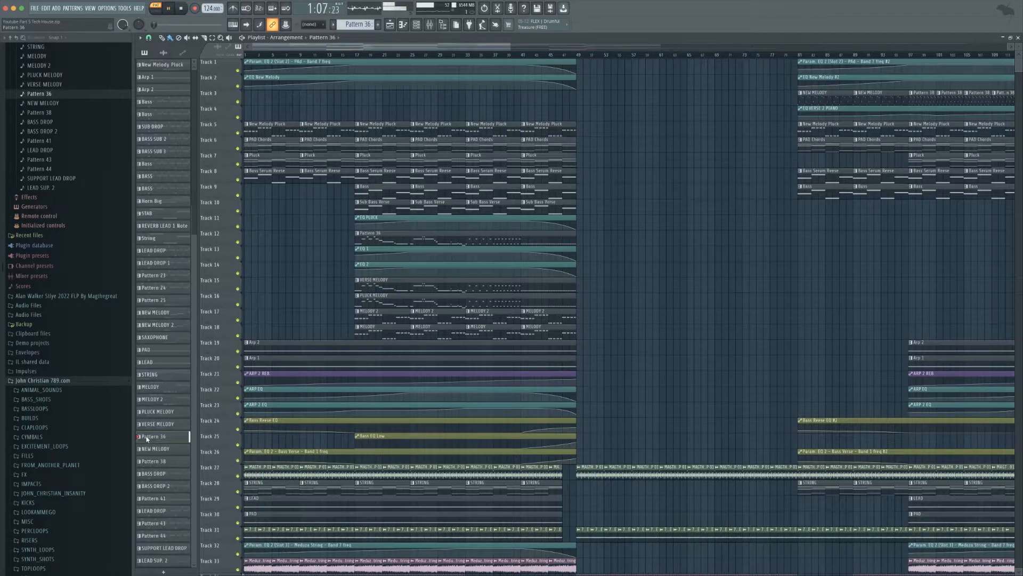
{"action": "right_click", "coordinate": [153, 437]}
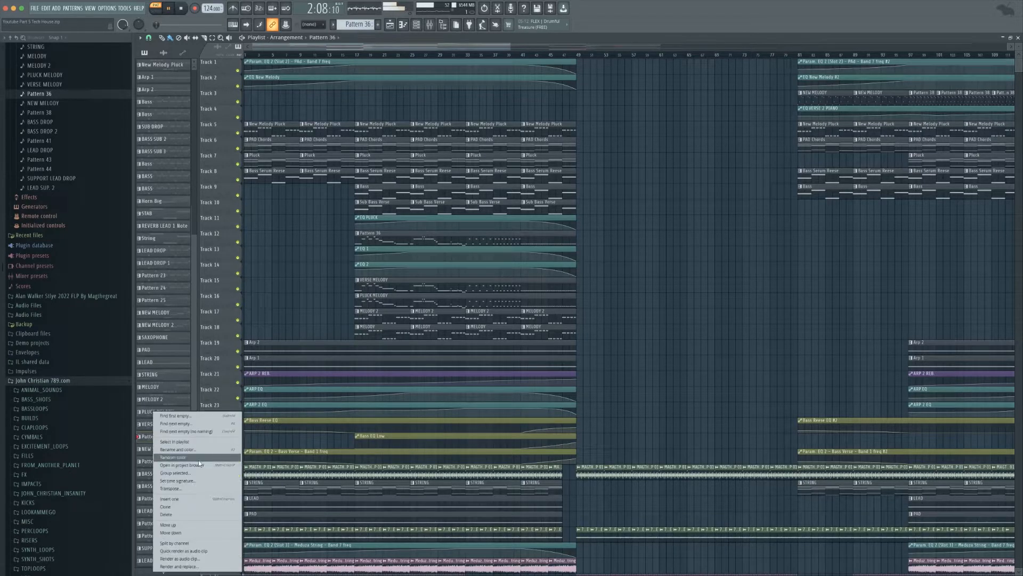
{"action": "left_click", "coordinate": [196, 451]}
{"action": "type", "text": "VERSE MELODY"}
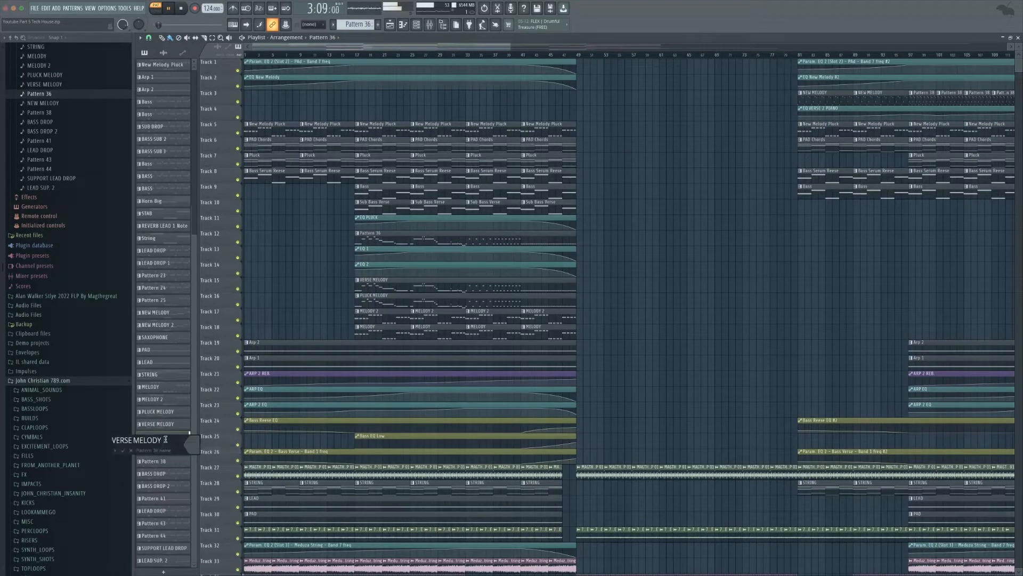
{"action": "type", "text": "LEAD"}
{"action": "key", "text": "Return"}
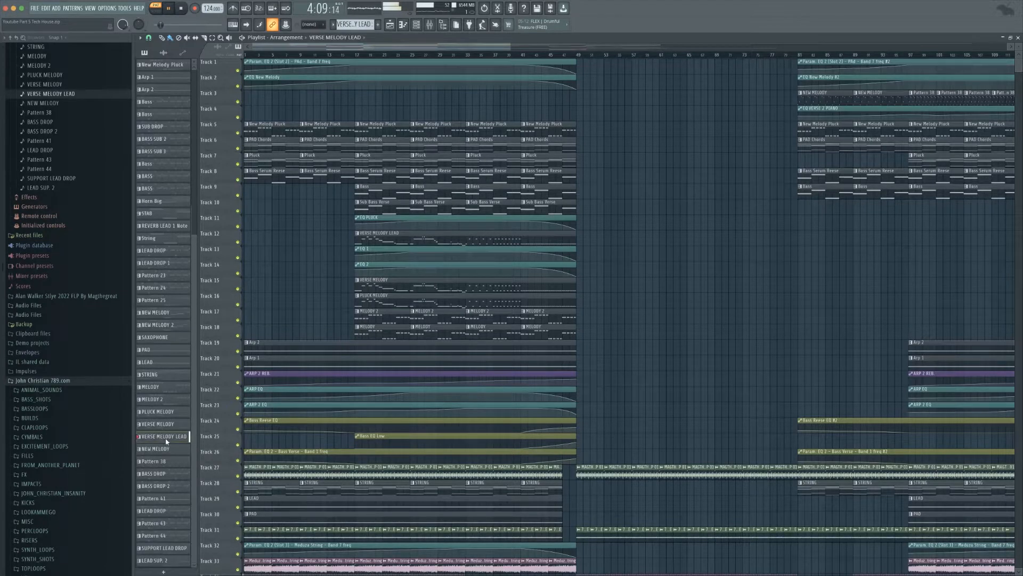
Play Pattern 38 to hear its part and rename it 2 VERSE LEAD.
{"action": "left_click", "coordinate": [160, 497]}
{"action": "left_click", "coordinate": [163, 462]}
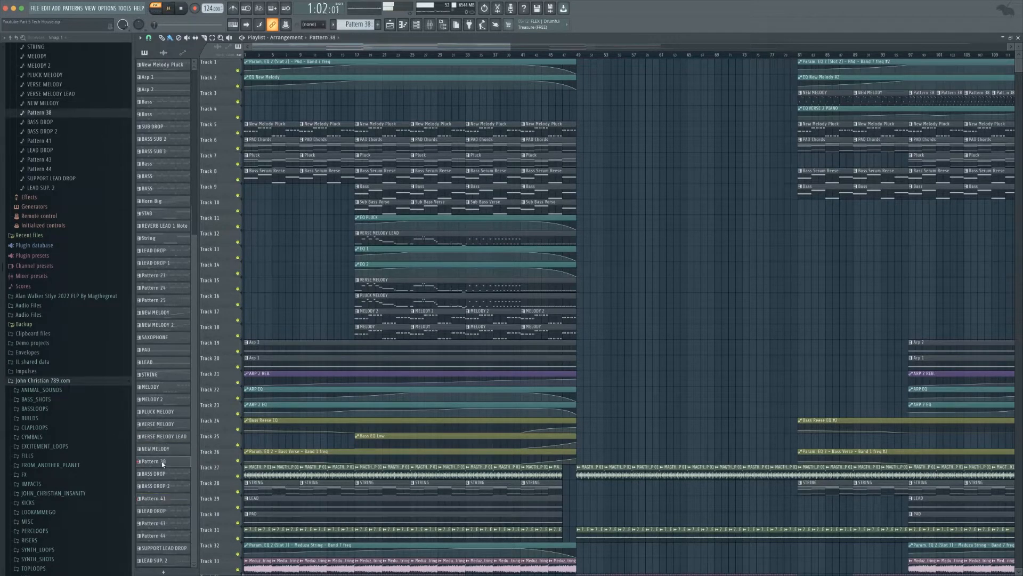
{"action": "right_click", "coordinate": [163, 463]}
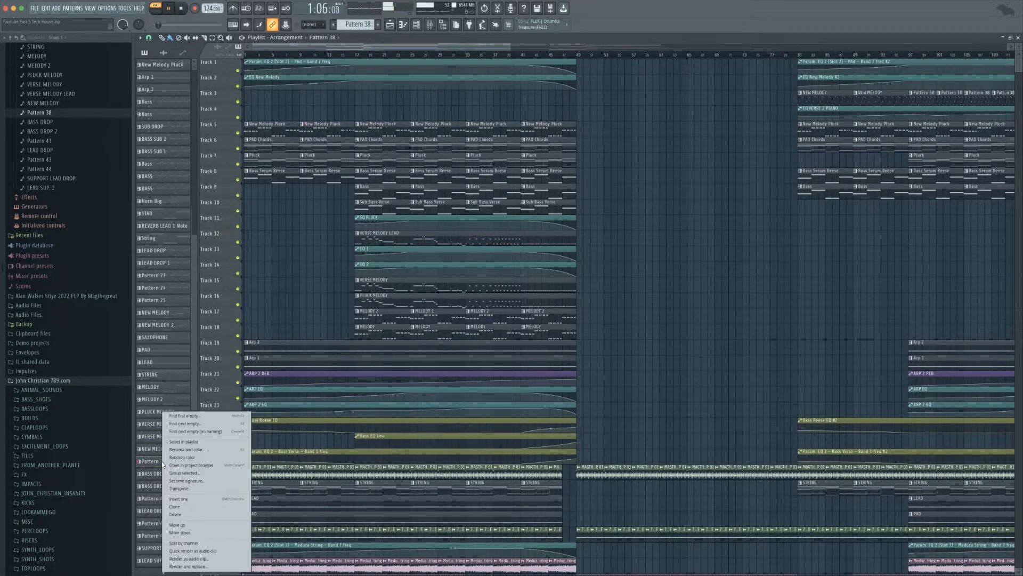
{"action": "left_click", "coordinate": [189, 449]}
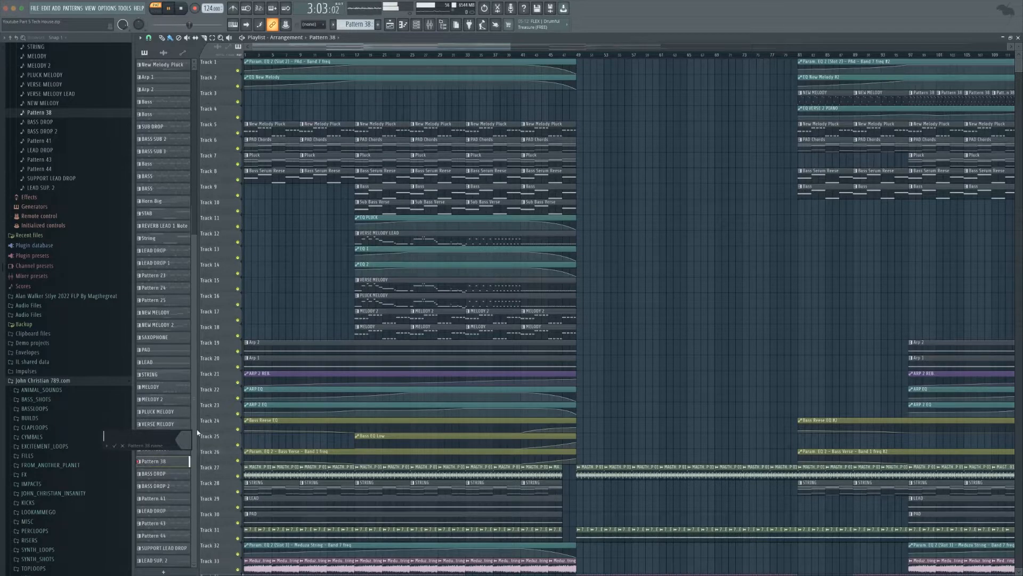
{"action": "type", "text": "2 VERSE LEAD"}
{"action": "key", "text": "Return"}
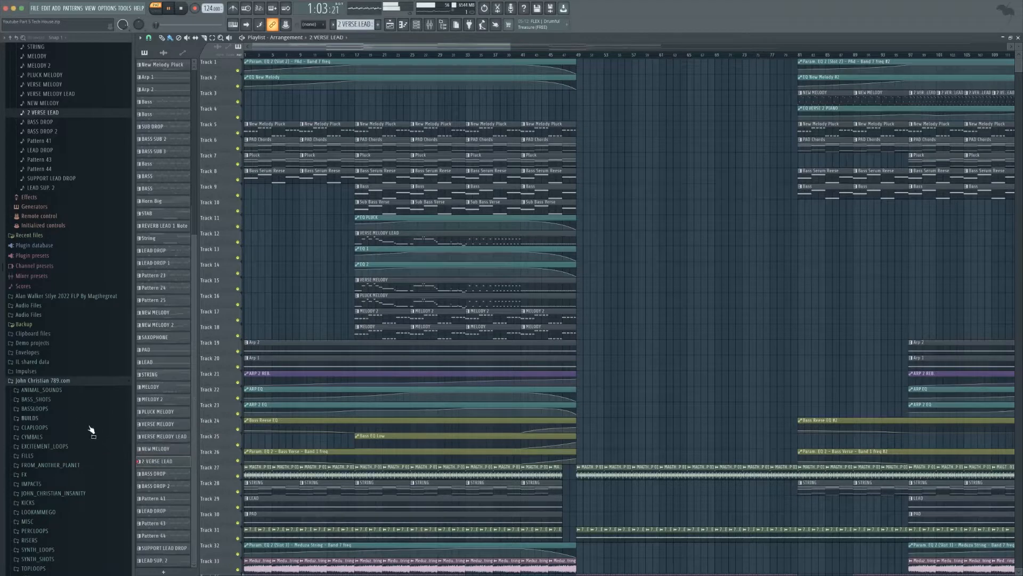
Play Pattern 41 briefly and rename it DEEP FX.
{"action": "left_click", "coordinate": [151, 500]}
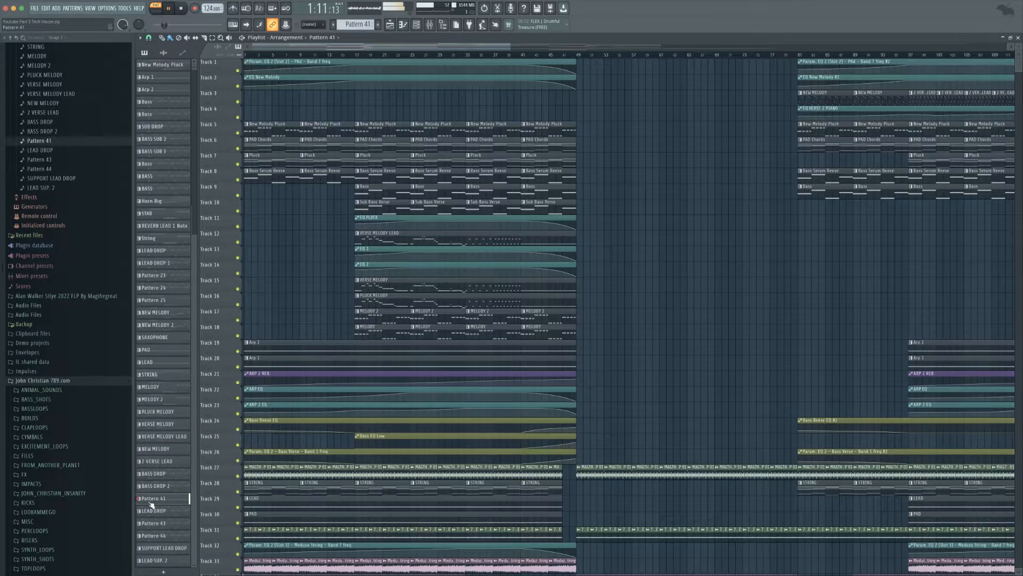
{"action": "key", "text": "space"}
{"action": "right_click", "coordinate": [152, 504]}
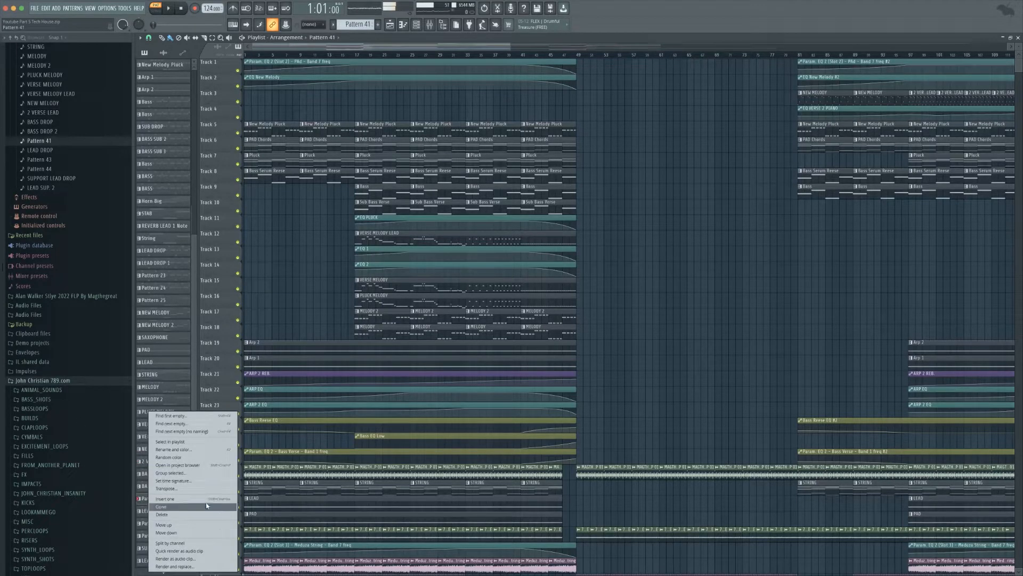
{"action": "left_click", "coordinate": [195, 455]}
{"action": "type", "text": "DEEP FX"}
{"action": "key", "text": "Return"}
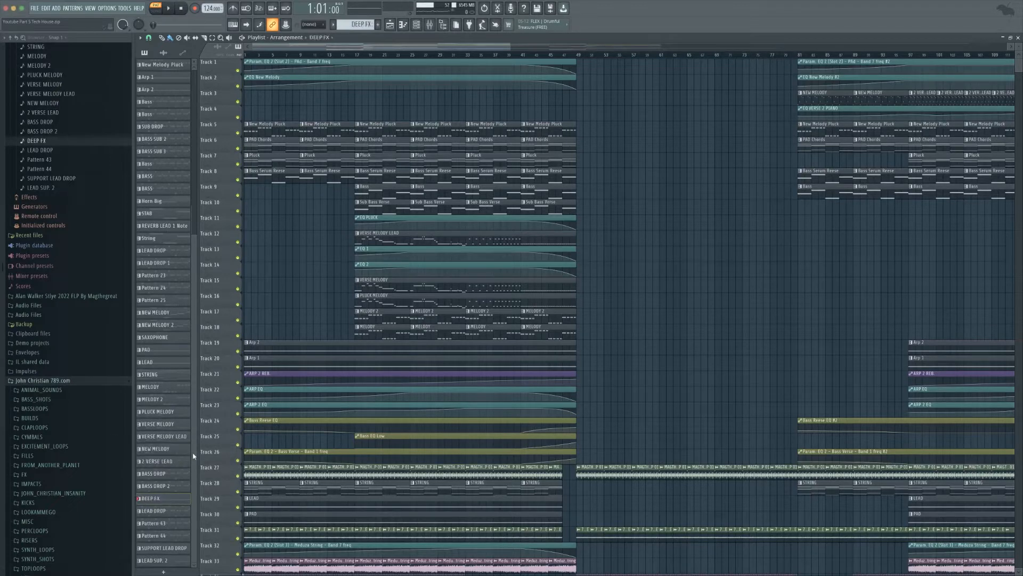
Audition Pattern 43 and rename it DROP LEAD.
{"action": "left_click", "coordinate": [162, 523]}
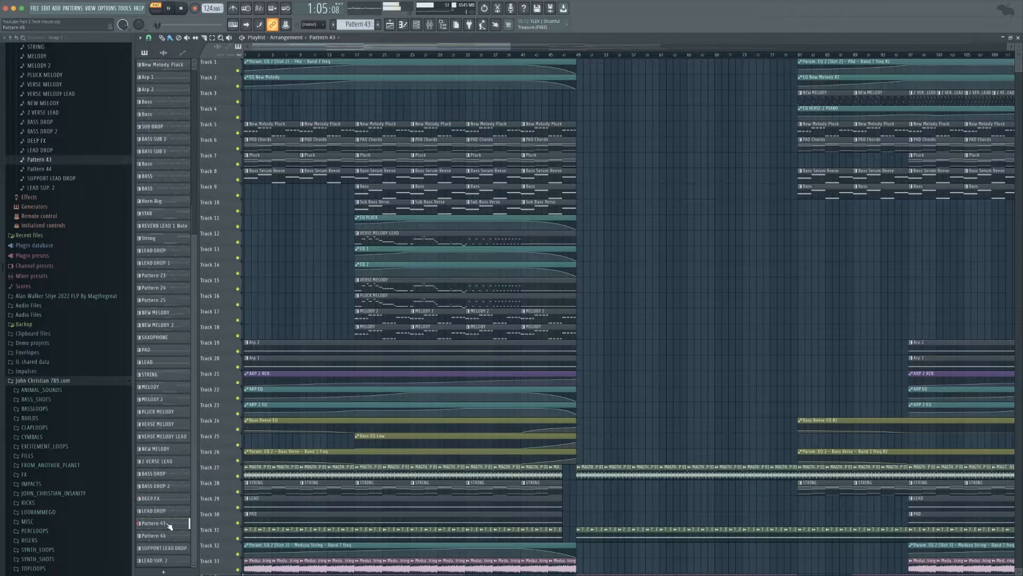
{"action": "right_click", "coordinate": [163, 524]}
{"action": "left_click", "coordinate": [197, 450]}
{"action": "type", "text": "DROP LEAD"}
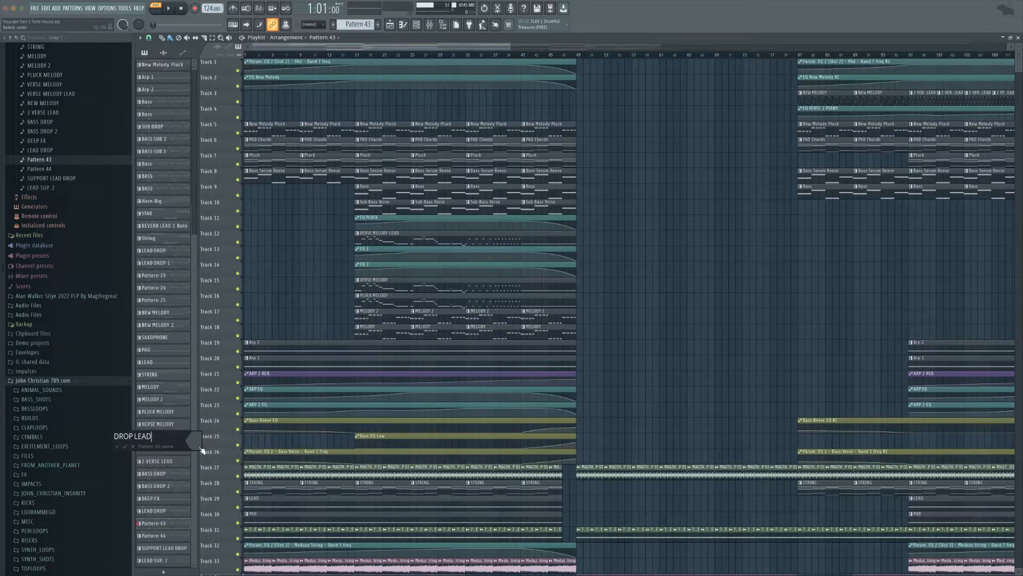
{"action": "key", "text": "Return"}
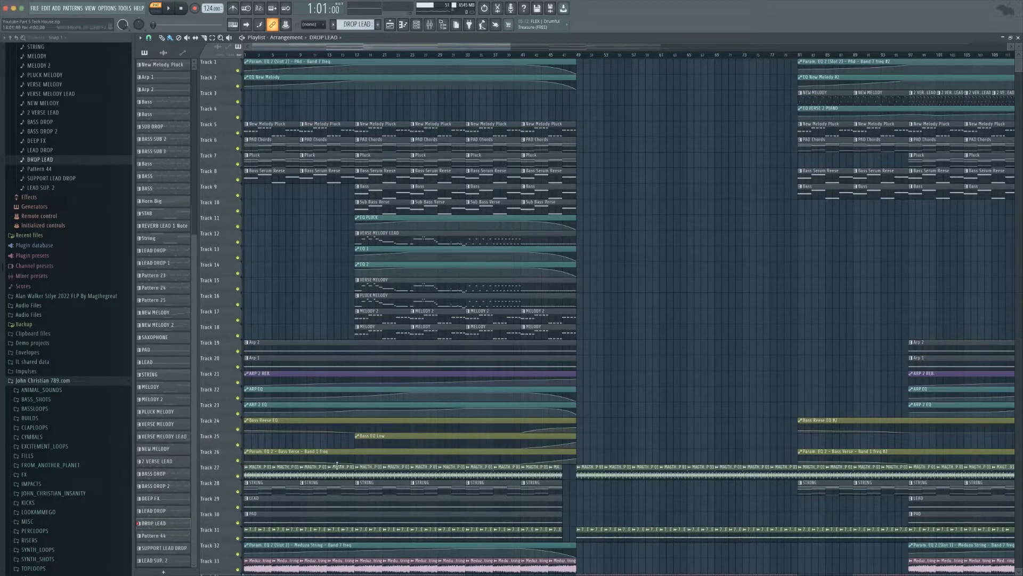
Play Pattern 44 briefly and rename it DROP LEAD 2.
{"action": "key", "text": "space"}
{"action": "left_click", "coordinate": [177, 535]}
{"action": "right_click", "coordinate": [178, 535]}
{"action": "key", "text": "space"}
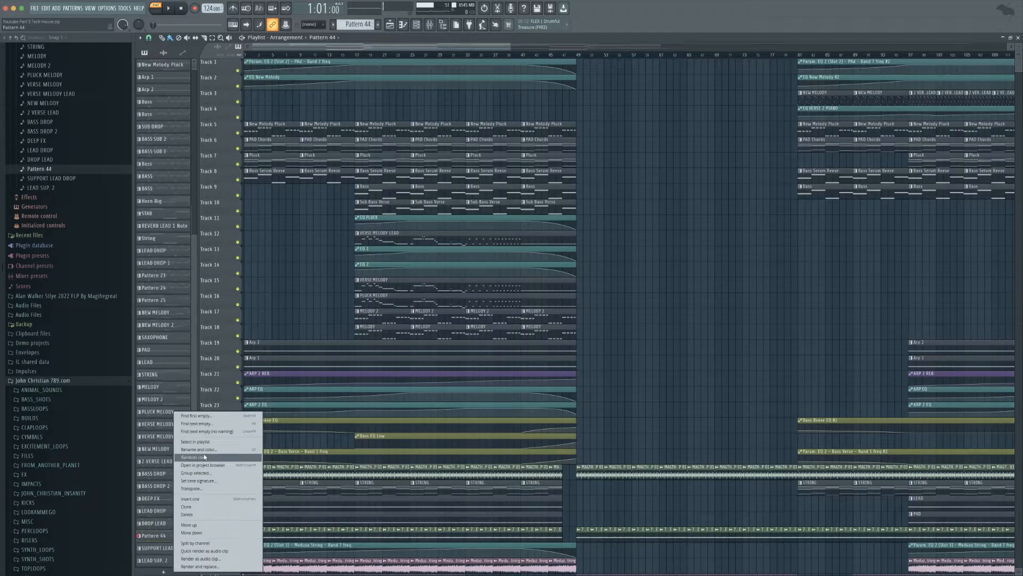
{"action": "left_click", "coordinate": [203, 451]}
{"action": "type", "text": "DROP"}
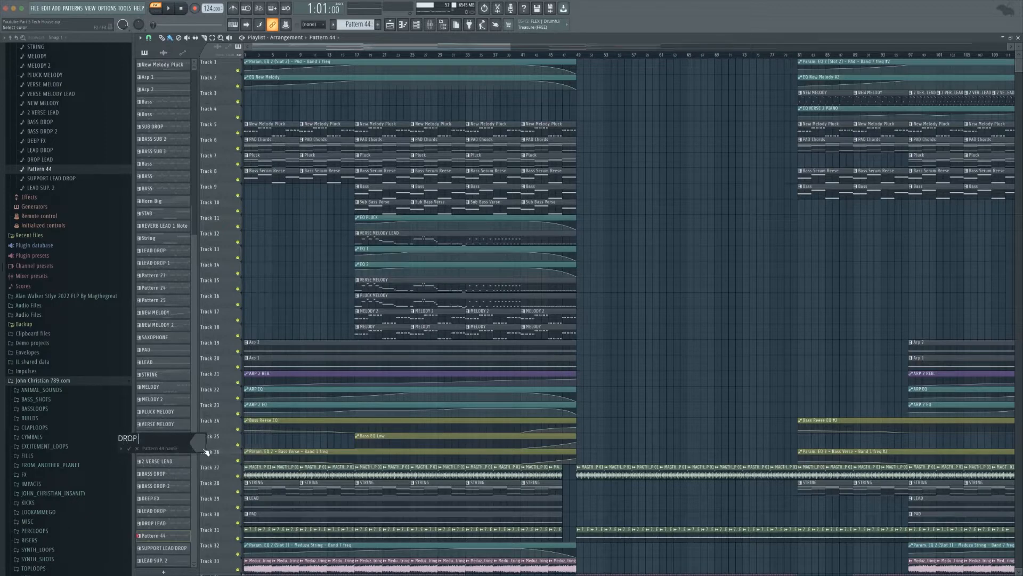
{"action": "type", "text": " LEAD 2"}
{"action": "key", "text": "Return"}
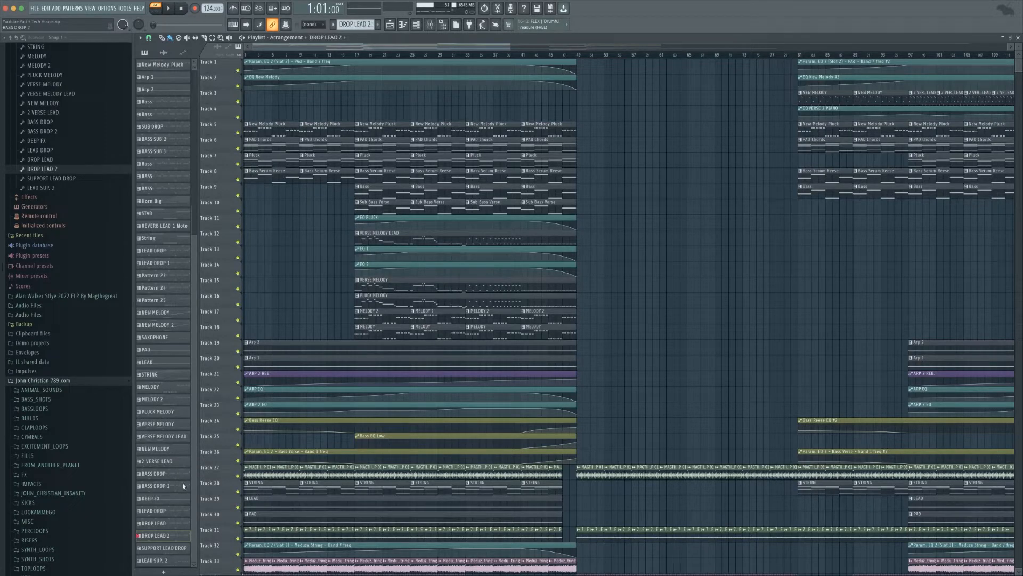
Go back to the skipped Pattern 23, play it and rename it PIANO.
{"action": "scroll", "coordinate": [183, 485], "scroll_direction": "up", "scroll_amount": 5}
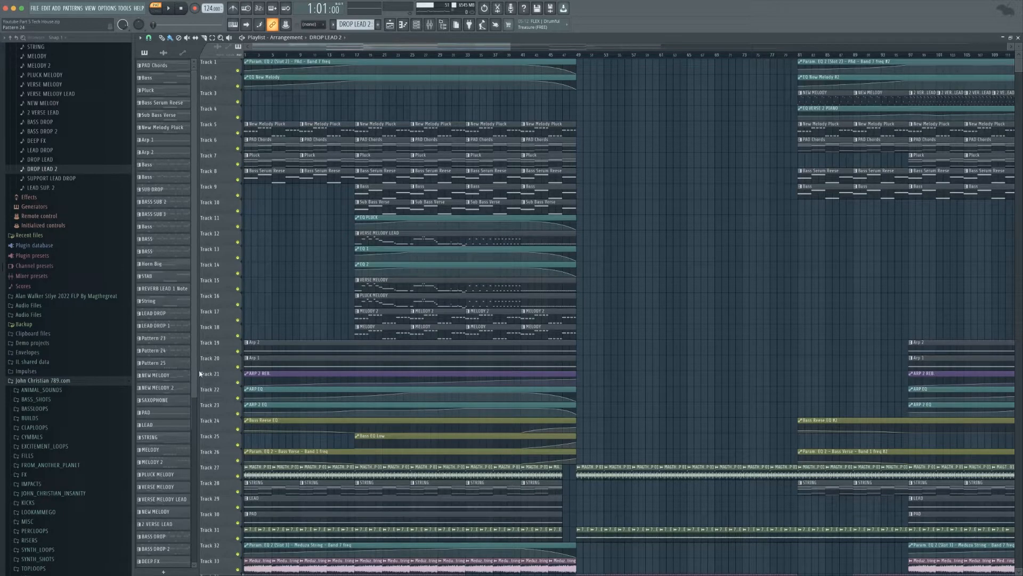
{"action": "left_click", "coordinate": [169, 341]}
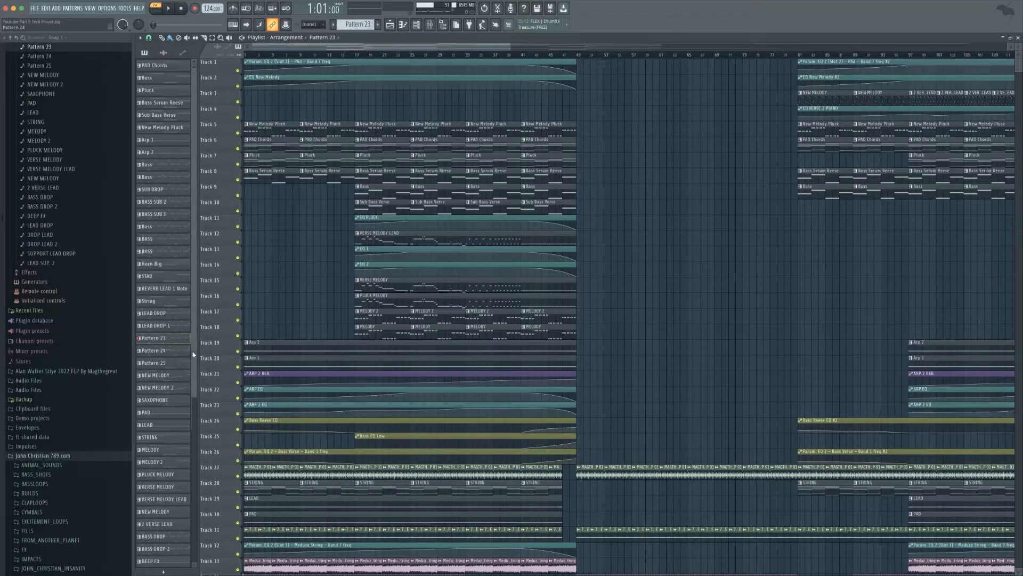
{"action": "scroll", "coordinate": [192, 483], "scroll_direction": "down", "scroll_amount": 5}
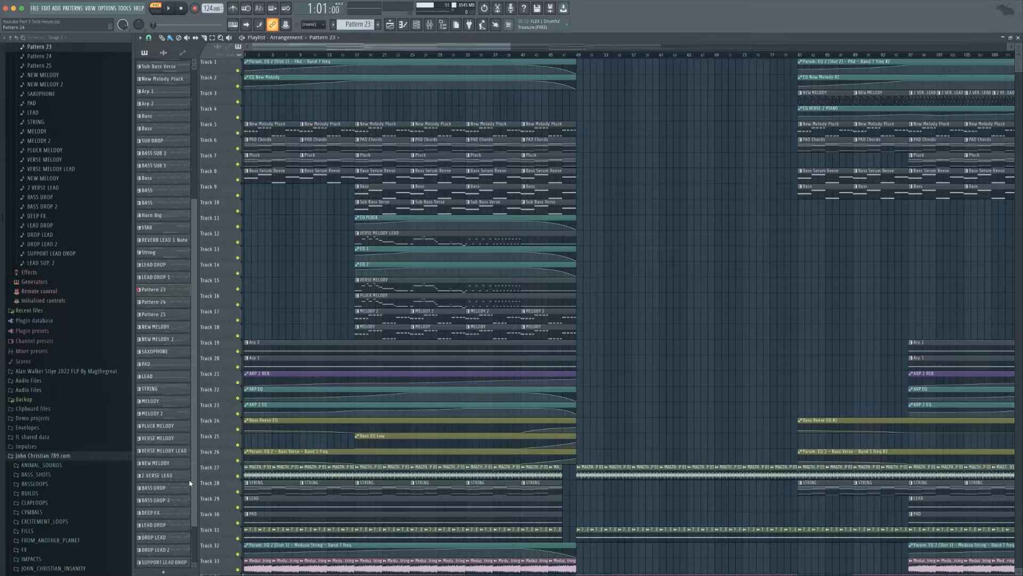
{"action": "left_click", "coordinate": [169, 8]}
{"action": "right_click", "coordinate": [166, 276]}
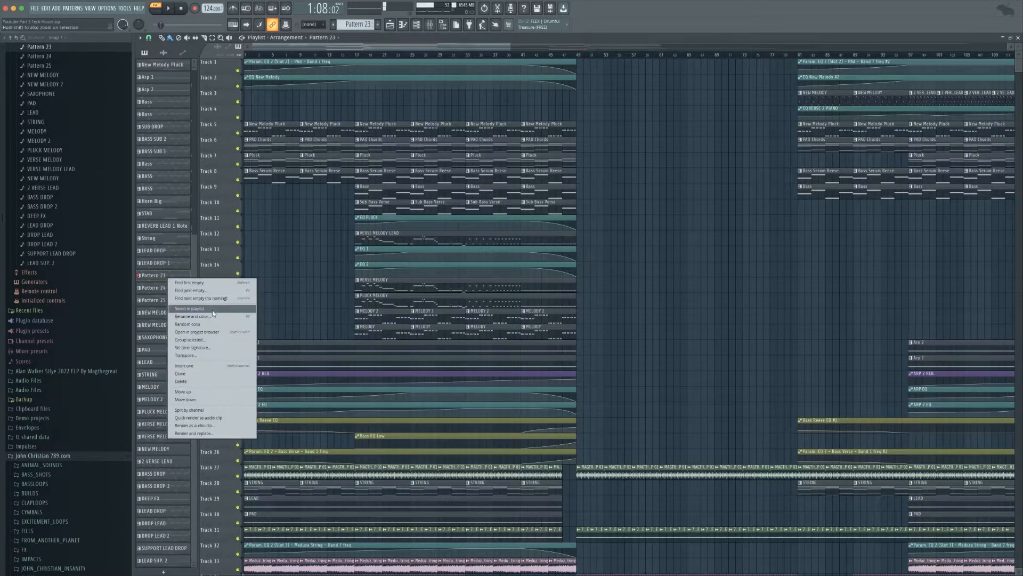
{"action": "left_click", "coordinate": [213, 315]}
{"action": "type", "text": "PIA"}
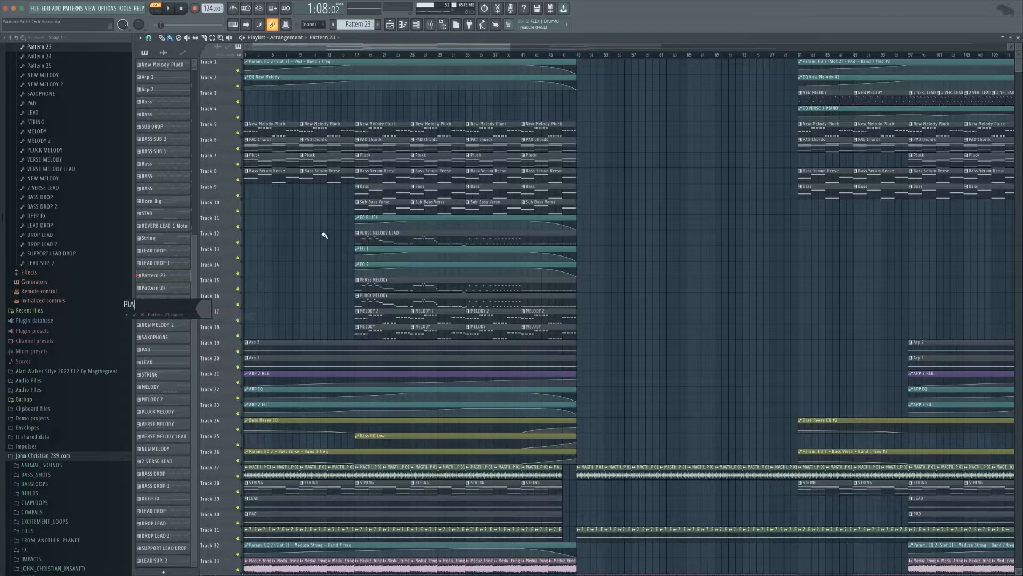
{"action": "type", "text": "NO"}
{"action": "key", "text": "Return"}
Select Pattern 24 and rename it PLUCK.
{"action": "left_click", "coordinate": [155, 288]}
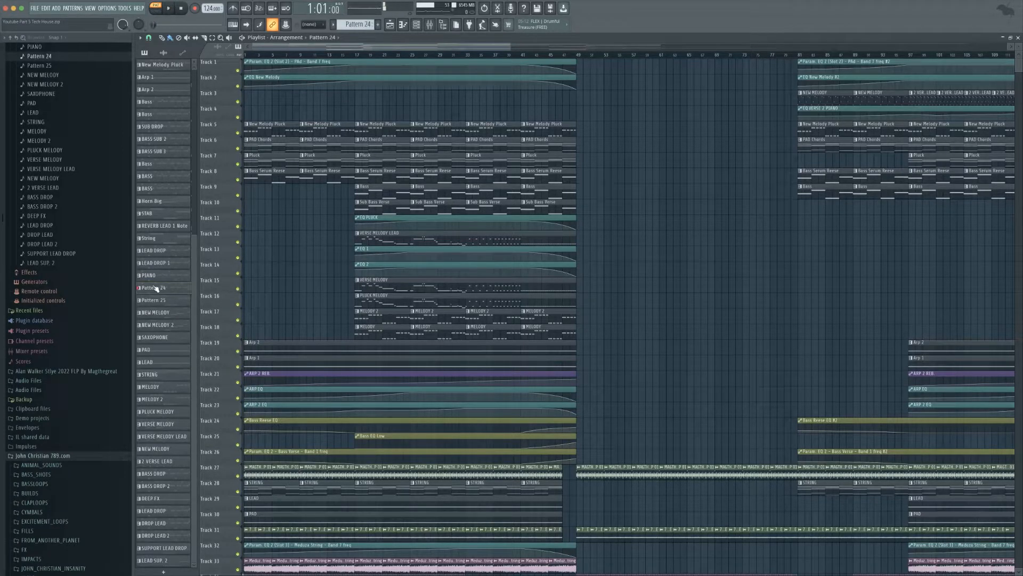
{"action": "right_click", "coordinate": [154, 287]}
{"action": "left_click", "coordinate": [178, 323]}
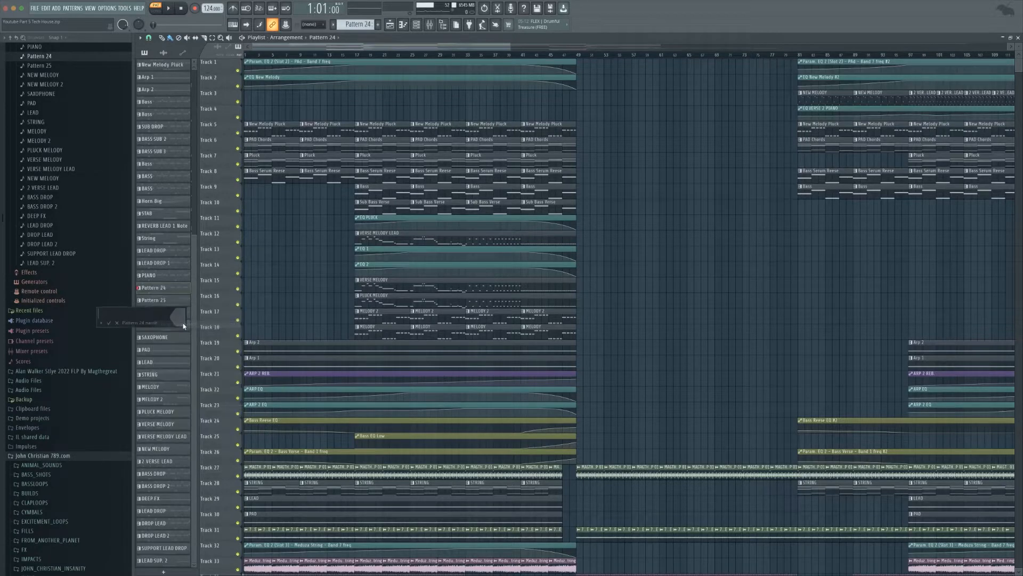
{"action": "type", "text": "PLUCK"}
{"action": "key", "text": "Return"}
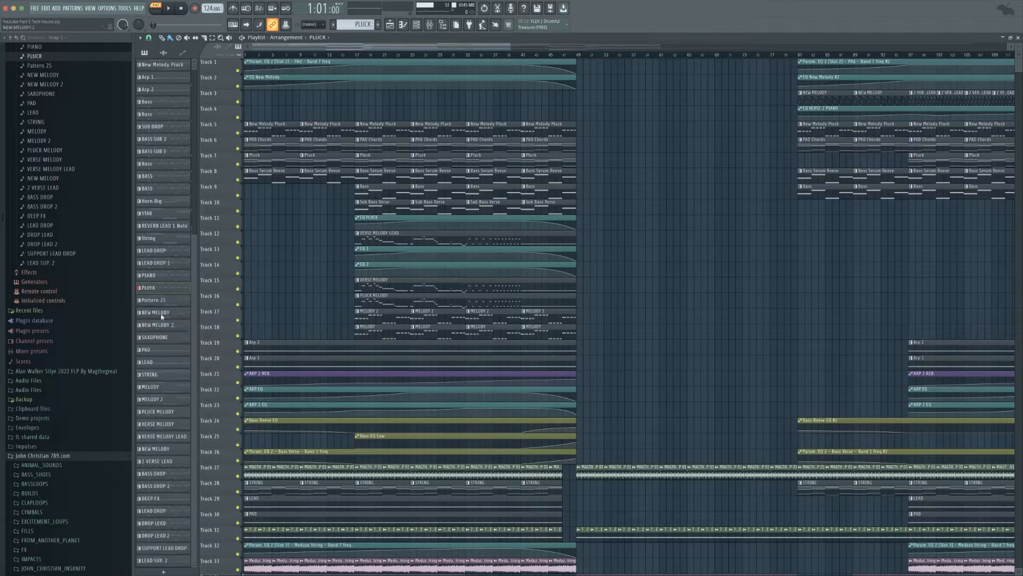
Play Pattern 25 briefly and rename it LEAD.
{"action": "left_click", "coordinate": [149, 301]}
{"action": "key", "text": "space"}
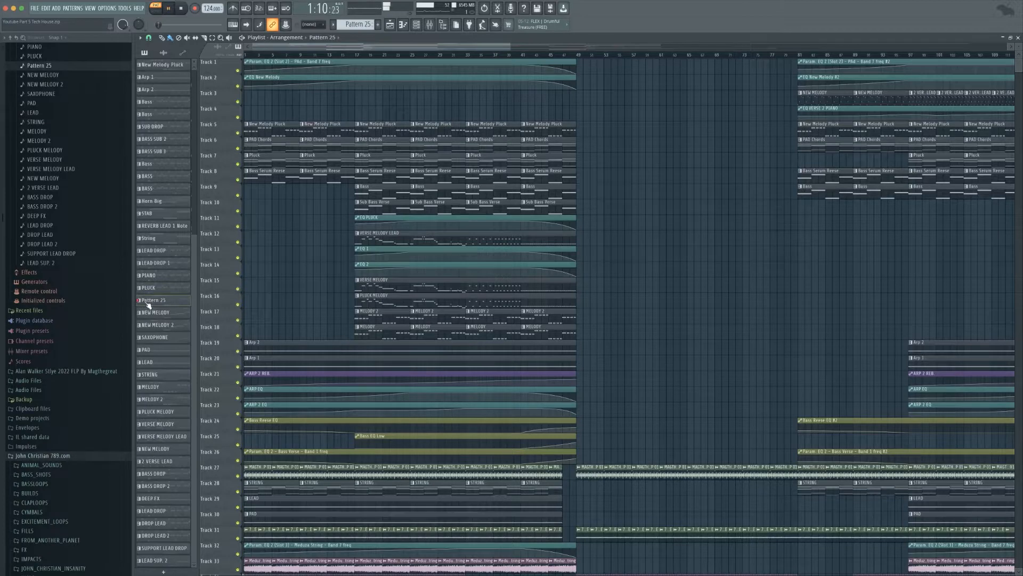
{"action": "key", "text": "space"}
{"action": "right_click", "coordinate": [149, 302]}
{"action": "left_click", "coordinate": [196, 339]}
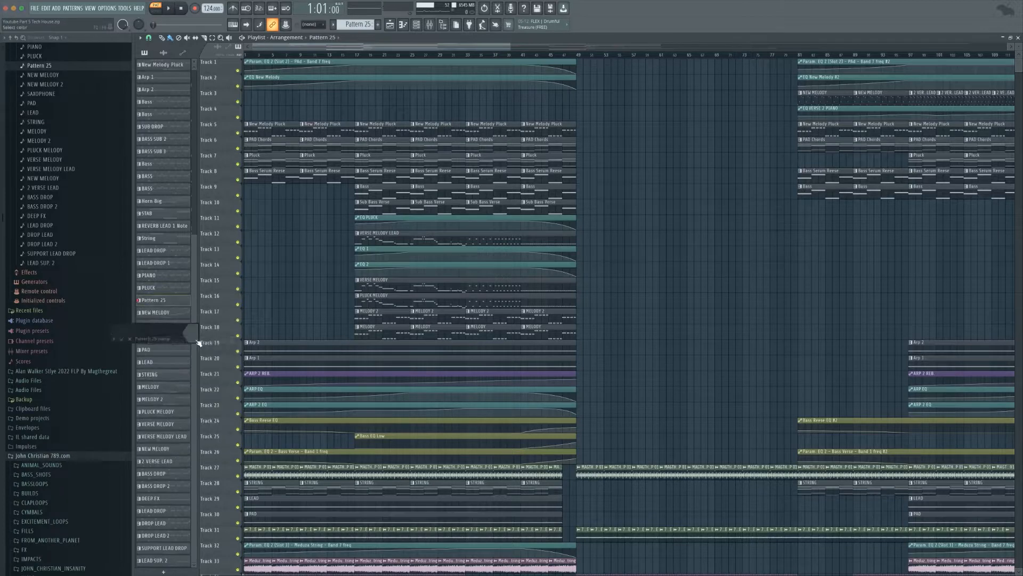
{"action": "type", "text": "LEAD"}
{"action": "key", "text": "Return"}
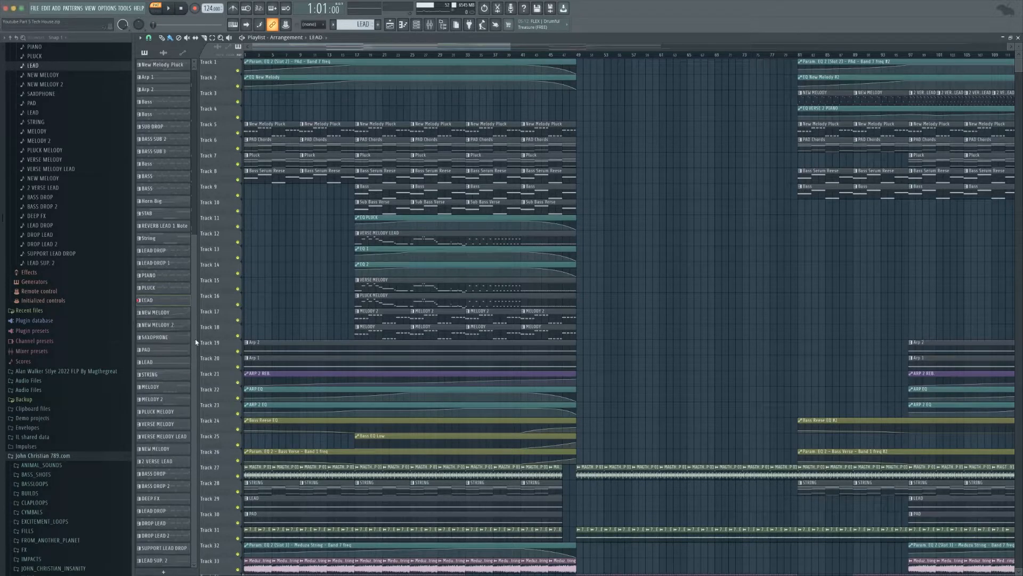
Select all patterns from PAD Chords through LEAD SUP. 2 and recolor them together in Dark Slate Blue.
{"action": "left_click_drag", "start_coordinate": [195, 331], "coordinate": [223, 528]}
{"action": "left_click", "coordinate": [173, 560]}
{"action": "scroll", "coordinate": [193, 548], "scroll_direction": "up", "scroll_amount": 3}
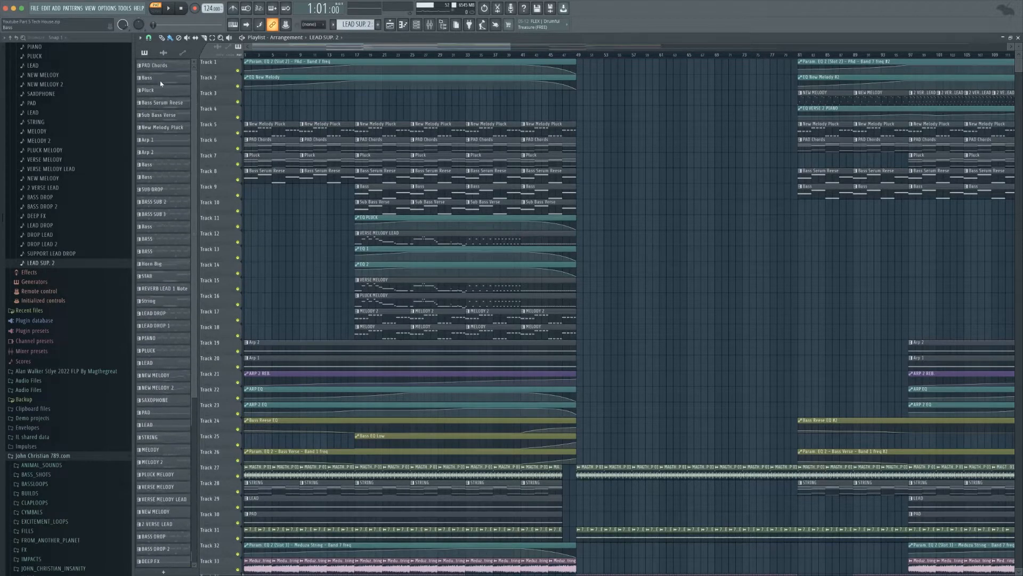
{"action": "left_click", "coordinate": [159, 66]}
{"action": "right_click", "coordinate": [158, 67]}
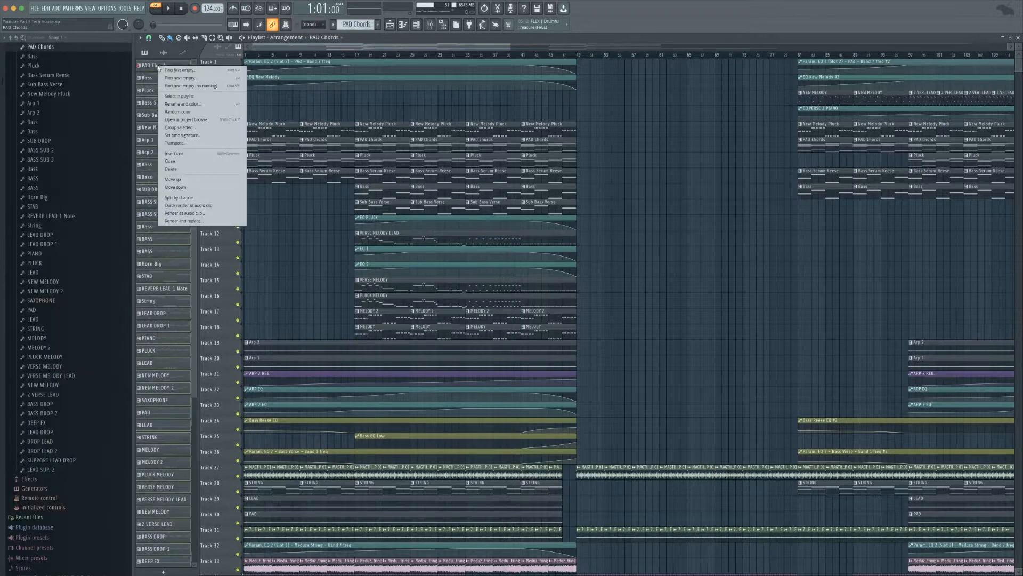
{"action": "left_click", "coordinate": [185, 104]}
{"action": "left_click", "coordinate": [167, 100]}
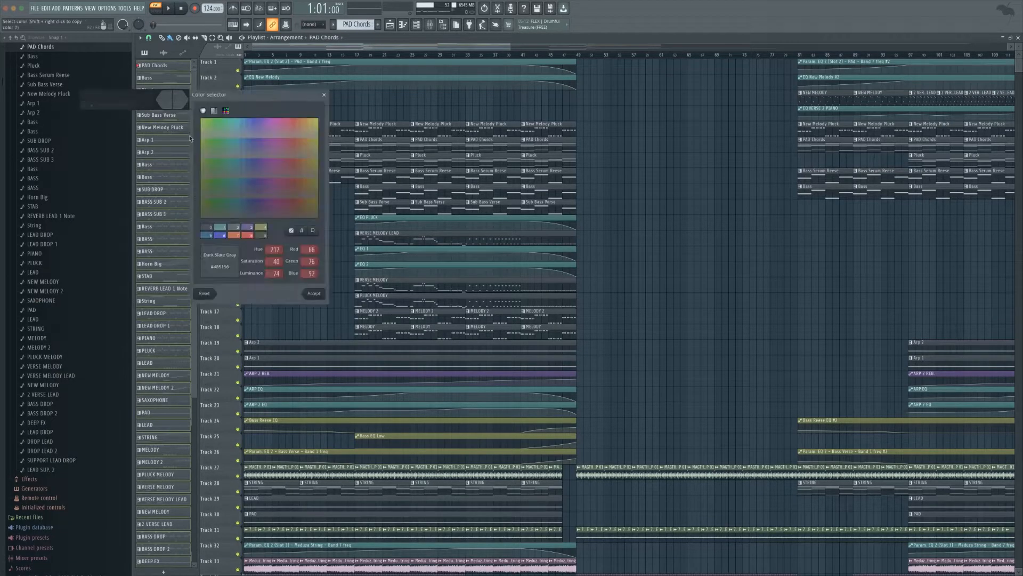
{"action": "left_click", "coordinate": [251, 121]}
{"action": "left_click", "coordinate": [313, 293]}
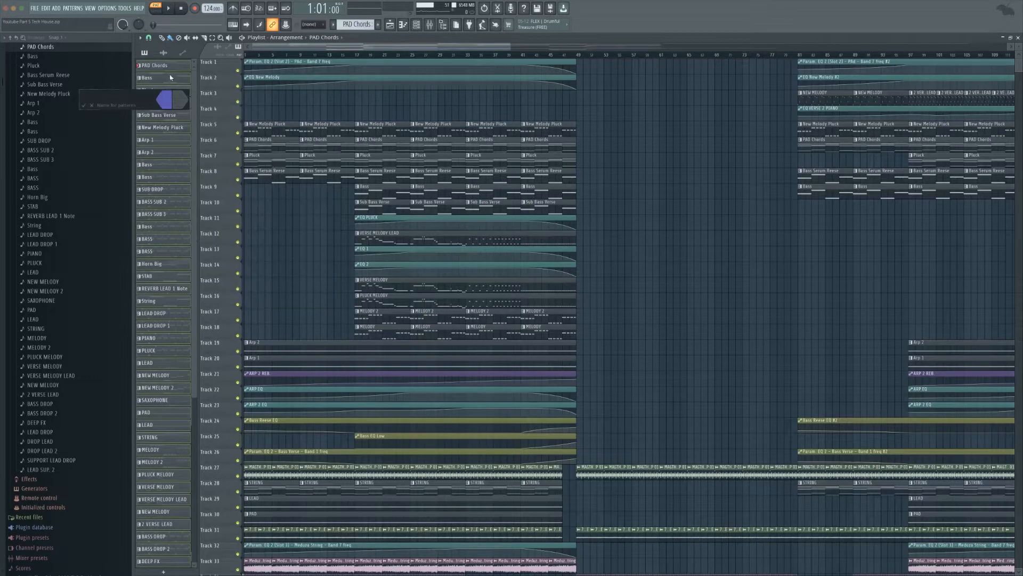
{"action": "left_click", "coordinate": [181, 100]}
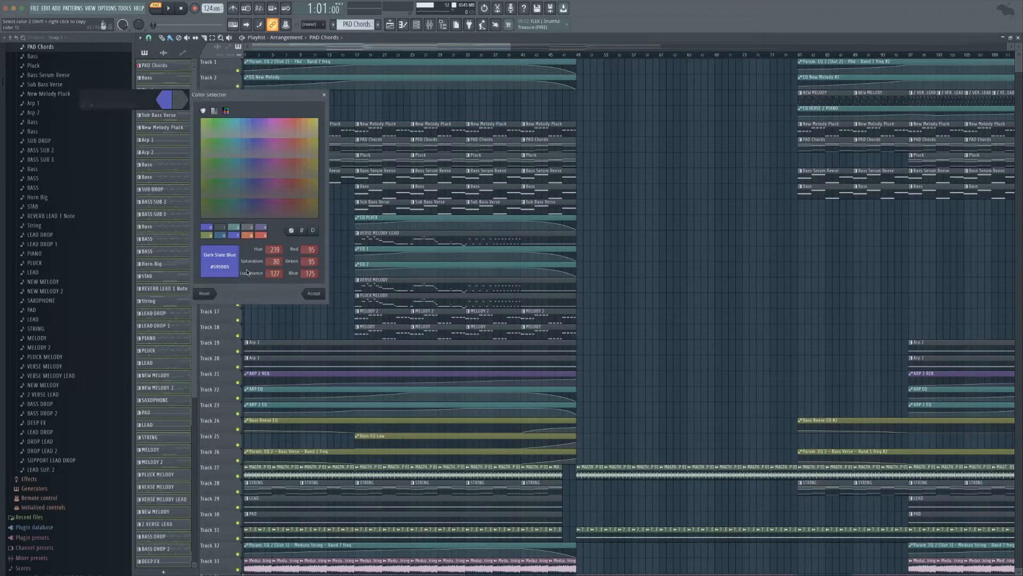
{"action": "left_click", "coordinate": [313, 293]}
{"action": "left_click", "coordinate": [91, 105]}
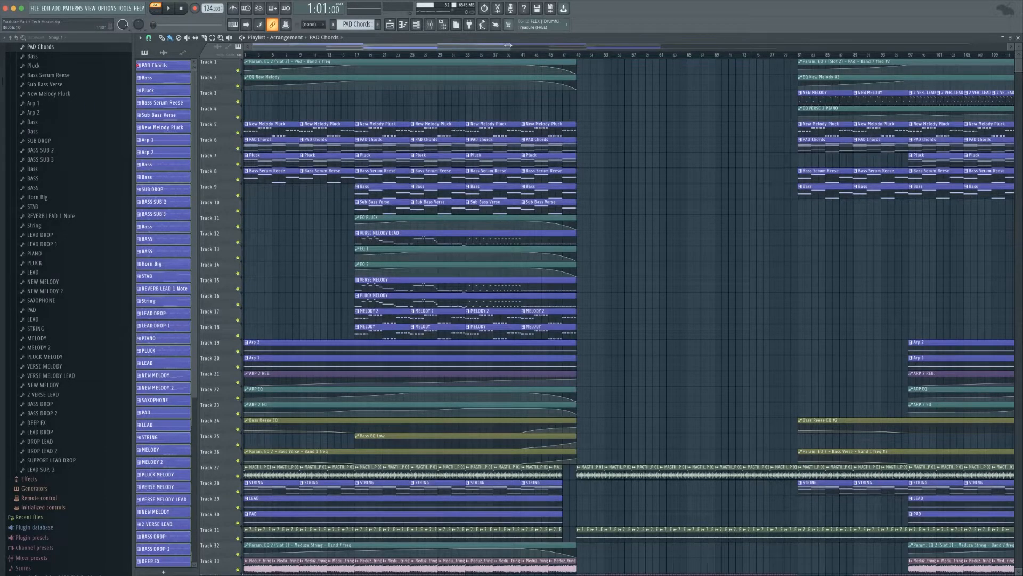
Review the recolored pattern clips across all tracks and the full length of the playlist arrangement.
{"action": "left_click_drag", "start_coordinate": [508, 45], "coordinate": [659, 56]}
{"action": "scroll", "coordinate": [470, 307], "scroll_direction": "down", "scroll_amount": 3}
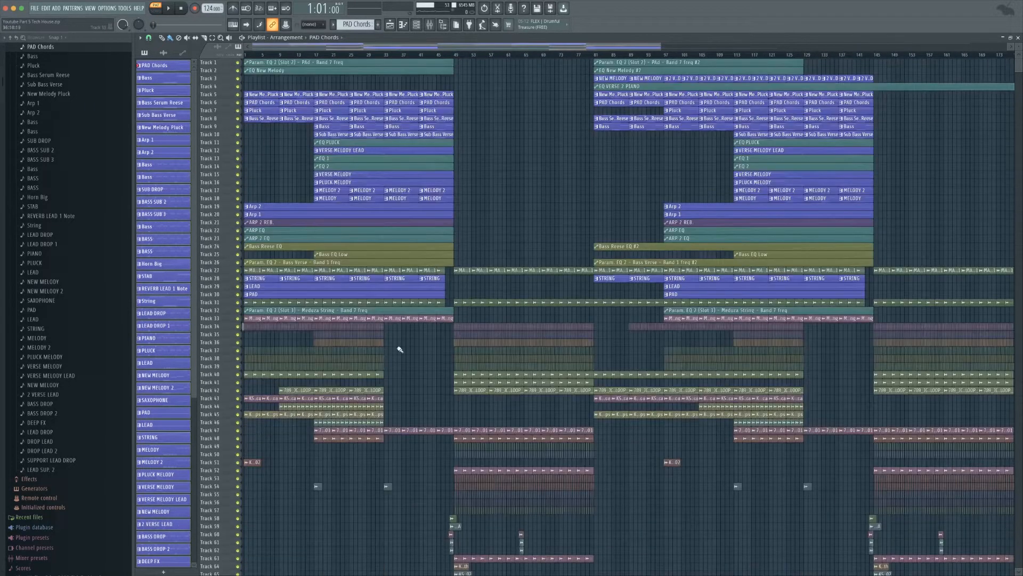
{"action": "scroll", "coordinate": [373, 330], "scroll_direction": "down", "scroll_amount": 15}
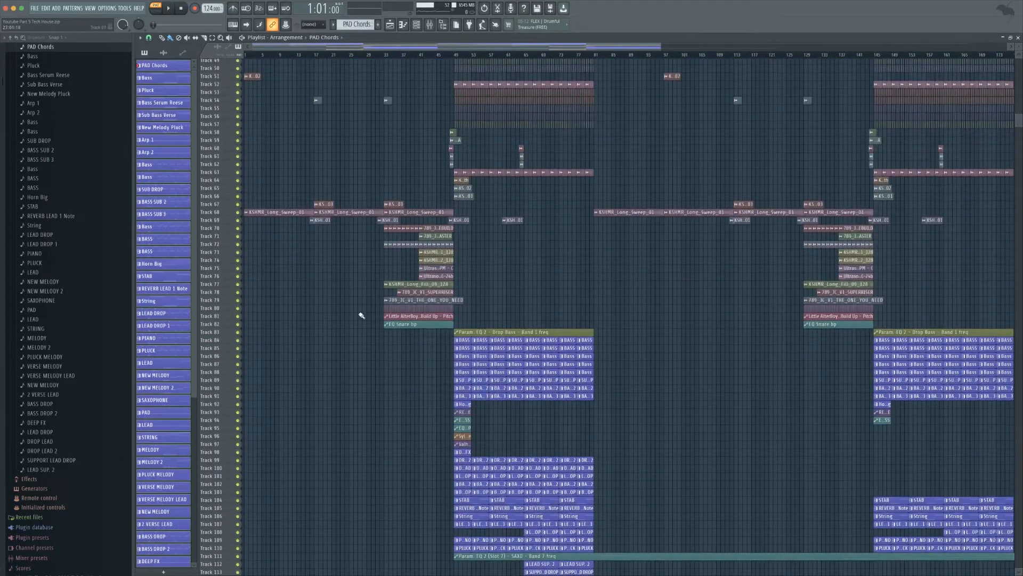
{"action": "scroll", "coordinate": [360, 309], "scroll_direction": "down", "scroll_amount": 20}
{"action": "scroll", "coordinate": [355, 307], "scroll_direction": "up", "scroll_amount": 20}
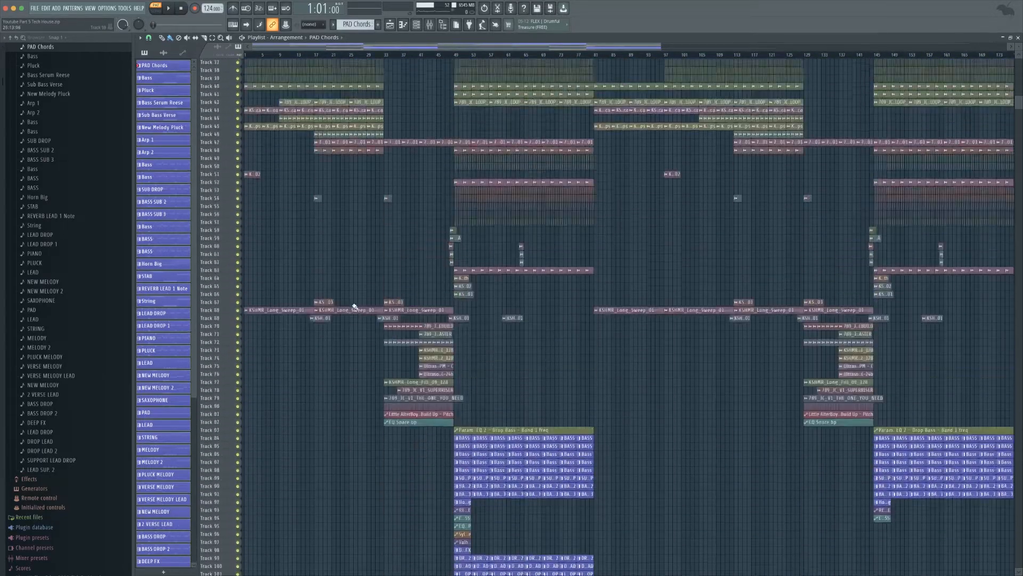
{"action": "scroll", "coordinate": [355, 307], "scroll_direction": "up", "scroll_amount": 12}
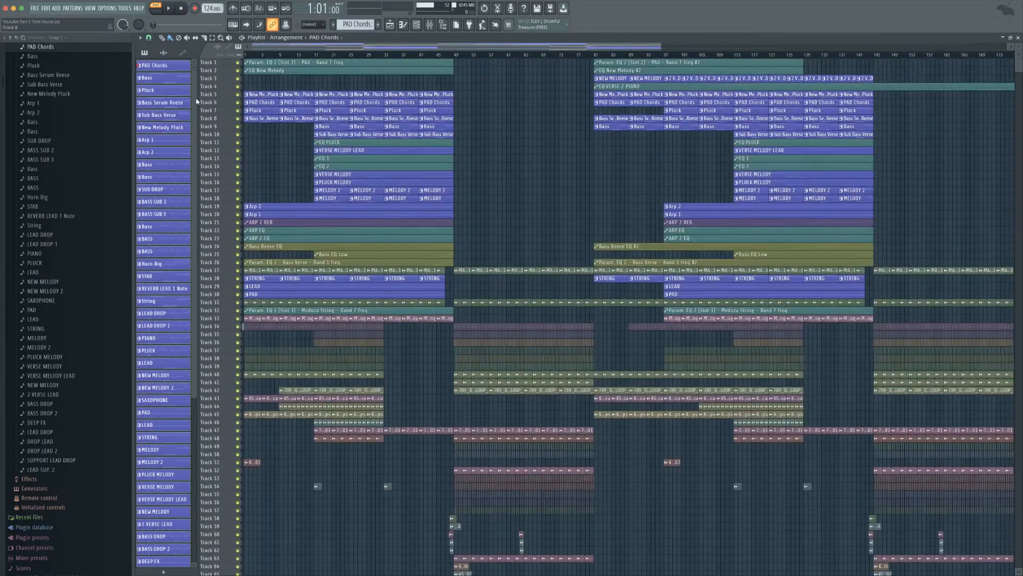
List the audio clips in the picker and purge the unused audio clips from the project.
{"action": "left_click", "coordinate": [171, 56]}
{"action": "left_click", "coordinate": [123, 7]}
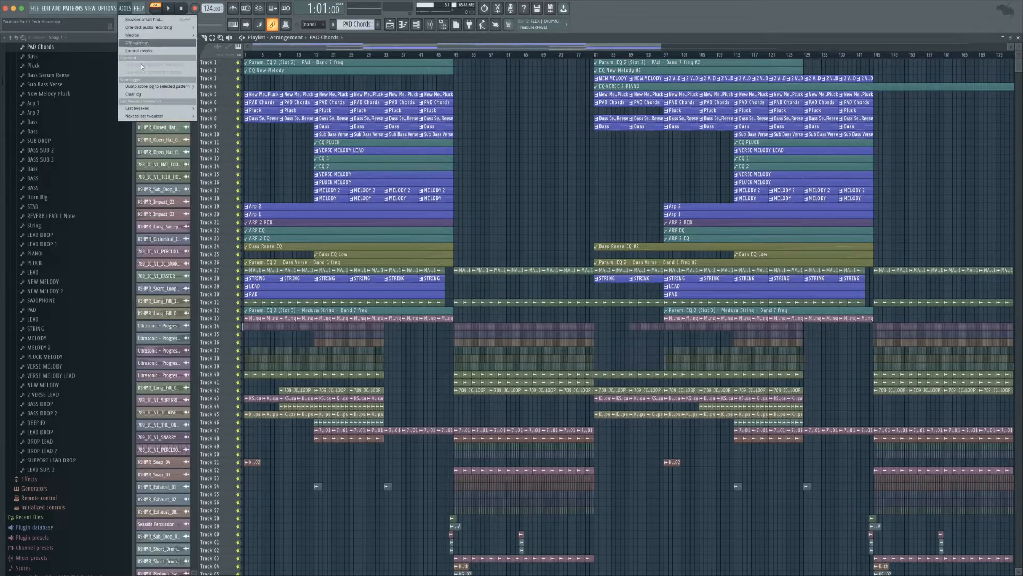
{"action": "mouse_move", "coordinate": [159, 35]}
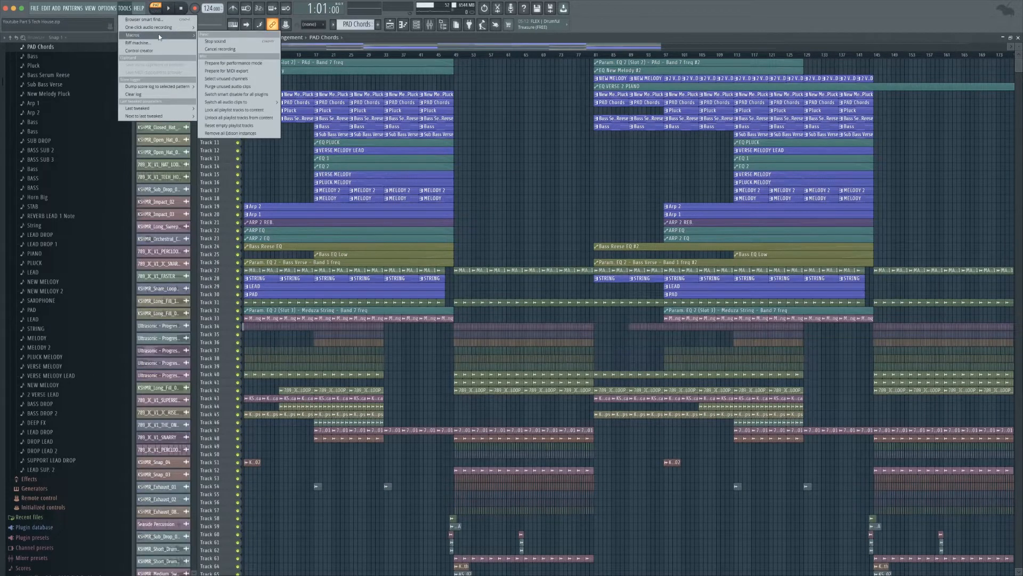
{"action": "left_click", "coordinate": [242, 87]}
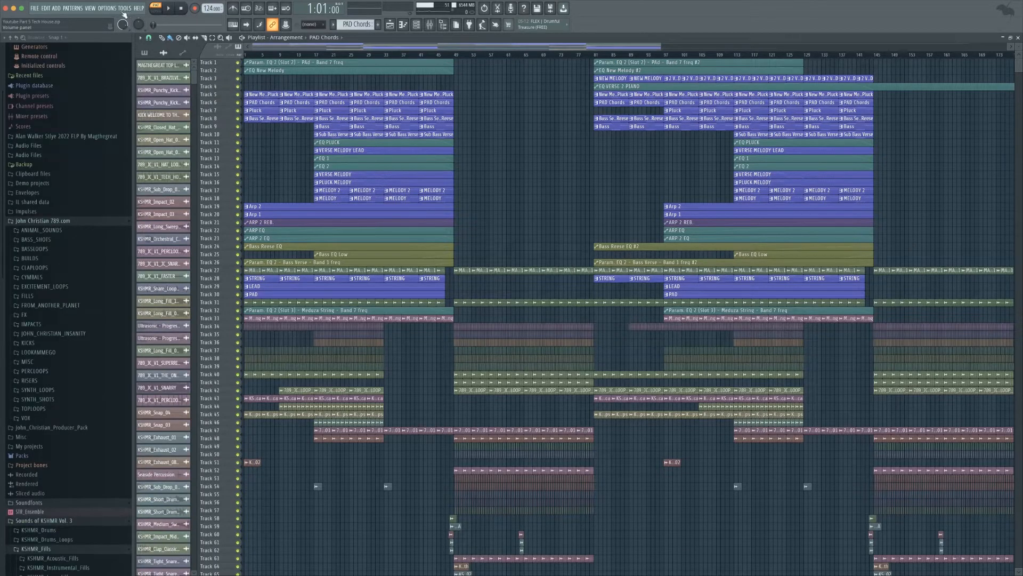
Run the macro that selects all unused channels in the project.
{"action": "left_click", "coordinate": [108, 8]}
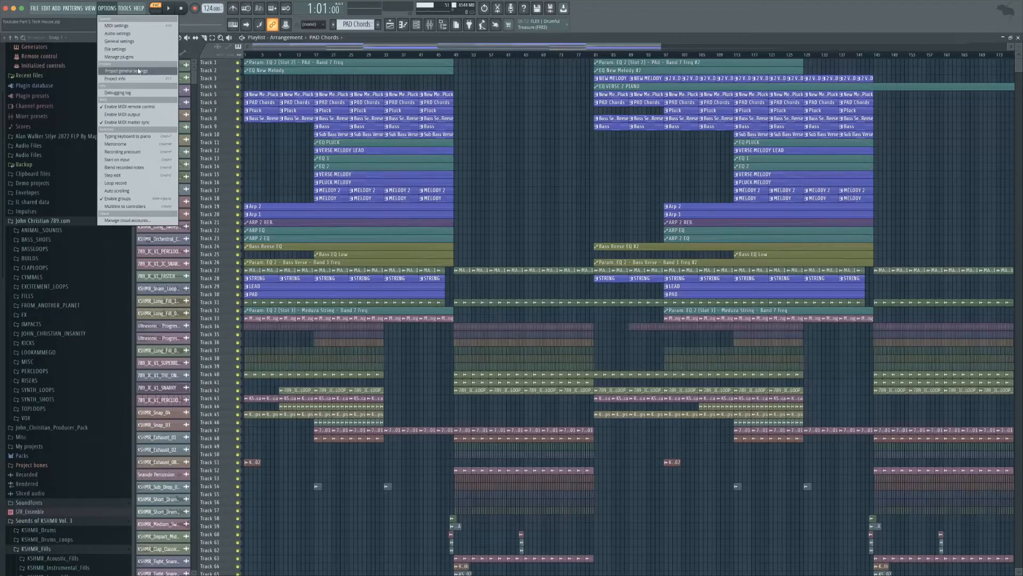
{"action": "mouse_move", "coordinate": [127, 9]}
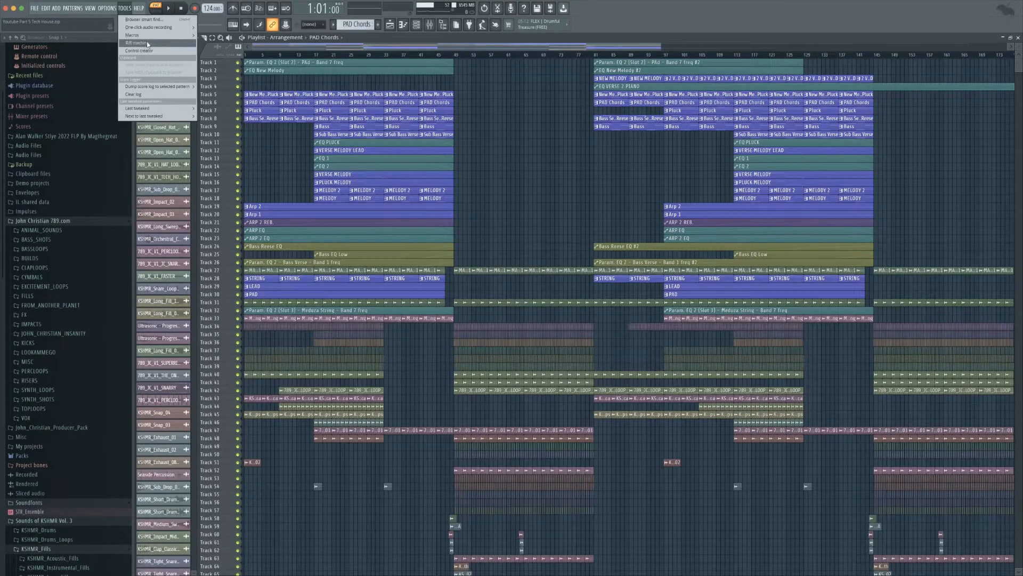
{"action": "mouse_move", "coordinate": [181, 35]}
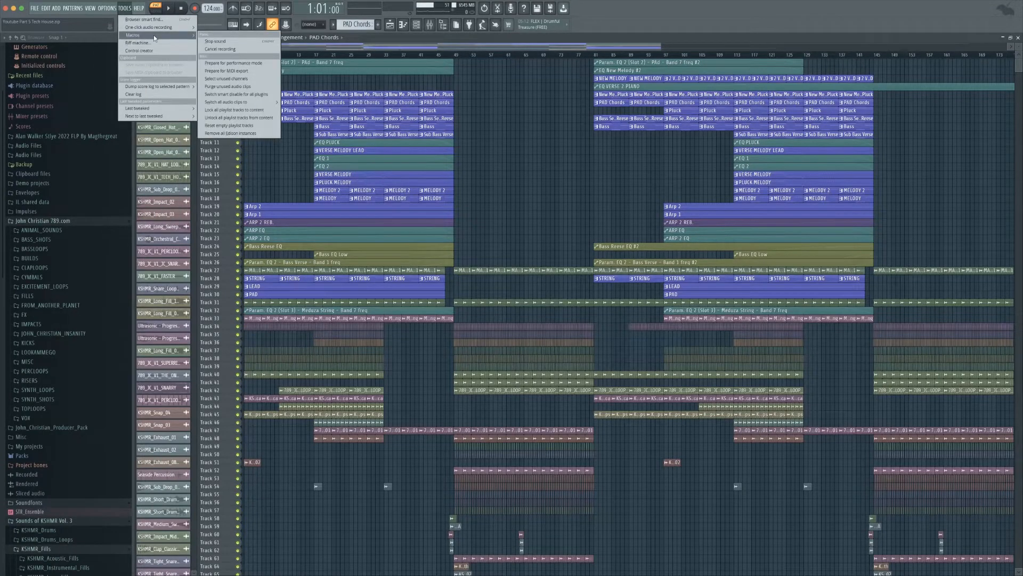
{"action": "left_click", "coordinate": [243, 80]}
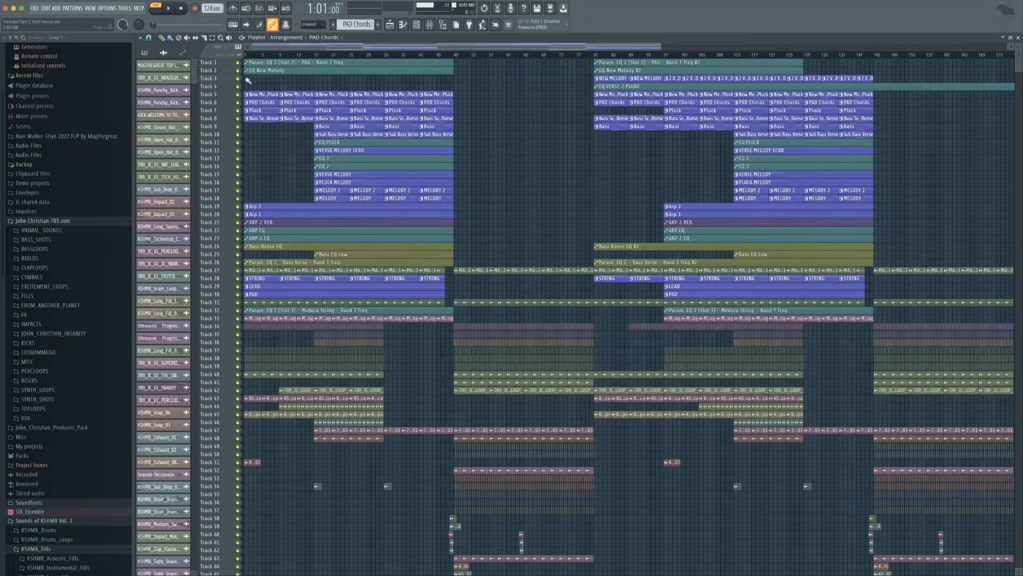
Show the channel rack, move it higher over the playlist and look through its whole list of channels.
{"action": "left_click", "coordinate": [416, 24]}
{"action": "scroll", "coordinate": [538, 251], "scroll_direction": "down", "scroll_amount": 5}
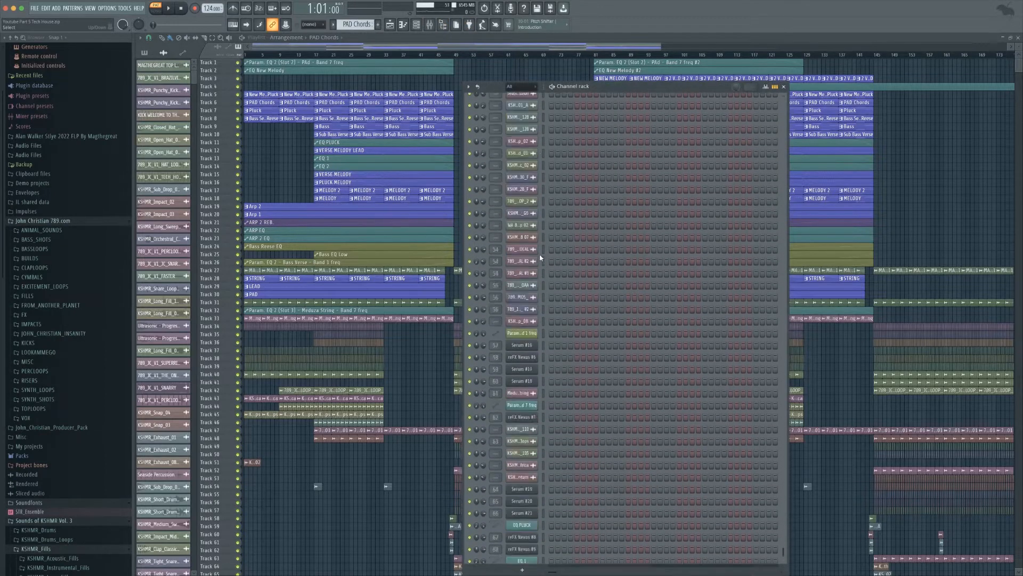
{"action": "scroll", "coordinate": [539, 258], "scroll_direction": "up", "scroll_amount": 5}
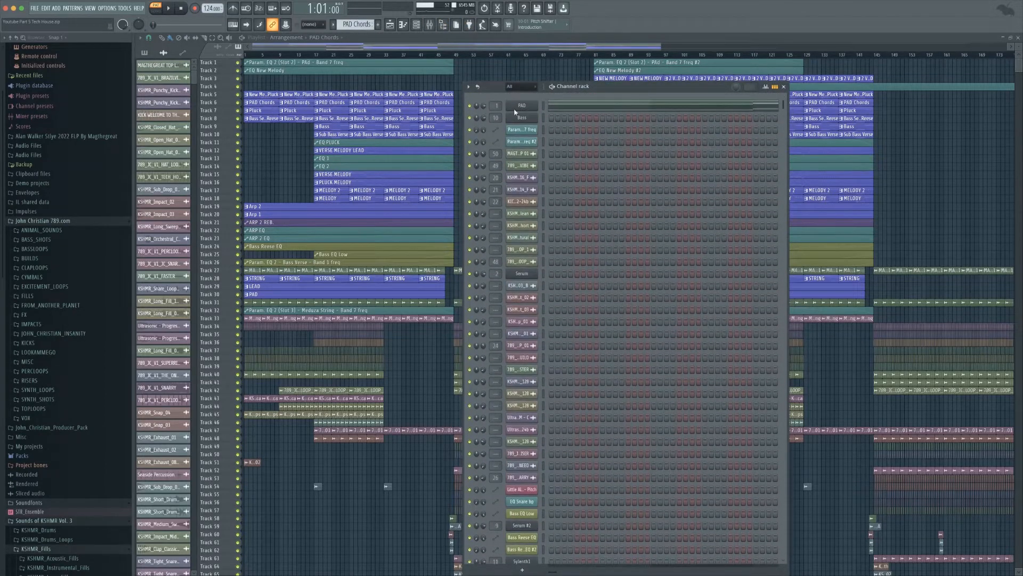
{"action": "left_click_drag", "start_coordinate": [571, 89], "coordinate": [534, 46]}
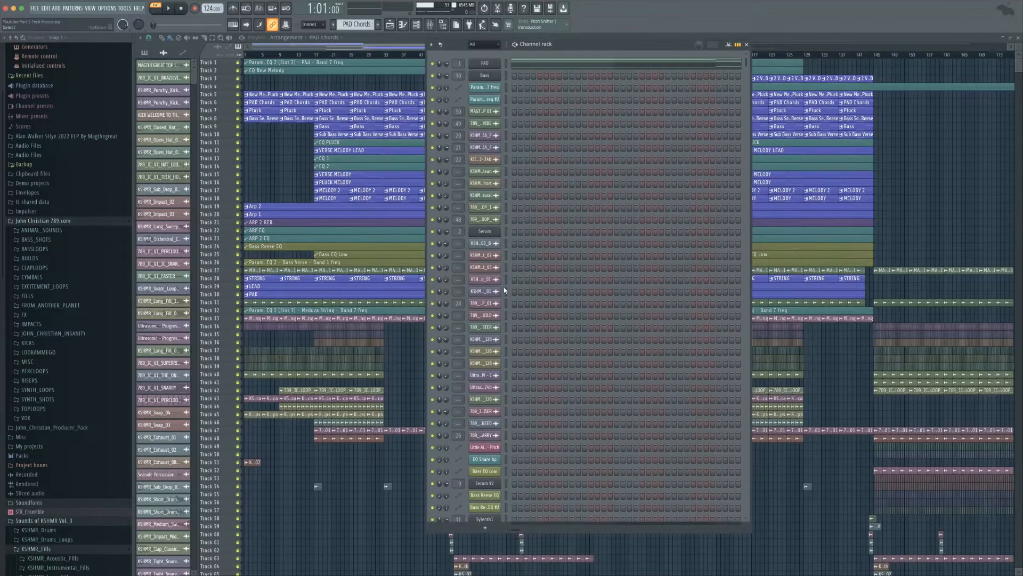
{"action": "scroll", "coordinate": [510, 290], "scroll_direction": "up", "scroll_amount": 2}
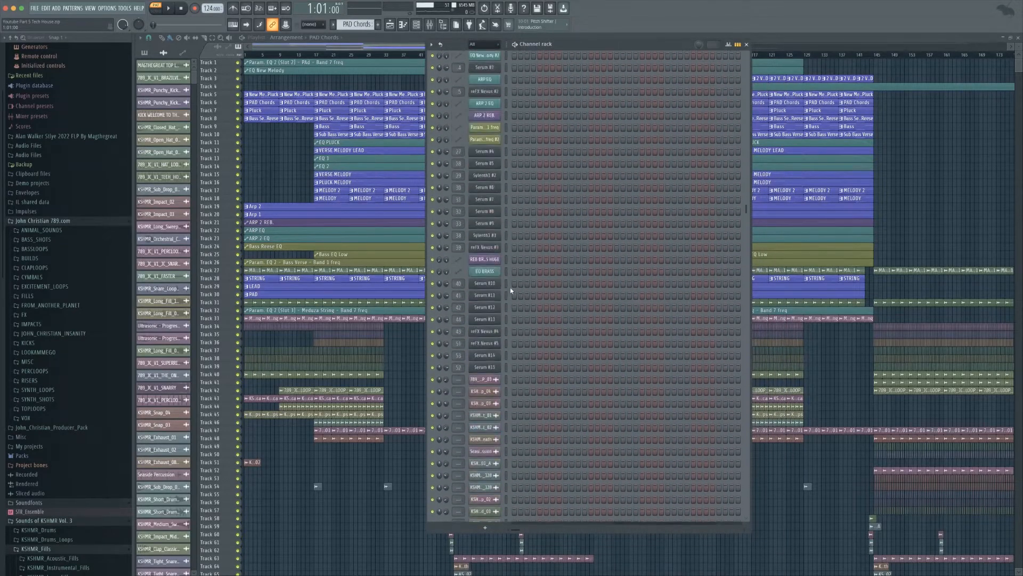
{"action": "scroll", "coordinate": [513, 290], "scroll_direction": "down", "scroll_amount": 12}
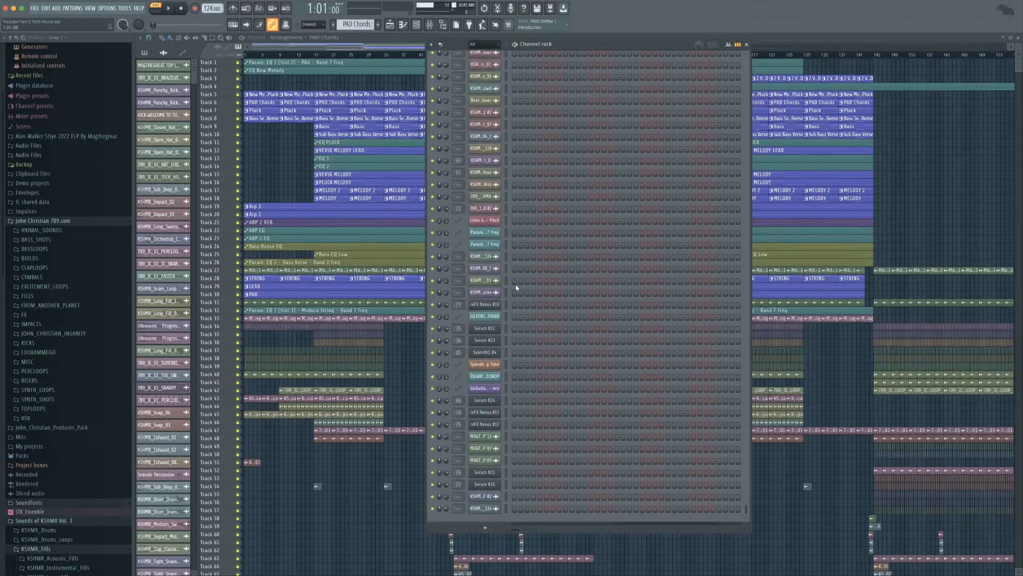
{"action": "scroll", "coordinate": [516, 288], "scroll_direction": "up", "scroll_amount": 12}
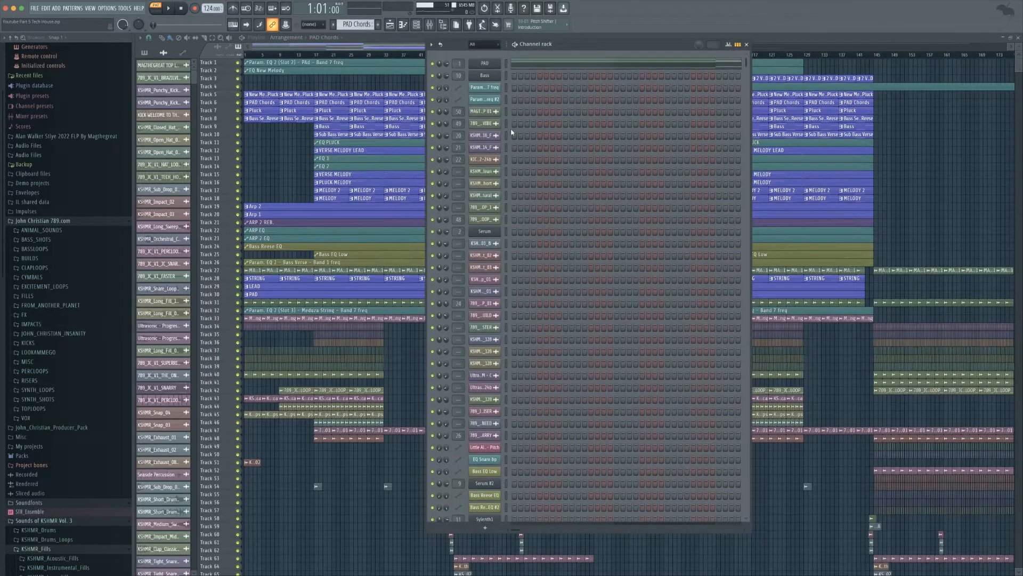
Select the automation clip channels scattered through the channel rack, including the EQ, reverb, pitch, Sylenth1 arp time and Valhalla mix clips, leaving out EQ VERSE 2 PIANO.
{"action": "left_click", "coordinate": [507, 89]}
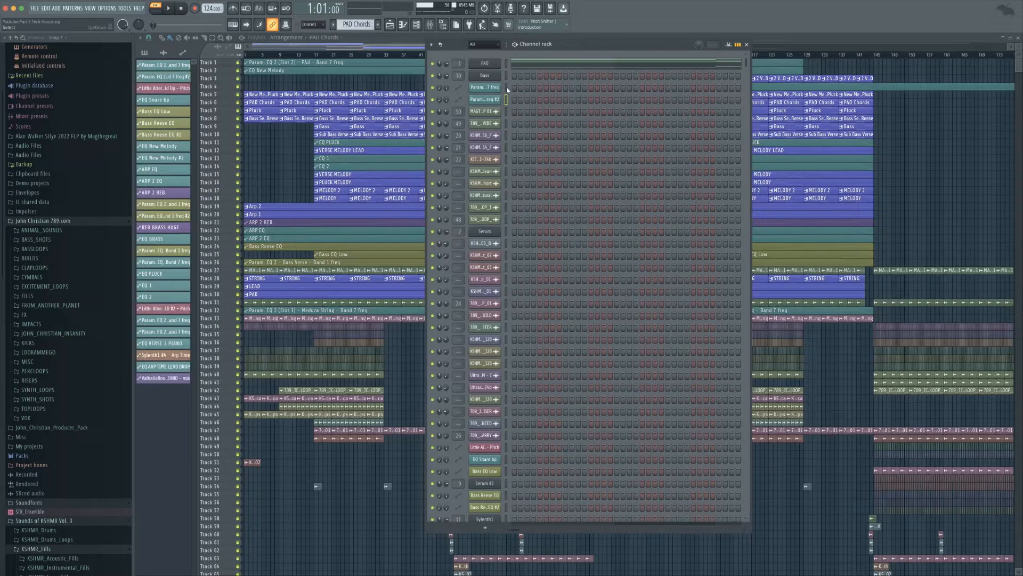
{"action": "scroll", "coordinate": [510, 234], "scroll_direction": "down", "scroll_amount": 6}
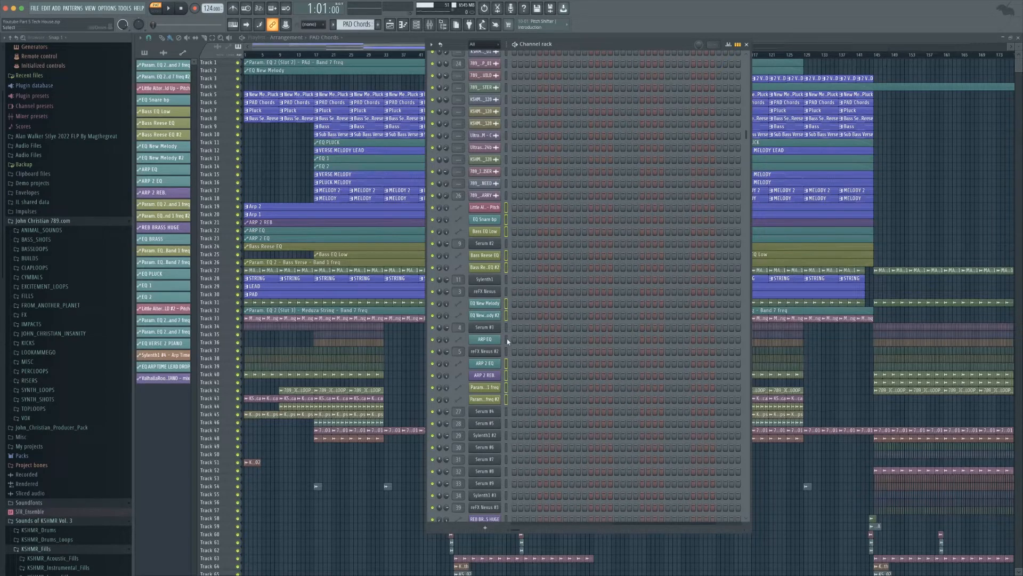
{"action": "scroll", "coordinate": [507, 340], "scroll_direction": "down", "scroll_amount": 5}
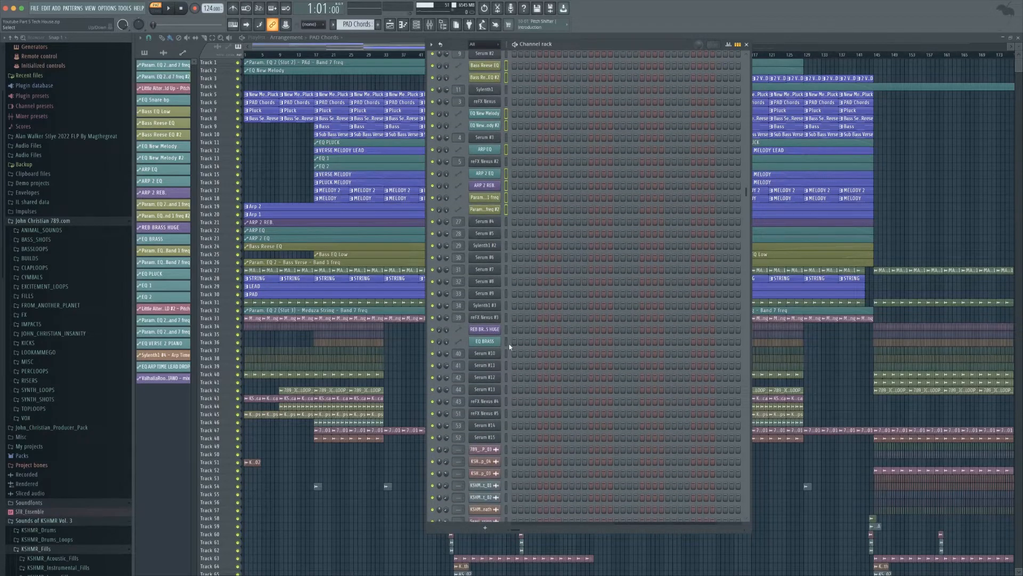
{"action": "scroll", "coordinate": [507, 352], "scroll_direction": "down", "scroll_amount": 13}
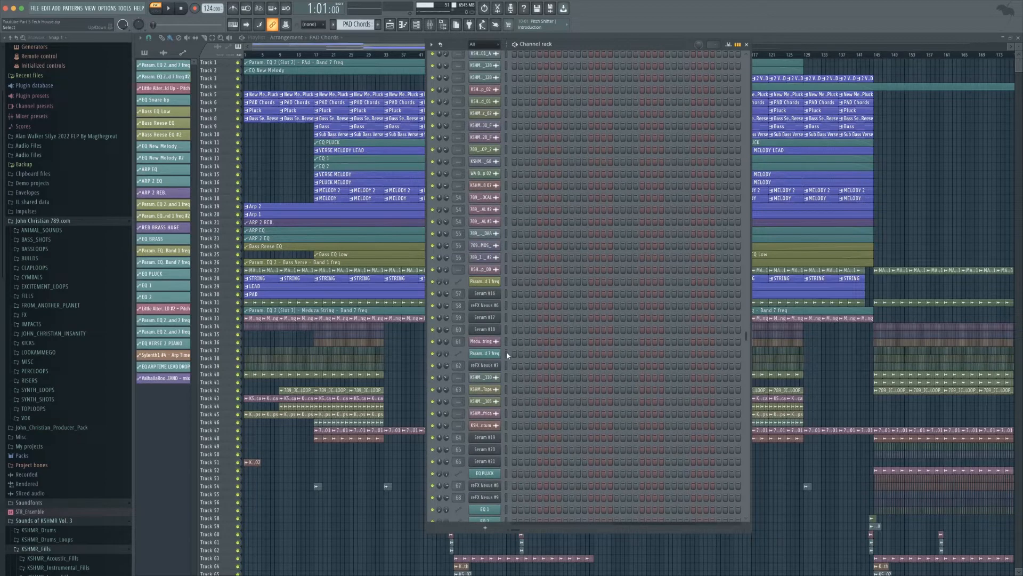
{"action": "left_click", "coordinate": [507, 353]}
{"action": "scroll", "coordinate": [508, 352], "scroll_direction": "down", "scroll_amount": 3}
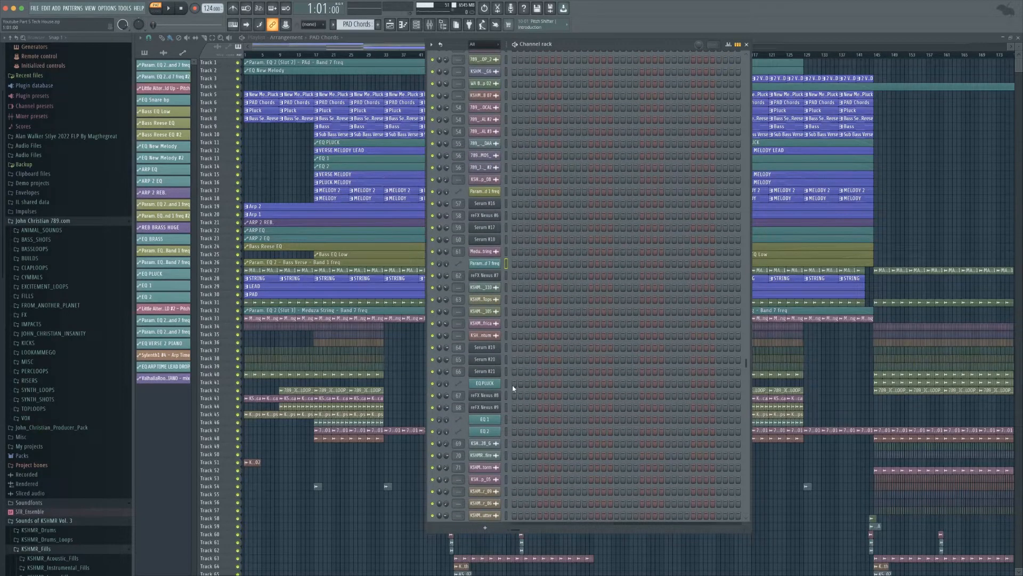
{"action": "scroll", "coordinate": [510, 396], "scroll_direction": "down", "scroll_amount": 7}
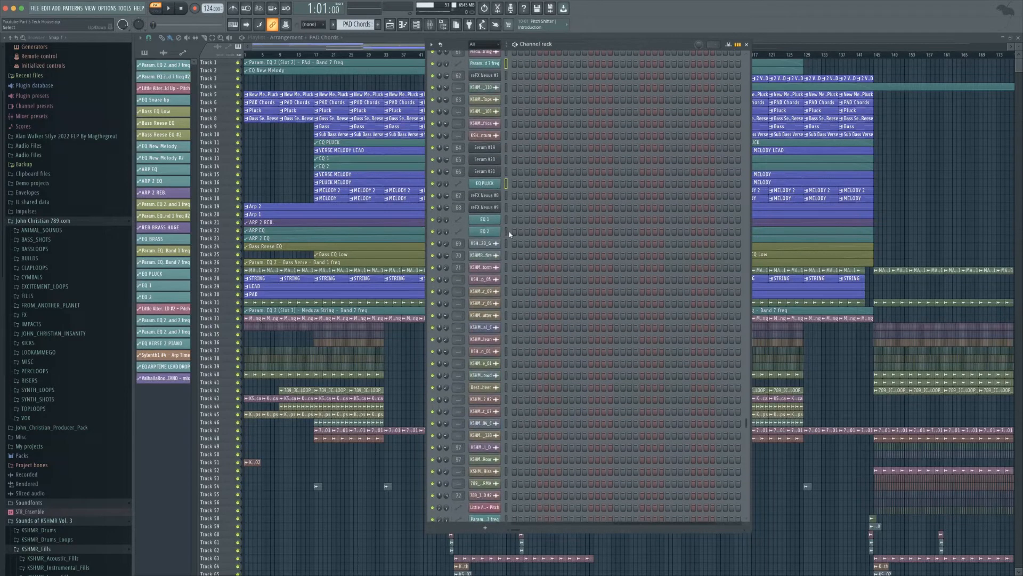
{"action": "scroll", "coordinate": [506, 266], "scroll_direction": "down", "scroll_amount": 7}
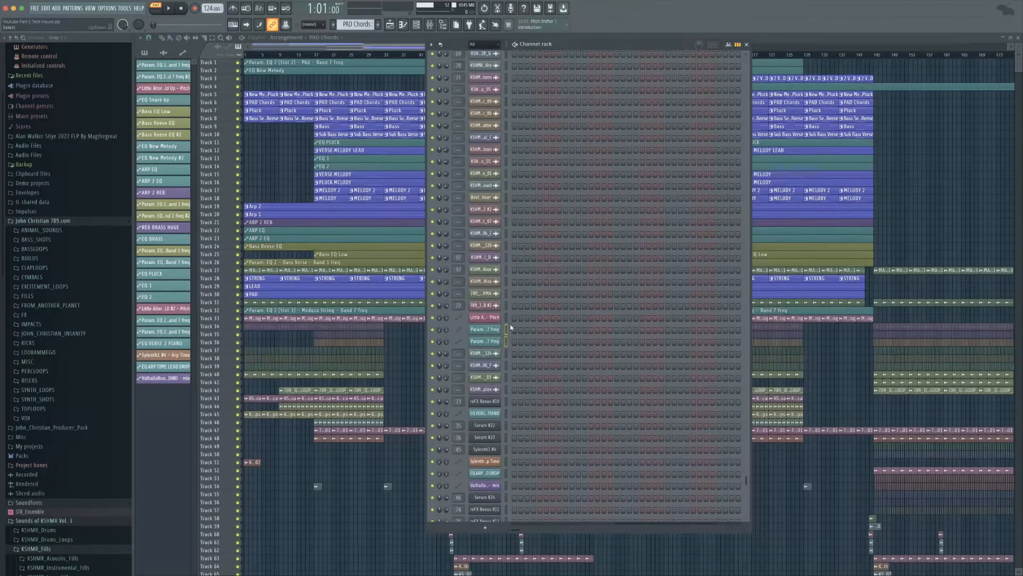
{"action": "scroll", "coordinate": [507, 336], "scroll_direction": "down", "scroll_amount": 2}
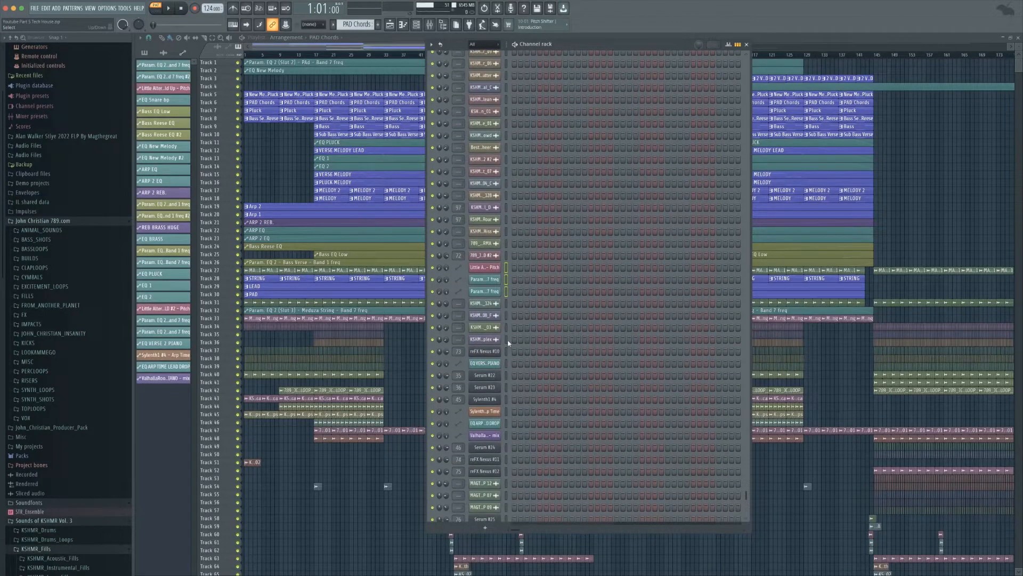
{"action": "scroll", "coordinate": [507, 355], "scroll_direction": "down", "scroll_amount": 2}
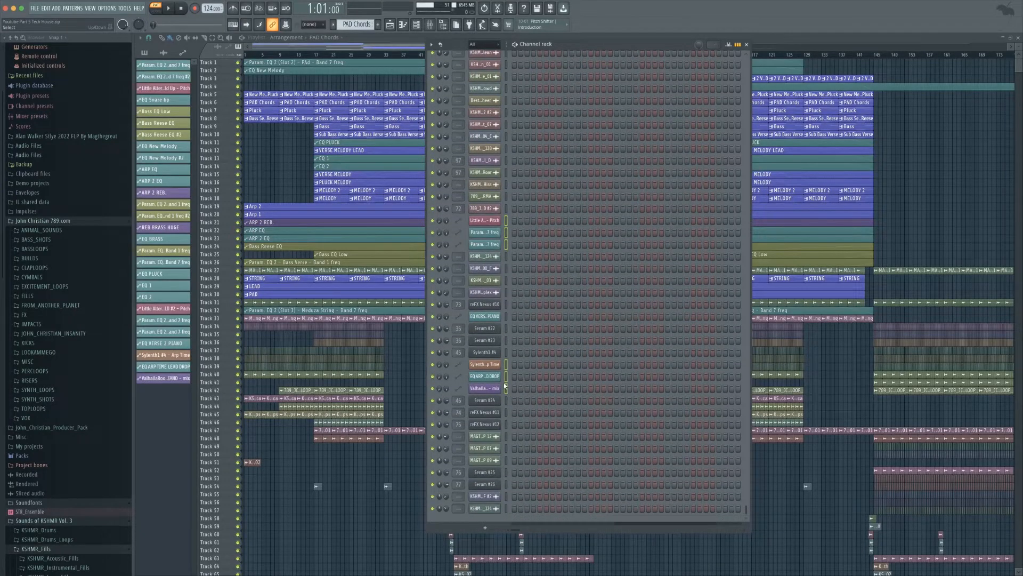
Move the selected automation channels down past the instruments and samples so they form one block at the end of the channel rack.
{"action": "key", "text": "alt+Down"}
{"action": "key", "text": "alt+Down"}
{"action": "key", "text": "alt+Down"}
{"action": "key", "text": "alt+Down"}
{"action": "key", "text": "alt+Down"}
{"action": "key", "text": "alt+Down"}
{"action": "key", "text": "alt+Down"}
{"action": "key", "text": "alt+Down"}
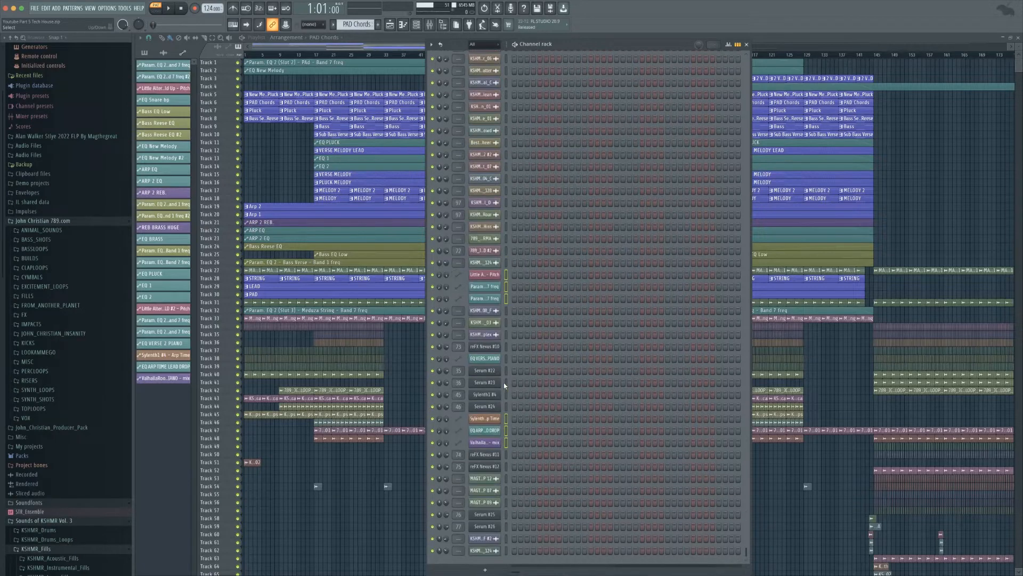
{"action": "key", "text": "alt+Down"}
{"action": "key", "text": "alt+Down"}
{"action": "key", "text": "alt+Down"}
{"action": "key", "text": "alt+Down"}
{"action": "key", "text": "alt+Down"}
{"action": "key", "text": "alt+Down"}
{"action": "key", "text": "alt+Down"}
{"action": "key", "text": "alt+Down"}
{"action": "key", "text": "alt+Down"}
{"action": "key", "text": "alt+Down"}
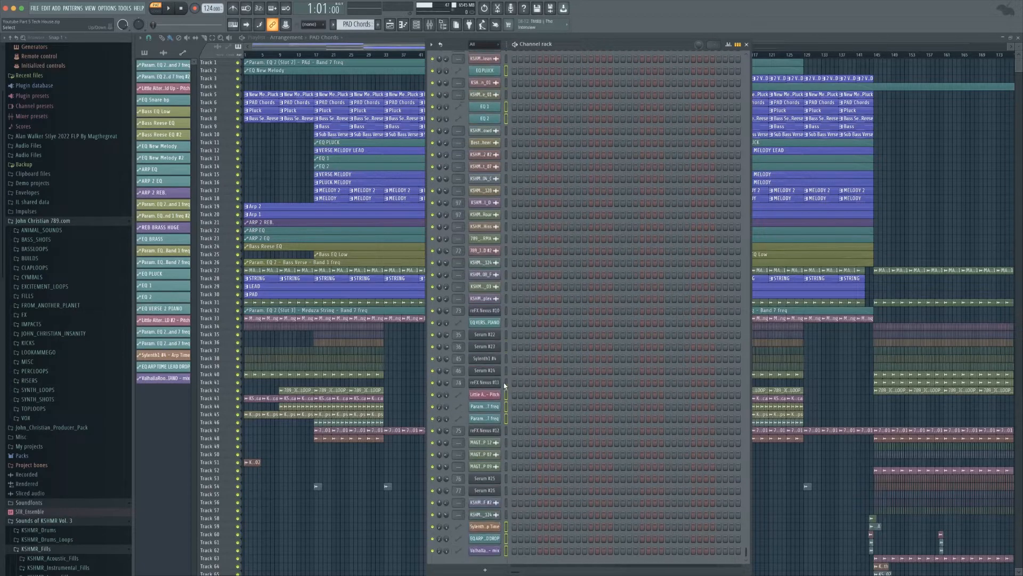
{"action": "key", "text": "alt+Down"}
{"action": "key", "text": "alt+Down"}
{"action": "key", "text": "alt+Down"}
{"action": "key", "text": "alt+Down"}
{"action": "key", "text": "alt+Down"}
{"action": "key", "text": "alt+Down"}
{"action": "key", "text": "alt+Down"}
{"action": "key", "text": "alt+Down"}
{"action": "key", "text": "alt+Down"}
{"action": "key", "text": "alt+Down"}
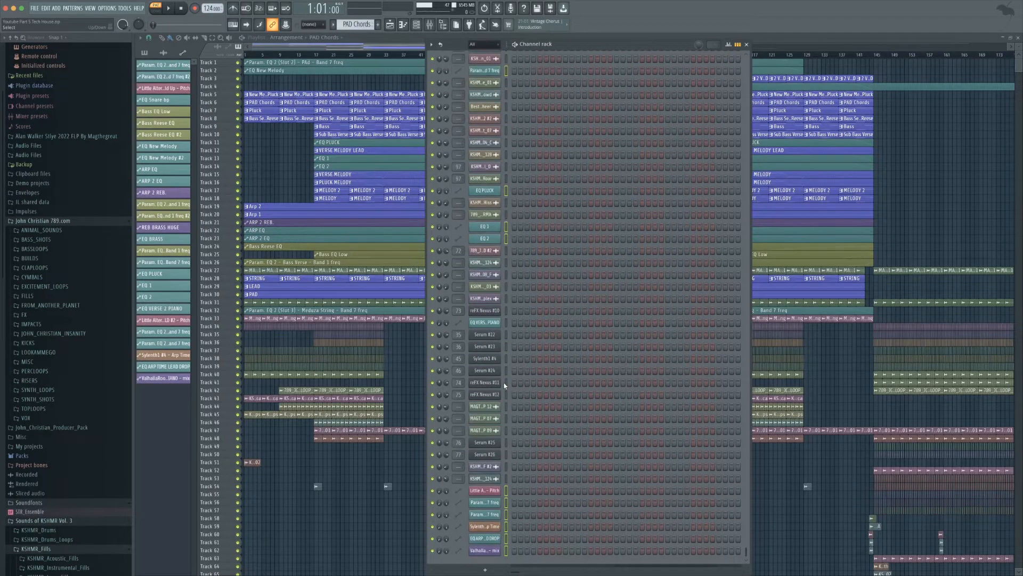
{"action": "key", "text": "alt+Down"}
{"action": "key", "text": "alt+Down"}
{"action": "key", "text": "alt+Down"}
{"action": "key", "text": "alt+Down"}
{"action": "key", "text": "alt+Down"}
{"action": "key", "text": "alt+Down"}
{"action": "key", "text": "alt+Down"}
{"action": "key", "text": "alt+Down"}
{"action": "key", "text": "alt+Down"}
{"action": "key", "text": "alt+Down"}
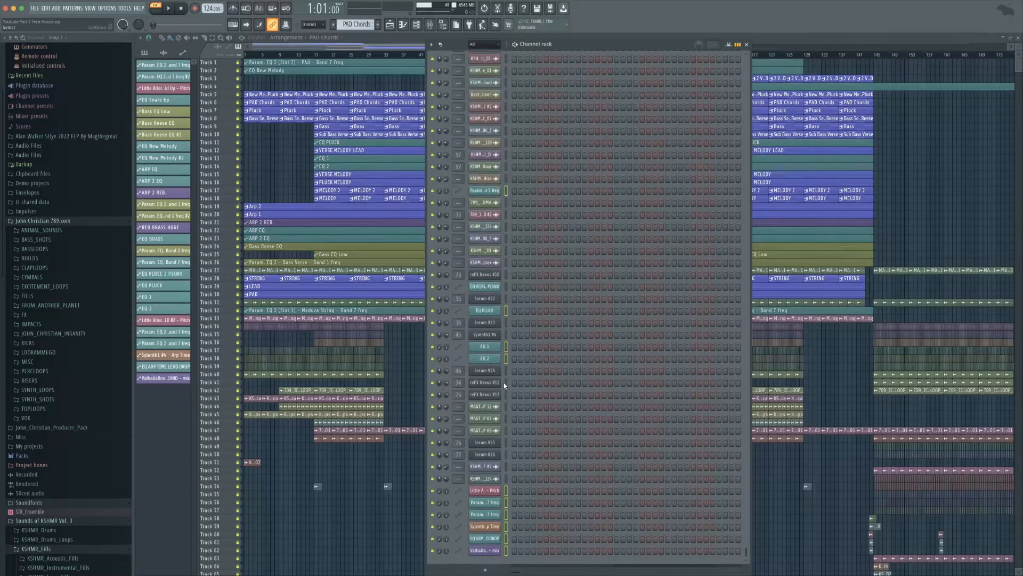
{"action": "key", "text": "alt+Down"}
{"action": "key", "text": "alt+Down"}
{"action": "key", "text": "alt+Down"}
{"action": "key", "text": "alt+Down"}
{"action": "key", "text": "alt+Down"}
{"action": "key", "text": "alt+Down"}
{"action": "key", "text": "alt+Down"}
{"action": "key", "text": "alt+Down"}
{"action": "key", "text": "alt+Down"}
{"action": "key", "text": "alt+Down"}
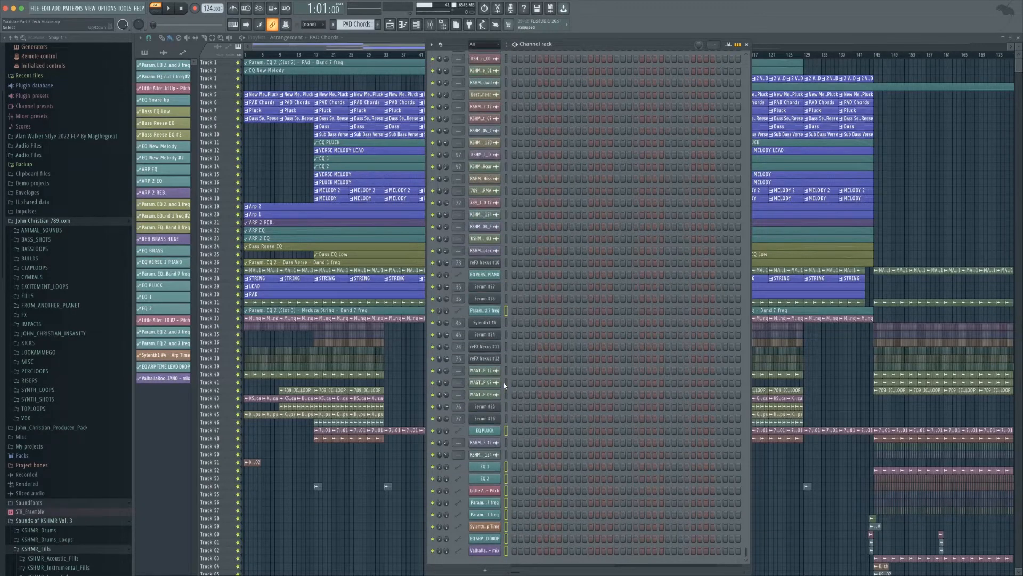
{"action": "key", "text": "alt+Down"}
{"action": "key", "text": "alt+Down"}
{"action": "key", "text": "alt+Down"}
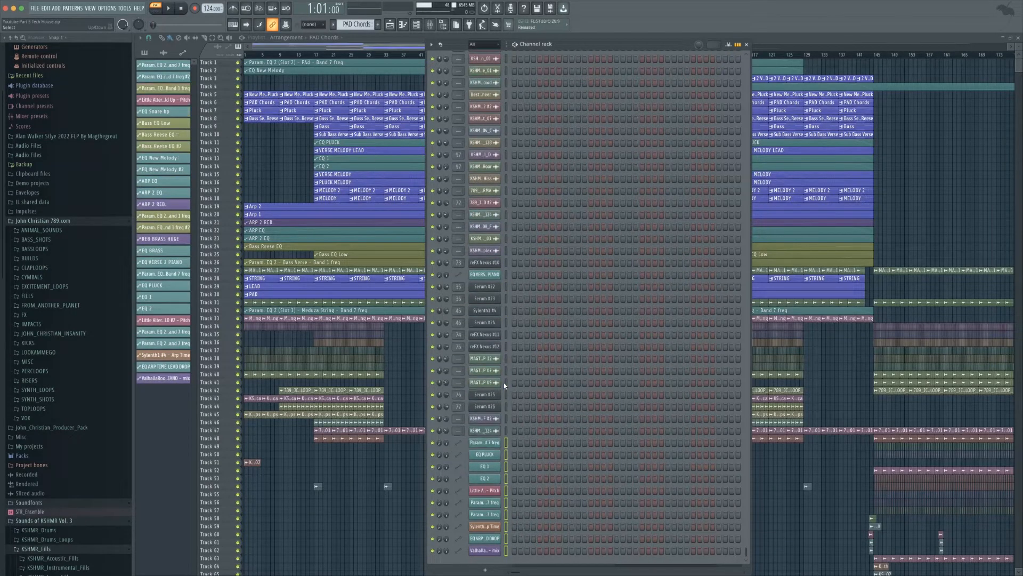
{"action": "key", "text": "alt+Down"}
{"action": "key", "text": "alt+Down"}
{"action": "key", "text": "alt+Down"}
{"action": "key", "text": "alt+Down"}
{"action": "key", "text": "alt+Down"}
{"action": "key", "text": "alt+Down"}
{"action": "key", "text": "alt+Down"}
{"action": "key", "text": "alt+Down"}
{"action": "key", "text": "alt+Down"}
{"action": "key", "text": "alt+Down"}
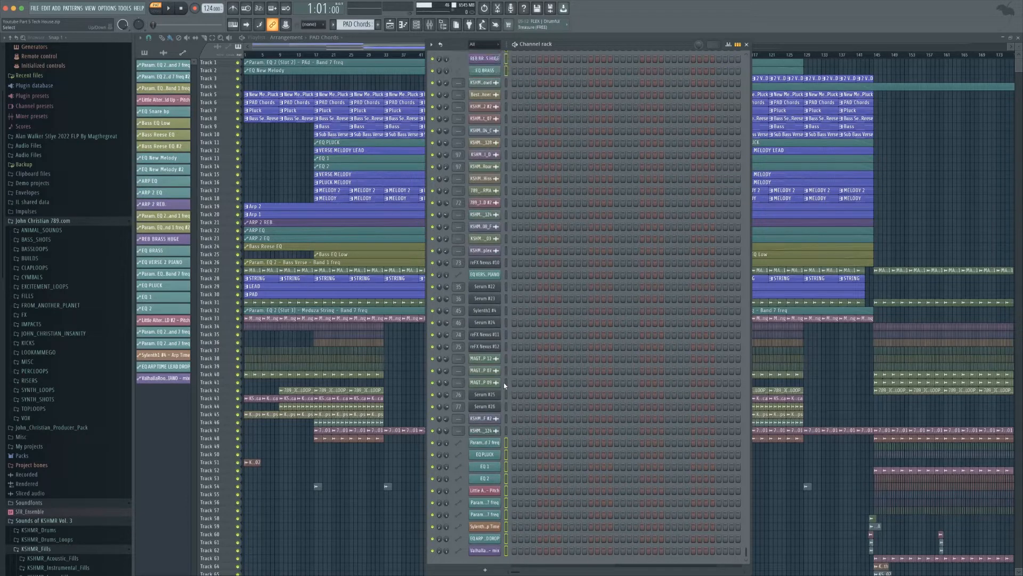
{"action": "key", "text": "alt+Down"}
{"action": "key", "text": "alt+Down"}
{"action": "key", "text": "alt+Down"}
{"action": "key", "text": "alt+Down"}
{"action": "key", "text": "alt+Down"}
{"action": "key", "text": "alt+Down"}
{"action": "key", "text": "alt+Down"}
{"action": "key", "text": "alt+Down"}
{"action": "key", "text": "alt+Down"}
{"action": "key", "text": "alt+Down"}
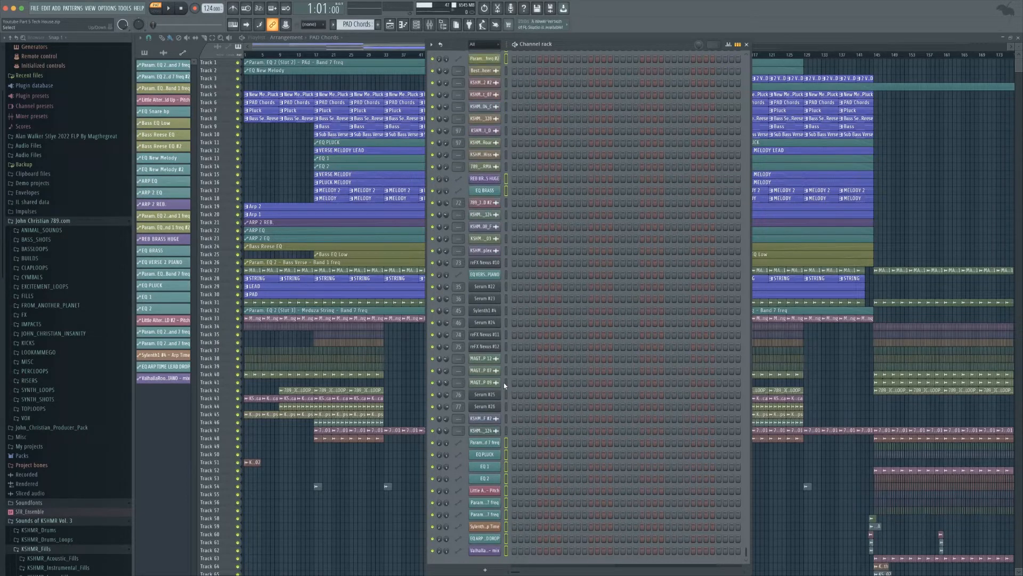
{"action": "key", "text": "alt+Down"}
{"action": "key", "text": "alt+Down"}
{"action": "key", "text": "alt+Down"}
{"action": "key", "text": "alt+Down"}
{"action": "key", "text": "alt+Down"}
{"action": "key", "text": "alt+Down"}
{"action": "key", "text": "alt+Down"}
{"action": "key", "text": "alt+Down"}
{"action": "key", "text": "alt+Down"}
{"action": "key", "text": "alt+Down"}
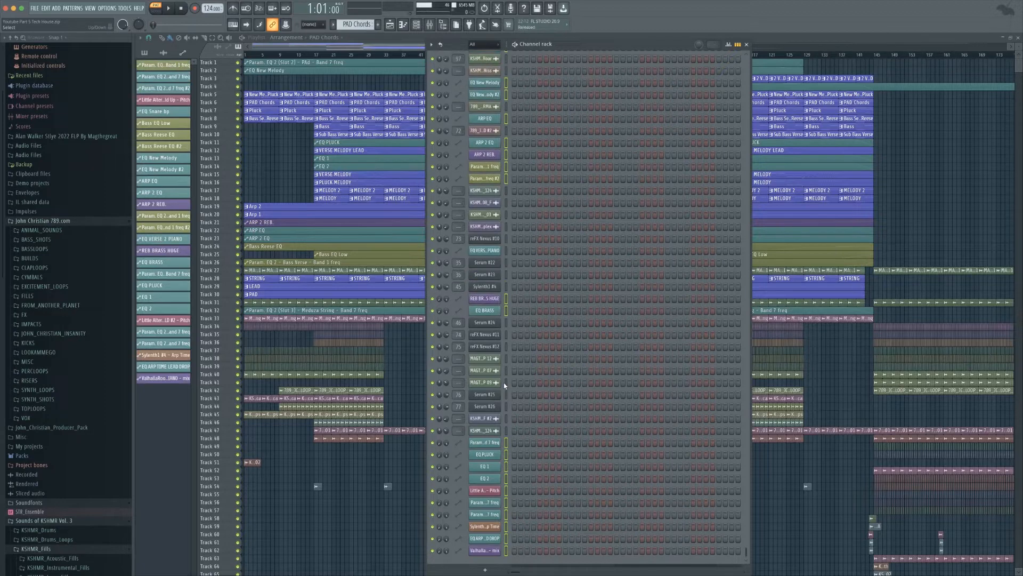
{"action": "key", "text": "alt+Down"}
{"action": "key", "text": "alt+Down"}
{"action": "key", "text": "alt+Down"}
{"action": "key", "text": "alt+Down"}
{"action": "key", "text": "alt+Down"}
{"action": "key", "text": "alt+Down"}
{"action": "key", "text": "alt+Down"}
{"action": "key", "text": "alt+Down"}
{"action": "key", "text": "alt+Down"}
{"action": "key", "text": "alt+Down"}
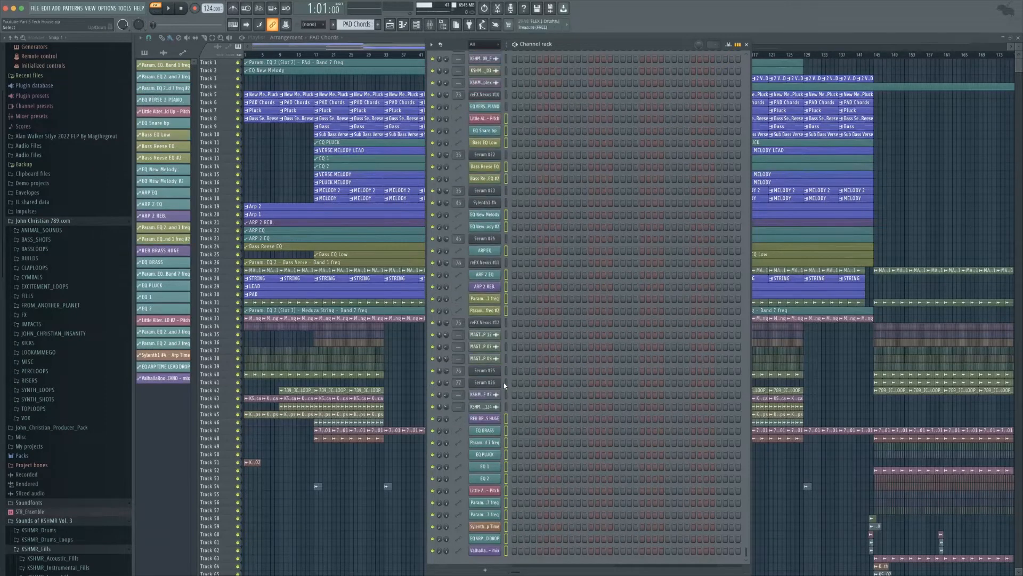
{"action": "key", "text": "alt+Down"}
{"action": "key", "text": "alt+Down"}
{"action": "key", "text": "alt+Down"}
{"action": "key", "text": "alt+Down"}
{"action": "key", "text": "alt+Down"}
{"action": "key", "text": "alt+Down"}
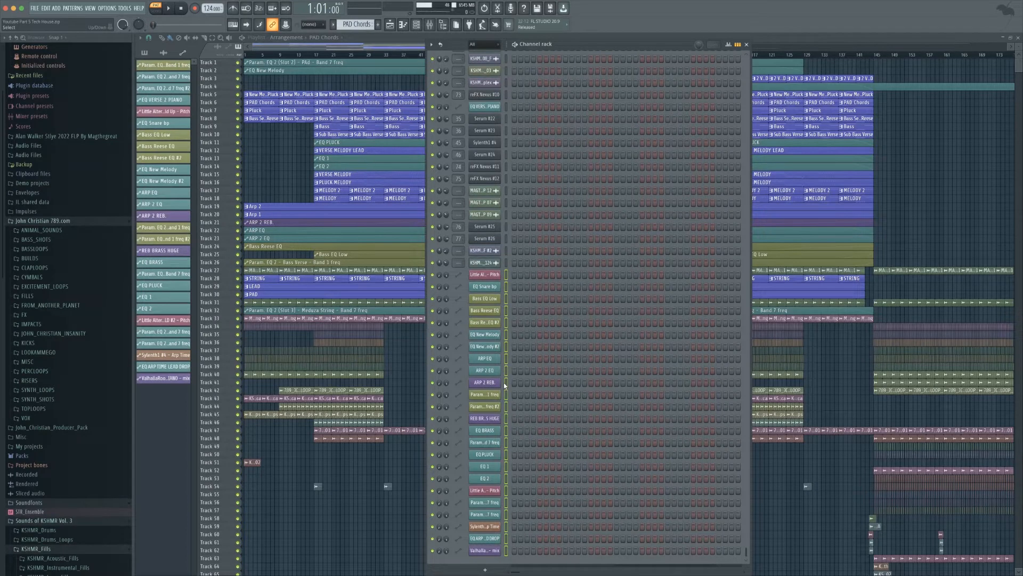
{"action": "scroll", "coordinate": [504, 387], "scroll_direction": "up", "scroll_amount": 20}
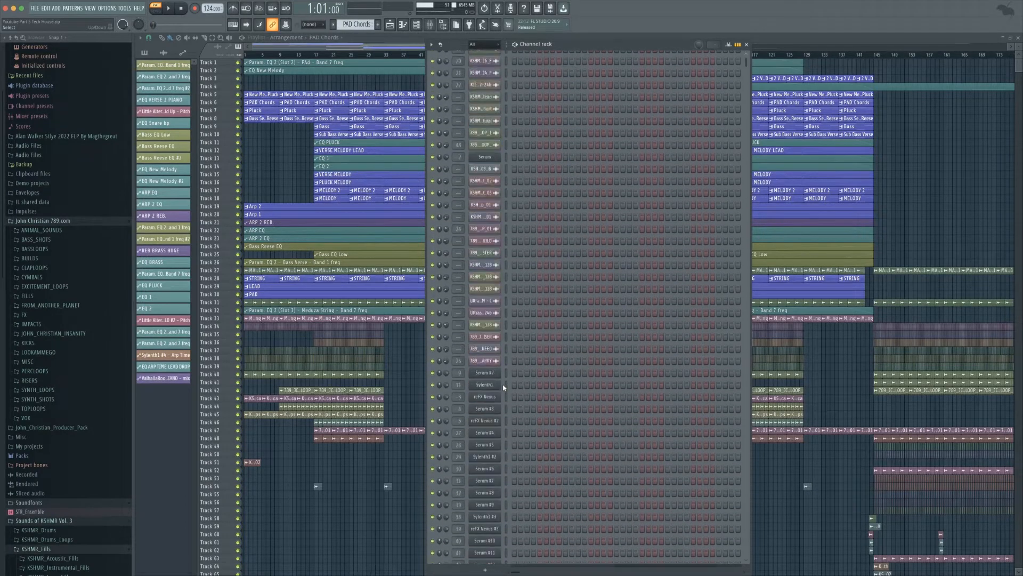
{"action": "scroll", "coordinate": [503, 388], "scroll_direction": "down", "scroll_amount": 20}
{"action": "scroll", "coordinate": [504, 387], "scroll_direction": "down", "scroll_amount": 1}
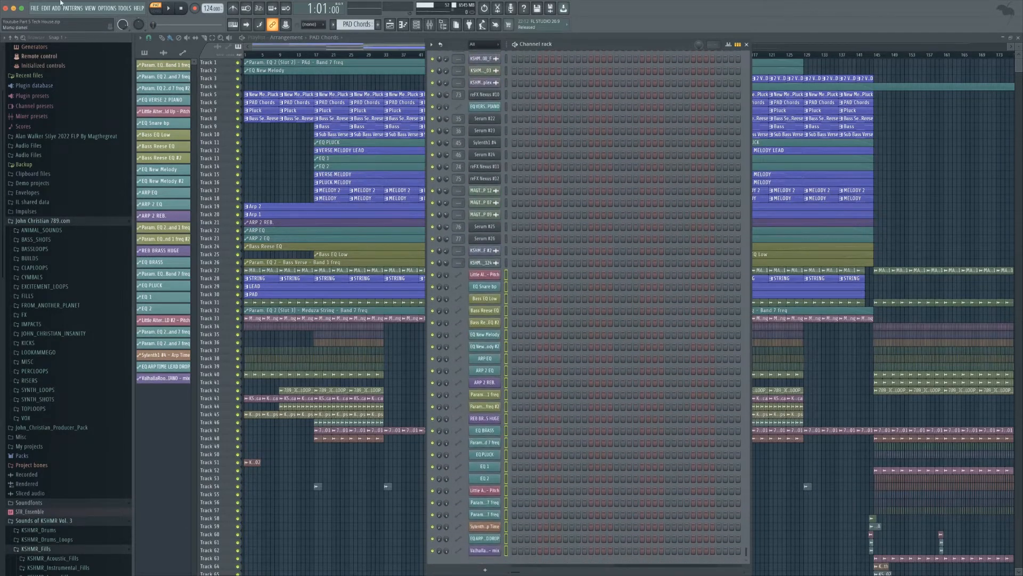
Recolor all automation clips in the playlist's clip list dark red (Sienna), using the same shade for both gradient colors.
{"action": "left_click", "coordinate": [164, 64]}
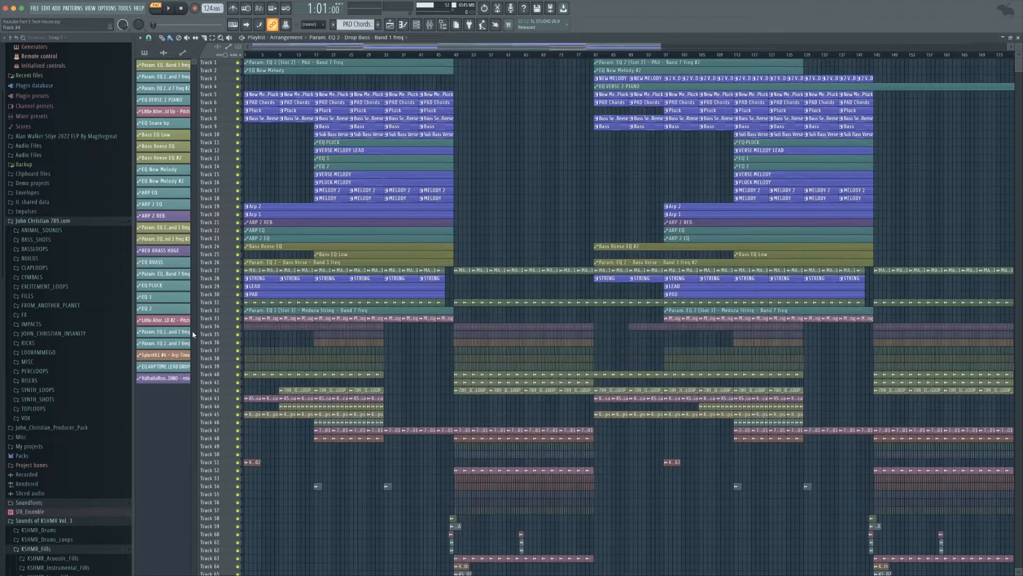
{"action": "right_click", "coordinate": [164, 382]}
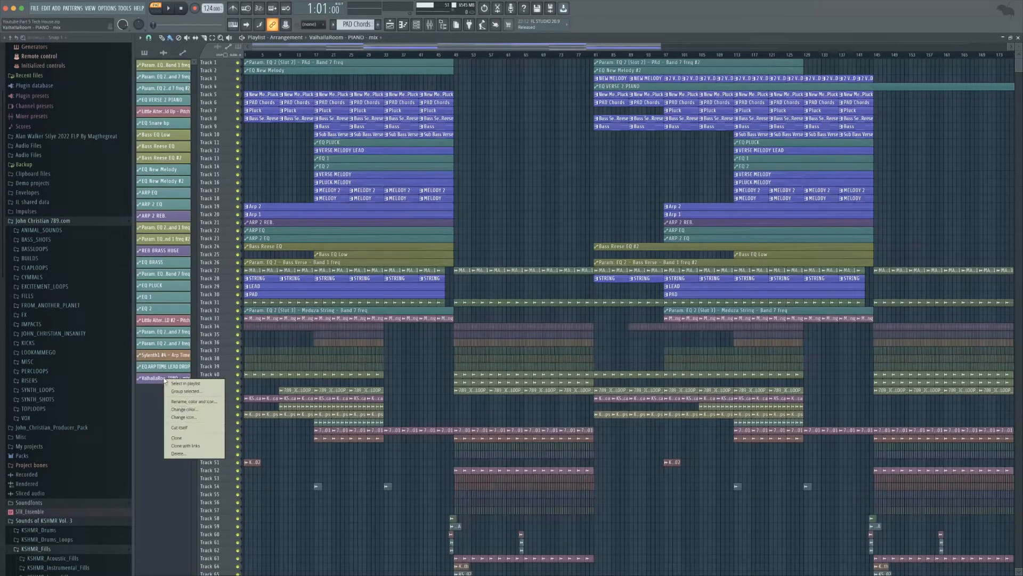
{"action": "left_click", "coordinate": [190, 399]}
{"action": "left_click", "coordinate": [202, 395]}
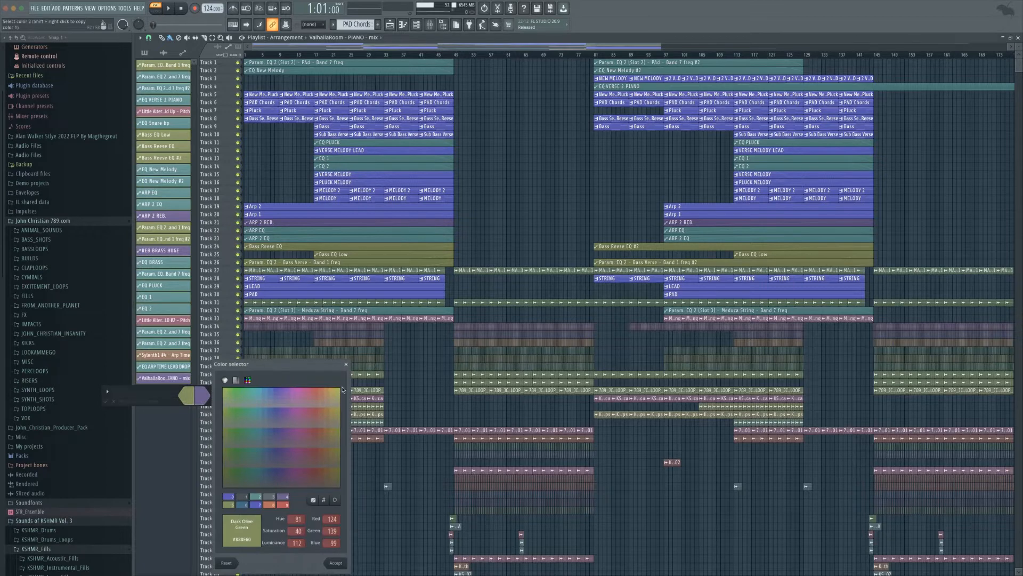
{"action": "left_click", "coordinate": [318, 452]}
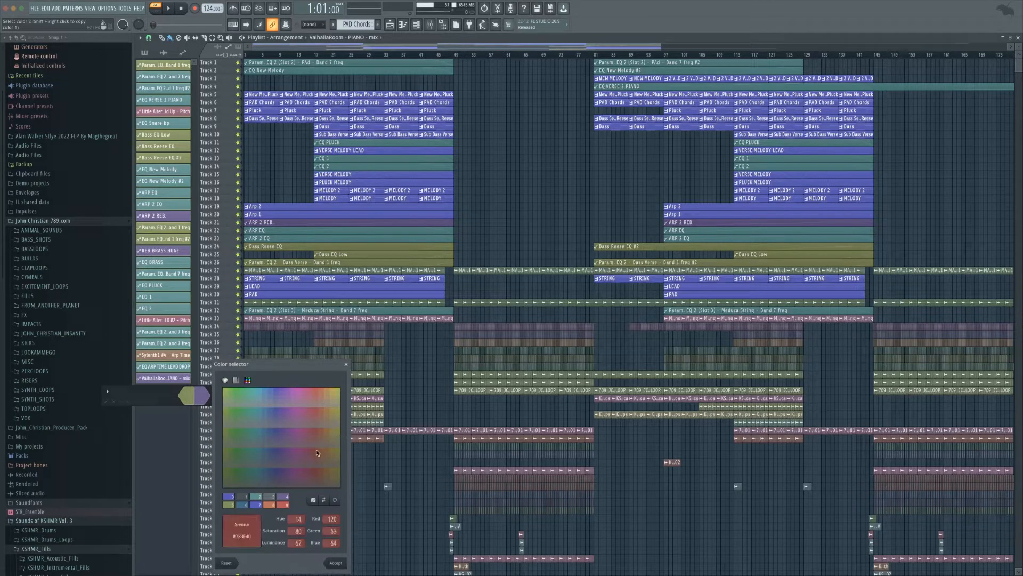
{"action": "left_click", "coordinate": [336, 563]}
{"action": "left_click", "coordinate": [193, 402]}
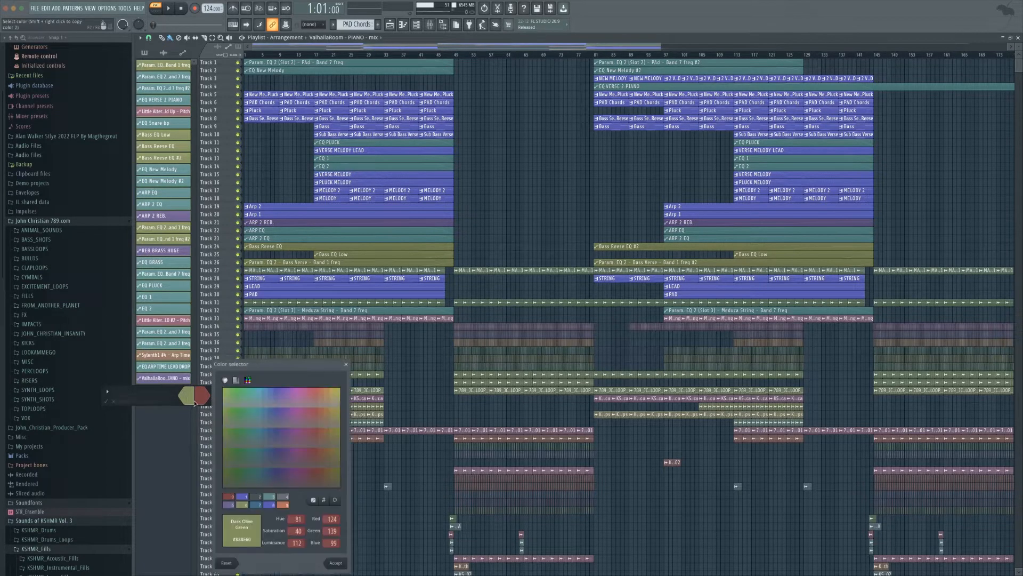
{"action": "left_click", "coordinate": [235, 496]}
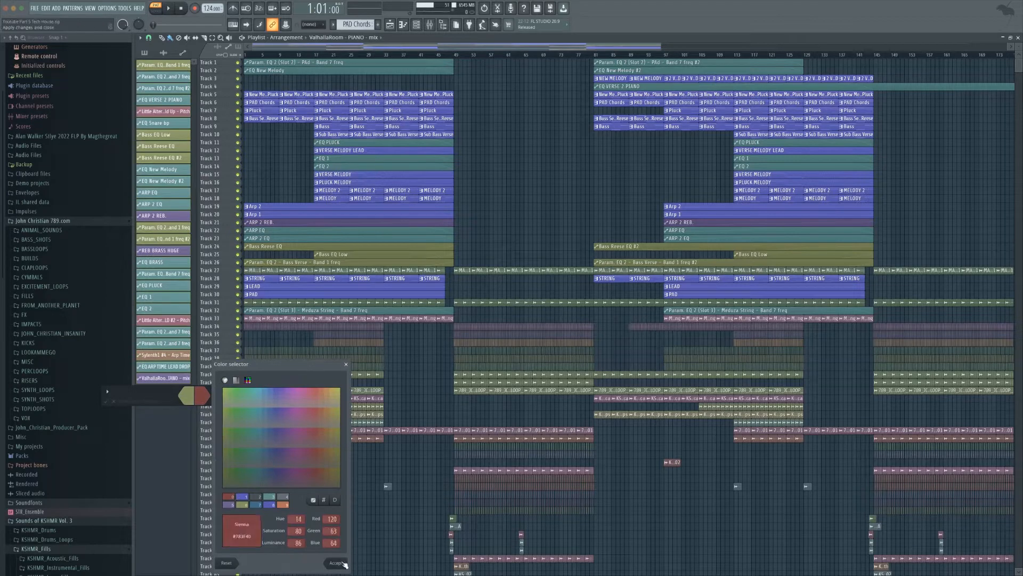
{"action": "left_click", "coordinate": [336, 562]}
{"action": "left_click", "coordinate": [105, 402]}
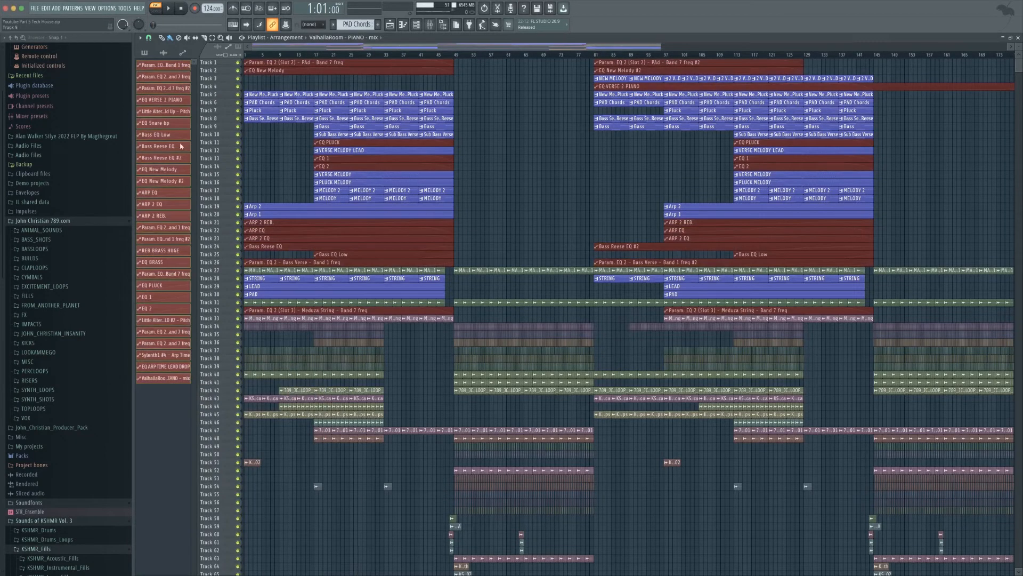
Recolor all audio clips in the playlist's clip list yellow (Dark Khaki), using the same shade for both gradient colors.
{"action": "left_click", "coordinate": [164, 53]}
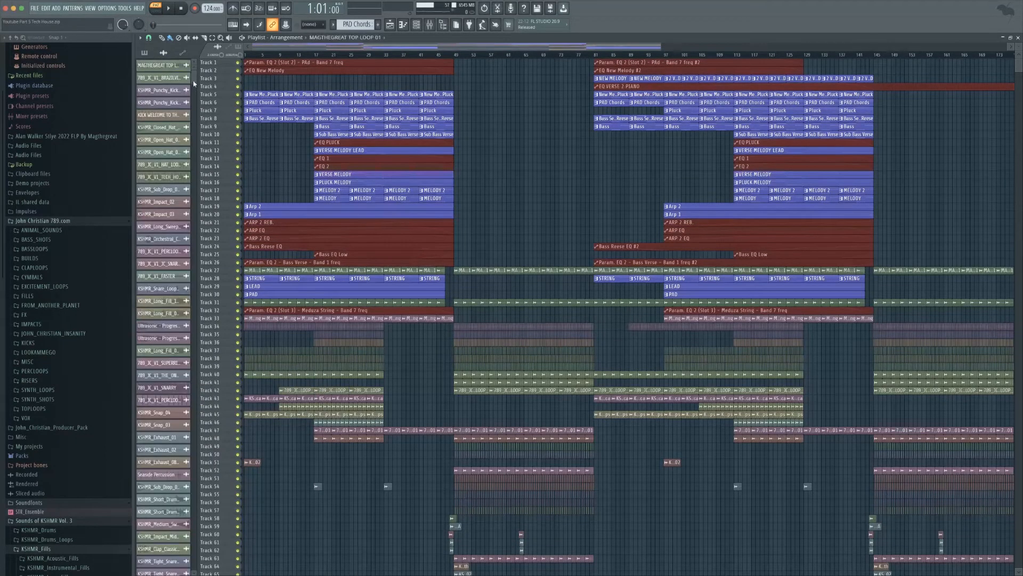
{"action": "scroll", "coordinate": [195, 84], "scroll_direction": "down", "scroll_amount": 10}
{"action": "right_click", "coordinate": [167, 473]}
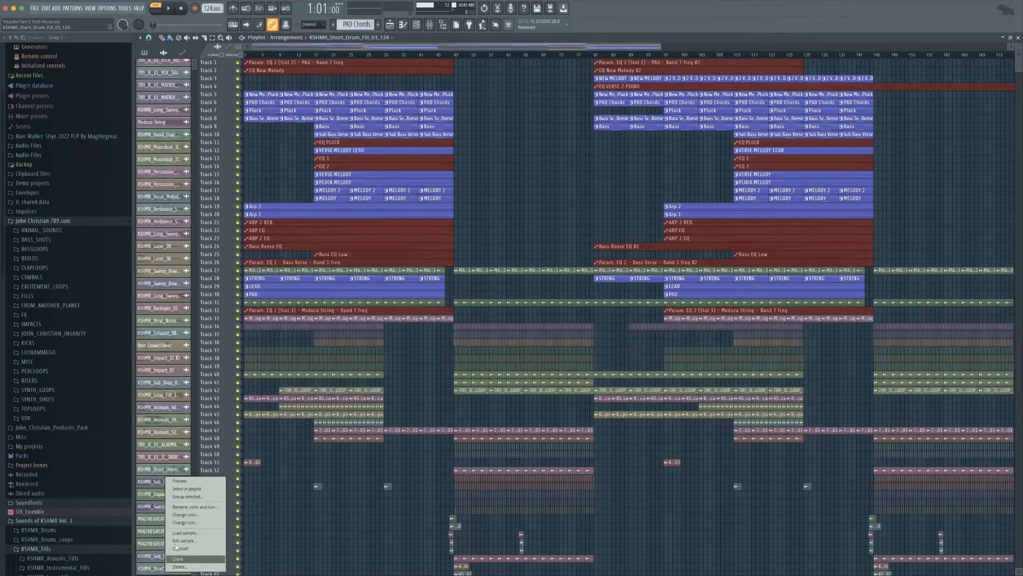
{"action": "left_click", "coordinate": [184, 506]}
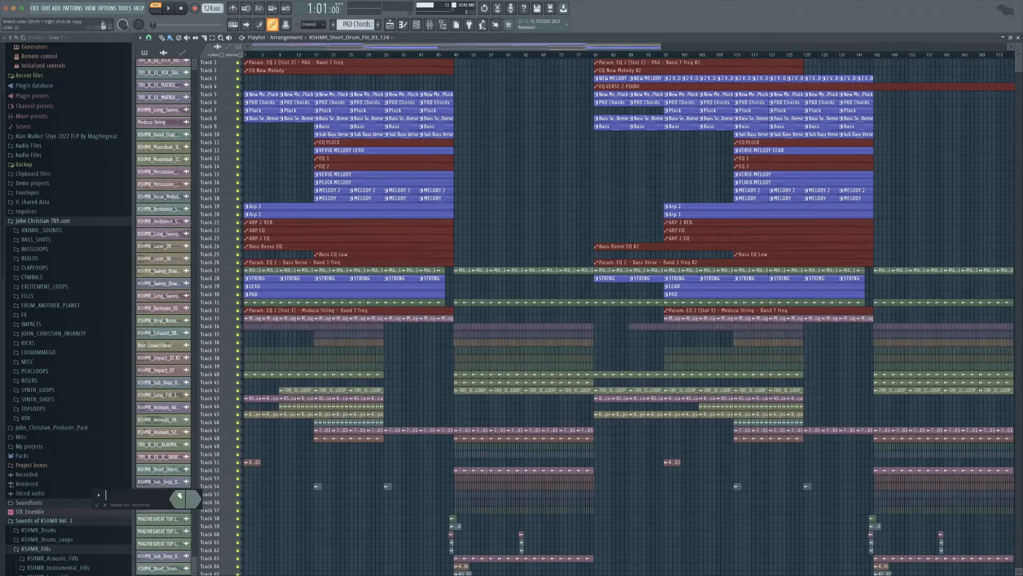
{"action": "left_click", "coordinate": [179, 496]}
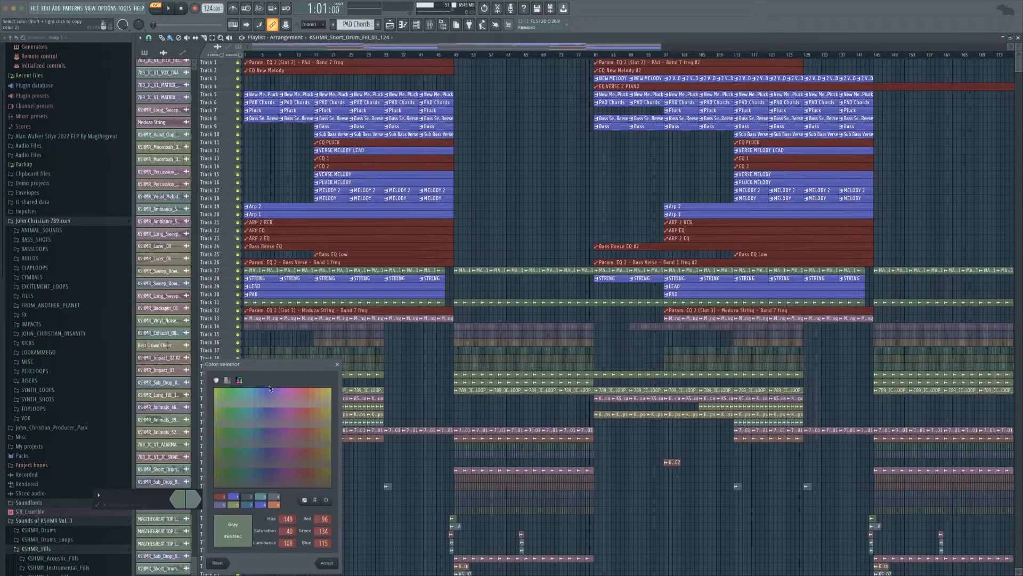
{"action": "left_click", "coordinate": [217, 393]}
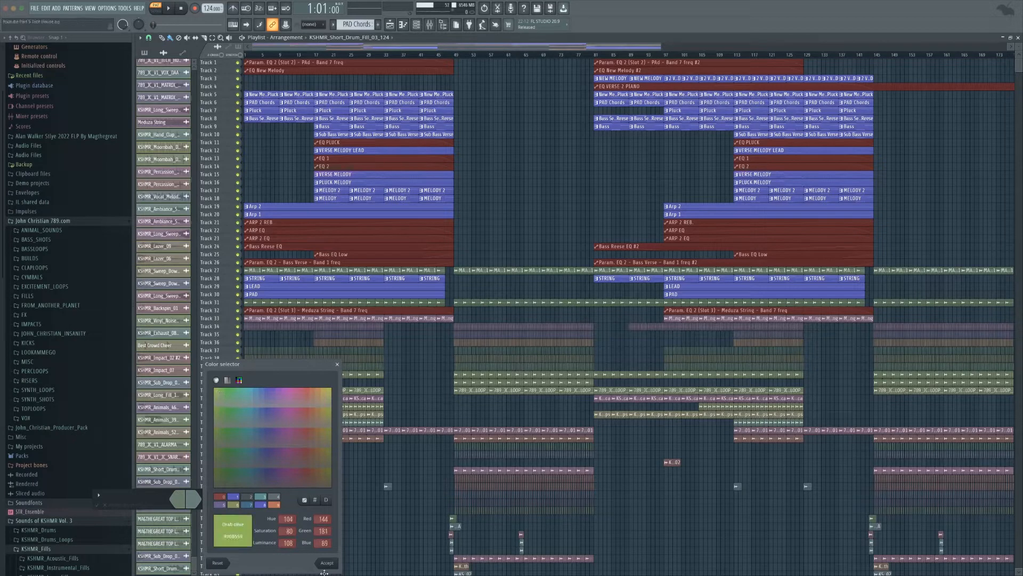
{"action": "left_click", "coordinate": [330, 393]}
{"action": "left_click", "coordinate": [324, 562]}
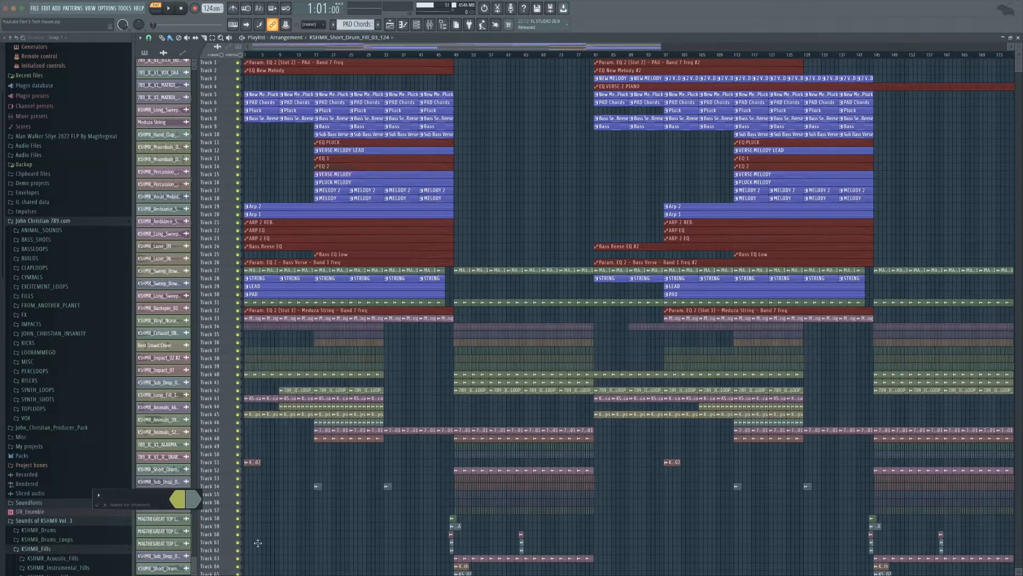
{"action": "left_click", "coordinate": [187, 501]}
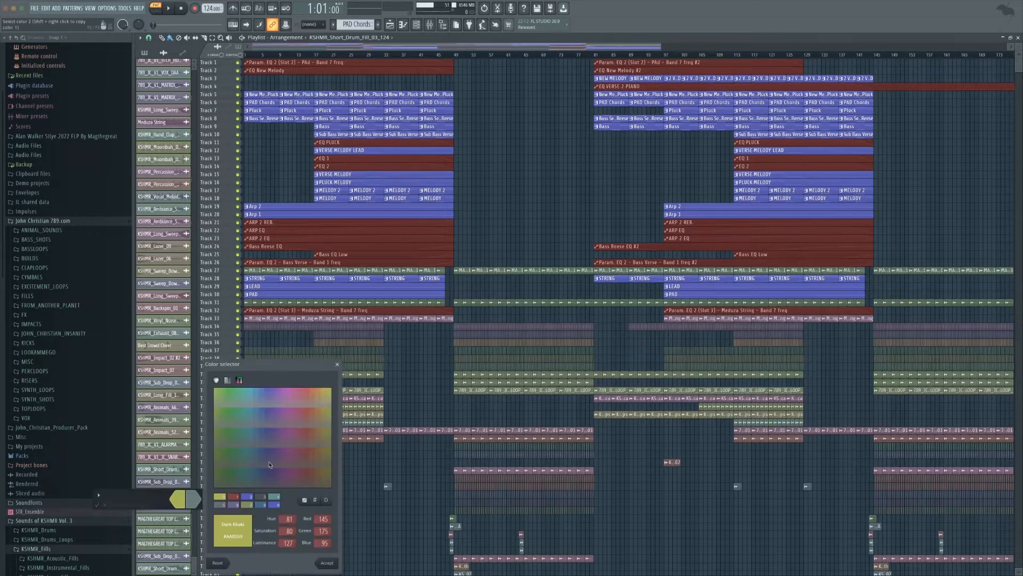
{"action": "left_click", "coordinate": [327, 562]}
{"action": "left_click", "coordinate": [97, 505]}
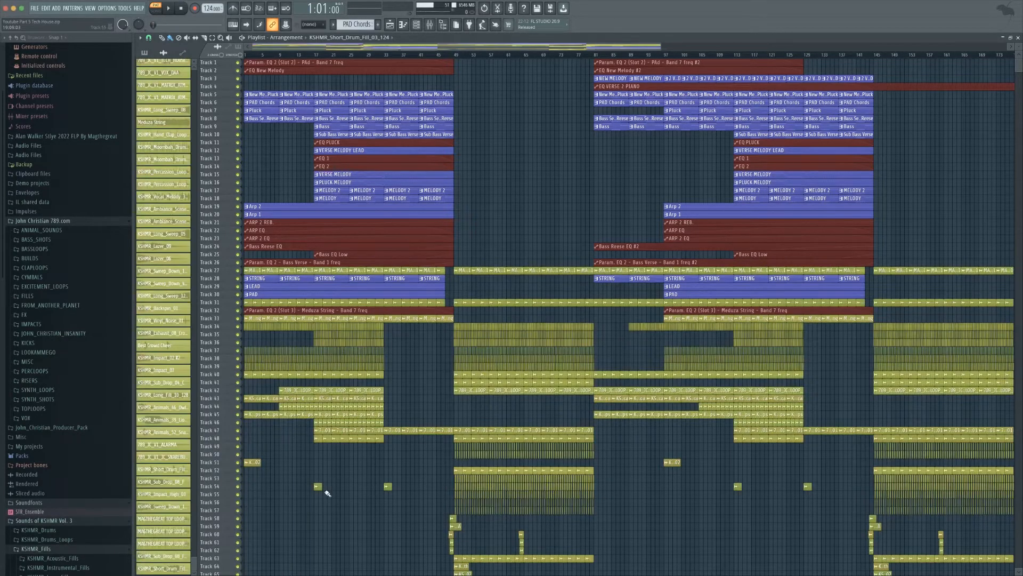
{"action": "scroll", "coordinate": [359, 475], "scroll_direction": "down", "scroll_amount": 2}
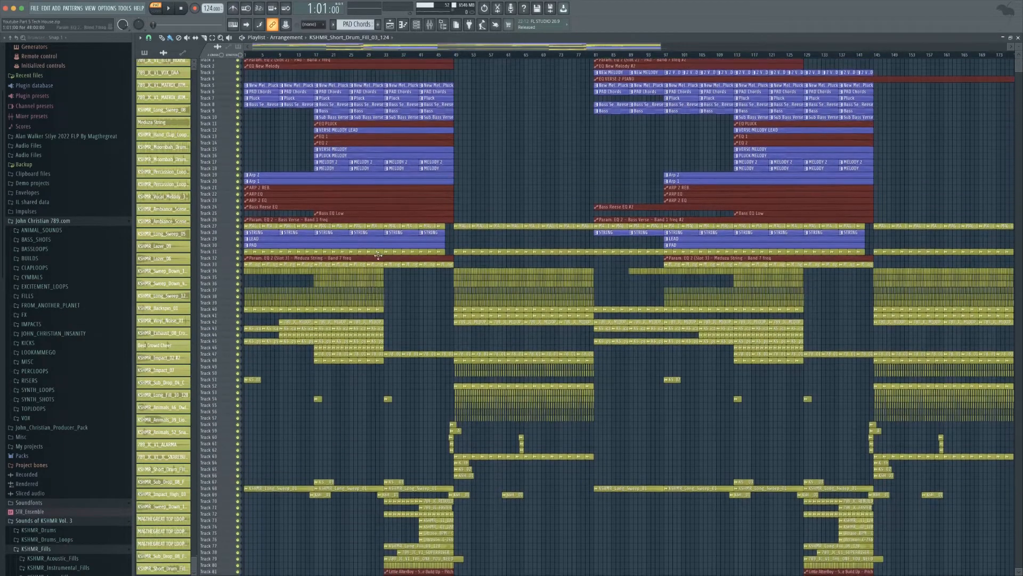
{"action": "scroll", "coordinate": [277, 153], "scroll_direction": "down", "scroll_amount": 10}
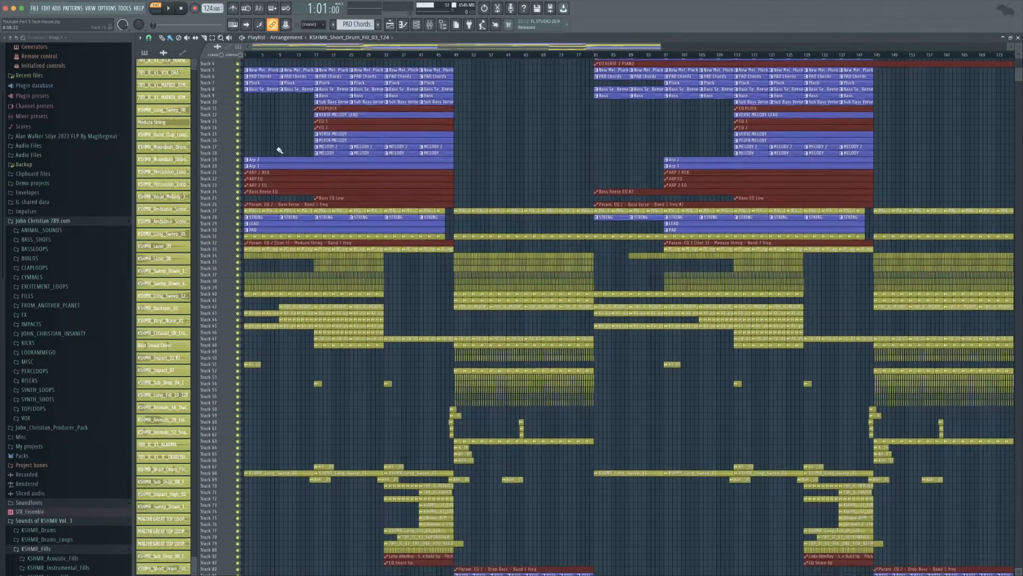
{"action": "scroll", "coordinate": [302, 275], "scroll_direction": "up", "scroll_amount": 10}
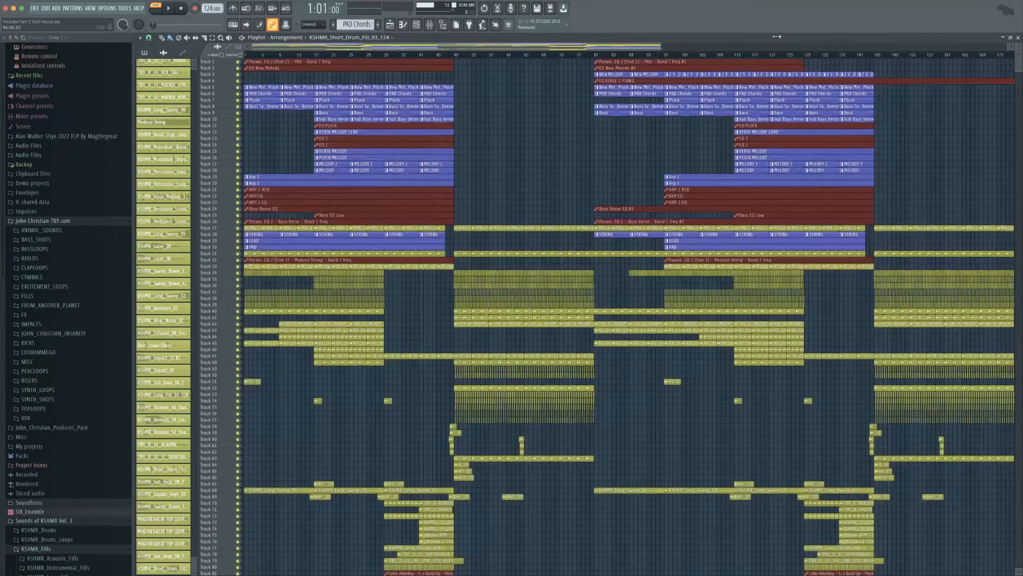
{"action": "scroll", "coordinate": [323, 217], "scroll_direction": "down", "scroll_amount": 2}
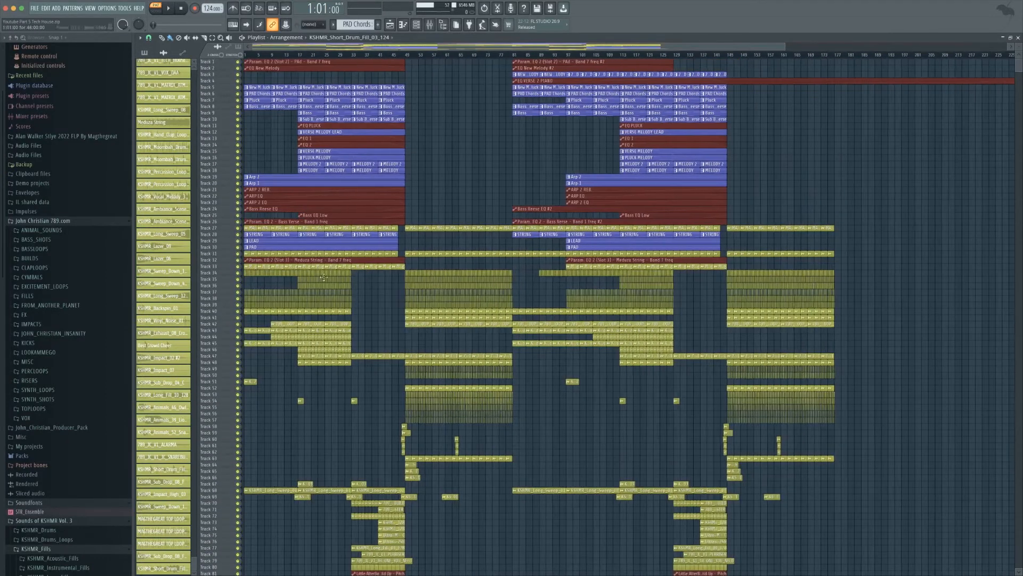
Show the channel rack and rename the KSHMR_Closed_Hat_01_Clean channel HH.
{"action": "left_click", "coordinate": [416, 25]}
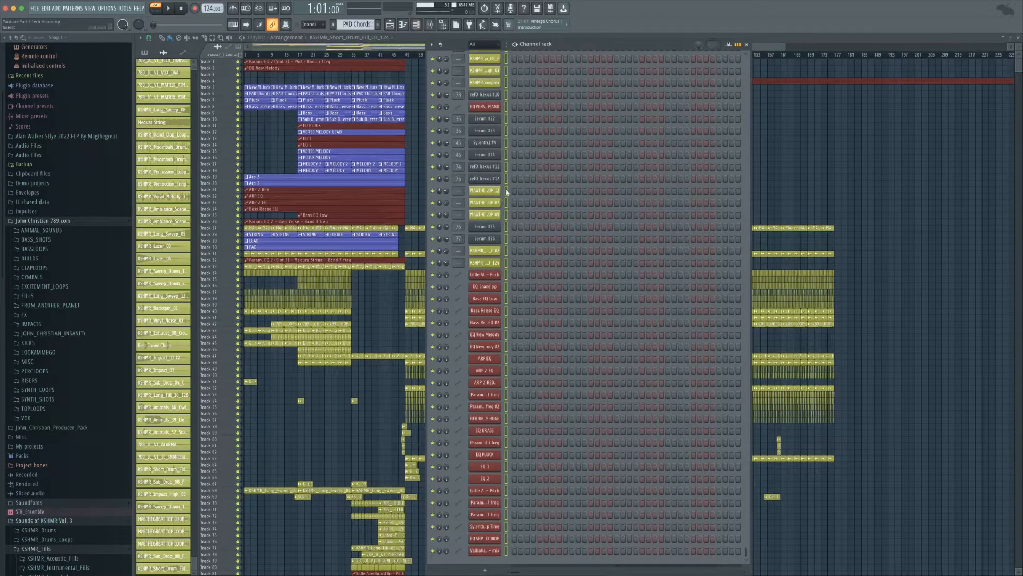
{"action": "scroll", "coordinate": [506, 208], "scroll_direction": "up", "scroll_amount": 15}
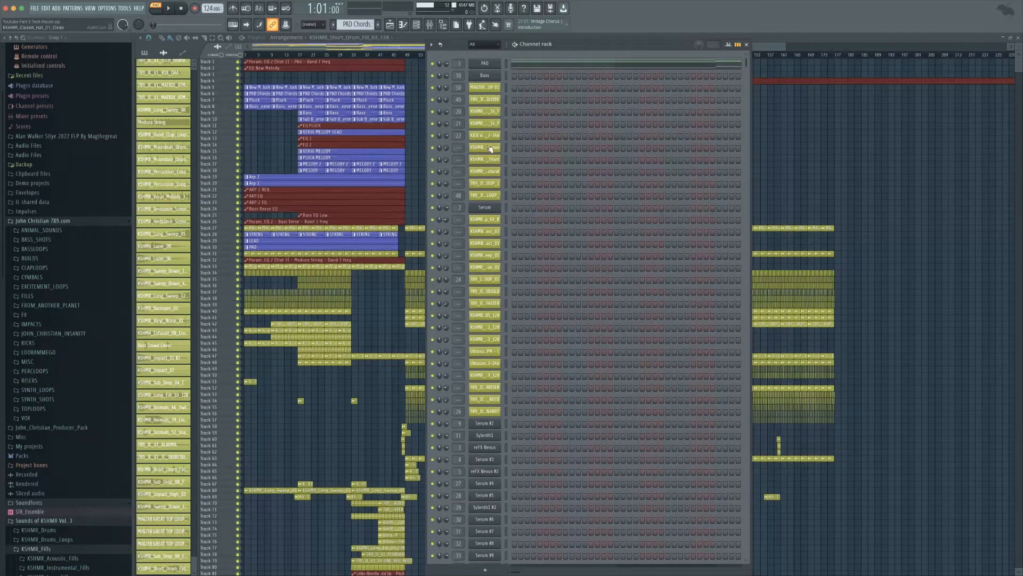
{"action": "left_click", "coordinate": [489, 151]}
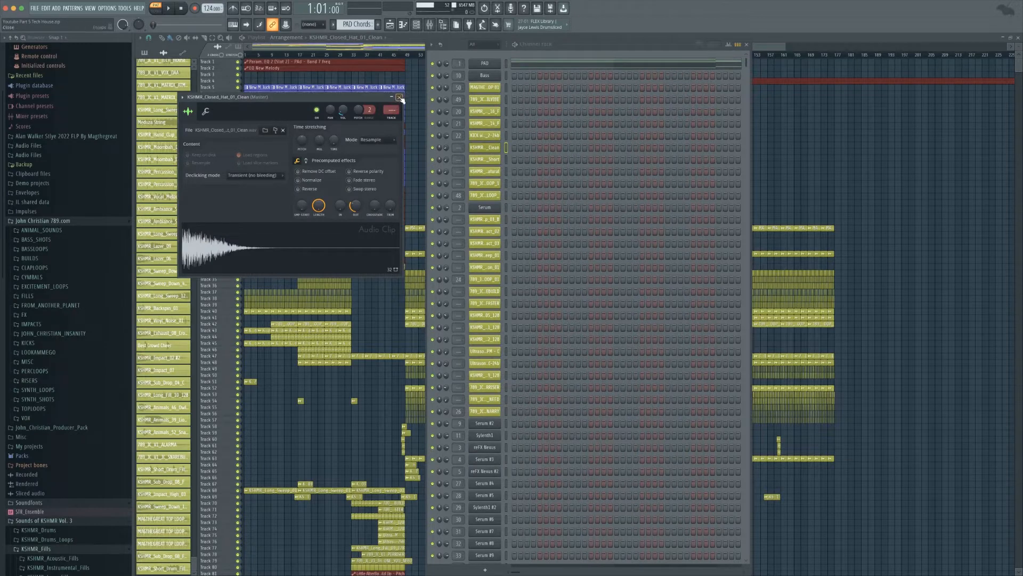
{"action": "left_click", "coordinate": [399, 97]}
{"action": "right_click", "coordinate": [498, 145]}
{"action": "left_click", "coordinate": [512, 165]}
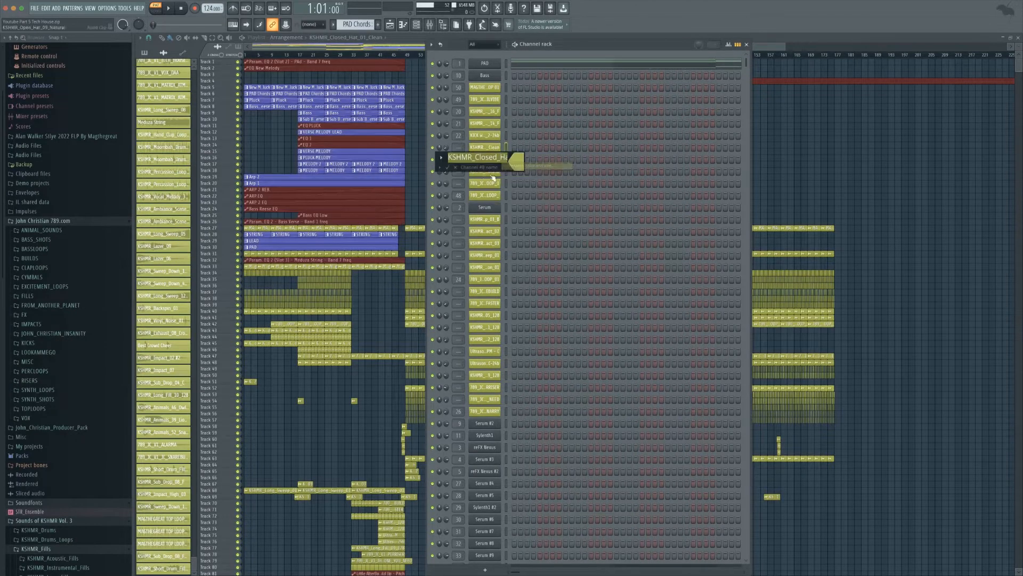
{"action": "type", "text": "HH"}
{"action": "key", "text": "Return"}
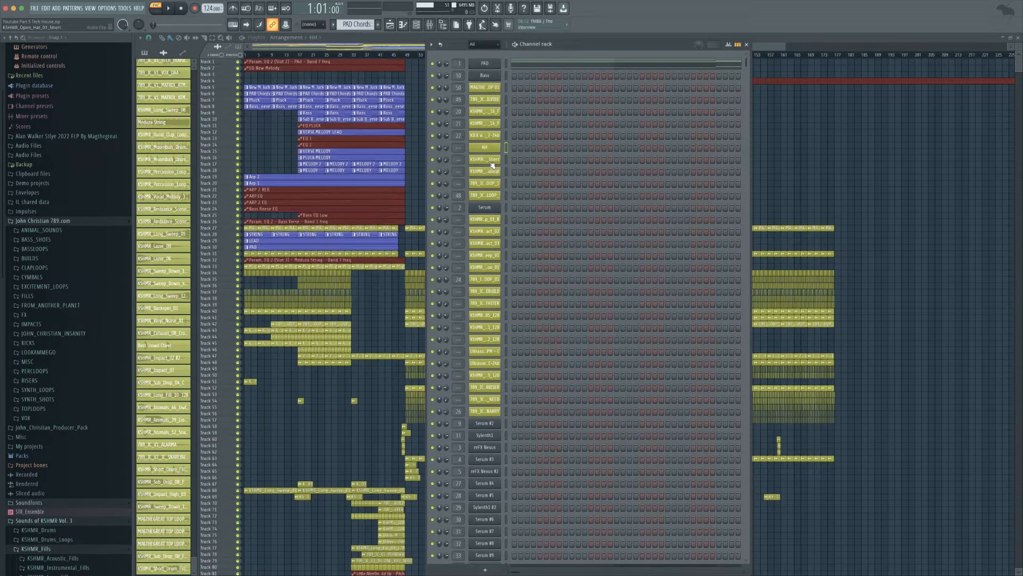
Rename the two KSHMR open hat channels below the closed hat HH.
{"action": "right_click", "coordinate": [493, 165]}
{"action": "left_click", "coordinate": [507, 185]}
{"action": "type", "text": "HH"}
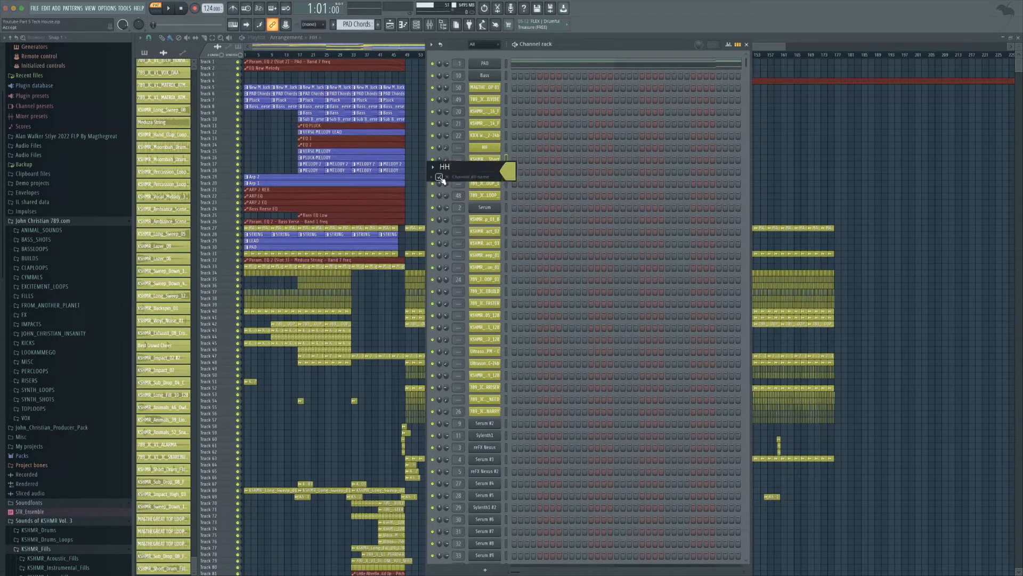
{"action": "left_click", "coordinate": [441, 177]}
{"action": "right_click", "coordinate": [496, 170]}
{"action": "left_click", "coordinate": [506, 191]}
{"action": "type", "text": "HH"}
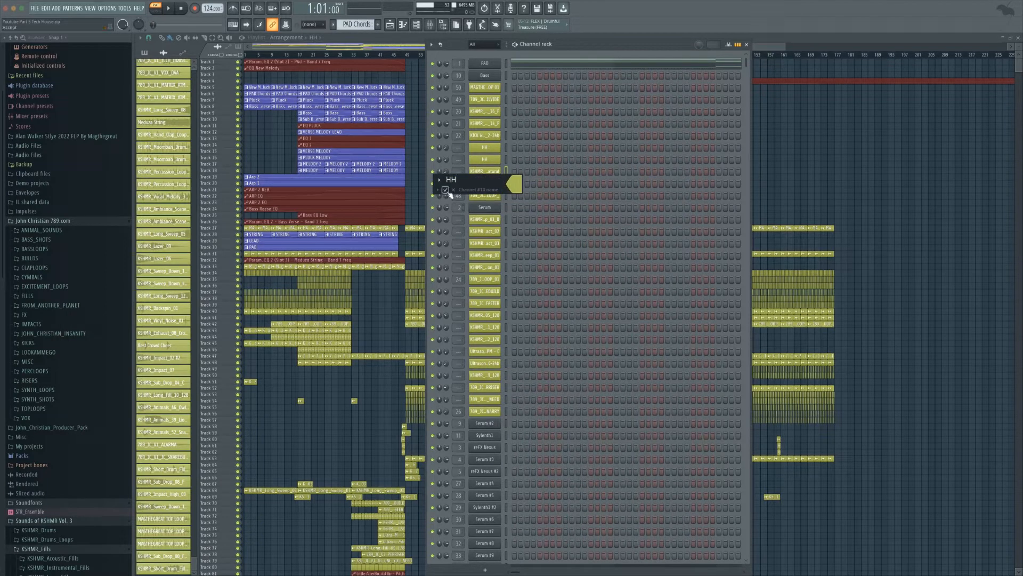
{"action": "left_click", "coordinate": [446, 190]}
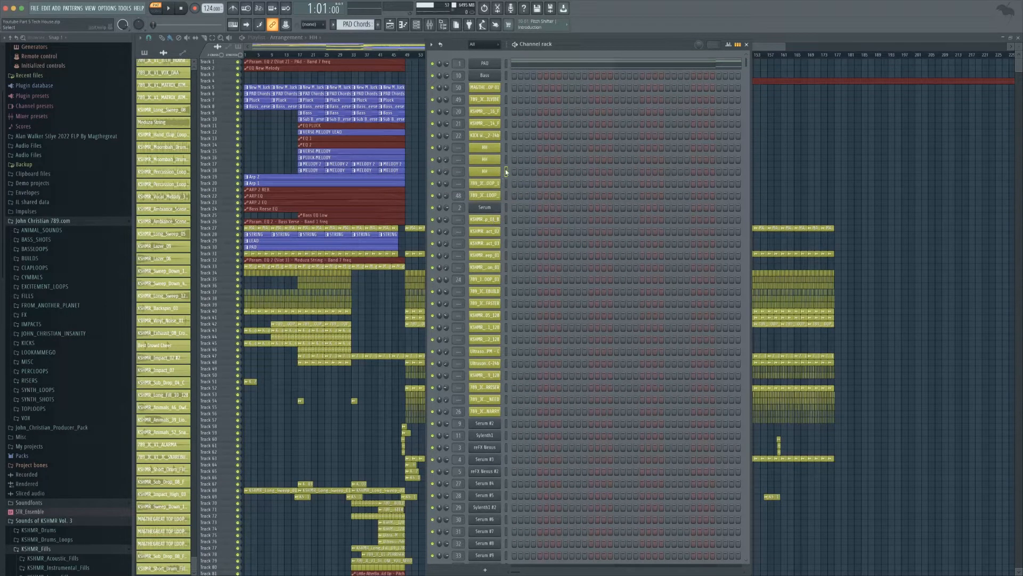
Rename the KSHMR_Sub_Drop channel below Serum FX.
{"action": "left_click", "coordinate": [496, 219]}
{"action": "left_click", "coordinate": [378, 77]}
{"action": "right_click", "coordinate": [496, 225]}
{"action": "left_click", "coordinate": [522, 244]}
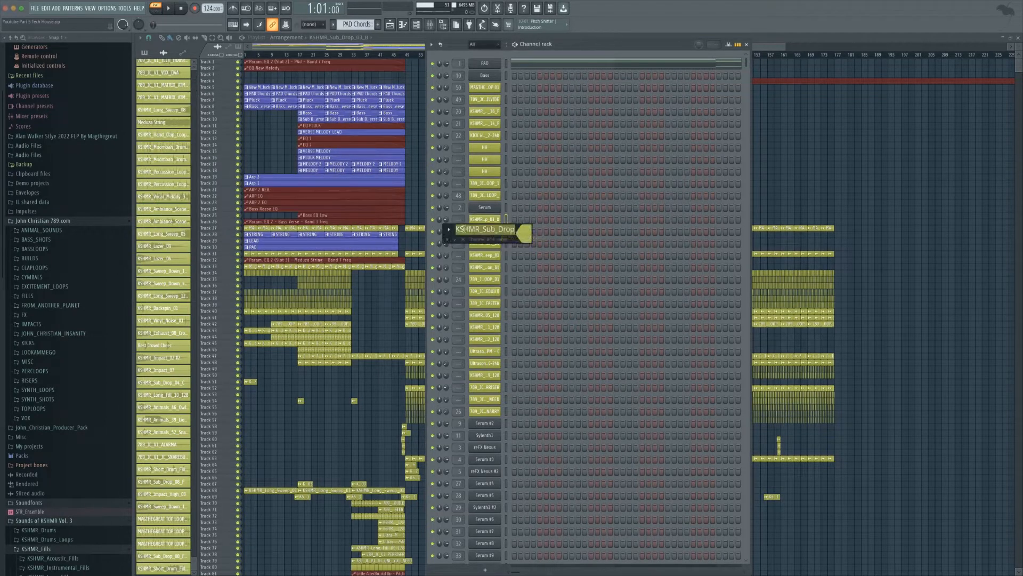
{"action": "type", "text": "FX"}
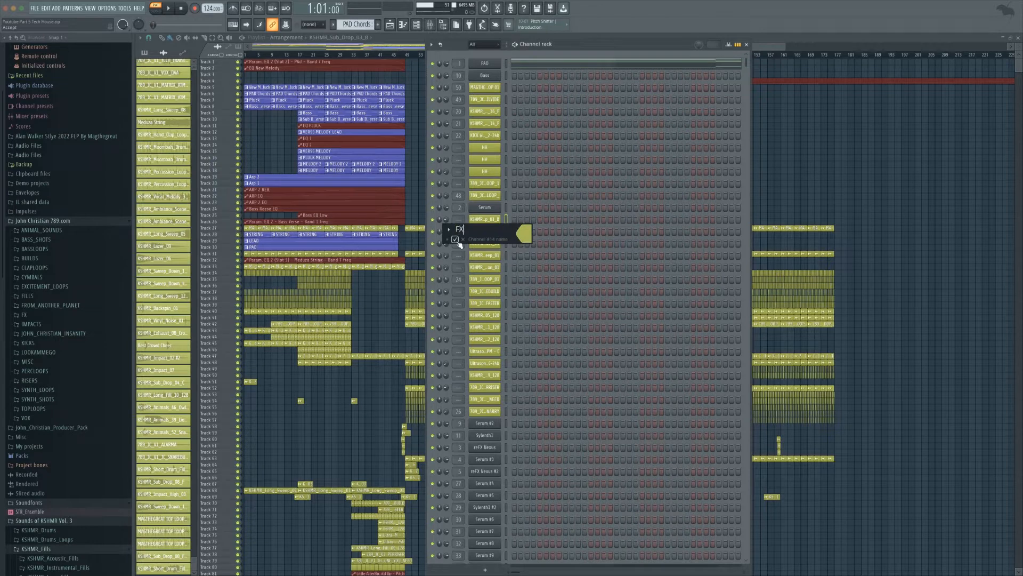
{"action": "key", "text": "Return"}
Check the sample in the KSHMR_Impact_02 channel and rename that channel FX.
{"action": "left_click", "coordinate": [499, 233]}
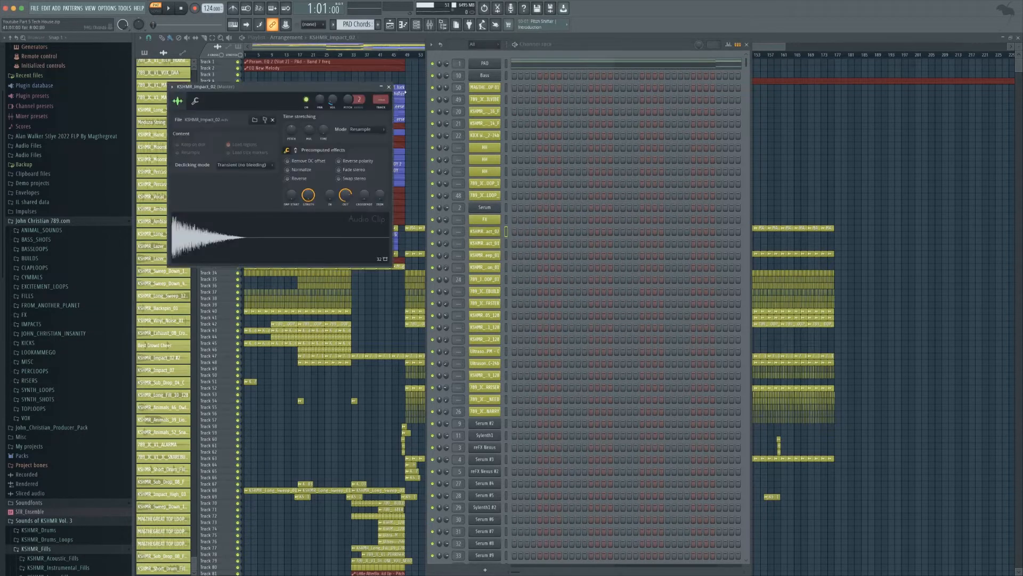
{"action": "left_click", "coordinate": [389, 86]}
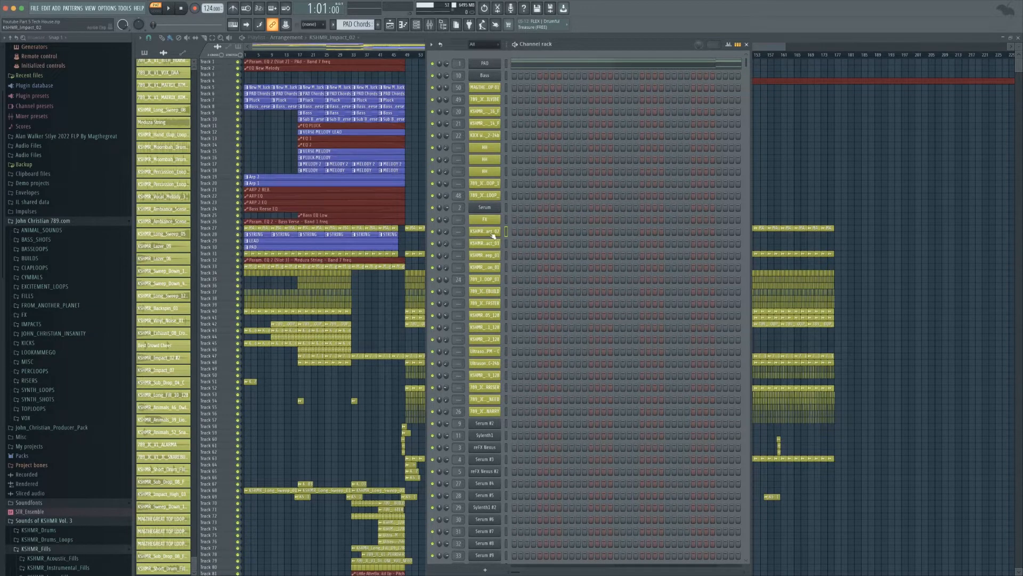
{"action": "right_click", "coordinate": [493, 234]}
{"action": "left_click", "coordinate": [517, 242]}
{"action": "type", "text": "Fx"}
{"action": "key", "text": "Return"}
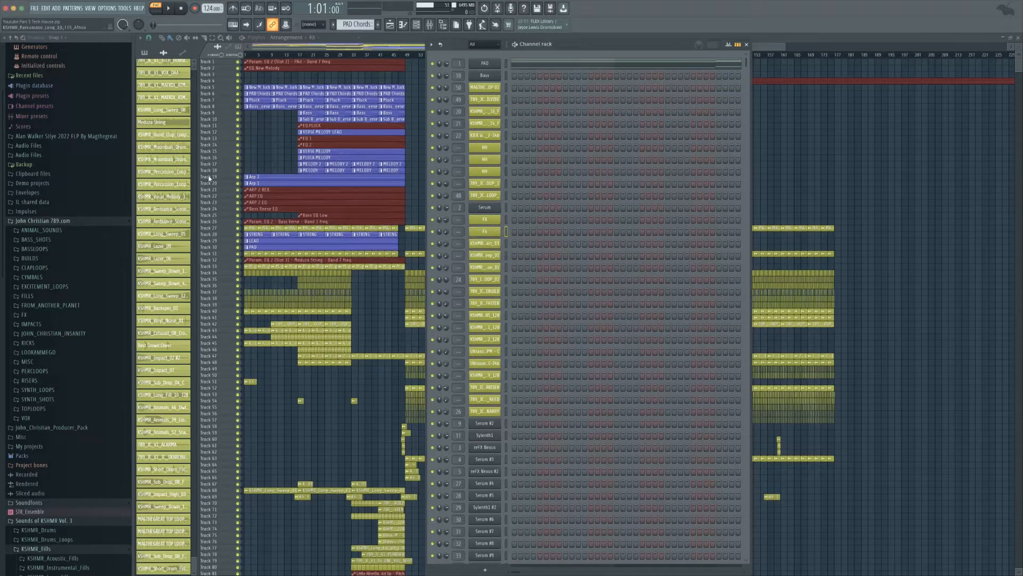
Hide the channel rack and rename the kick audio clips in the playlist's clip list KICK.
{"action": "key", "text": "F6"}
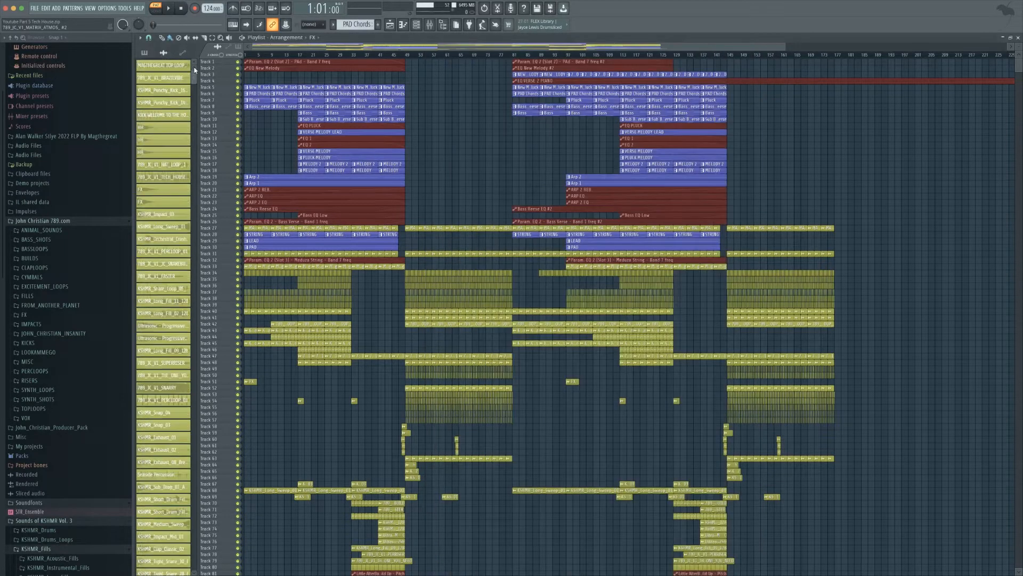
{"action": "left_click", "coordinate": [164, 70]}
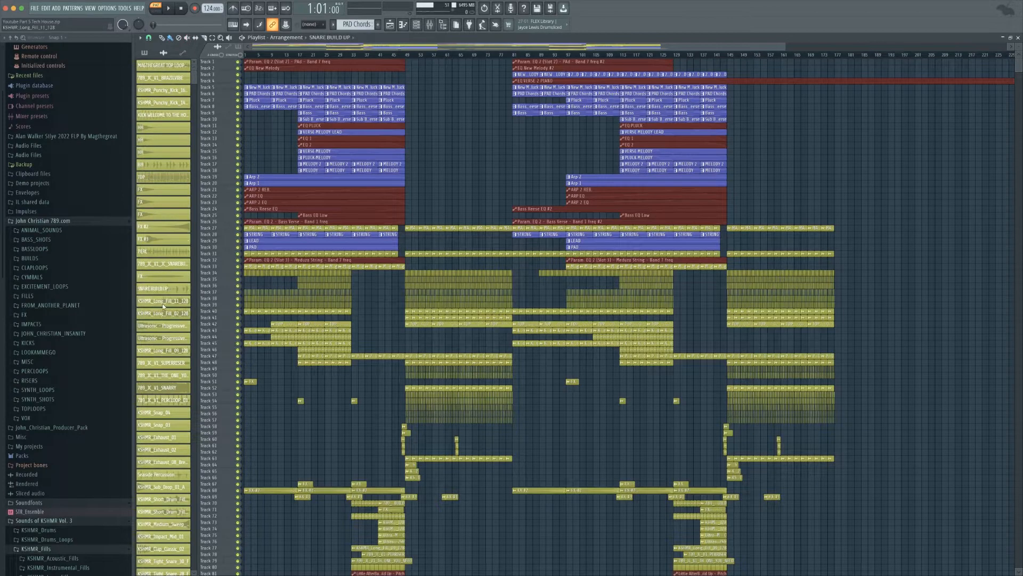
{"action": "left_click", "coordinate": [164, 304]}
{"action": "right_click", "coordinate": [164, 111]}
{"action": "left_click", "coordinate": [199, 143]}
{"action": "type", "text": "KICK"}
{"action": "key", "text": "Return"}
Rename the MAGTHEGREAT TOP LOOP clip TOP and the Brazil drum clip below it BRAZIL DRUMS.
{"action": "right_click", "coordinate": [166, 66]}
{"action": "left_click", "coordinate": [191, 97]}
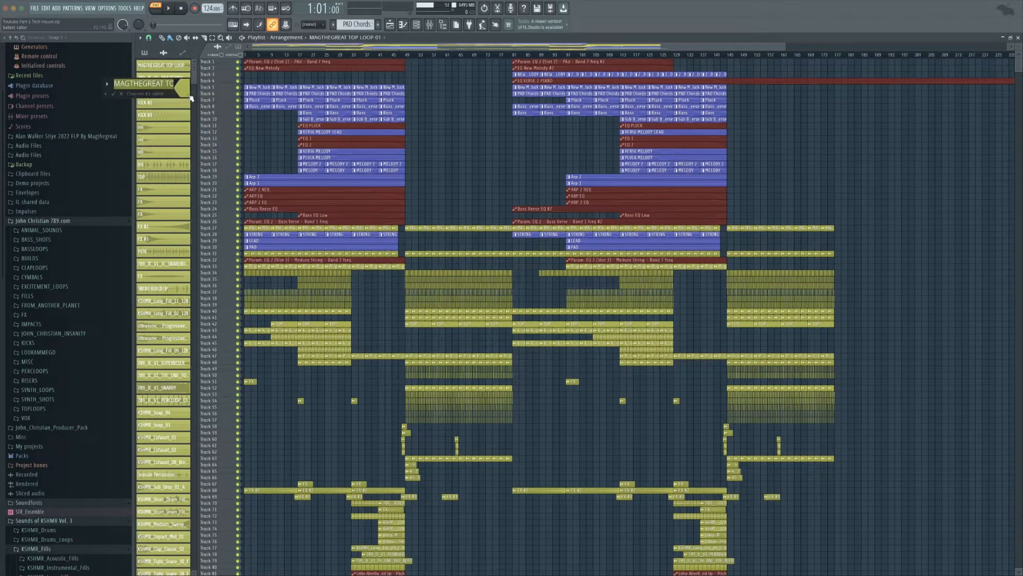
{"action": "type", "text": "TOP"}
{"action": "right_click", "coordinate": [173, 75]}
{"action": "left_click", "coordinate": [201, 104]}
{"action": "type", "text": "BRAZIL DRUMS"}
{"action": "key", "text": "Return"}
Rename the 789_JC_V1_JC_SNAREBUILD clip SNARE BUILD UP and the KSHMR_Long_Fill clips BUILD UP.
{"action": "right_click", "coordinate": [163, 263]}
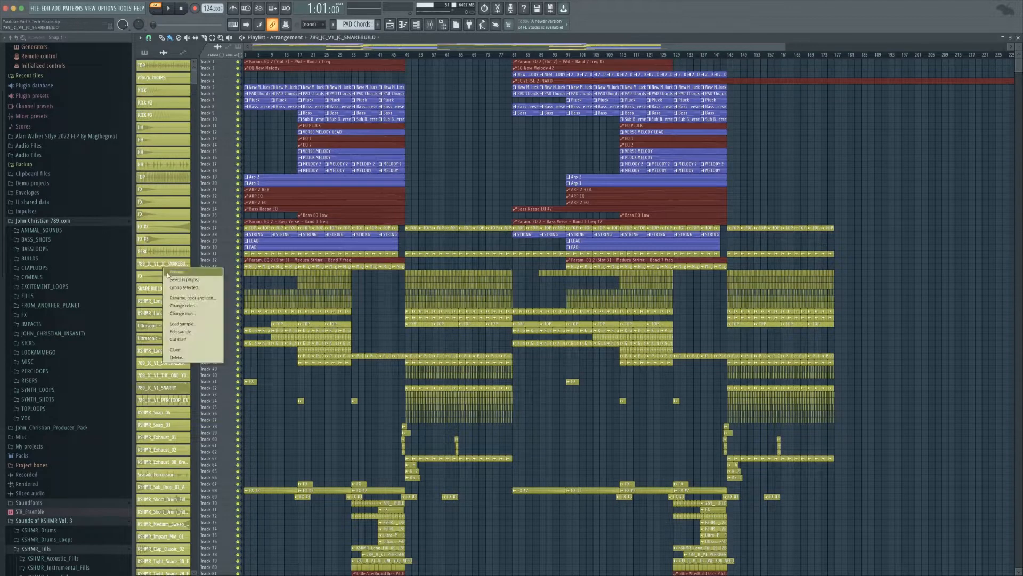
{"action": "left_click", "coordinate": [202, 295]}
{"action": "type", "text": "SNARE BUILD UP"}
{"action": "key", "text": "Return"}
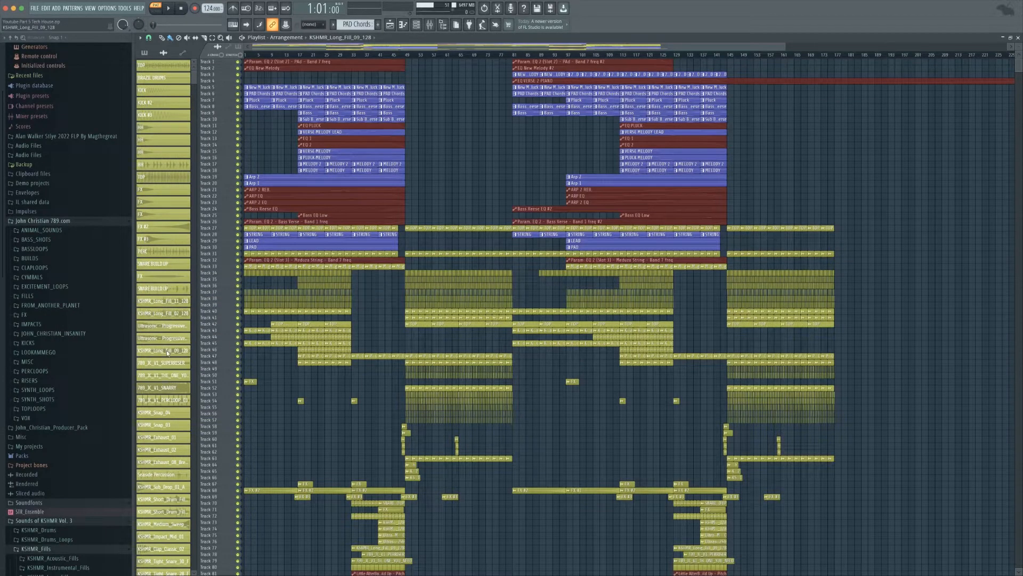
{"action": "right_click", "coordinate": [167, 353]}
{"action": "left_click", "coordinate": [197, 383]}
{"action": "type", "text": "BUILD UP"}
{"action": "key", "text": "Return"}
Rename the two Ultrasonic Progressive clips and the 789_JC_V1_SUPERRISER clip FX.
{"action": "right_click", "coordinate": [167, 338]}
{"action": "left_click", "coordinate": [196, 369]}
{"action": "type", "text": "FX"}
{"action": "right_click", "coordinate": [171, 367]}
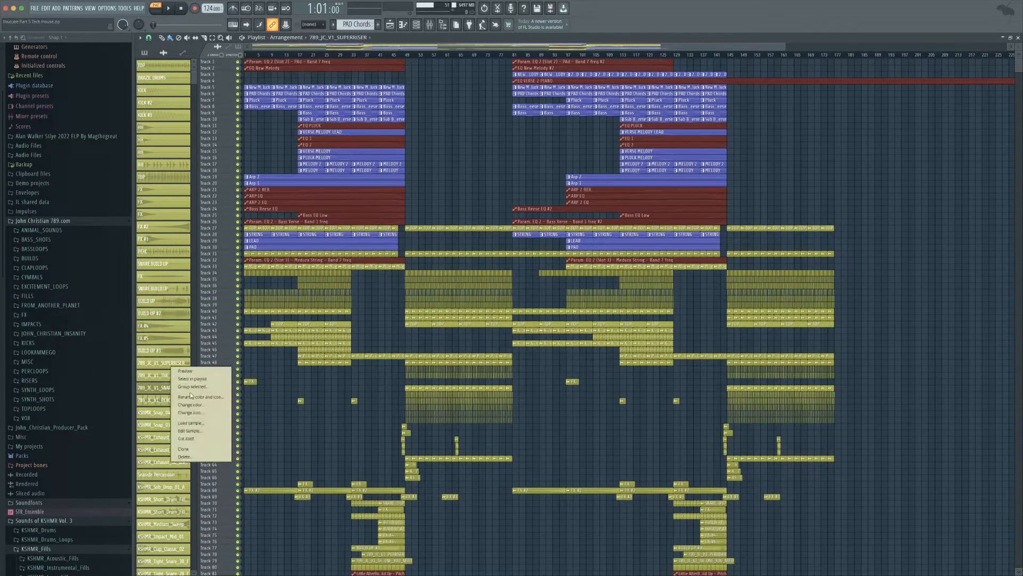
{"action": "left_click", "coordinate": [191, 397]}
{"action": "type", "text": "FX"}
{"action": "key", "text": "Return"}
Rename the two KSHMR_Snap clips SNAP.
{"action": "right_click", "coordinate": [177, 426]}
{"action": "left_click", "coordinate": [198, 457]}
{"action": "type", "text": "SNAP"}
{"action": "key", "text": "Return"}
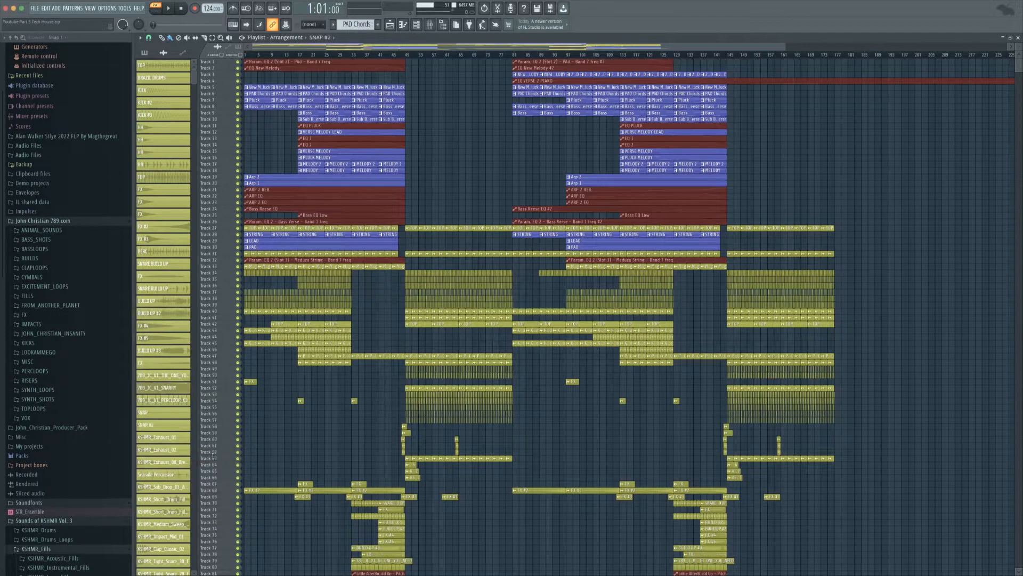
Rename the three KSHMR_Exhaust clips FX and the percussion clip below them DRUM.
{"action": "right_click", "coordinate": [172, 467]}
{"action": "left_click", "coordinate": [188, 498]}
{"action": "type", "text": "FX"}
{"action": "key", "text": "Return"}
{"action": "right_click", "coordinate": [153, 473]}
{"action": "left_click", "coordinate": [186, 505]}
{"action": "type", "text": "DRUM"}
{"action": "key", "text": "Return"}
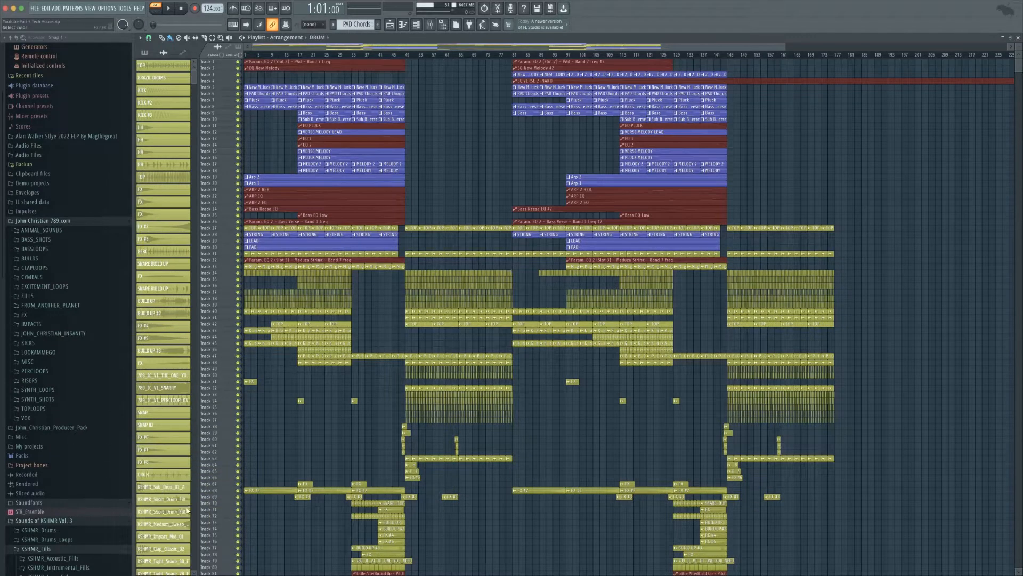
Rename the clips from KSHMR_Sub_Drop to the impact and clap FX, and the tight snare clip SNARE.
{"action": "scroll", "coordinate": [187, 510], "scroll_direction": "down", "scroll_amount": 5}
{"action": "right_click", "coordinate": [171, 297]}
{"action": "left_click", "coordinate": [190, 328]}
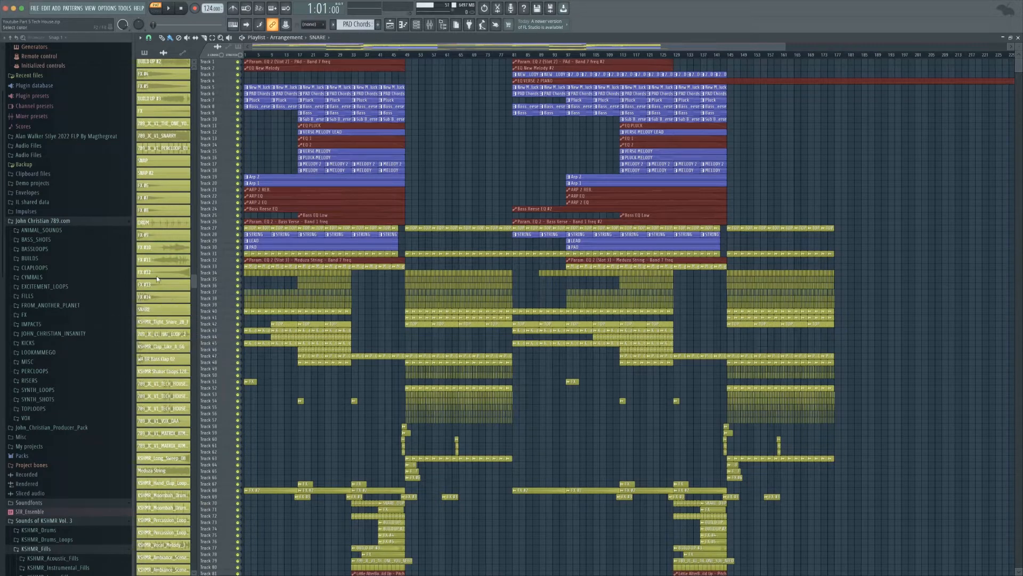
Rename the 789 loop clip below the snares HH and the two clap clips after it CLAP.
{"action": "right_click", "coordinate": [149, 338]}
{"action": "left_click", "coordinate": [147, 349]}
{"action": "right_click", "coordinate": [151, 359]}
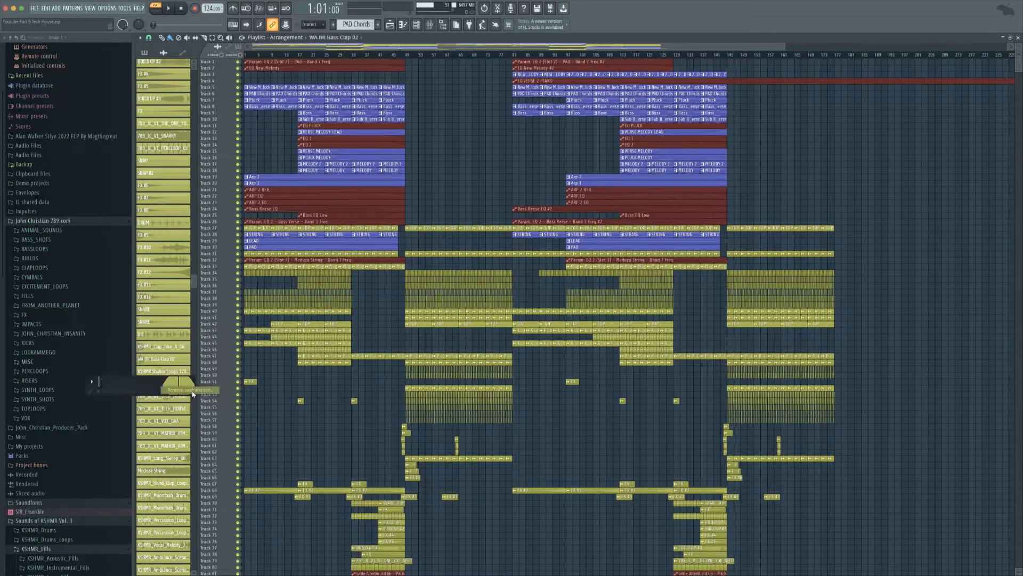
{"action": "type", "text": "CLAP"}
{"action": "key", "text": "Return"}
Rename the KSHMR Shaker Loops clip SHAKER and the four tech house and vox clips below it VOCALS.
{"action": "right_click", "coordinate": [169, 372]}
{"action": "left_click", "coordinate": [174, 384]}
{"action": "type", "text": "SHAKER"}
{"action": "key", "text": "Return"}
{"action": "left_click", "coordinate": [155, 385]}
{"action": "right_click", "coordinate": [166, 422]}
{"action": "left_click", "coordinate": [123, 435]}
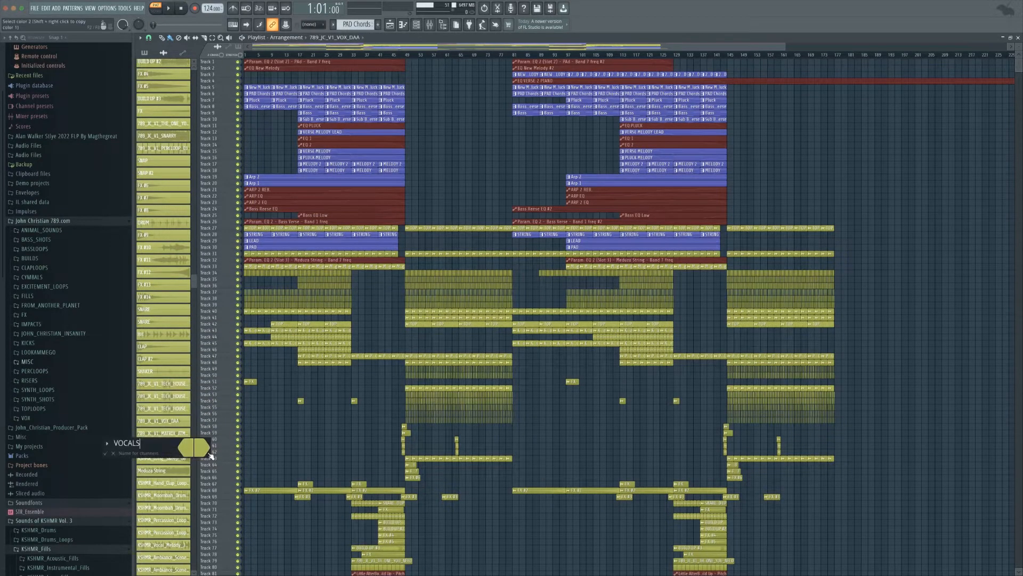
{"action": "type", "text": "VOCALS"}
{"action": "key", "text": "Return"}
Rename the two Matrix clips and the KSHMR_Long_Sweep clip FX, and the five drum loop clips below Meduza String DRUMS.
{"action": "right_click", "coordinate": [160, 457]}
{"action": "left_click", "coordinate": [91, 468]}
{"action": "type", "text": "FX"}
{"action": "key", "text": "Return"}
{"action": "scroll", "coordinate": [160, 469], "scroll_direction": "down", "scroll_amount": 3}
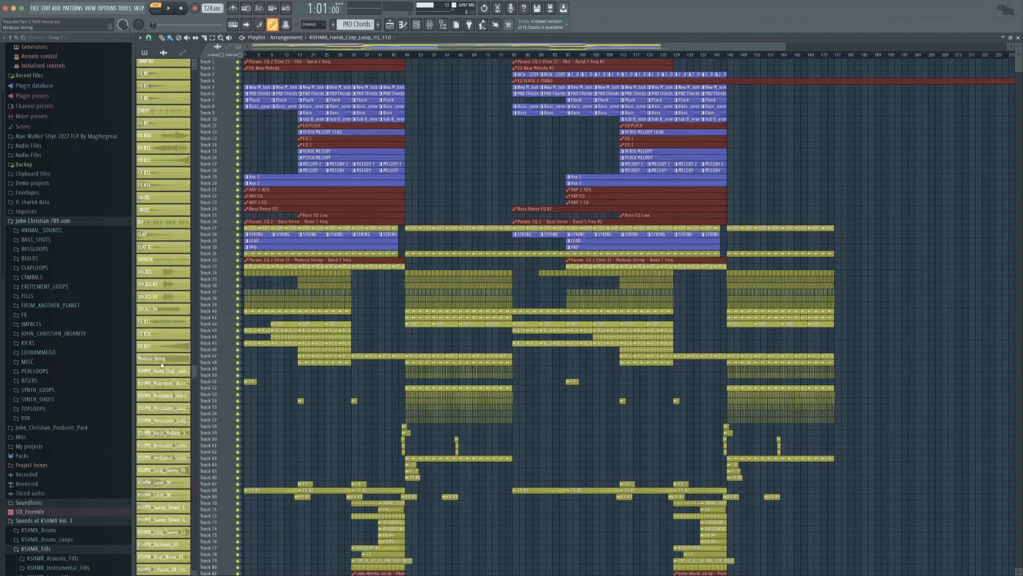
{"action": "scroll", "coordinate": [169, 499], "scroll_direction": "down", "scroll_amount": 4}
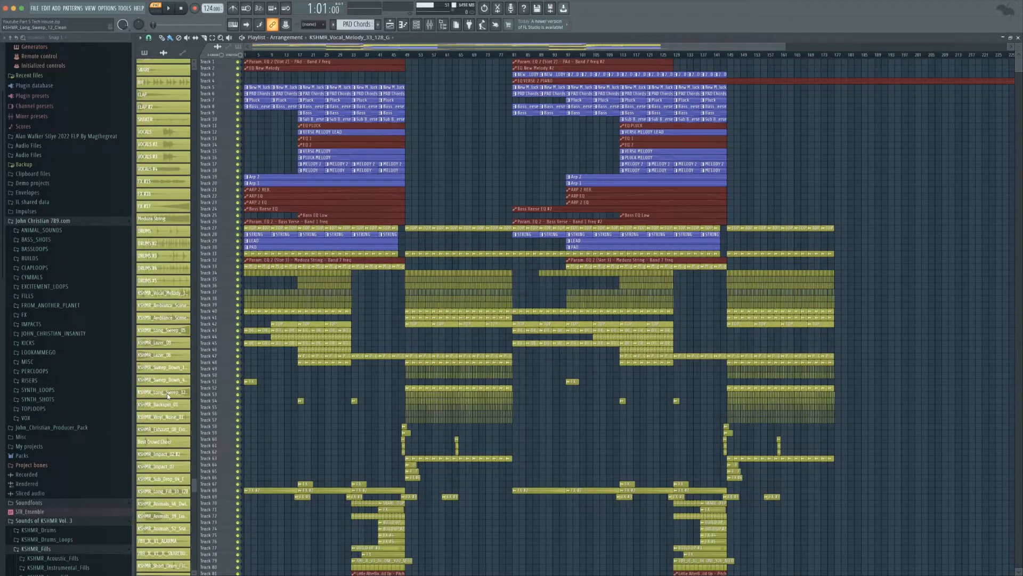
Rename the group of clips from KSHMR_Vocal_Melody to KSHMR_Long_Sweep_12 FX.
{"action": "left_click", "coordinate": [167, 392], "text": "shift"}
{"action": "right_click", "coordinate": [167, 392]}
{"action": "left_click", "coordinate": [173, 404]}
{"action": "type", "text": "FX"}
{"action": "key", "text": "Return"}
Rename the clips from KSHMR_Backspin to KSHMR_Sub_Drop FX and the KSHMR_Long_Fill clip below them BUILD UP.
{"action": "left_click", "coordinate": [167, 408]}
{"action": "right_click", "coordinate": [165, 405]}
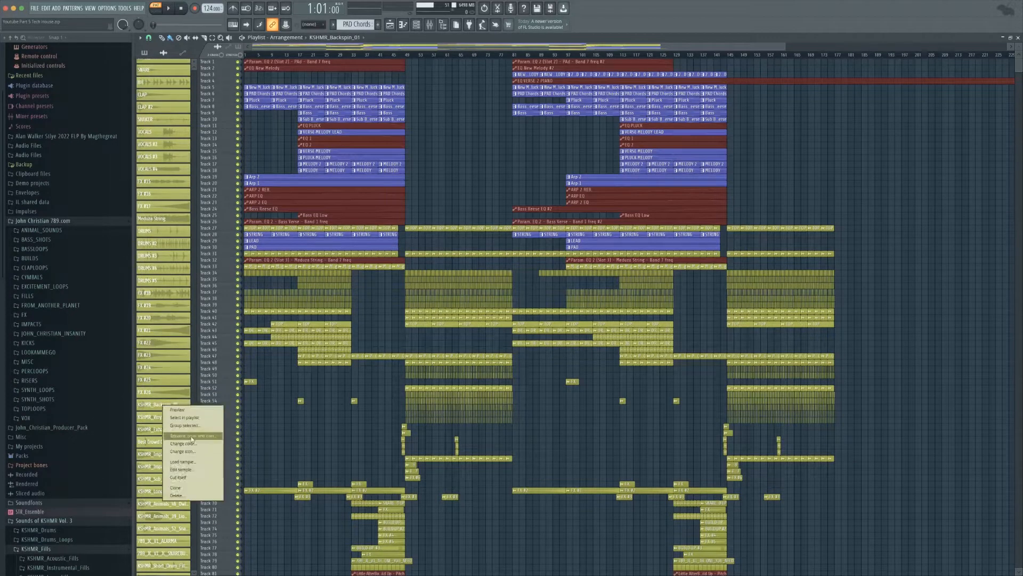
{"action": "left_click", "coordinate": [179, 434]}
{"action": "type", "text": "FX"}
{"action": "key", "text": "Return"}
{"action": "right_click", "coordinate": [153, 491]}
{"action": "type", "text": "BUILD UP"}
{"action": "key", "text": "Return"}
{"action": "scroll", "coordinate": [168, 415], "scroll_direction": "down", "scroll_amount": 3}
Rename the three KSHMR_Animals clips and the alarm clip FX, and the 789 snare build clip BUILDS.
{"action": "left_click", "coordinate": [168, 410]}
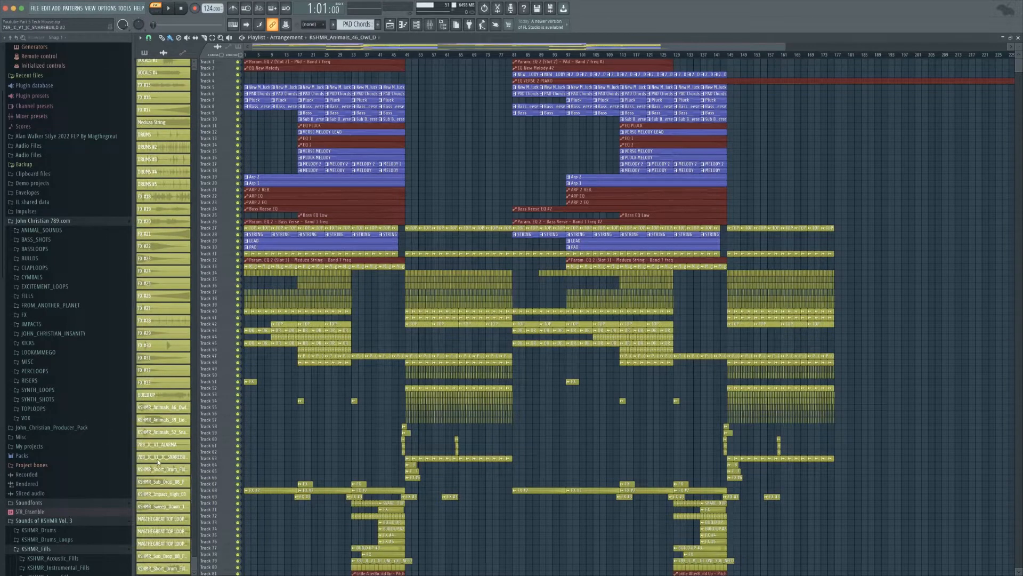
{"action": "right_click", "coordinate": [158, 442]}
{"action": "left_click", "coordinate": [170, 470]}
{"action": "type", "text": "FX"}
{"action": "key", "text": "Return"}
{"action": "right_click", "coordinate": [170, 455]}
{"action": "type", "text": "BUILD S"}
{"action": "key", "text": "Return"}
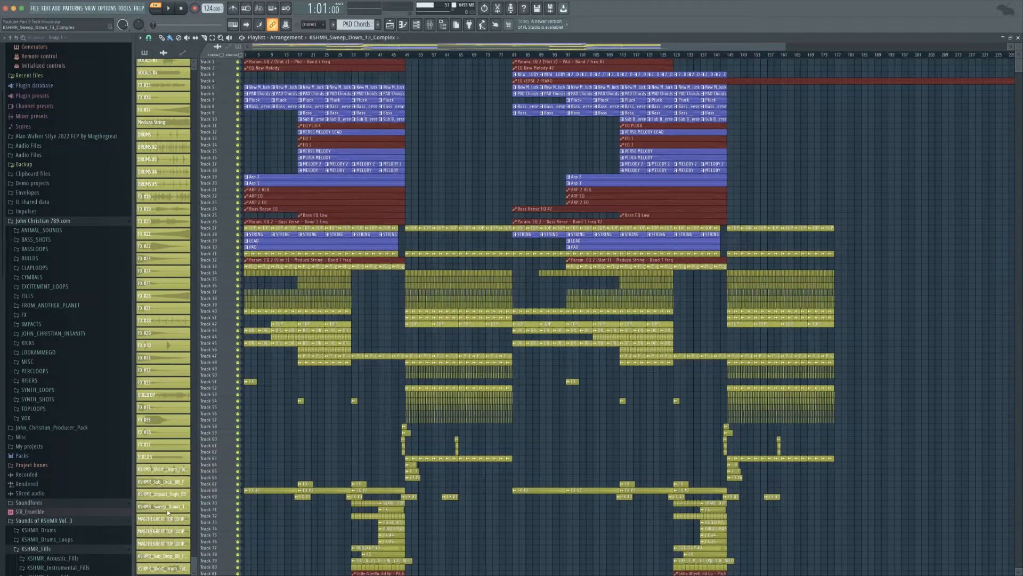
Rename the remaining KSHMR short down, sub drop, impact and sweep clips FX, and the MAGTHEGREAT top loop clips TOP LOOPS.
{"action": "right_click", "coordinate": [167, 475]}
{"action": "left_click", "coordinate": [181, 504]}
{"action": "type", "text": "FX"}
{"action": "key", "text": "Return"}
{"action": "right_click", "coordinate": [171, 495]}
{"action": "left_click", "coordinate": [194, 510]}
{"action": "type", "text": "TOP LOPP"}
{"action": "key", "text": "Return"}
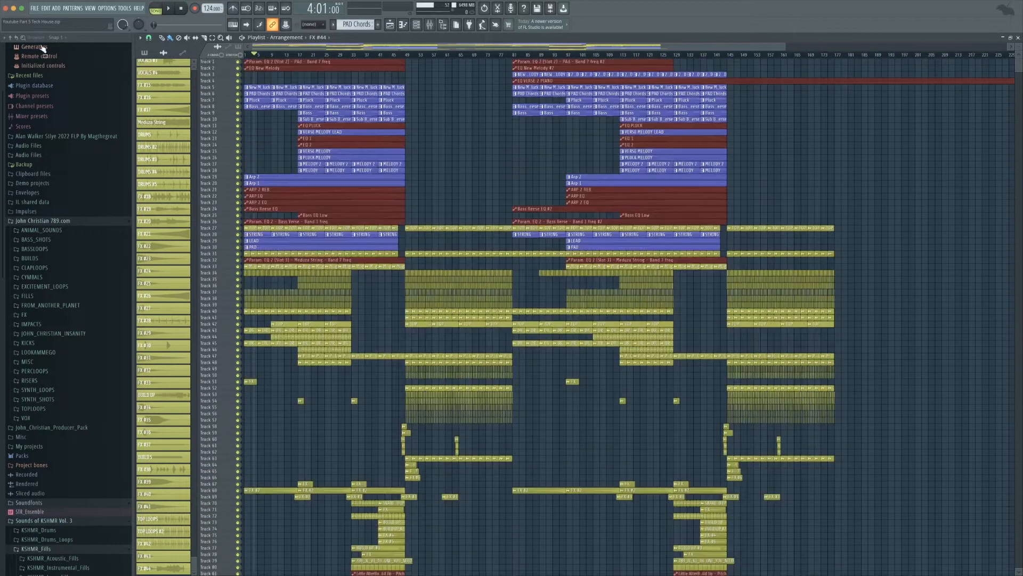
Save the project and show the channel rack.
{"action": "left_click", "coordinate": [34, 8]}
{"action": "left_click", "coordinate": [46, 51]}
{"action": "left_click", "coordinate": [736, 392]}
{"action": "left_click", "coordinate": [578, 124]}
{"action": "left_click", "coordinate": [417, 25]}
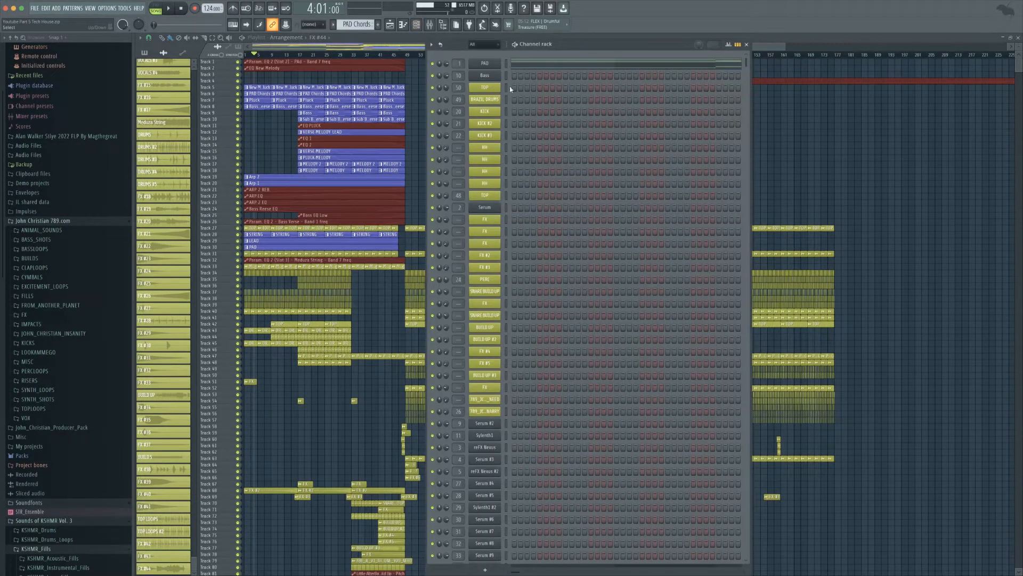
Select the four HH channels and move them up to the start of the channel rack.
{"action": "left_click_drag", "start_coordinate": [510, 143], "coordinate": [510, 171]}
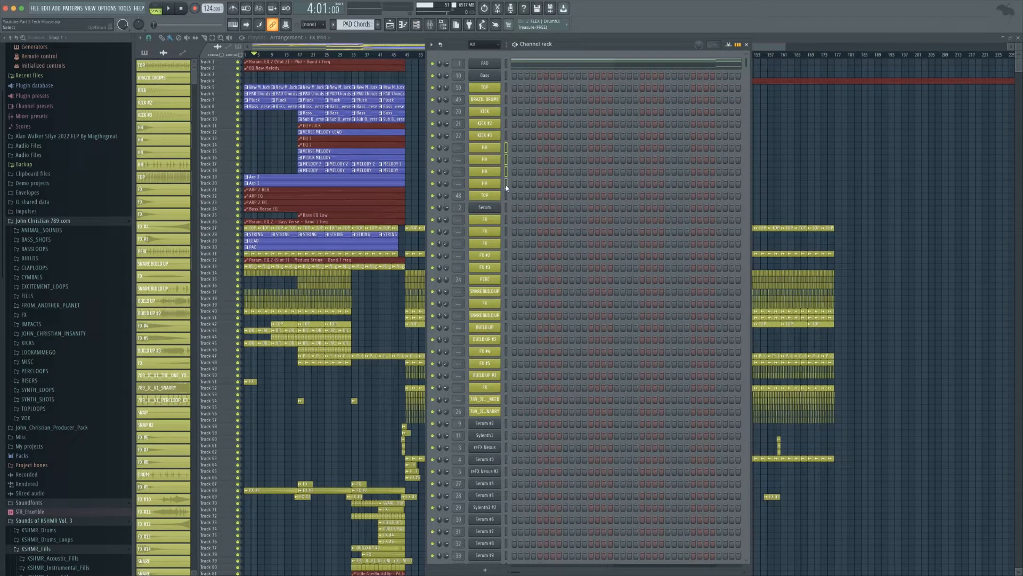
{"action": "key", "text": "alt+Up"}
{"action": "key", "text": "alt+Up"}
{"action": "key", "text": "alt+Up"}
{"action": "key", "text": "alt+Up"}
{"action": "key", "text": "alt+Up"}
{"action": "key", "text": "alt+Up"}
{"action": "key", "text": "alt+Up"}
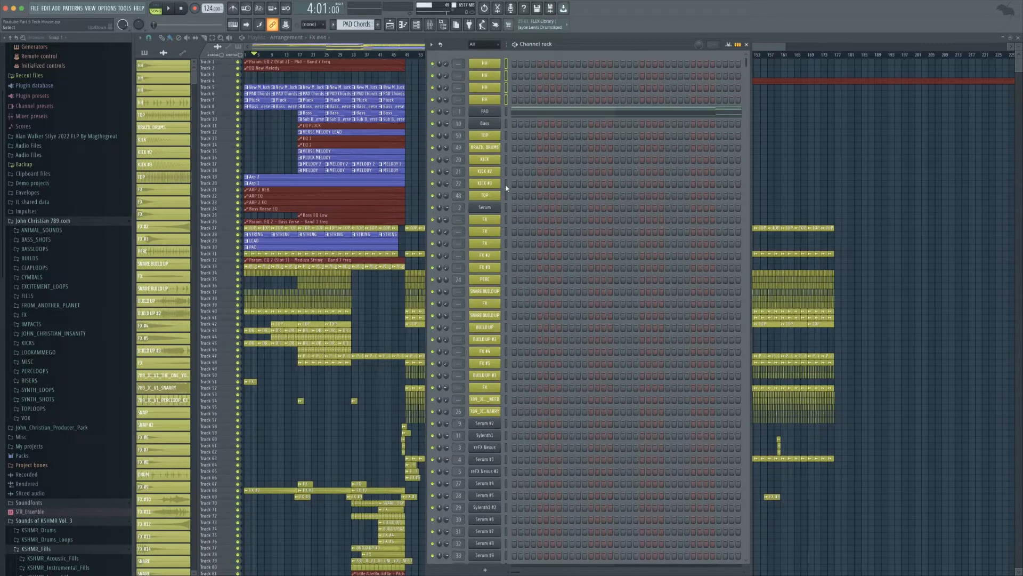
Select the FX and build-up channels below Serum and move them down the rack to just above the automation channels.
{"action": "left_click", "coordinate": [507, 292]}
{"action": "left_click", "coordinate": [507, 326]}
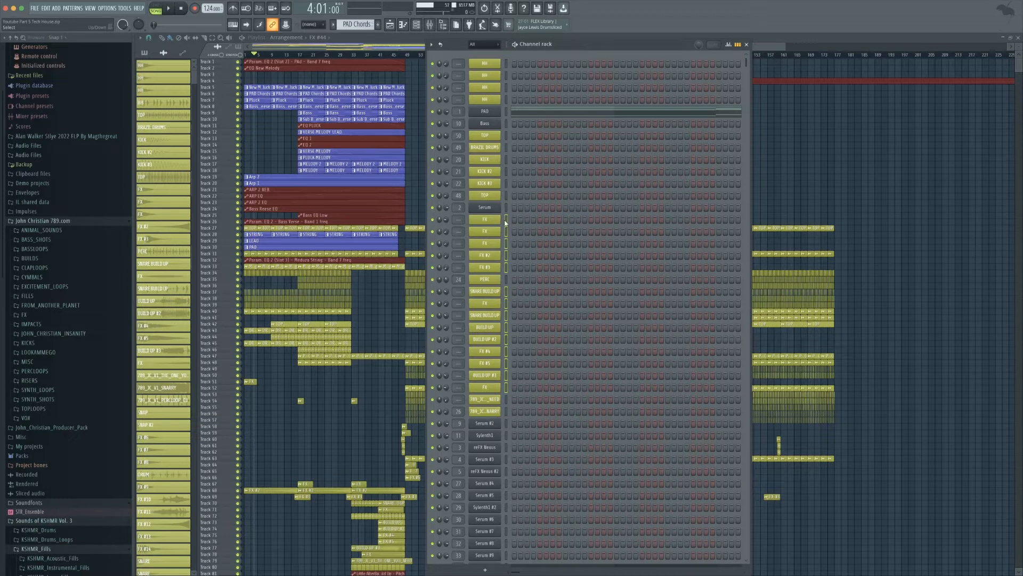
{"action": "scroll", "coordinate": [506, 230], "scroll_direction": "down", "scroll_amount": 15}
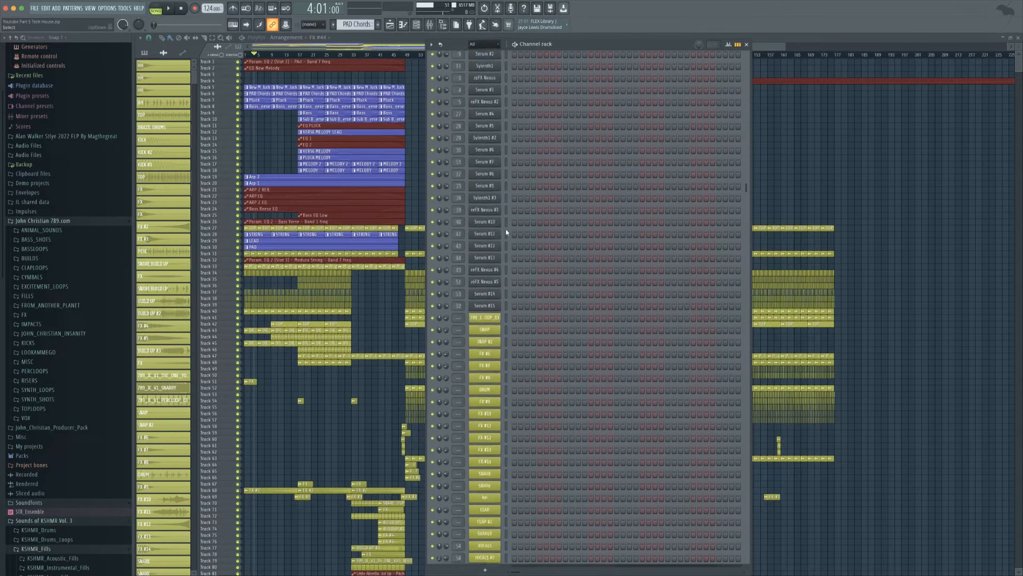
{"action": "scroll", "coordinate": [507, 231], "scroll_direction": "down", "scroll_amount": 15}
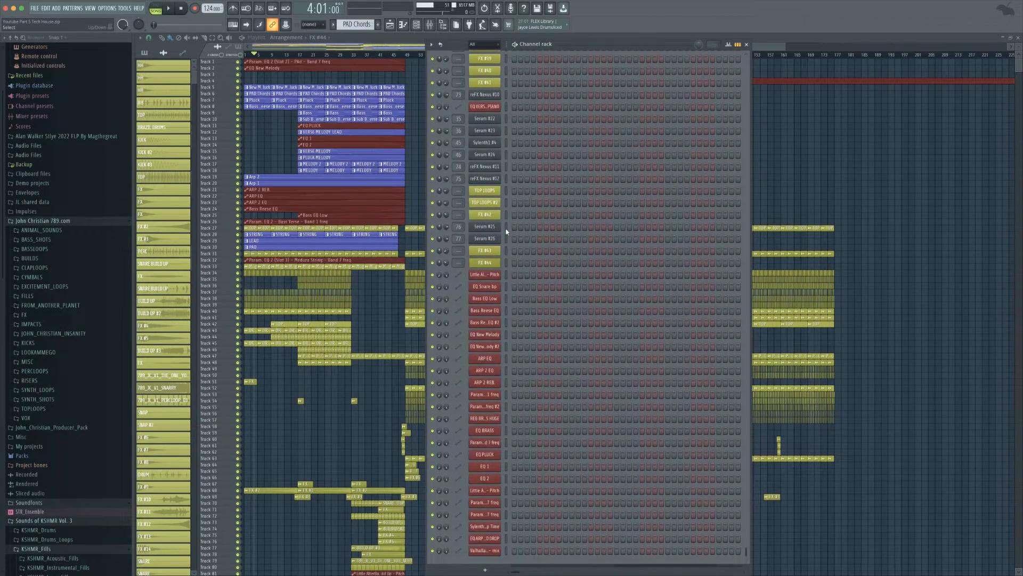
{"action": "key", "text": "alt+Down"}
{"action": "key", "text": "alt+Down"}
{"action": "key", "text": "alt+Down"}
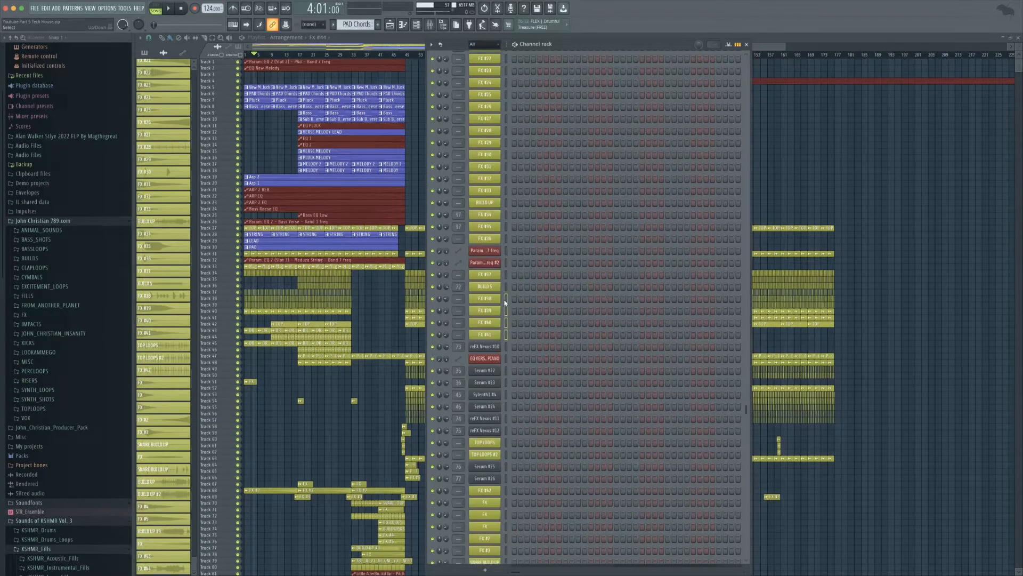
Select the long run of FX channels below Nexus #9 and move them down to just above the automation channels.
{"action": "scroll", "coordinate": [508, 157], "scroll_direction": "up", "scroll_amount": 5}
{"action": "left_click_drag", "start_coordinate": [505, 205], "coordinate": [507, 248]}
{"action": "scroll", "coordinate": [509, 196], "scroll_direction": "up", "scroll_amount": 3}
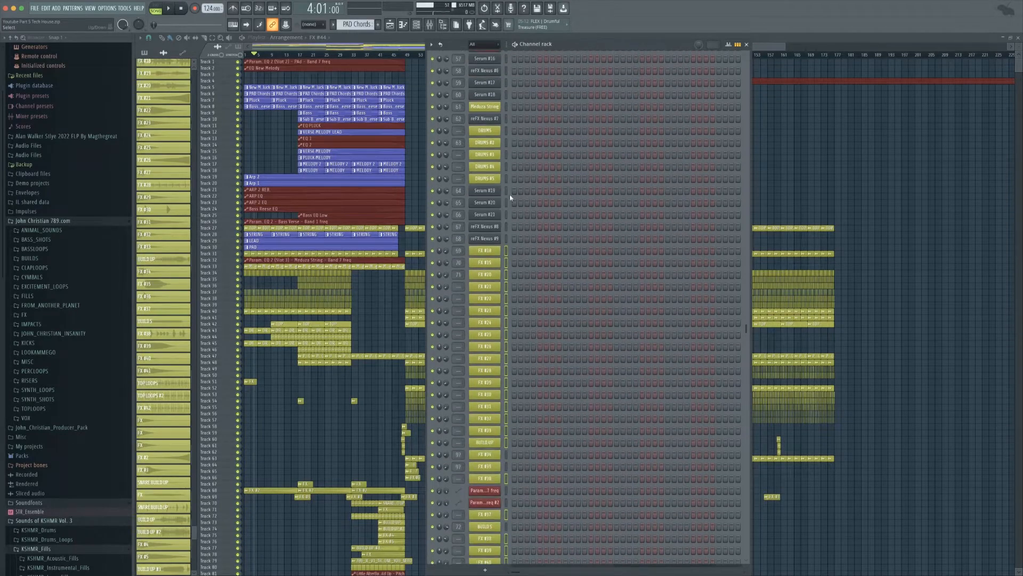
{"action": "key", "text": "alt+Down"}
{"action": "key", "text": "alt+Down"}
{"action": "key", "text": "alt+Down"}
{"action": "key", "text": "alt+Down"}
{"action": "key", "text": "alt+Down"}
{"action": "key", "text": "alt+Down"}
{"action": "key", "text": "alt+Down"}
{"action": "key", "text": "alt+Down"}
{"action": "key", "text": "alt+Down"}
{"action": "key", "text": "alt+Down"}
{"action": "key", "text": "alt+Down"}
{"action": "key", "text": "alt+Down"}
{"action": "key", "text": "alt+Down"}
{"action": "key", "text": "alt+Down"}
{"action": "key", "text": "alt+Down"}
{"action": "scroll", "coordinate": [508, 213], "scroll_direction": "down", "scroll_amount": 5}
{"action": "scroll", "coordinate": [508, 210], "scroll_direction": "down", "scroll_amount": 5}
{"action": "key", "text": "alt+Down"}
{"action": "key", "text": "alt+Down"}
{"action": "key", "text": "alt+Down"}
{"action": "key", "text": "alt+Down"}
{"action": "key", "text": "alt+Down"}
{"action": "key", "text": "alt+Down"}
{"action": "key", "text": "alt+Down"}
{"action": "key", "text": "alt+Down"}
{"action": "key", "text": "alt+Down"}
{"action": "key", "text": "alt+Down"}
{"action": "key", "text": "alt+Down"}
{"action": "key", "text": "alt+Down"}
{"action": "key", "text": "alt+Down"}
{"action": "key", "text": "alt+Down"}
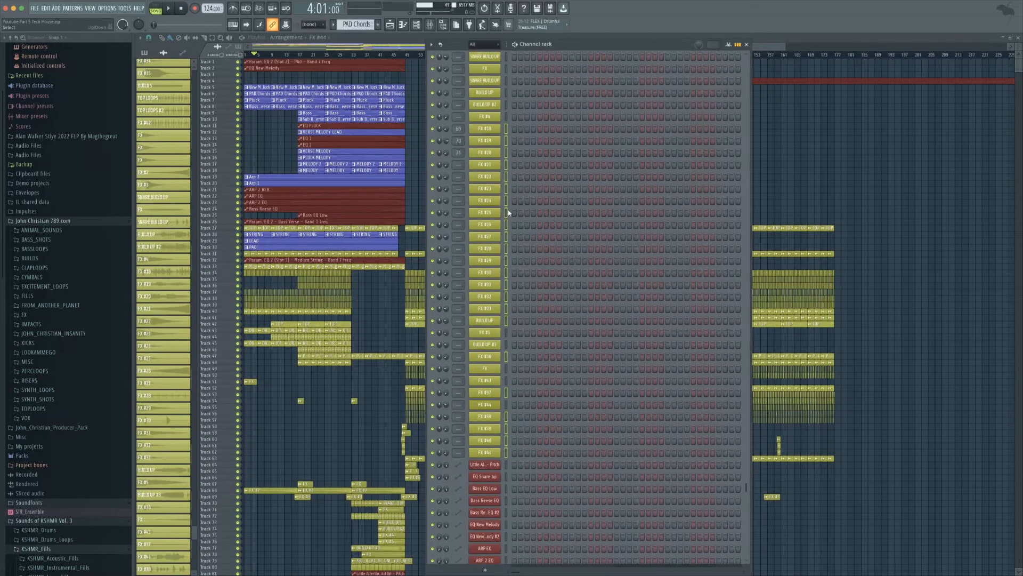
Select the TOP LOOPS and TOP LOOPS #2 channels and move them up the rack to sit among the DRUMS channels.
{"action": "scroll", "coordinate": [509, 209], "scroll_direction": "down", "scroll_amount": 4}
{"action": "scroll", "coordinate": [512, 208], "scroll_direction": "up", "scroll_amount": 10}
{"action": "left_click_drag", "start_coordinate": [506, 431], "coordinate": [507, 417]}
{"action": "key", "text": "alt+Up"}
{"action": "key", "text": "alt+Up"}
{"action": "key", "text": "alt+Up"}
{"action": "key", "text": "alt+Up"}
{"action": "key", "text": "alt+Up"}
{"action": "key", "text": "alt+Up"}
{"action": "key", "text": "alt+Up"}
{"action": "key", "text": "alt+Up"}
{"action": "key", "text": "alt+Up"}
{"action": "key", "text": "alt+Up"}
{"action": "key", "text": "alt+Up"}
{"action": "key", "text": "alt+Up"}
{"action": "key", "text": "alt+Up"}
{"action": "key", "text": "alt+Up"}
{"action": "key", "text": "alt+Up"}
{"action": "key", "text": "alt+Up"}
{"action": "key", "text": "alt+Up"}
{"action": "key", "text": "alt+Up"}
{"action": "key", "text": "alt+Up"}
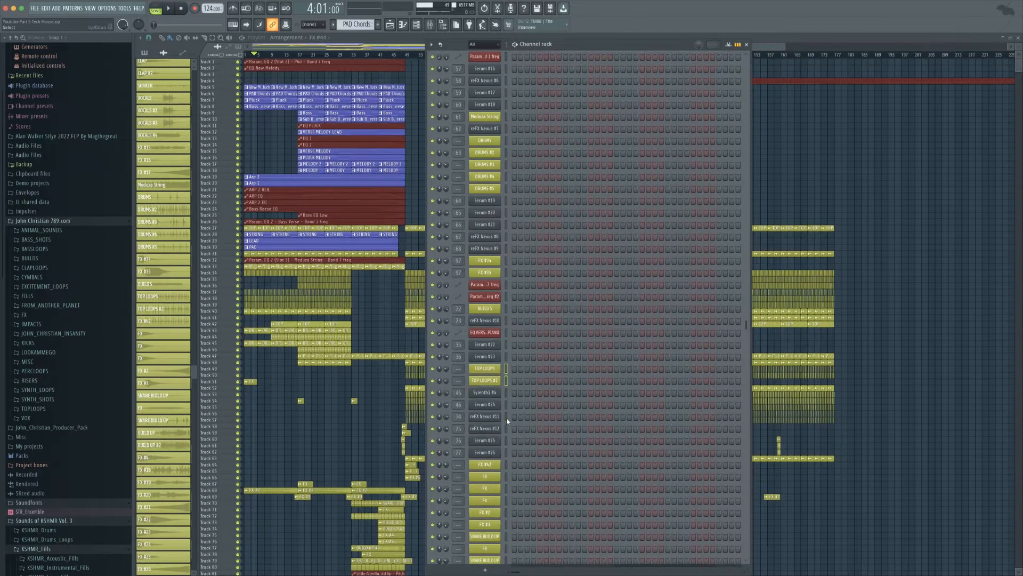
Select the SNARE, HH, CLAP, SHAKER, DRUMS and TOP LOOPS channels, leaving out DRUMS #2, and move them up the channel rack.
{"action": "scroll", "coordinate": [508, 214], "scroll_direction": "up", "scroll_amount": 10}
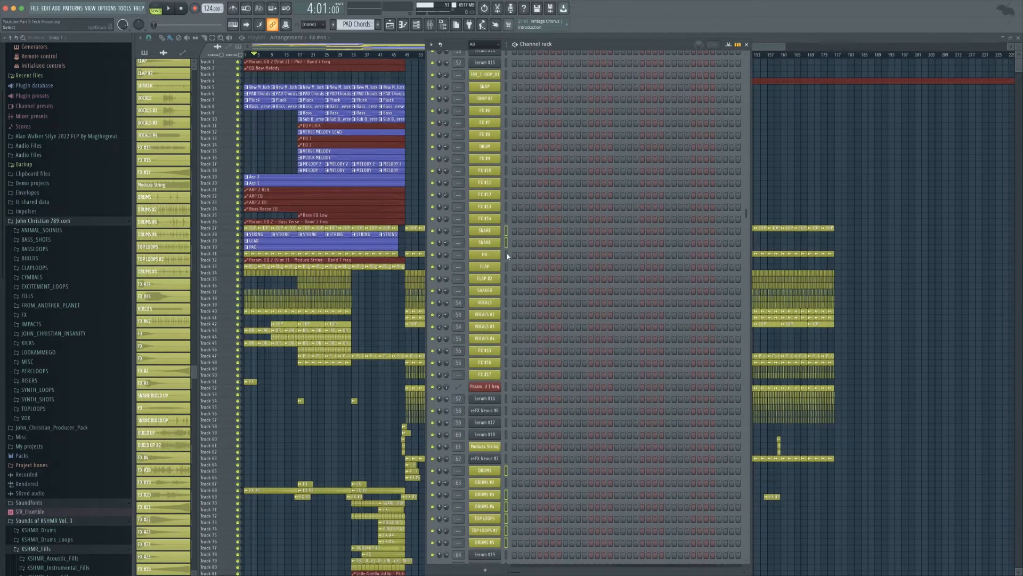
{"action": "key", "text": "alt+Up"}
{"action": "key", "text": "alt+Up"}
{"action": "key", "text": "alt+Up"}
{"action": "key", "text": "alt+Up"}
{"action": "key", "text": "alt+Up"}
{"action": "key", "text": "alt+Up"}
{"action": "key", "text": "alt+Up"}
{"action": "key", "text": "alt+Up"}
{"action": "key", "text": "alt+Up"}
{"action": "key", "text": "alt+Up"}
{"action": "key", "text": "alt+Up"}
{"action": "key", "text": "alt+Up"}
{"action": "key", "text": "alt+Up"}
{"action": "key", "text": "alt+Up"}
{"action": "key", "text": "alt+Up"}
{"action": "key", "text": "alt+Up"}
{"action": "key", "text": "alt+Up"}
{"action": "key", "text": "alt+Up"}
{"action": "key", "text": "alt+Up"}
{"action": "key", "text": "alt+Up"}
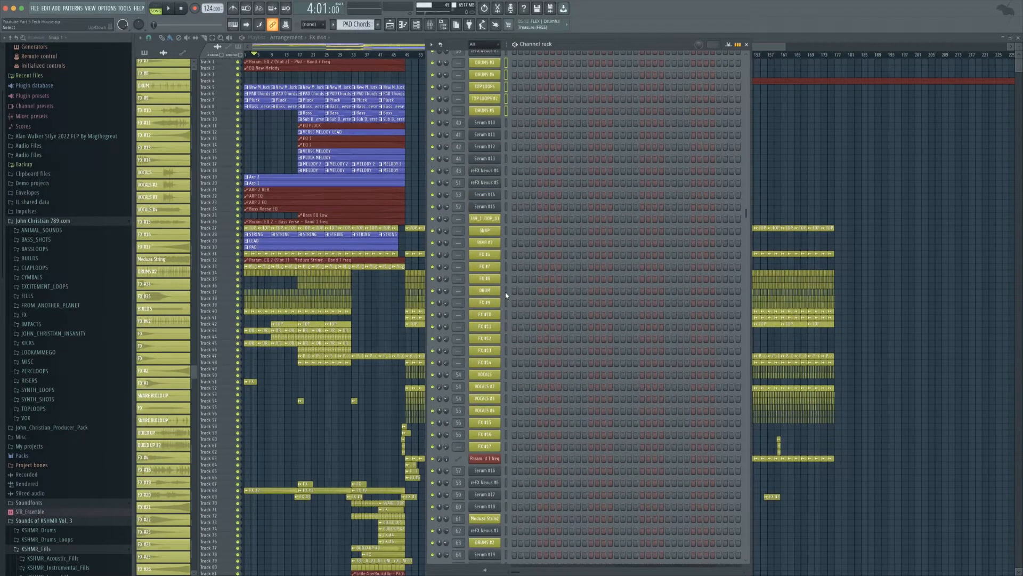
Add the percussion loop, SNAP and DRUM channels to the selection and move the whole drum group to the start of the channel rack.
{"action": "right_click", "coordinate": [506, 292]}
{"action": "scroll", "coordinate": [505, 293], "scroll_direction": "up", "scroll_amount": 3}
{"action": "scroll", "coordinate": [507, 296], "scroll_direction": "up", "scroll_amount": 3}
{"action": "key", "text": "alt+Up"}
{"action": "key", "text": "alt+Up"}
{"action": "key", "text": "alt+Up"}
{"action": "key", "text": "alt+Up"}
{"action": "key", "text": "alt+Up"}
{"action": "key", "text": "alt+Up"}
{"action": "key", "text": "alt+Up"}
{"action": "key", "text": "alt+Up"}
{"action": "key", "text": "alt+Up"}
{"action": "key", "text": "alt+Up"}
{"action": "key", "text": "alt+Up"}
{"action": "key", "text": "alt+Up"}
{"action": "key", "text": "alt+Up"}
{"action": "key", "text": "alt+Up"}
{"action": "key", "text": "alt+Up"}
{"action": "key", "text": "alt+Up"}
{"action": "key", "text": "alt+Up"}
{"action": "key", "text": "alt+Up"}
{"action": "key", "text": "alt+Up"}
{"action": "key", "text": "alt+Up"}
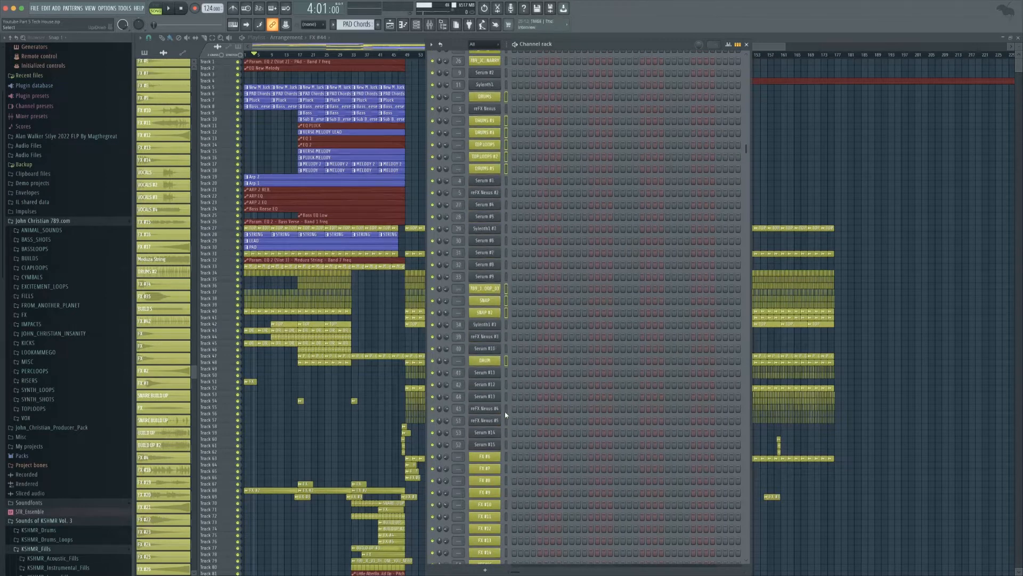
{"action": "scroll", "coordinate": [512, 412], "scroll_direction": "up", "scroll_amount": 8}
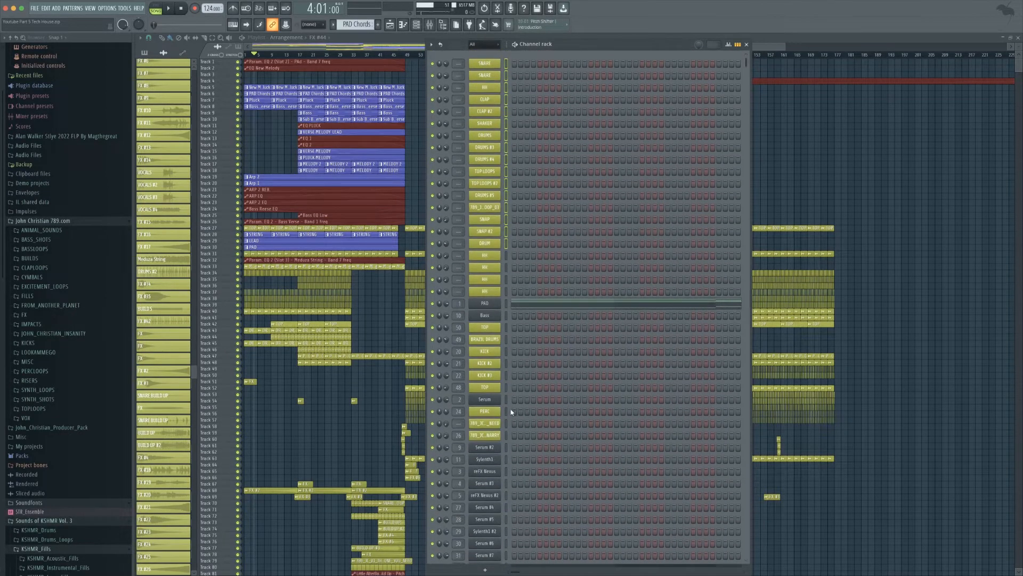
Inspect the 789_JC_V1_THE_ONE_YOU_NEED sample and rename its channel as FX.
{"action": "scroll", "coordinate": [515, 262], "scroll_direction": "down", "scroll_amount": 3}
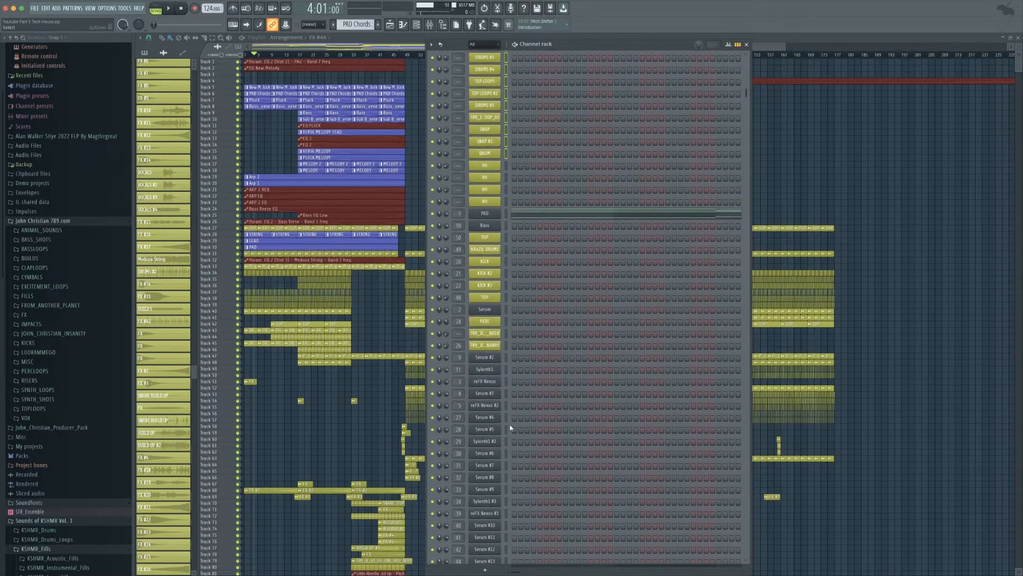
{"action": "left_click", "coordinate": [489, 334]}
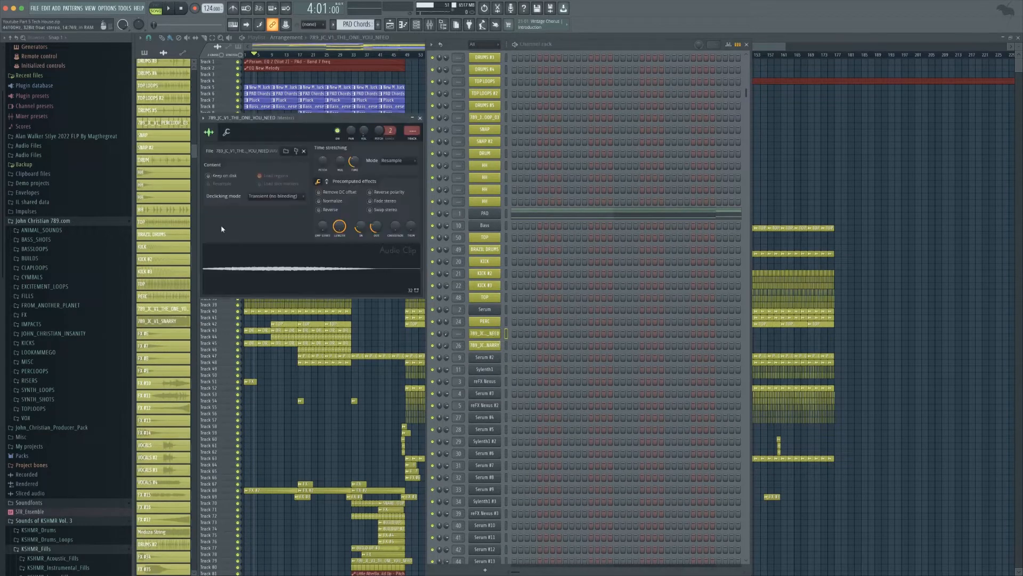
{"action": "left_click", "coordinate": [420, 118]}
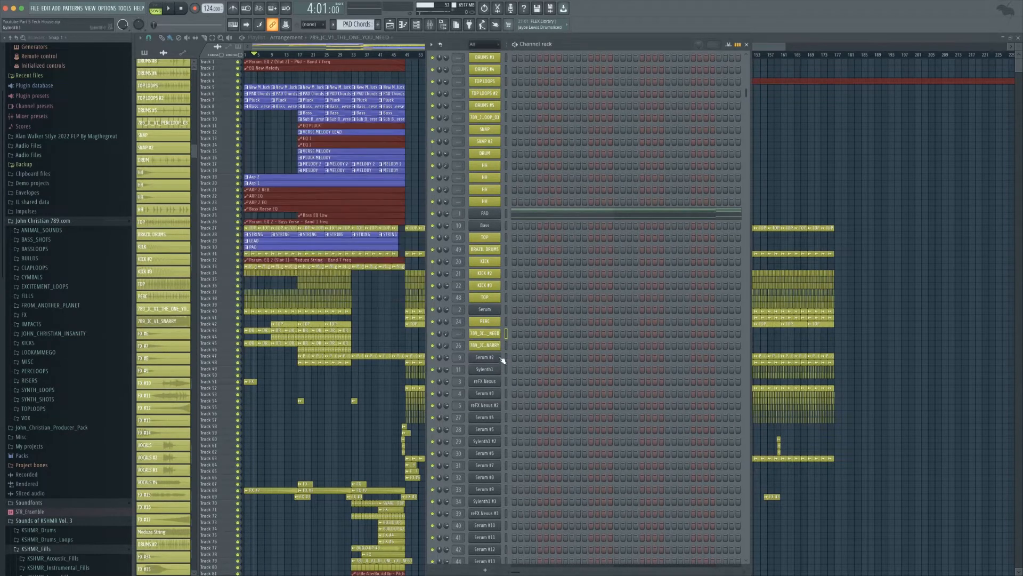
{"action": "right_click", "coordinate": [499, 333]}
{"action": "left_click", "coordinate": [526, 353]}
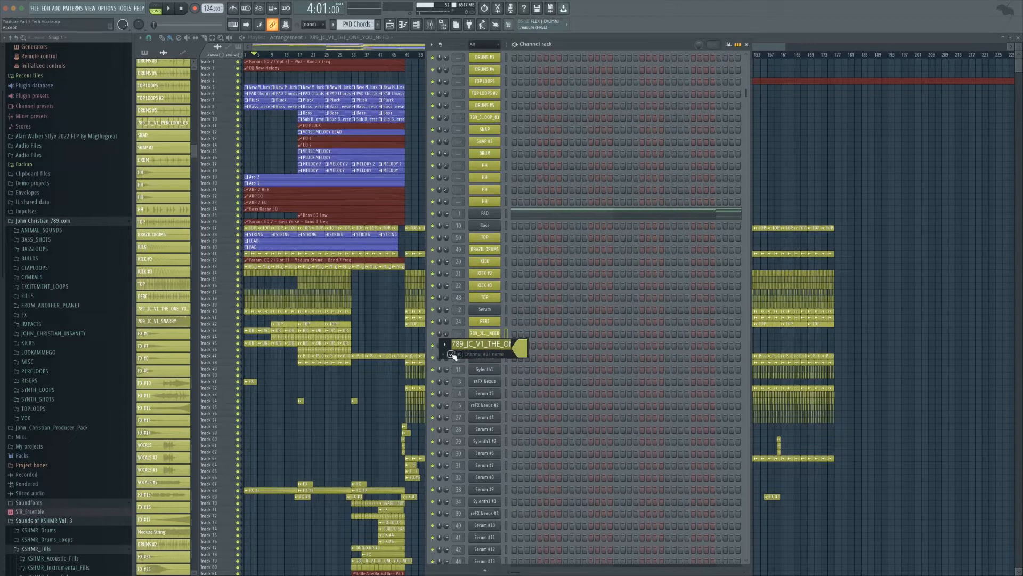
{"action": "type", "text": "FX"}
{"action": "key", "text": "Return"}
Rename the 789_JC_V1_SNARRY clip as BUILD UP.
{"action": "left_click", "coordinate": [183, 323]}
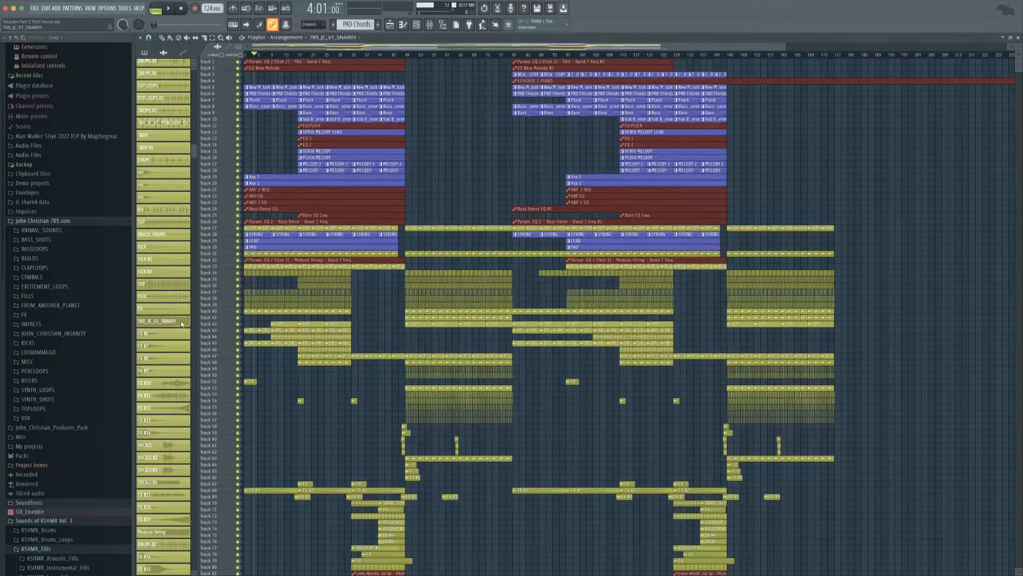
{"action": "right_click", "coordinate": [181, 321]}
{"action": "left_click", "coordinate": [198, 352]}
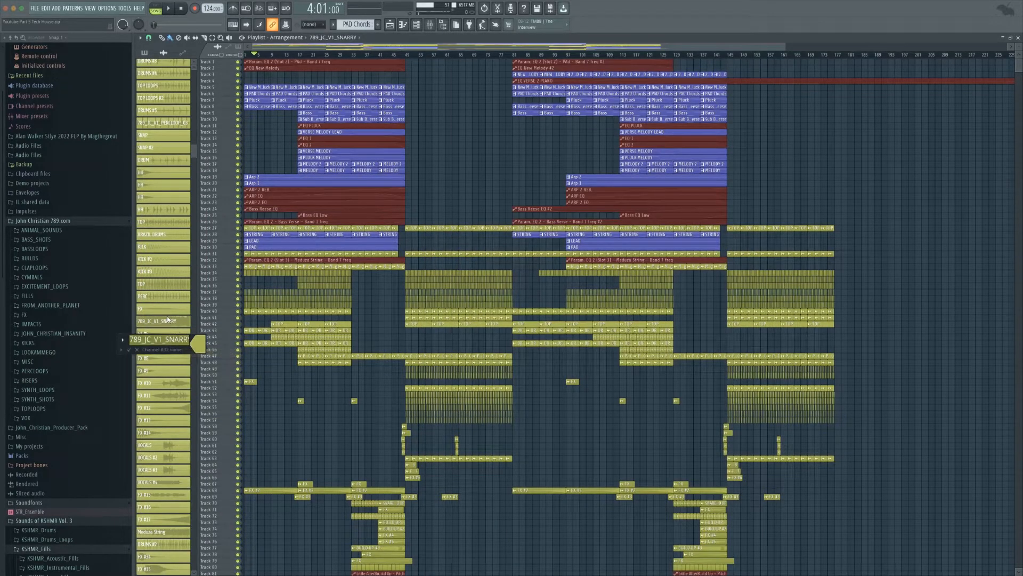
{"action": "type", "text": "BUILD UP"}
{"action": "key", "text": "Return"}
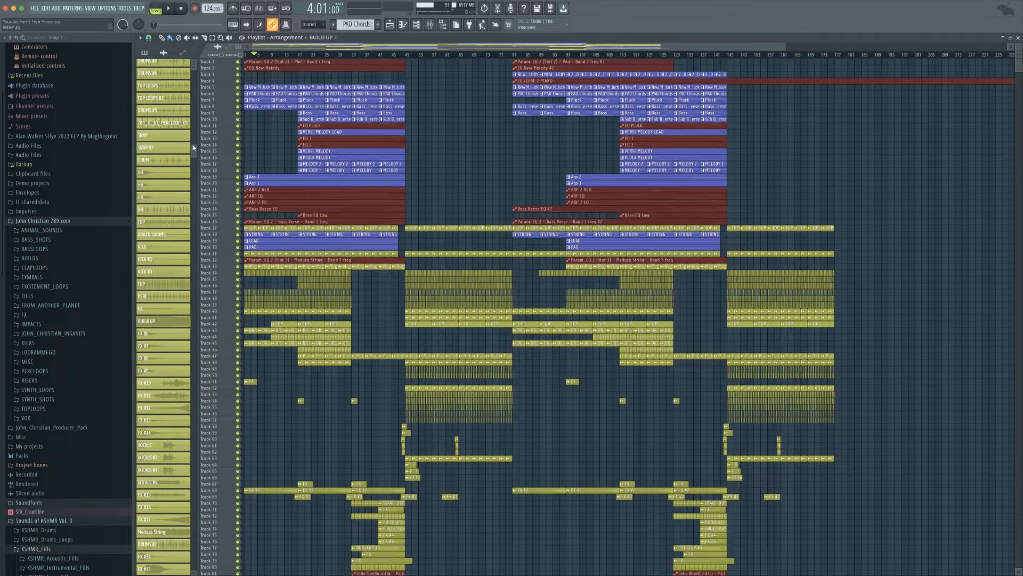
Rename the 789_JC_V1_PERCLOOP_03 clip as PERC.
{"action": "right_click", "coordinate": [174, 123]}
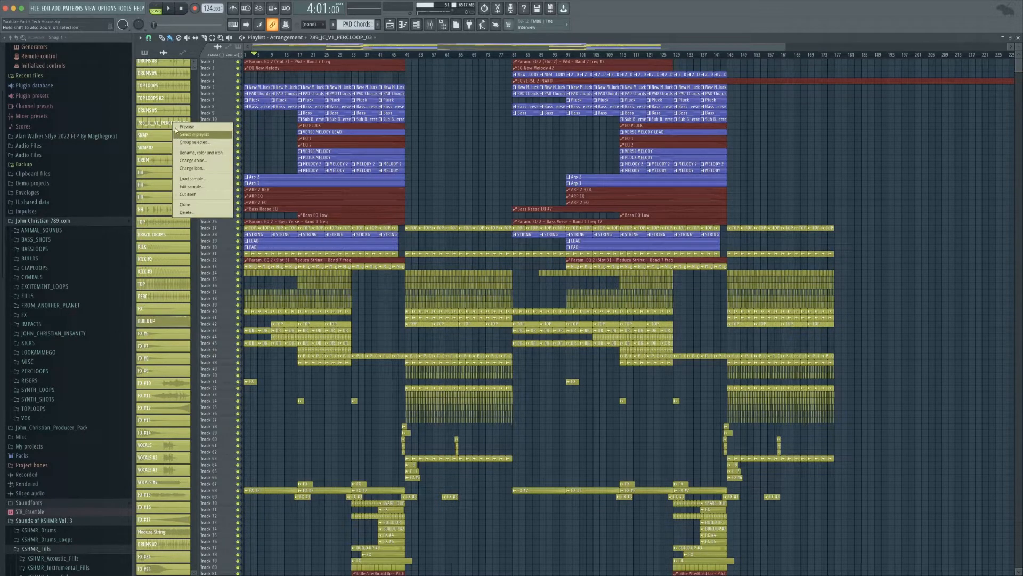
{"action": "left_click", "coordinate": [190, 152]}
{"action": "type", "text": "PE"}
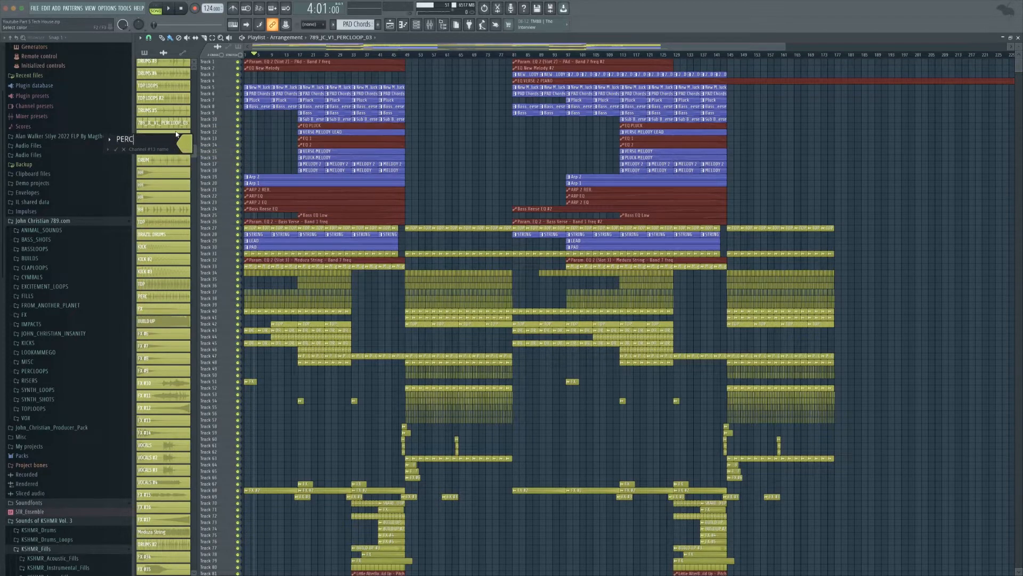
{"action": "type", "text": "RC"}
{"action": "key", "text": "Return"}
{"action": "left_click_drag", "start_coordinate": [197, 154], "coordinate": [189, 193]}
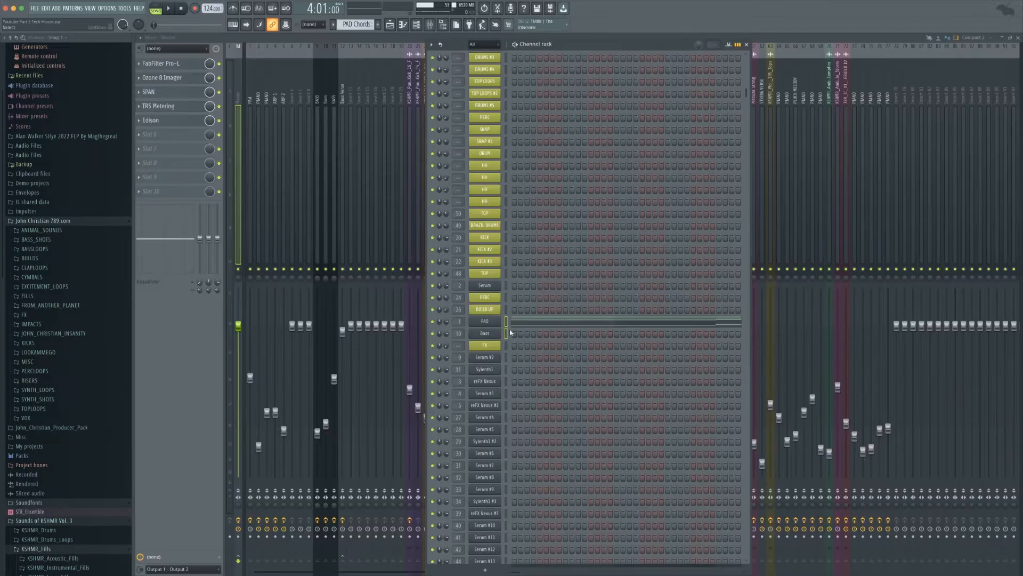
Select the FX channel below Bass and move it down the rack between FX #6 and FX #7.
{"action": "left_click", "coordinate": [507, 346]}
{"action": "scroll", "coordinate": [508, 349], "scroll_direction": "down", "scroll_amount": 4}
{"action": "key", "text": "alt+Down"}
{"action": "key", "text": "alt+Down"}
{"action": "key", "text": "alt+Down"}
{"action": "key", "text": "alt+Down"}
{"action": "key", "text": "alt+Down"}
{"action": "key", "text": "alt+Down"}
{"action": "key", "text": "alt+Down"}
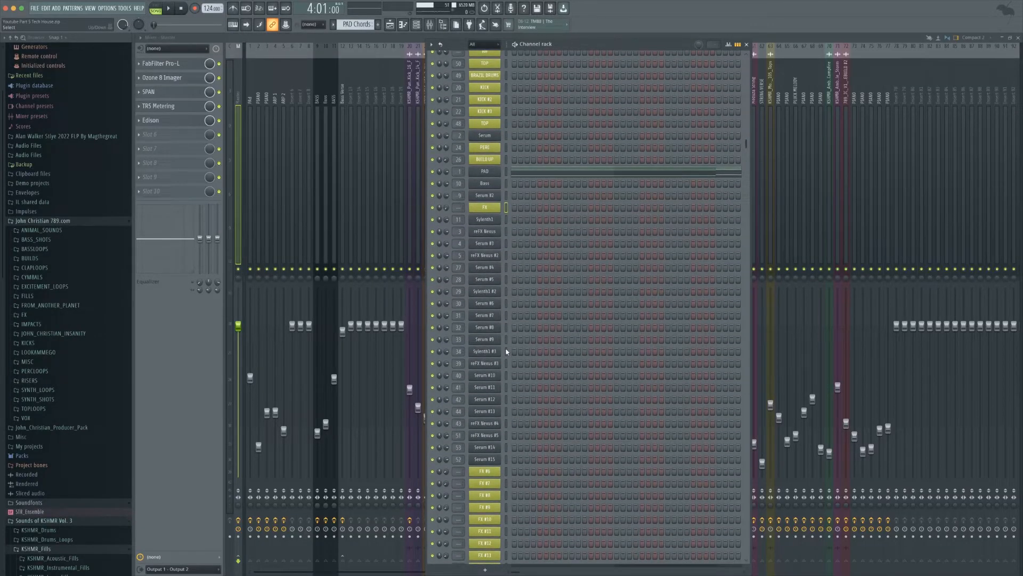
{"action": "key", "text": "alt+Down"}
{"action": "key", "text": "alt+Down"}
{"action": "key", "text": "alt+Down"}
{"action": "key", "text": "alt+Down"}
{"action": "key", "text": "alt+Down"}
{"action": "key", "text": "alt+Down"}
{"action": "key", "text": "alt+Down"}
{"action": "key", "text": "alt+Down"}
{"action": "key", "text": "alt+Down"}
{"action": "key", "text": "alt+Down"}
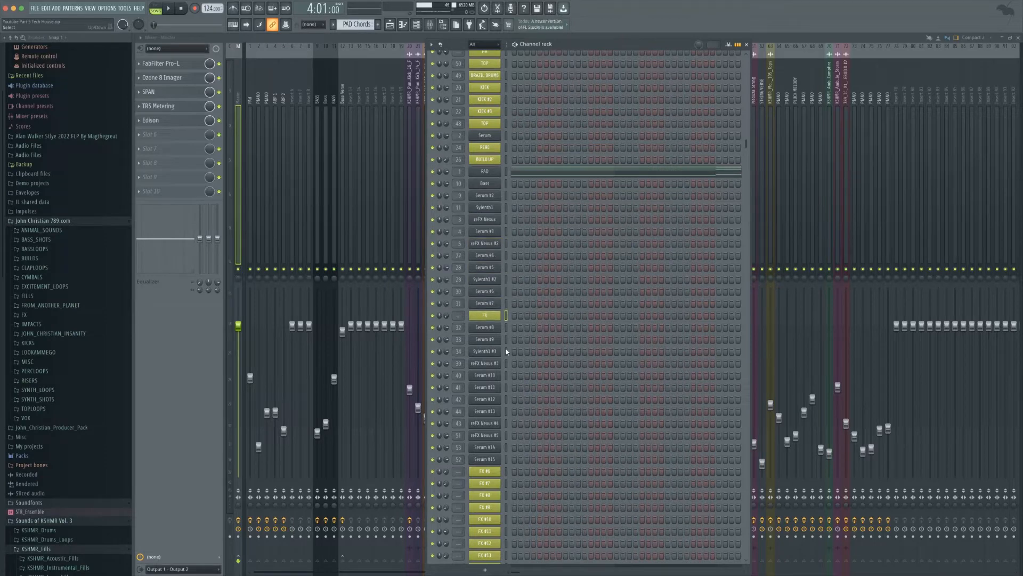
{"action": "key", "text": "alt+Down"}
{"action": "key", "text": "alt+Down"}
{"action": "key", "text": "alt+Down"}
{"action": "key", "text": "alt+Down"}
{"action": "key", "text": "alt+Down"}
{"action": "key", "text": "alt+Down"}
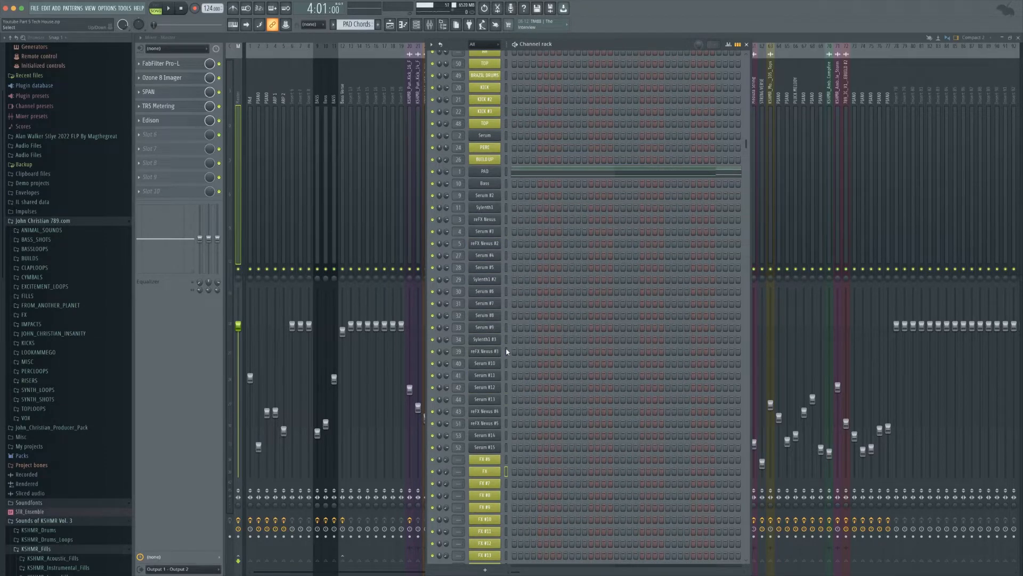
Select the four automation channels scattered among the instrument channels, including EQ VERS. PIANO, and move them down into the automation group ending the rack.
{"action": "scroll", "coordinate": [507, 349], "scroll_direction": "down", "scroll_amount": 7}
{"action": "scroll", "coordinate": [507, 348], "scroll_direction": "down", "scroll_amount": 2}
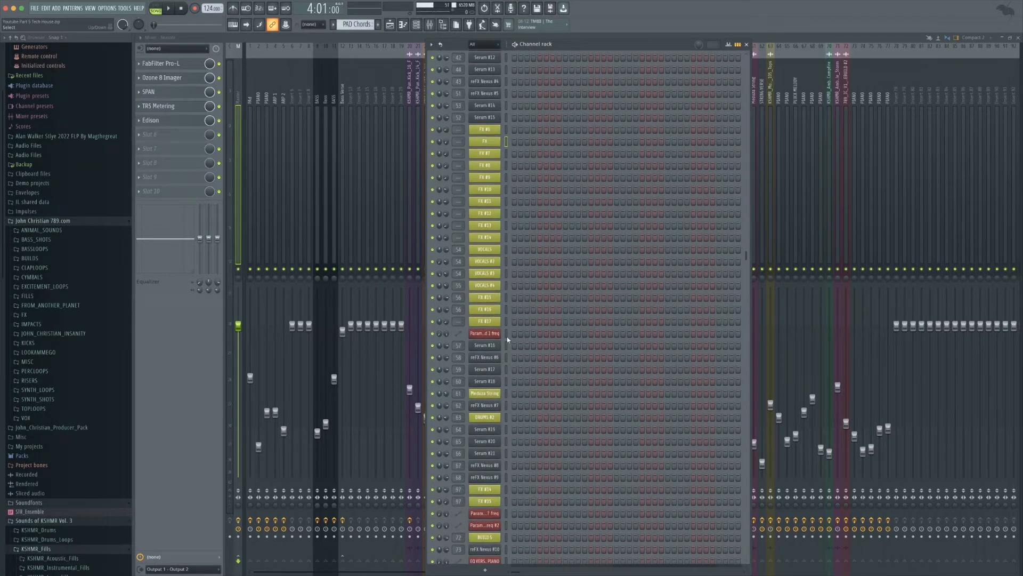
{"action": "left_click", "coordinate": [507, 336]}
{"action": "scroll", "coordinate": [507, 337], "scroll_direction": "down", "scroll_amount": 3}
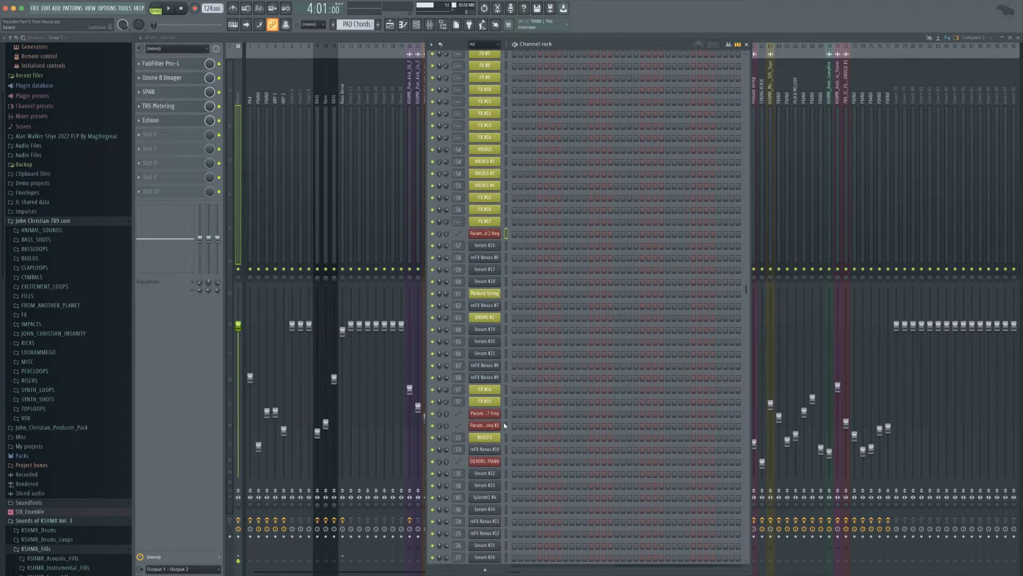
{"action": "scroll", "coordinate": [506, 418], "scroll_direction": "down", "scroll_amount": 3}
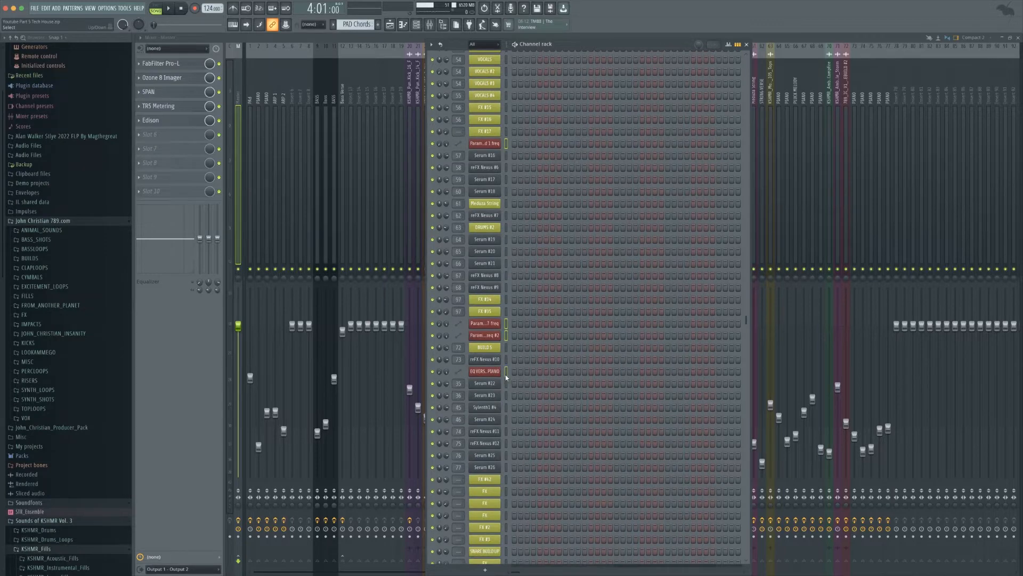
{"action": "key", "text": "alt+Down"}
{"action": "key", "text": "alt+Down"}
{"action": "key", "text": "alt+Down"}
{"action": "key", "text": "alt+Down"}
{"action": "key", "text": "alt+Down"}
{"action": "key", "text": "alt+Down"}
{"action": "key", "text": "alt+Down"}
{"action": "key", "text": "alt+Down"}
{"action": "key", "text": "alt+Down"}
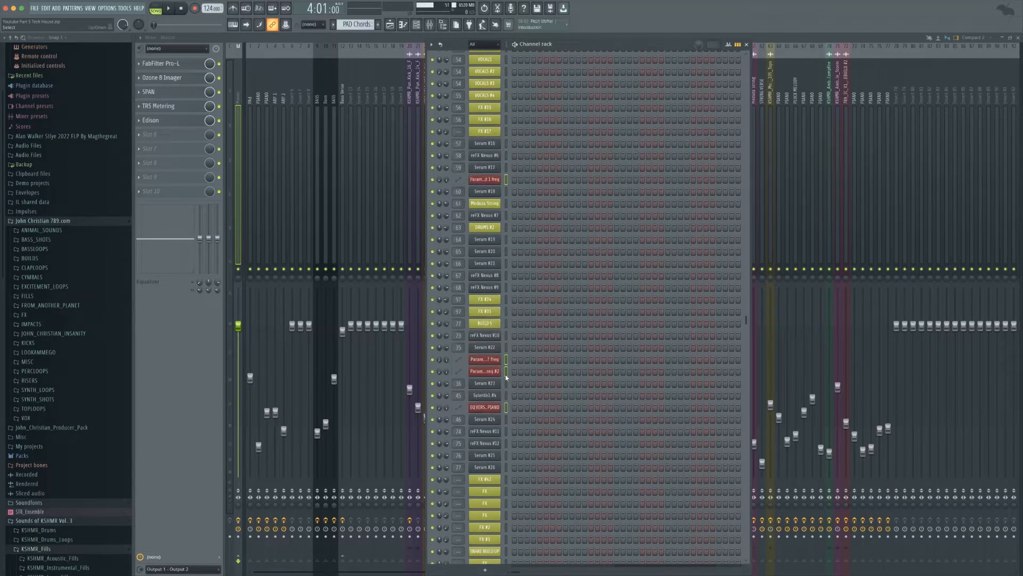
{"action": "key", "text": "alt+Down"}
{"action": "key", "text": "alt+Down"}
{"action": "key", "text": "alt+Down"}
{"action": "key", "text": "alt+Down"}
{"action": "key", "text": "alt+Down"}
{"action": "key", "text": "alt+Down"}
{"action": "key", "text": "alt+Down"}
{"action": "key", "text": "alt+Down"}
{"action": "key", "text": "alt+Down"}
{"action": "key", "text": "alt+Down"}
{"action": "key", "text": "alt+Down"}
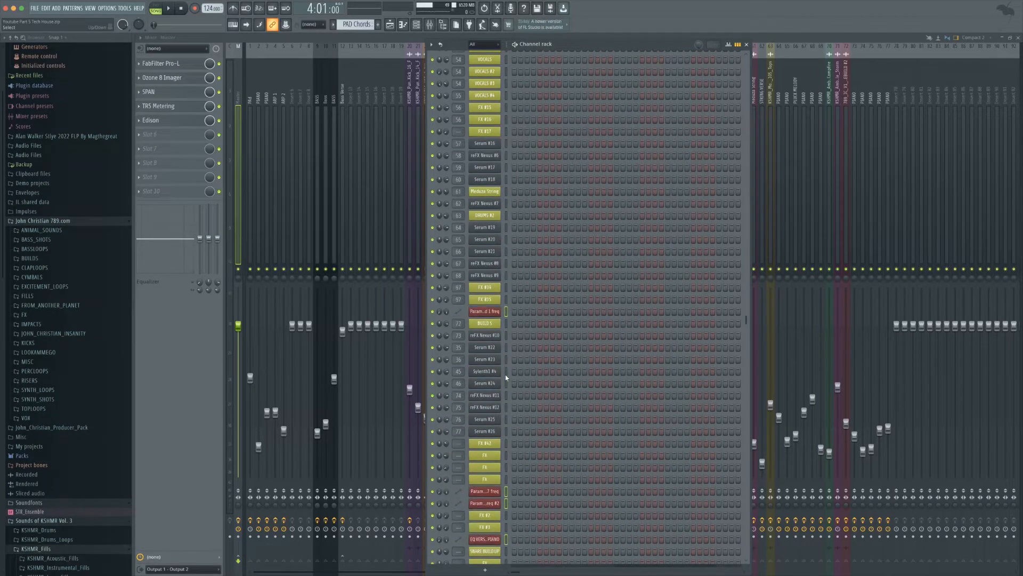
{"action": "key", "text": "alt+Down"}
{"action": "key", "text": "alt+Down"}
{"action": "key", "text": "alt+Down"}
{"action": "key", "text": "alt+Down"}
{"action": "key", "text": "alt+Down"}
{"action": "key", "text": "alt+Down"}
{"action": "key", "text": "alt+Down"}
{"action": "key", "text": "alt+Down"}
{"action": "key", "text": "alt+Down"}
{"action": "key", "text": "alt+Down"}
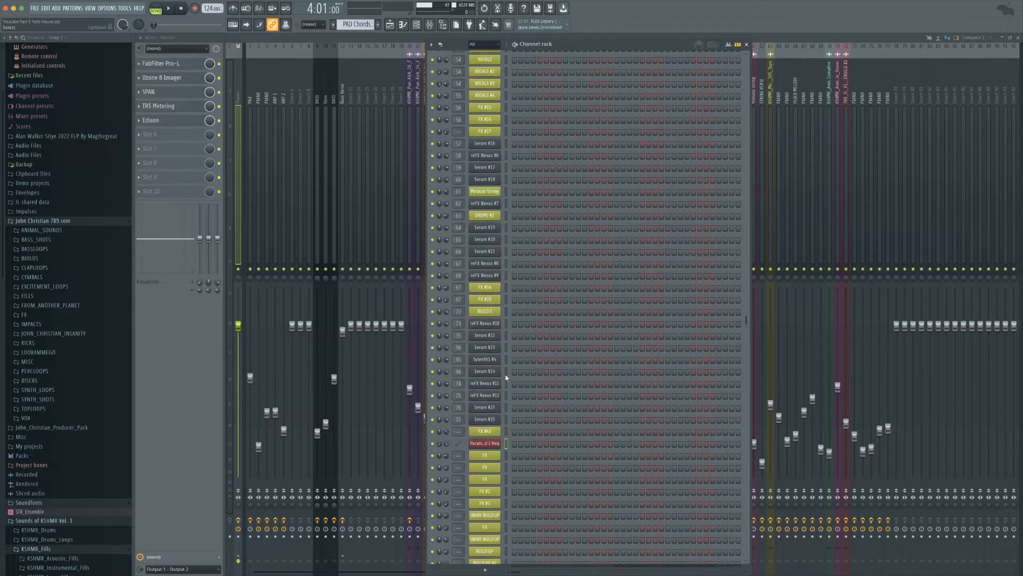
{"action": "key", "text": "alt+Down"}
{"action": "key", "text": "alt+Down"}
{"action": "key", "text": "alt+Down"}
{"action": "key", "text": "alt+Down"}
{"action": "key", "text": "alt+Down"}
{"action": "key", "text": "alt+Down"}
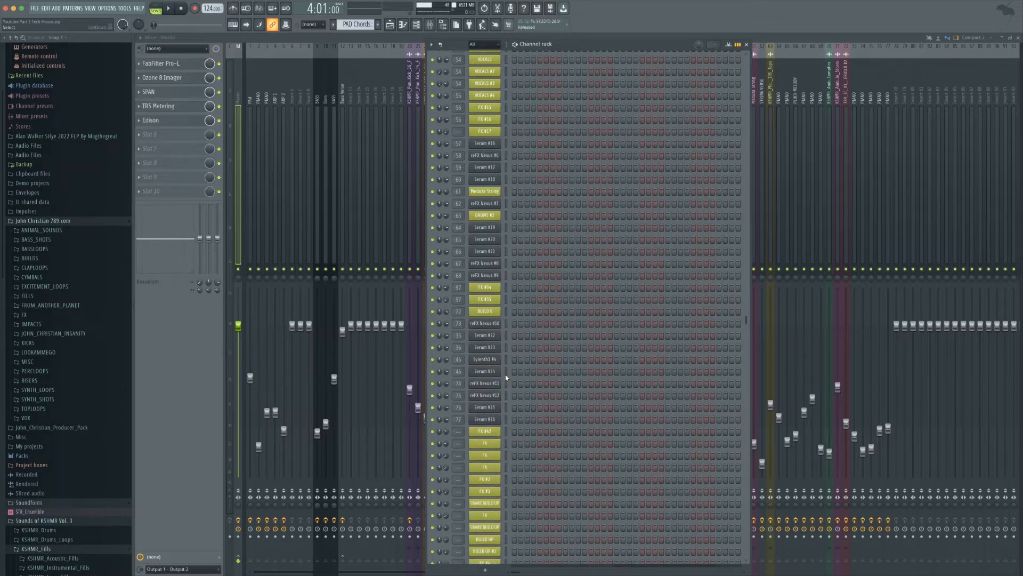
{"action": "scroll", "coordinate": [506, 374], "scroll_direction": "down", "scroll_amount": 10}
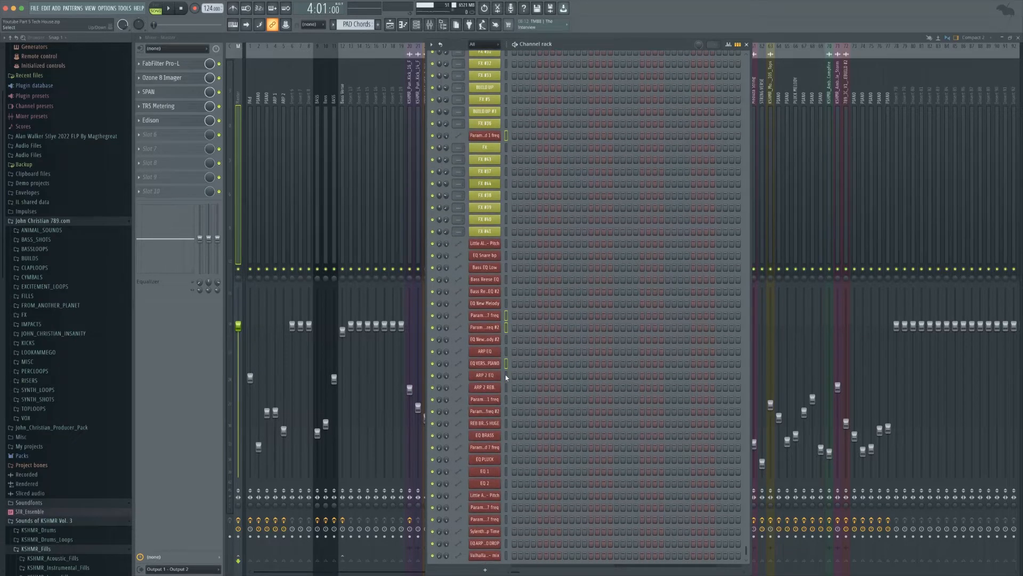
{"action": "key", "text": "alt+Down"}
{"action": "key", "text": "alt+Down"}
{"action": "key", "text": "alt+Down"}
{"action": "key", "text": "alt+Down"}
{"action": "key", "text": "alt+Down"}
{"action": "key", "text": "alt+Down"}
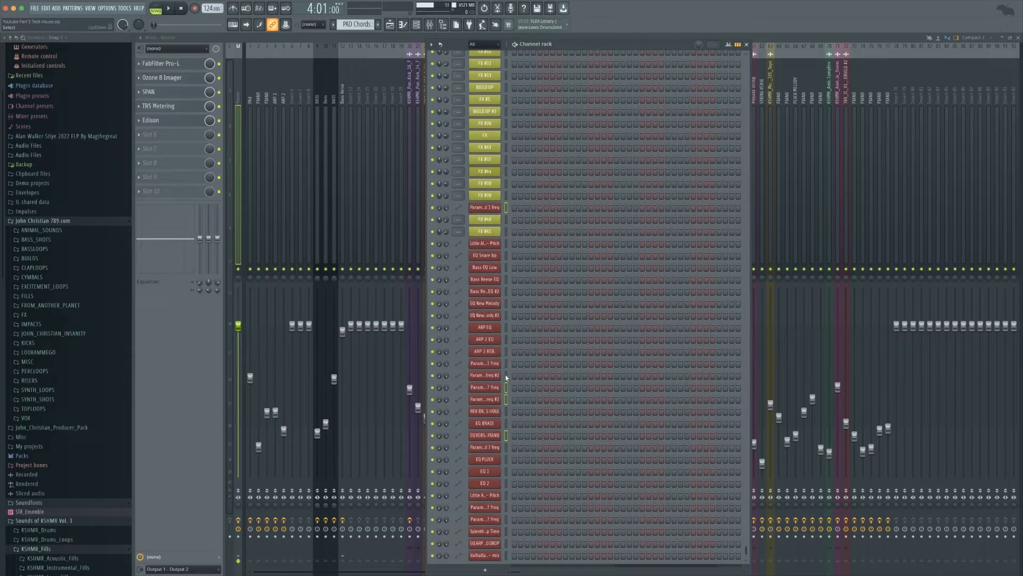
{"action": "key", "text": "alt+Down"}
{"action": "key", "text": "alt+Down"}
{"action": "key", "text": "alt+Down"}
{"action": "key", "text": "alt+Down"}
{"action": "key", "text": "alt+Down"}
{"action": "key", "text": "alt+Down"}
{"action": "key", "text": "alt+Down"}
{"action": "key", "text": "alt+Down"}
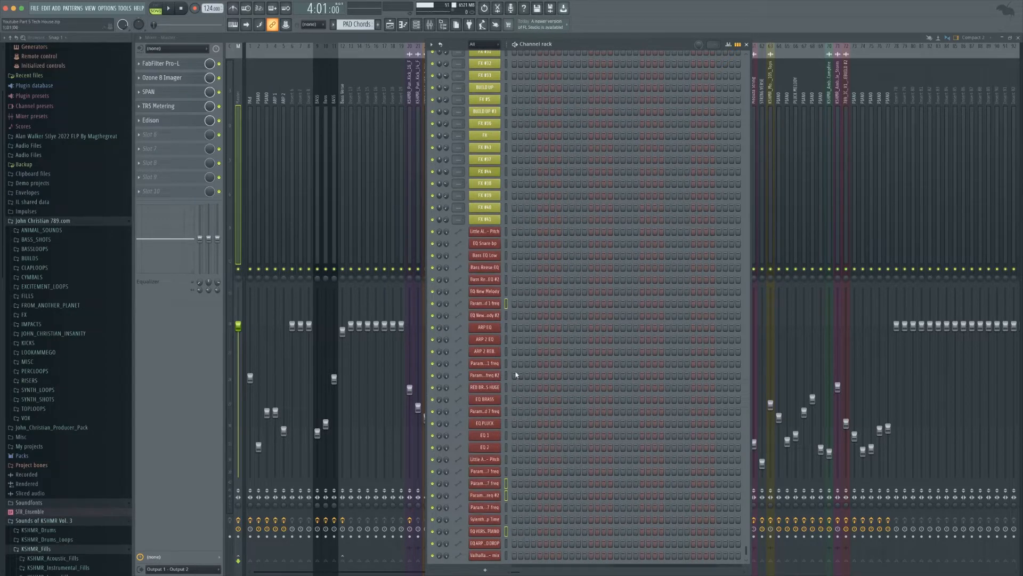
Select the unrouted drum channels from the first SNARE through the last HH and route them to mixer Insert 78.
{"action": "scroll", "coordinate": [506, 374], "scroll_direction": "up", "scroll_amount": 15}
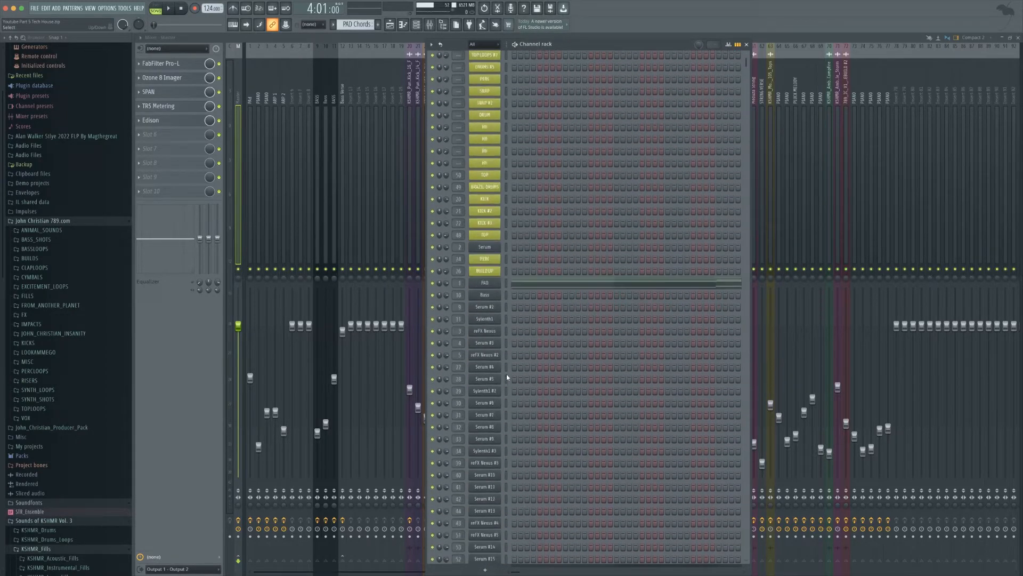
{"action": "scroll", "coordinate": [506, 379], "scroll_direction": "down", "scroll_amount": 10}
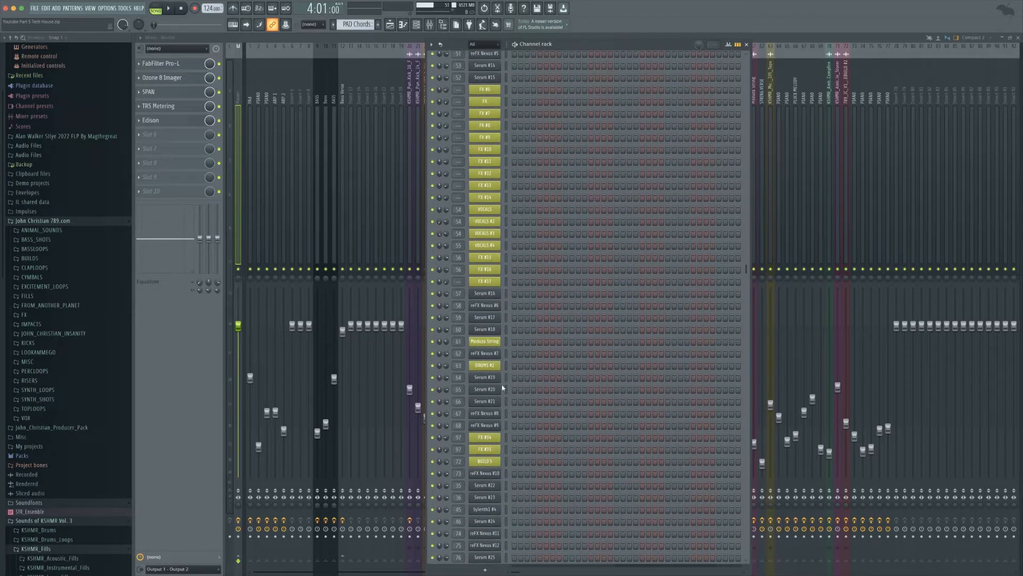
{"action": "scroll", "coordinate": [502, 388], "scroll_direction": "up", "scroll_amount": 12}
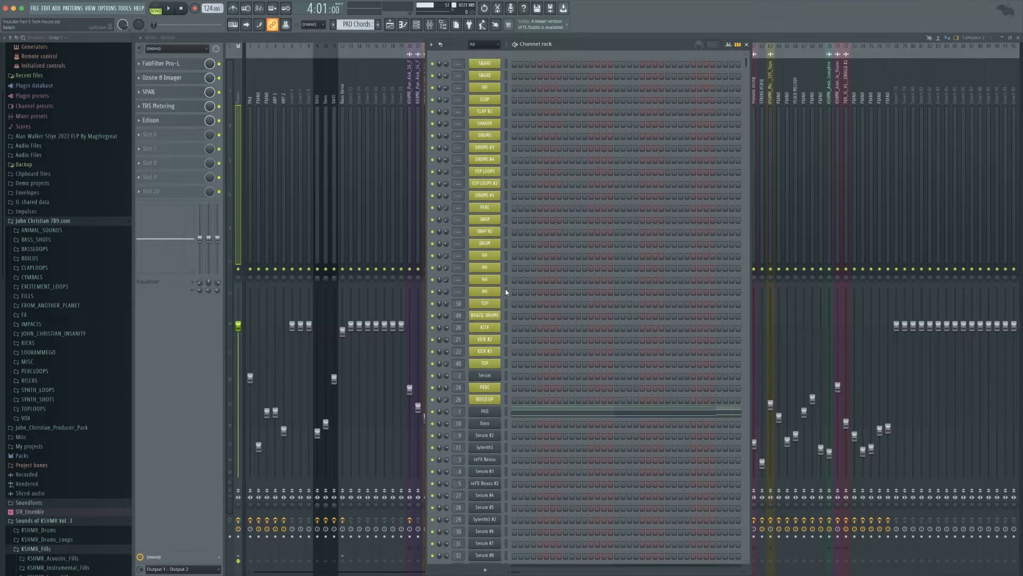
{"action": "scroll", "coordinate": [506, 411], "scroll_direction": "down", "scroll_amount": 12}
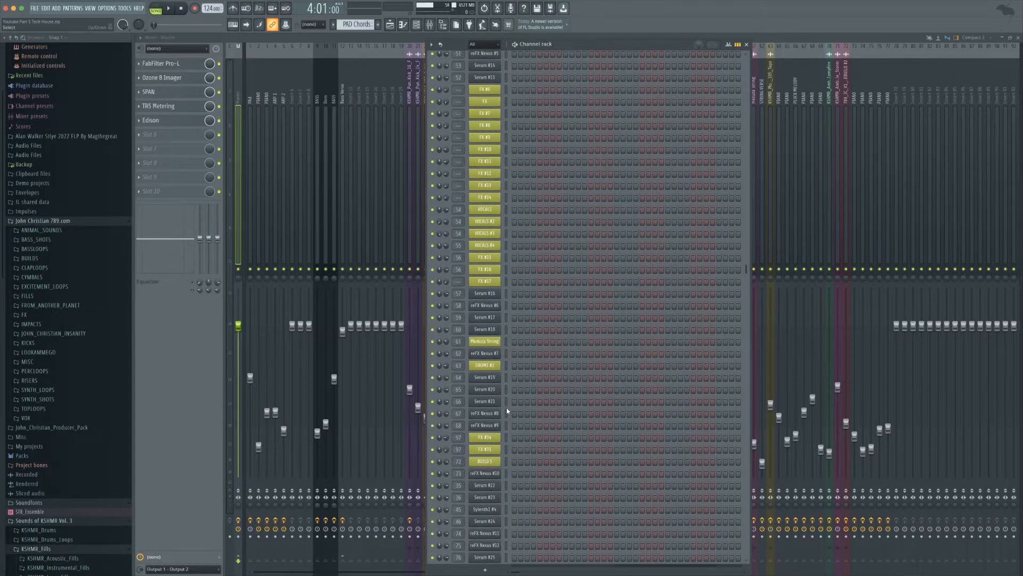
{"action": "scroll", "coordinate": [506, 410], "scroll_direction": "up", "scroll_amount": 12}
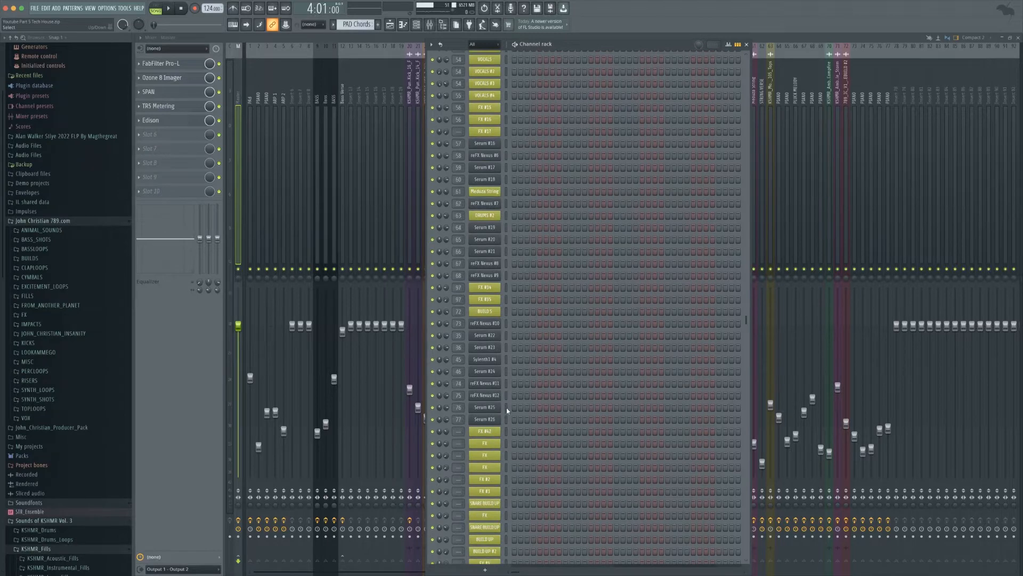
{"action": "scroll", "coordinate": [507, 408], "scroll_direction": "down", "scroll_amount": 10}
{"action": "scroll", "coordinate": [507, 408], "scroll_direction": "up", "scroll_amount": 10}
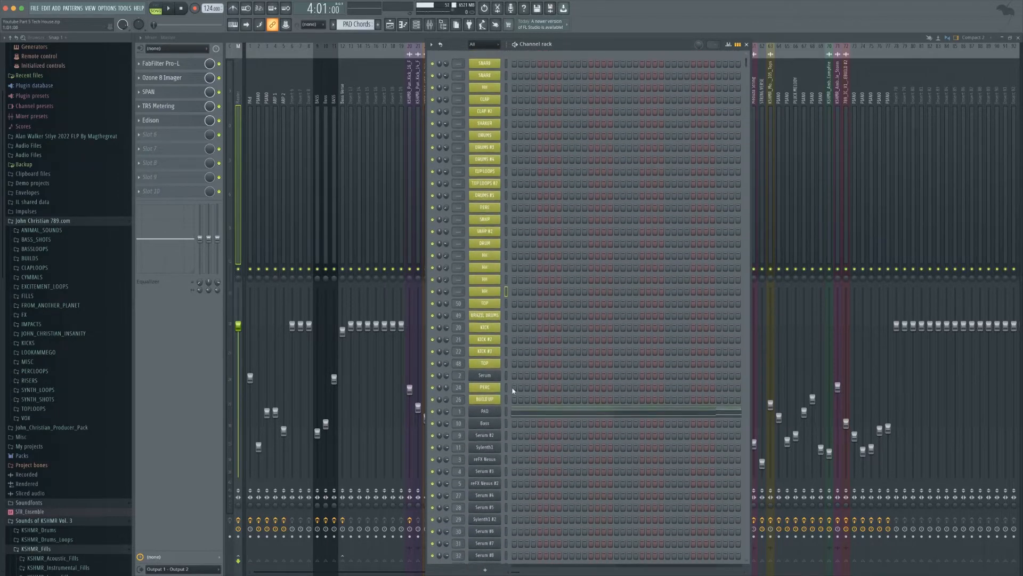
{"action": "left_click_drag", "start_coordinate": [507, 281], "coordinate": [513, 137]}
{"action": "left_click", "coordinate": [746, 44]}
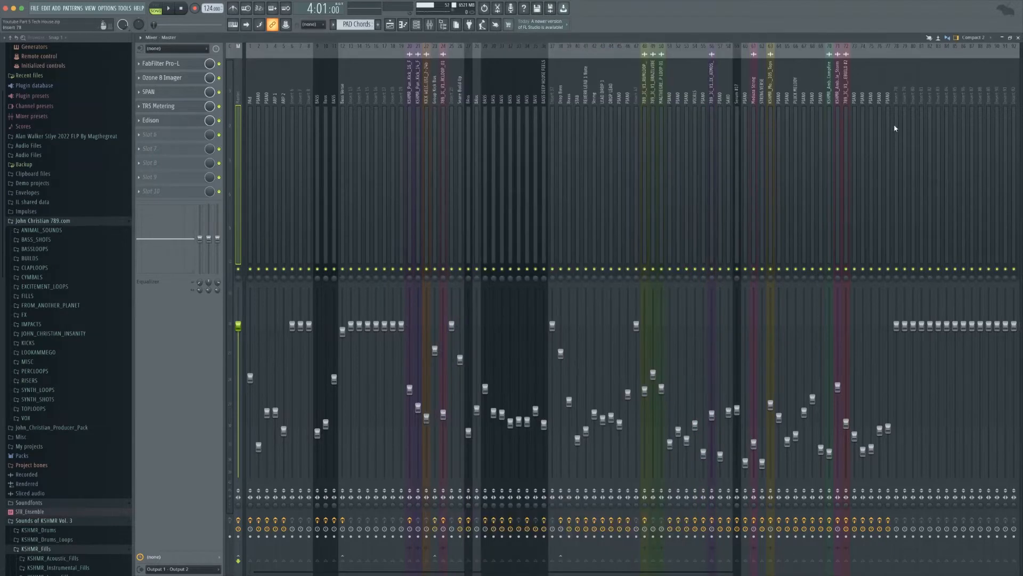
{"action": "left_click", "coordinate": [896, 130]}
{"action": "right_click", "coordinate": [897, 133]}
{"action": "mouse_move", "coordinate": [928, 132]}
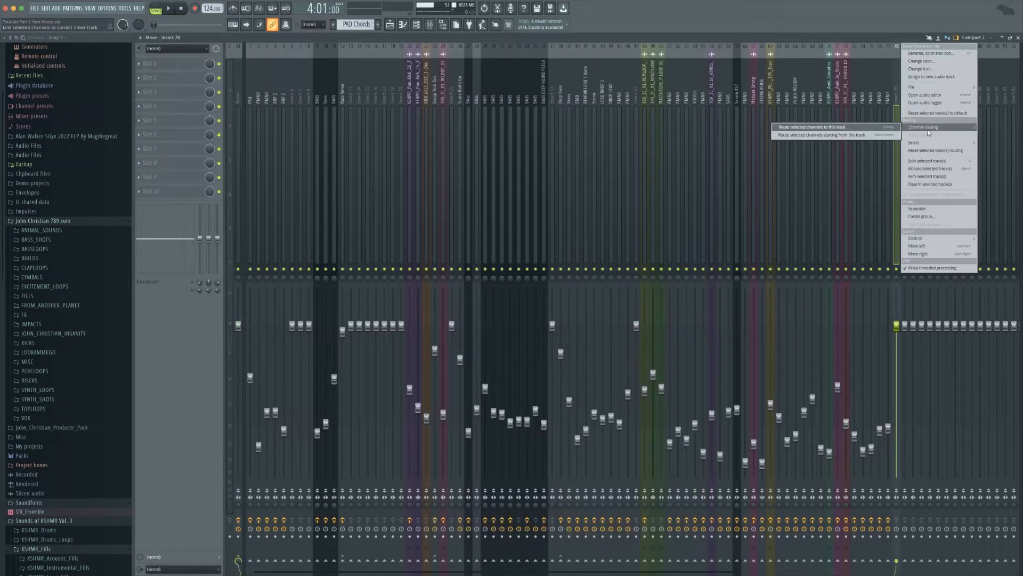
{"action": "left_click", "coordinate": [851, 128]}
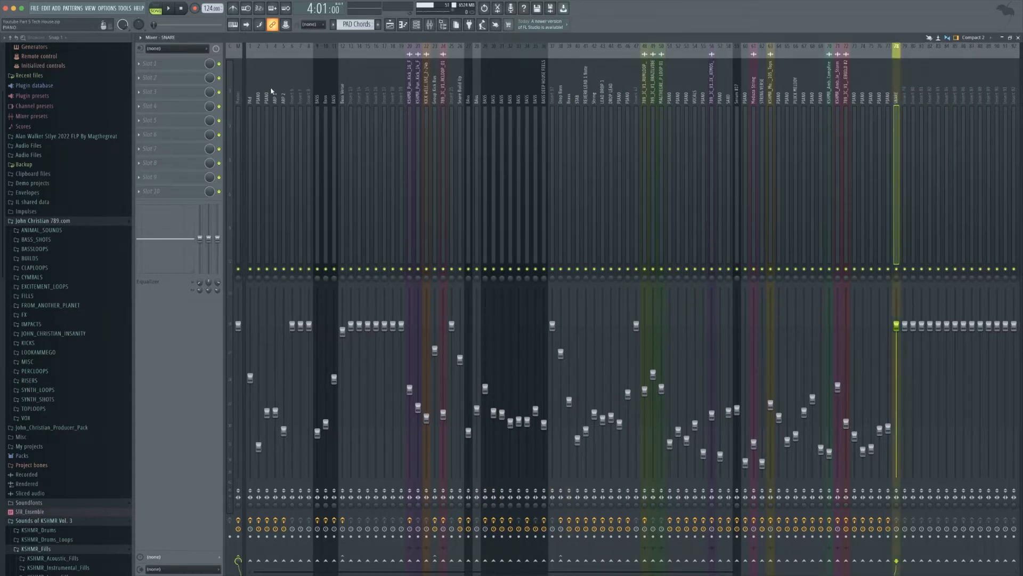
Rename the SNARE mixer track as DRUMS.
{"action": "right_click", "coordinate": [897, 99]}
{"action": "left_click", "coordinate": [932, 54]}
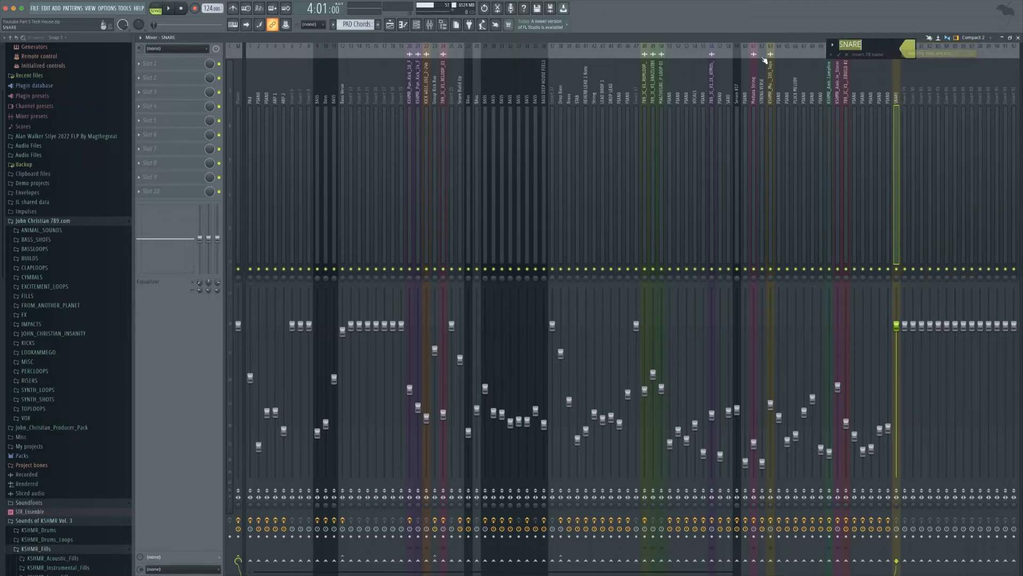
{"action": "type", "text": "DRUM"}
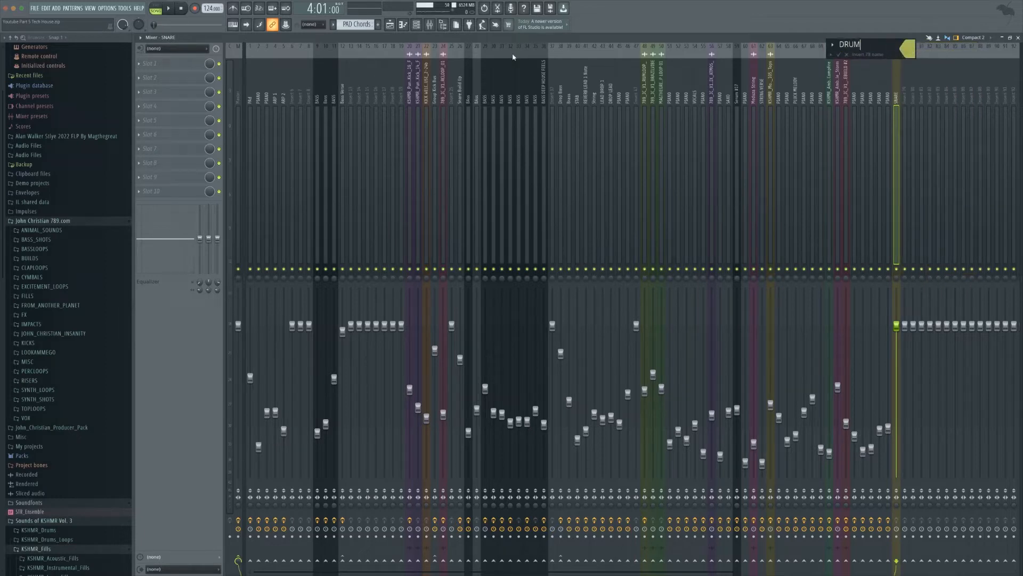
{"action": "type", "text": "S"}
{"action": "key", "text": "Return"}
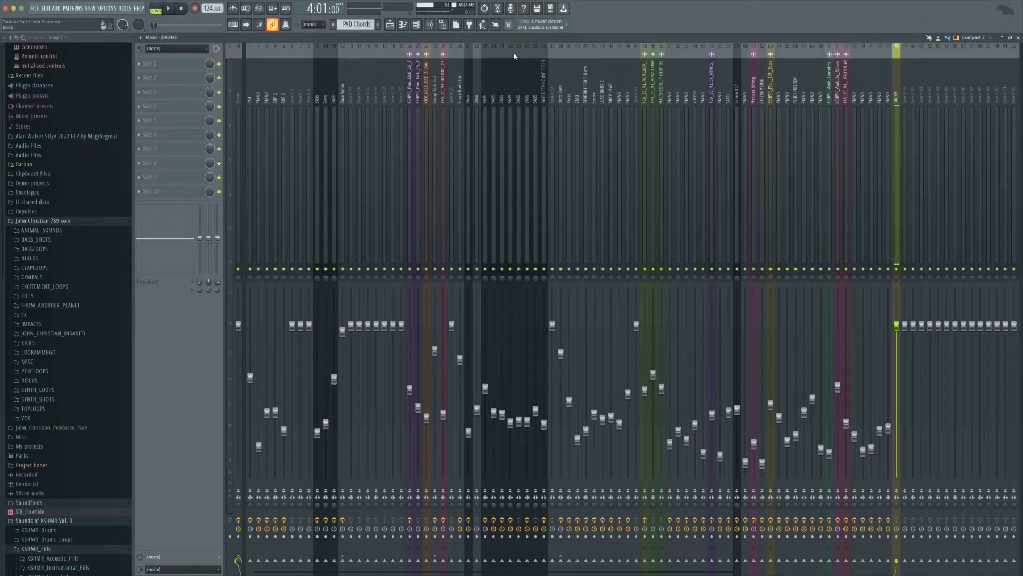
Check the selected drum channels in the channel rack and route them again to the DRUMS mixer track.
{"action": "left_click", "coordinate": [416, 24]}
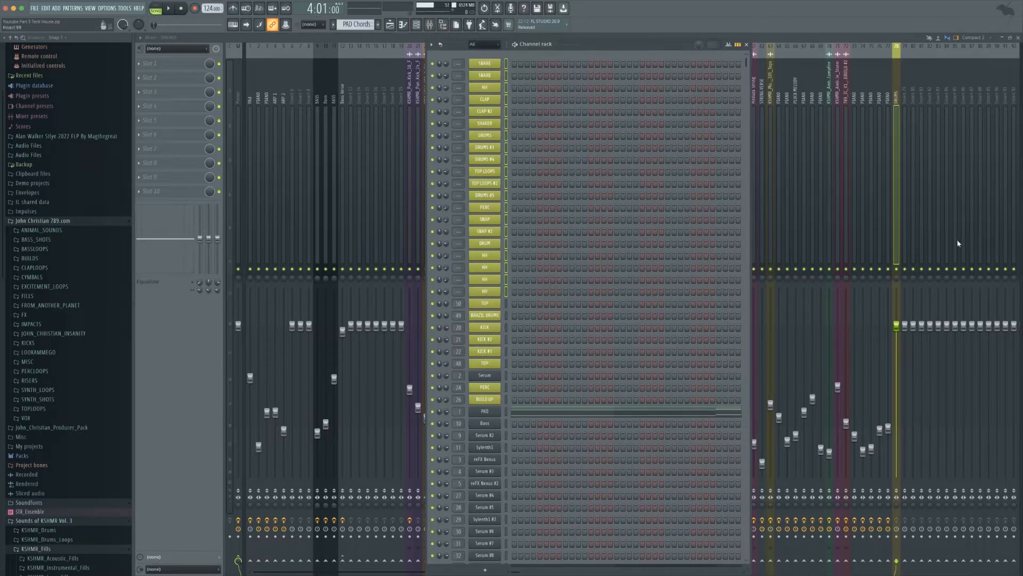
{"action": "right_click", "coordinate": [900, 249]}
{"action": "mouse_move", "coordinate": [933, 130]}
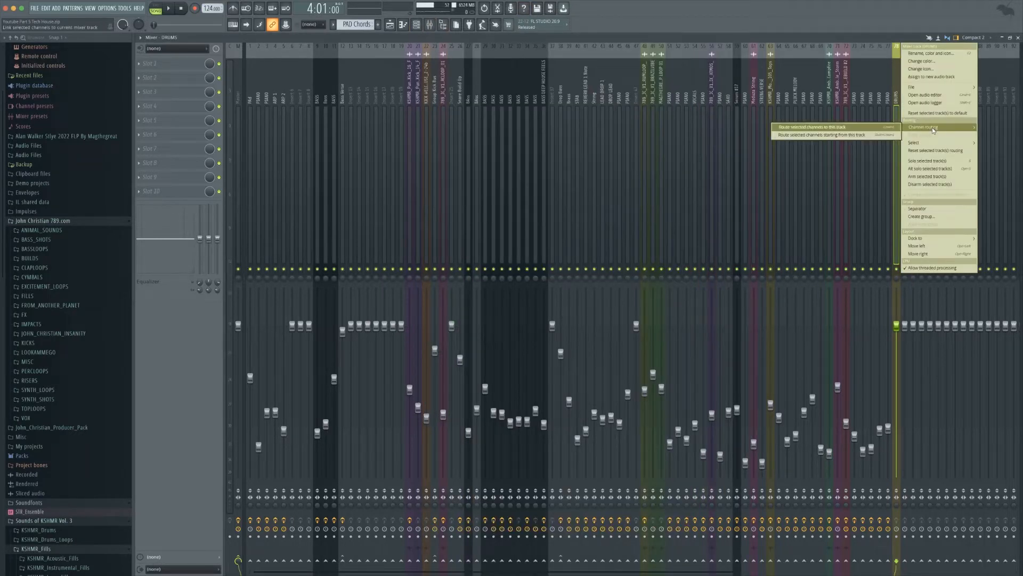
{"action": "left_click", "coordinate": [845, 129]}
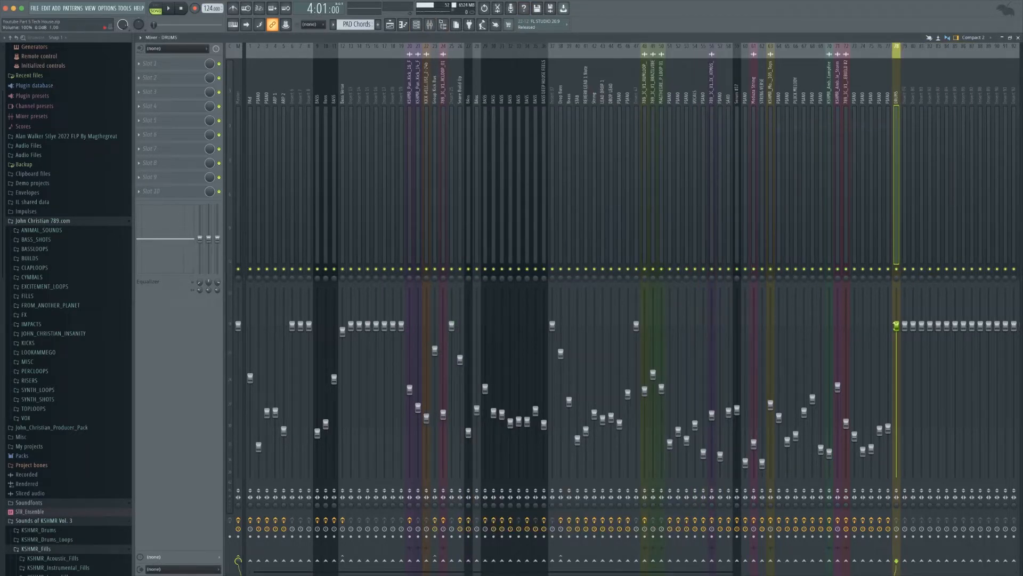
Lower the DRUMS track's volume fader slightly and load Solid Bus Comp into its first effect slot.
{"action": "left_click_drag", "start_coordinate": [897, 327], "coordinate": [897, 342]}
{"action": "left_click", "coordinate": [177, 66]}
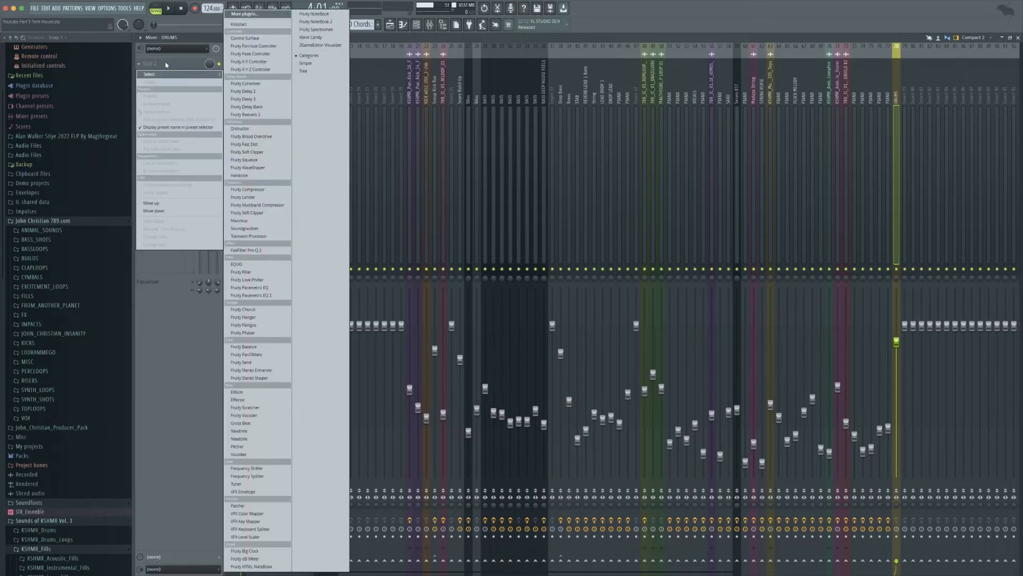
{"action": "left_click", "coordinate": [171, 62]}
{"action": "left_click", "coordinate": [170, 63]}
{"action": "left_click", "coordinate": [244, 14]}
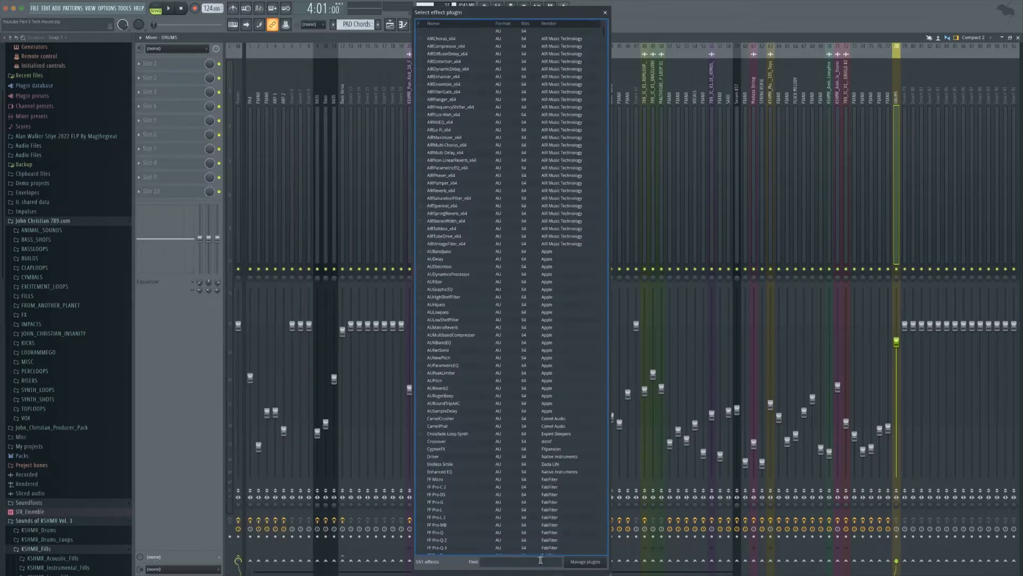
{"action": "type", "text": "solid"}
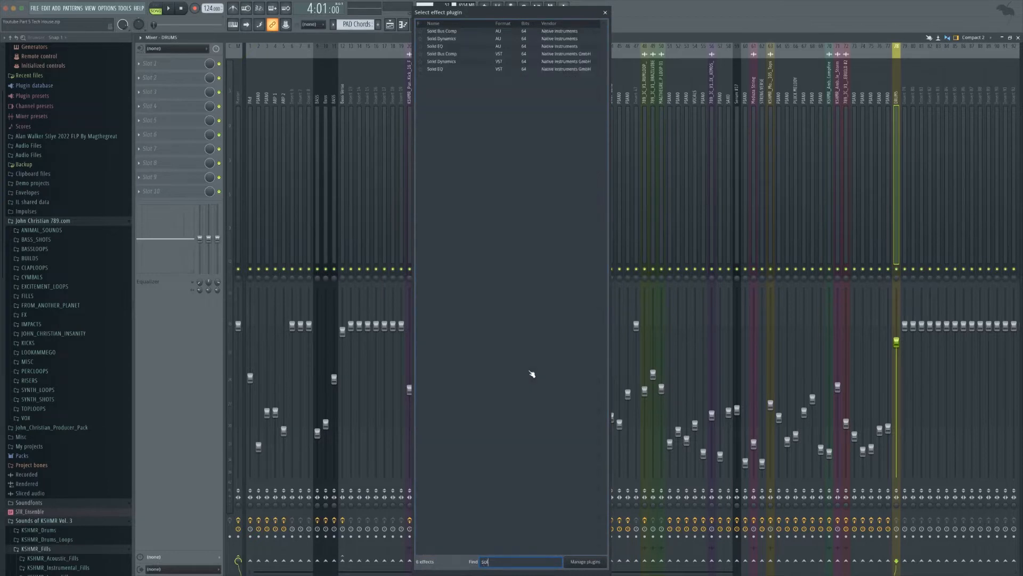
{"action": "left_click", "coordinate": [463, 55]}
{"action": "double_click", "coordinate": [463, 54]}
Play back the song with Solid Bus Comp on the DRUMS track, close the compressor's window and stop playback.
{"action": "key", "text": "space"}
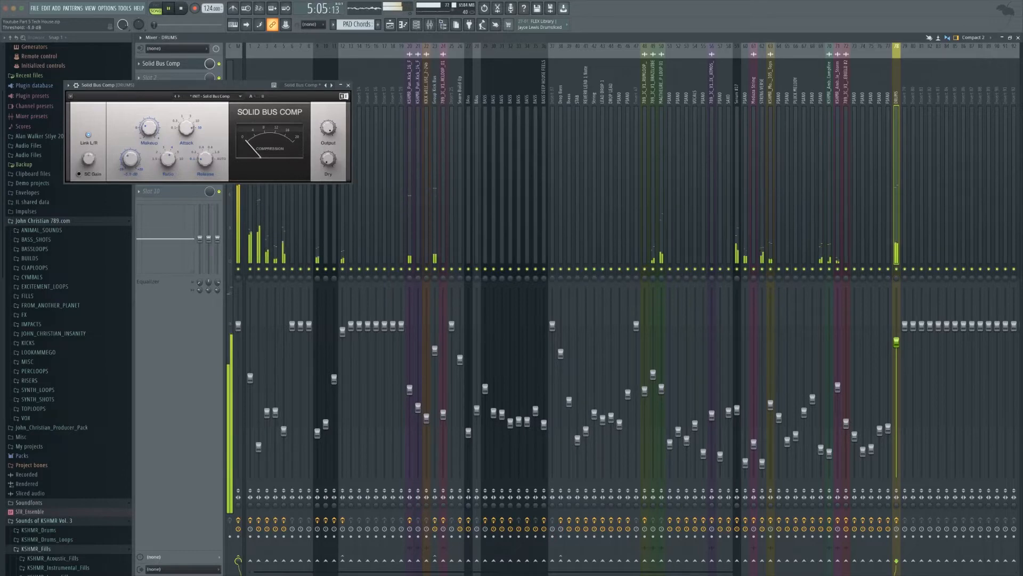
{"action": "left_click", "coordinate": [349, 85]}
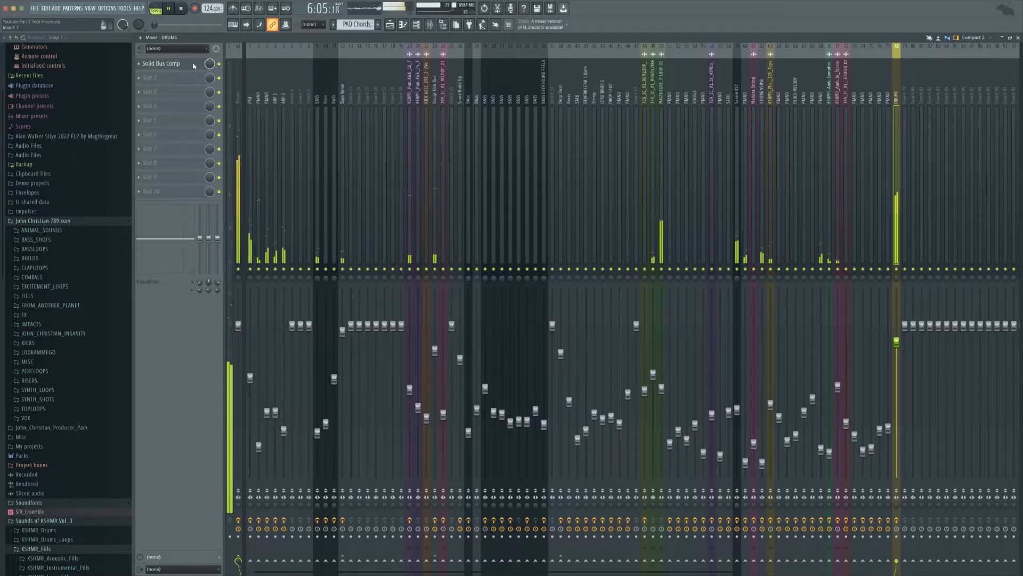
{"action": "key", "text": "space"}
{"action": "left_click", "coordinate": [156, 78]}
{"action": "left_click", "coordinate": [267, 14]}
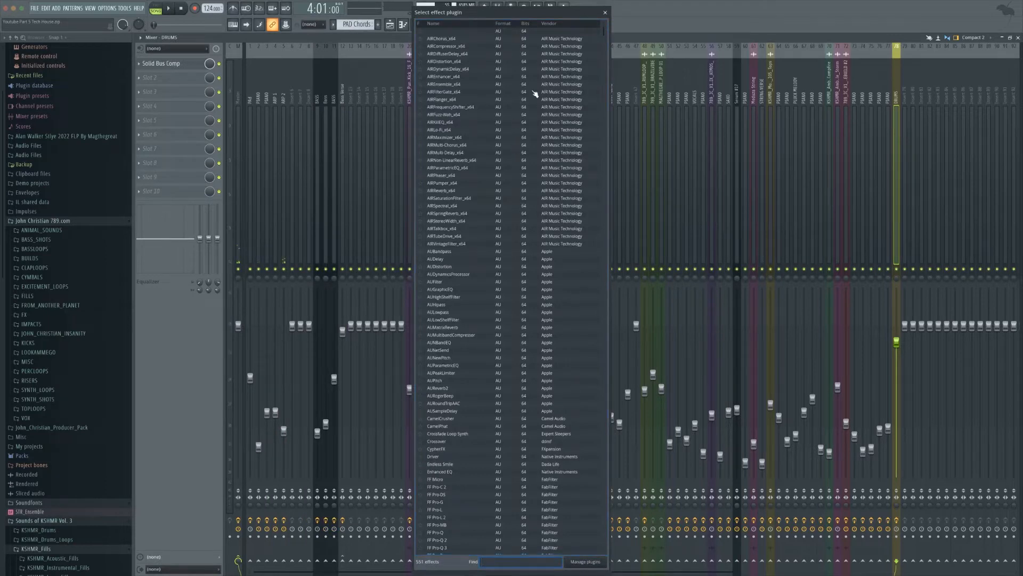
{"action": "type", "text": "eq"}
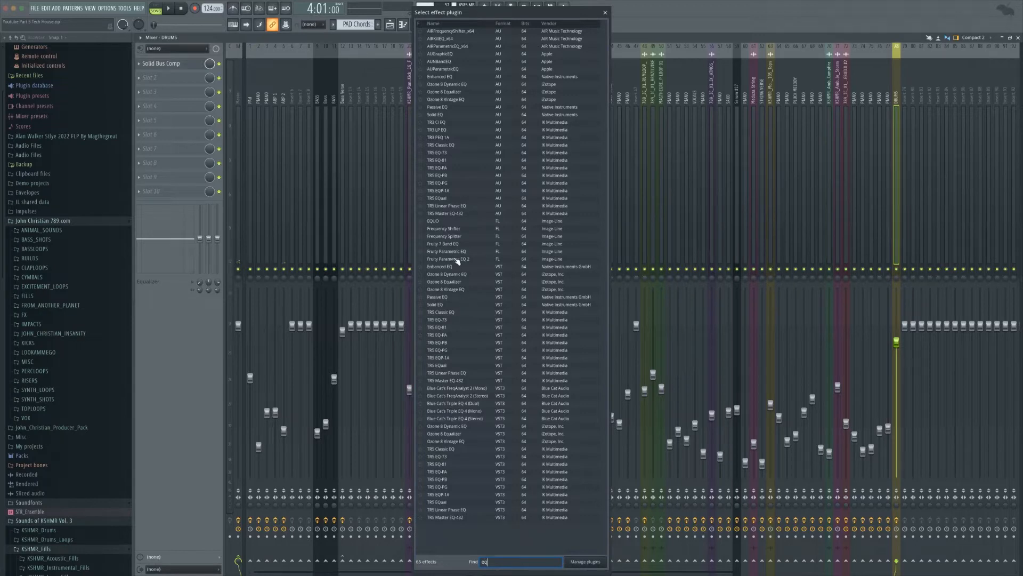
{"action": "left_click", "coordinate": [605, 12]}
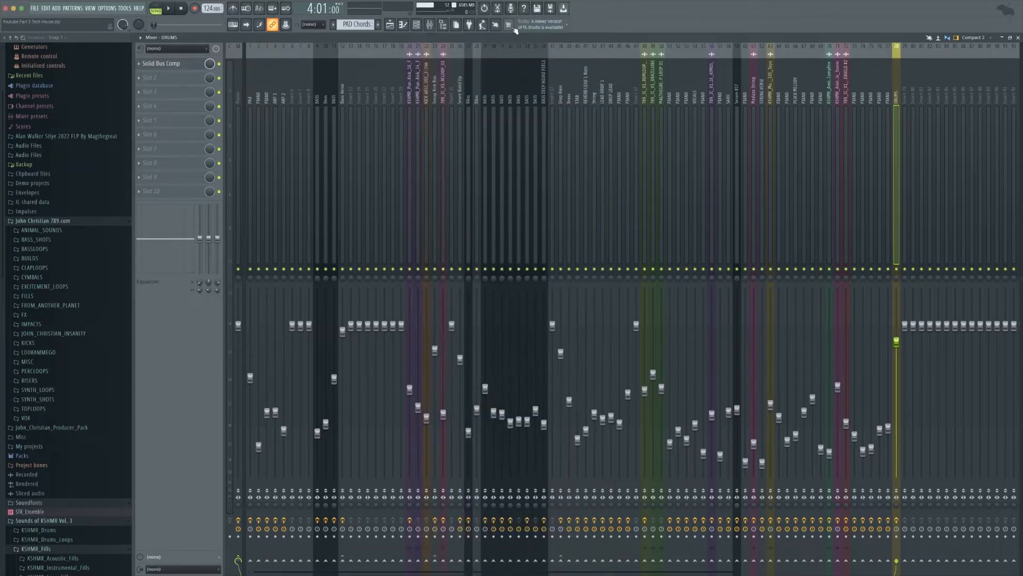
Load Fruity Parametric EQ 2 into the second effect slot of the DRUMS track.
{"action": "left_click", "coordinate": [160, 77]}
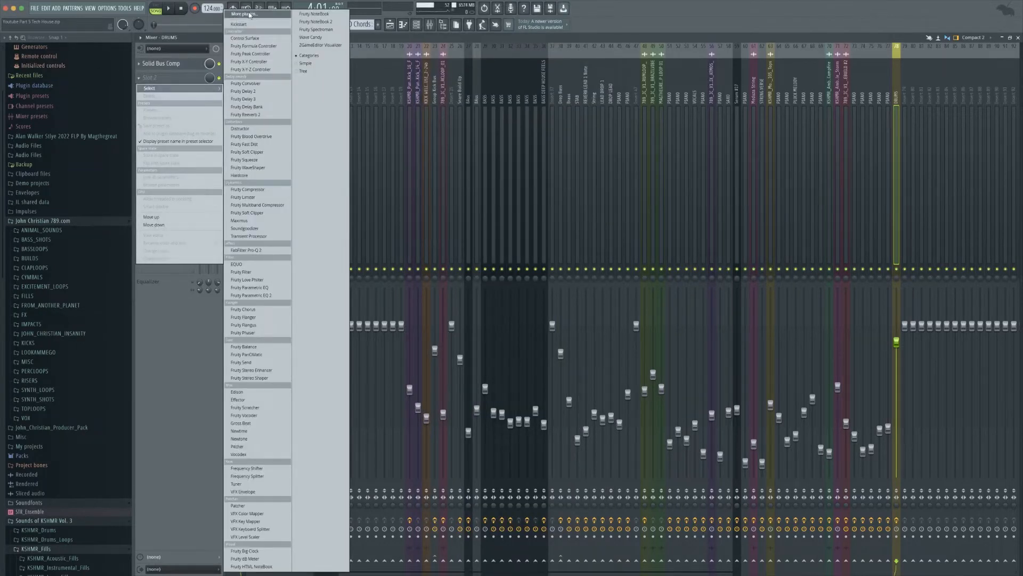
{"action": "left_click", "coordinate": [251, 295]}
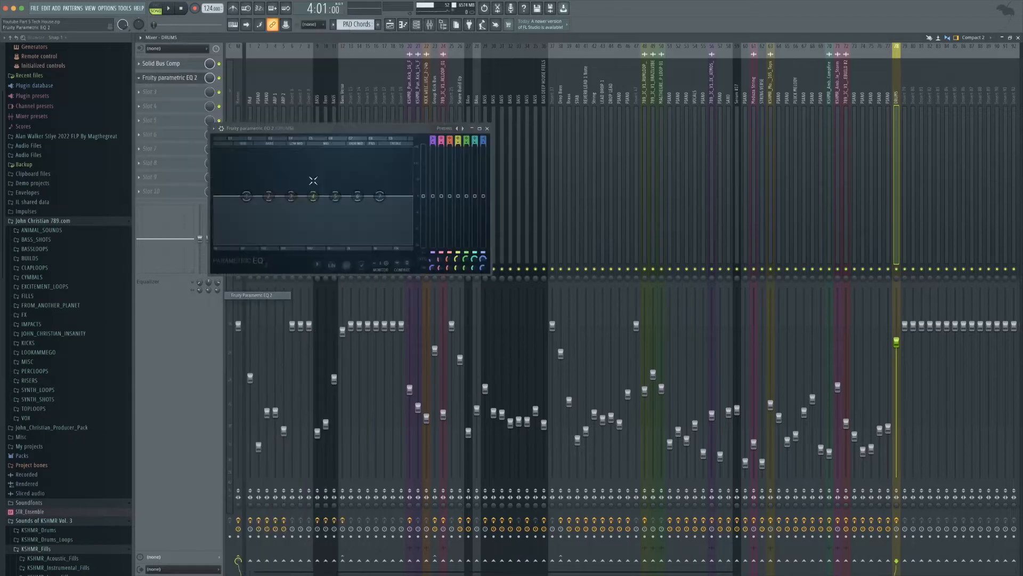
Change the EQ's first band to a high-pass filter and raise its cutoff to remove the low end of the drums.
{"action": "right_click", "coordinate": [246, 196]}
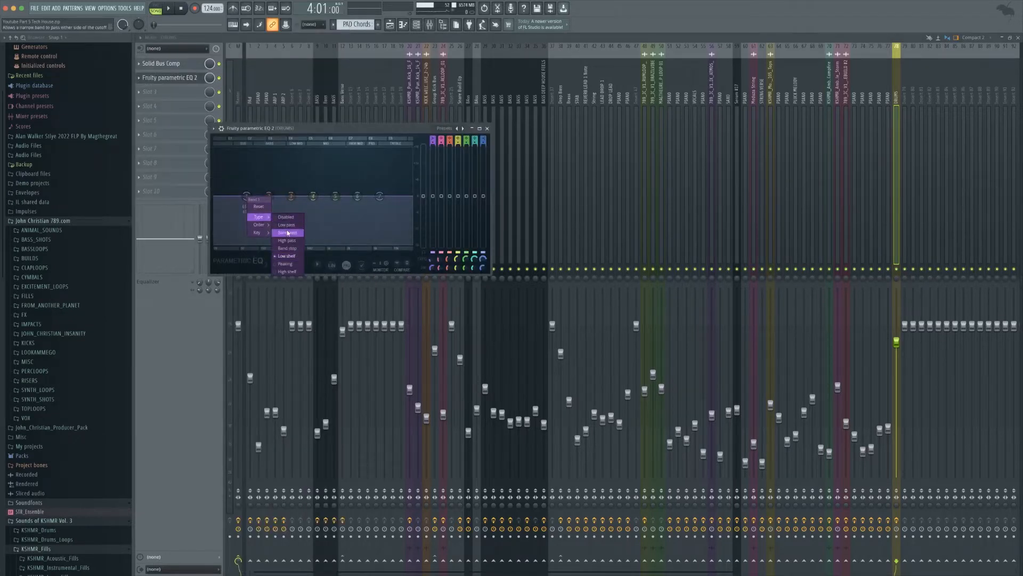
{"action": "left_click", "coordinate": [285, 232]}
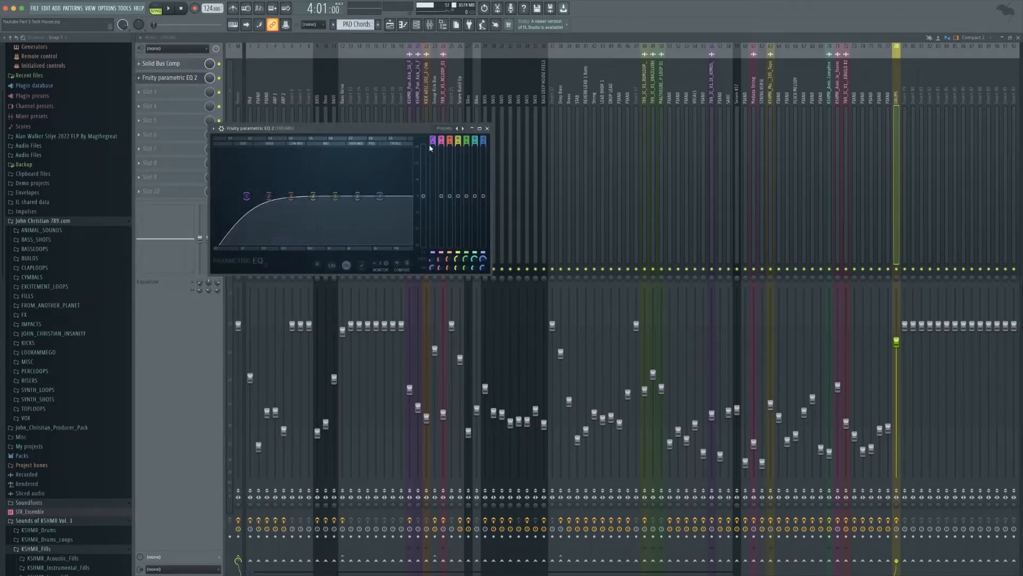
{"action": "left_click_drag", "start_coordinate": [247, 196], "coordinate": [265, 196]}
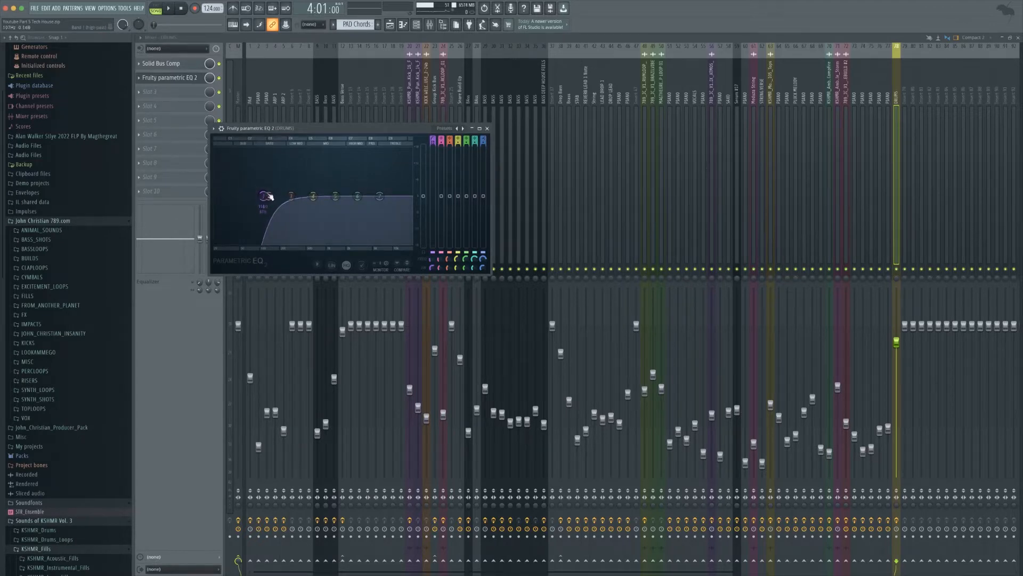
{"action": "left_click", "coordinate": [176, 78]}
Load the VST version of Helper-Saturator into the third effect slot of the DRUMS track and close its window.
{"action": "left_click", "coordinate": [174, 94]}
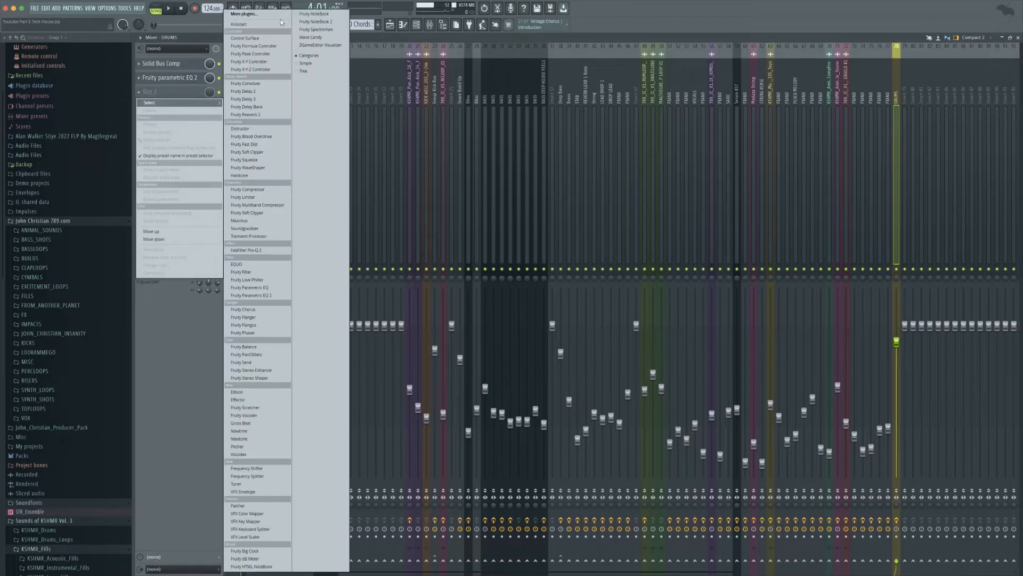
{"action": "left_click", "coordinate": [255, 15]}
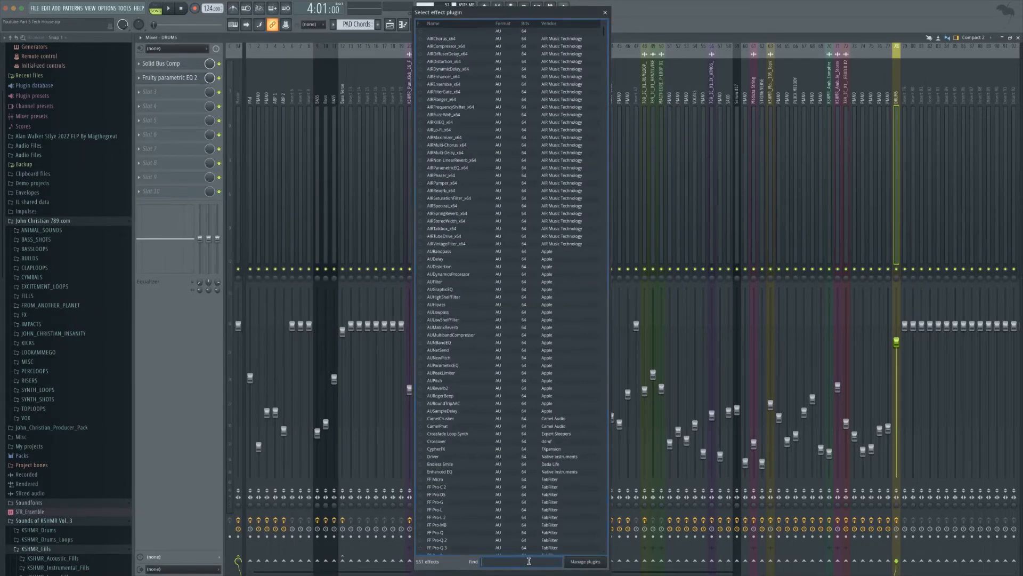
{"action": "type", "text": "helper"}
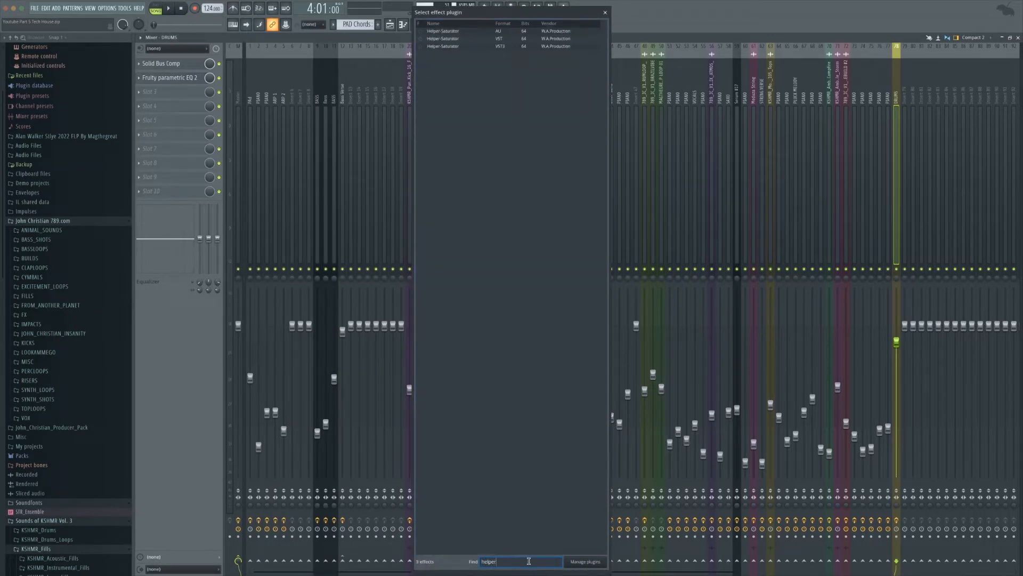
{"action": "left_click", "coordinate": [455, 40]}
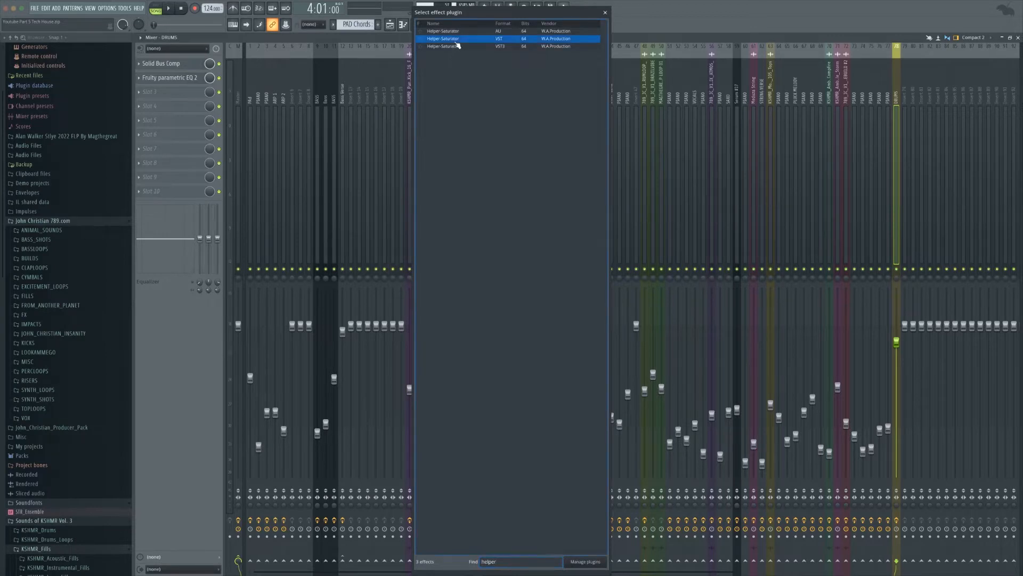
{"action": "double_click", "coordinate": [456, 42]}
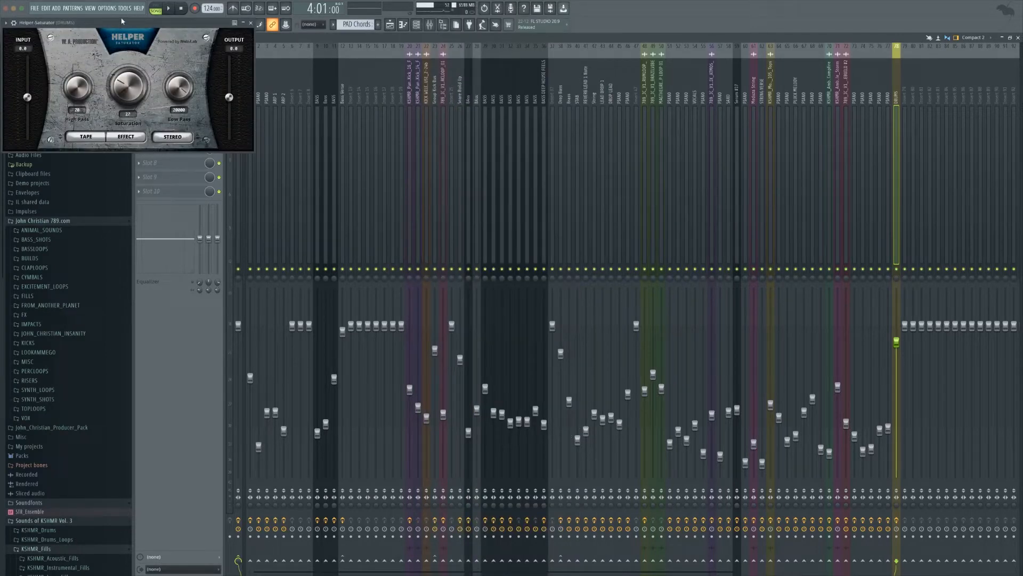
{"action": "left_click", "coordinate": [250, 24]}
Load Fruity Blood Overdrive into the fourth effect slot of the DRUMS track and close its window.
{"action": "left_click", "coordinate": [160, 106]}
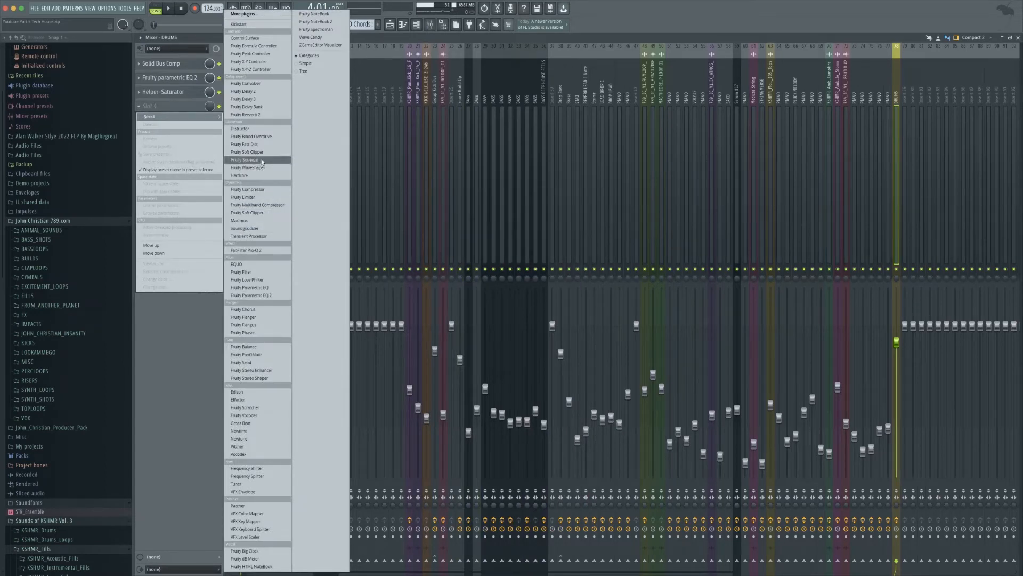
{"action": "left_click", "coordinate": [273, 136]}
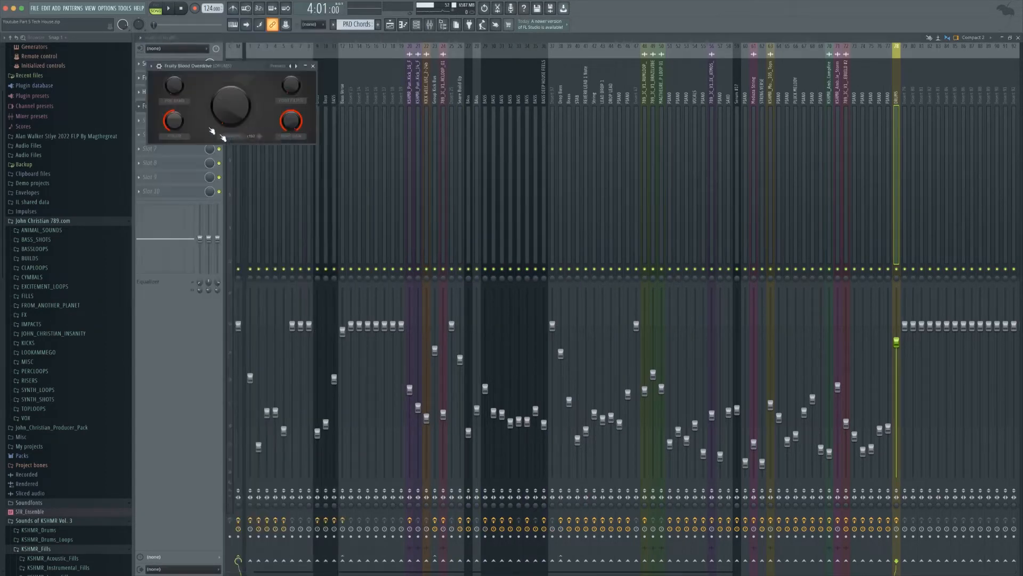
{"action": "left_click", "coordinate": [313, 66]}
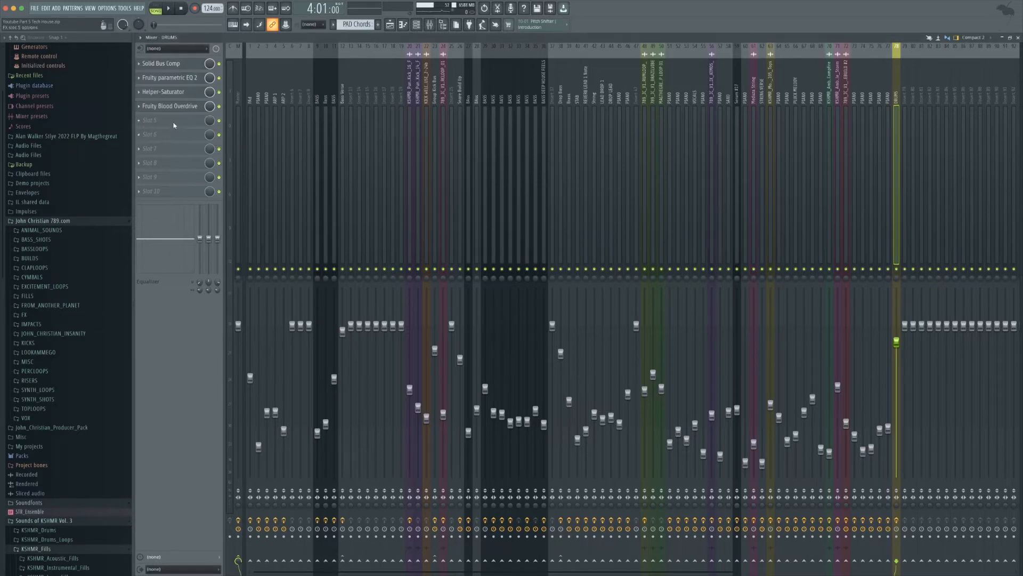
Load the VST version of ValhallaRoom into the fifth effect slot of the DRUMS track and set its mix to 6.9%.
{"action": "left_click", "coordinate": [160, 119]}
{"action": "left_click", "coordinate": [244, 13]}
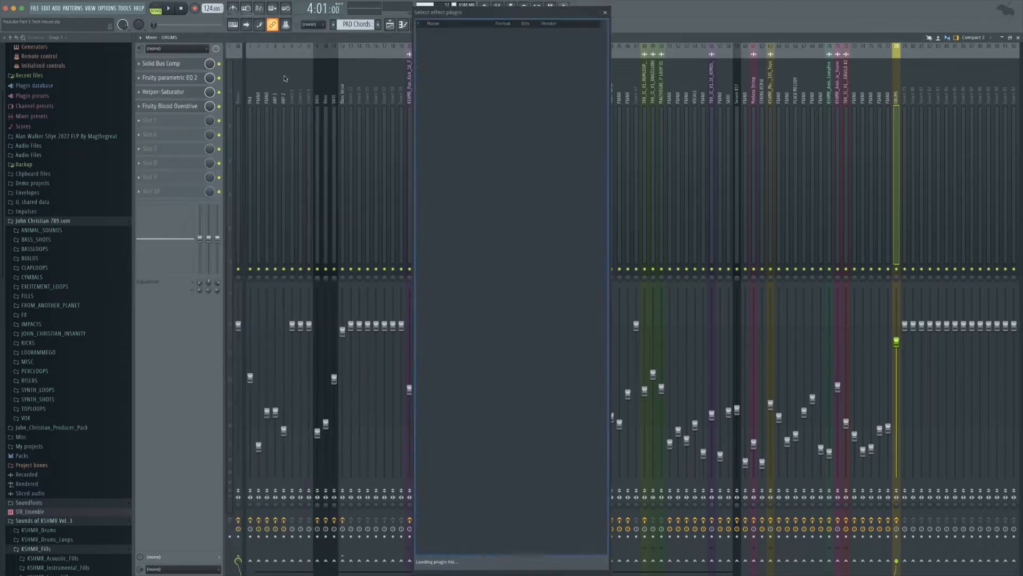
{"action": "type", "text": "val"}
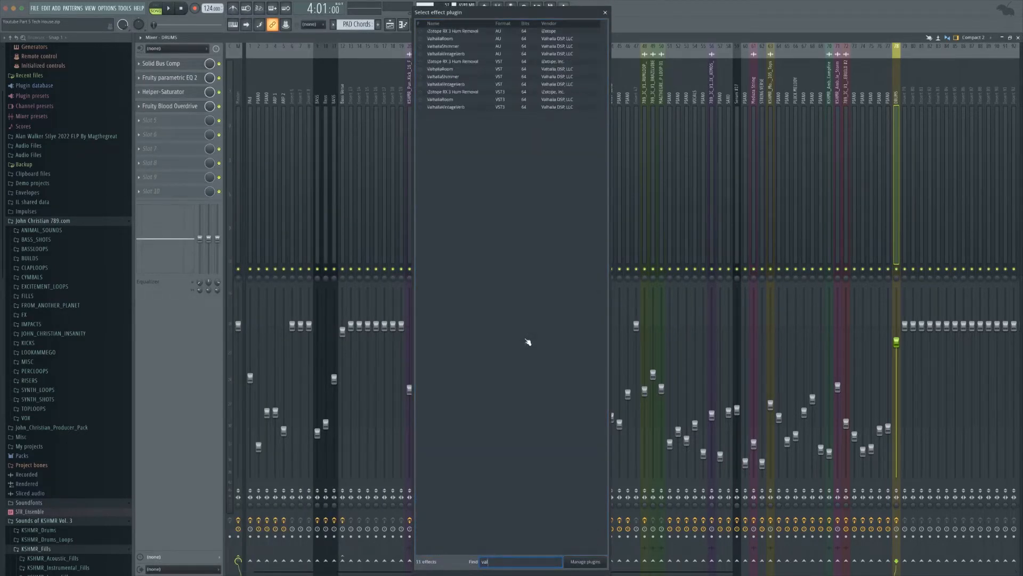
{"action": "left_click", "coordinate": [452, 69]}
{"action": "double_click", "coordinate": [452, 69]}
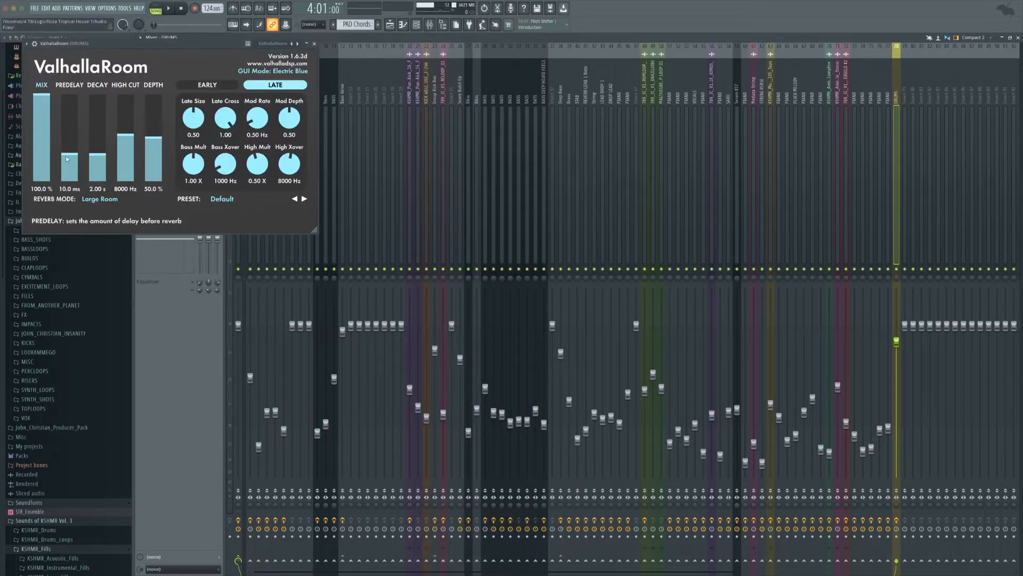
{"action": "left_click_drag", "start_coordinate": [42, 96], "coordinate": [49, 176]}
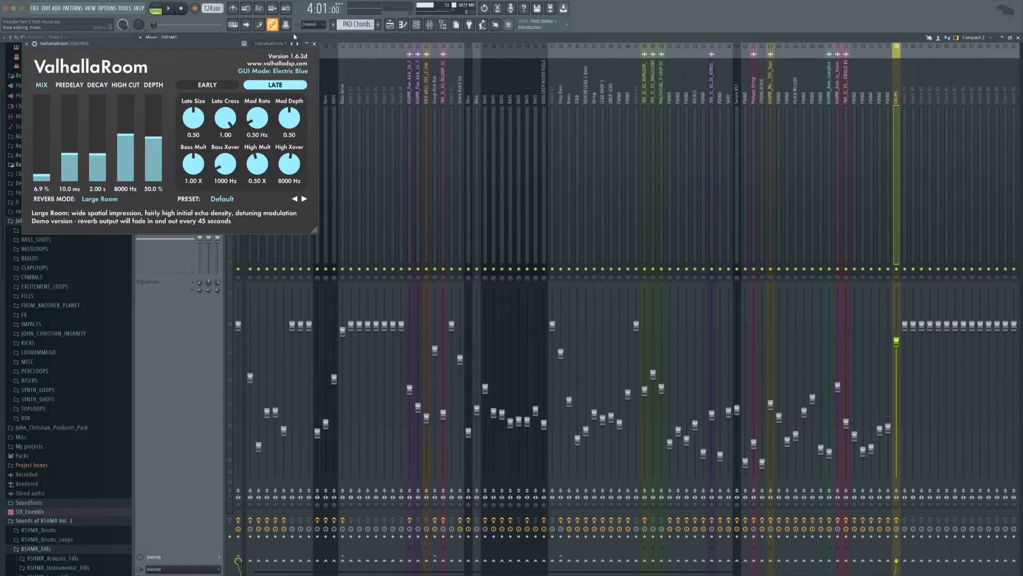
{"action": "left_click", "coordinate": [314, 44]}
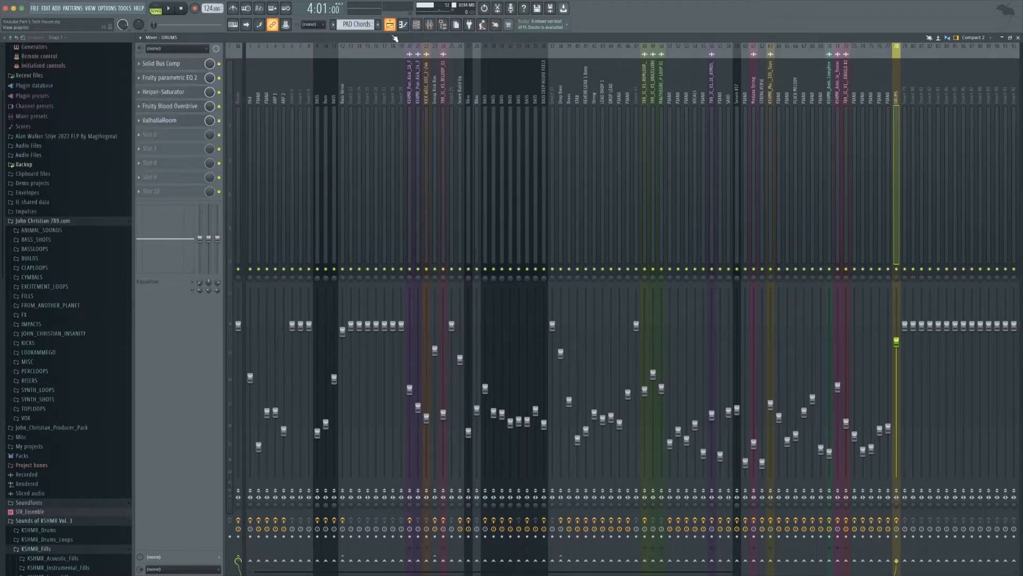
Play back the song and rebalance the DRUMS track's volume fader to a lower level.
{"action": "left_click", "coordinate": [390, 25]}
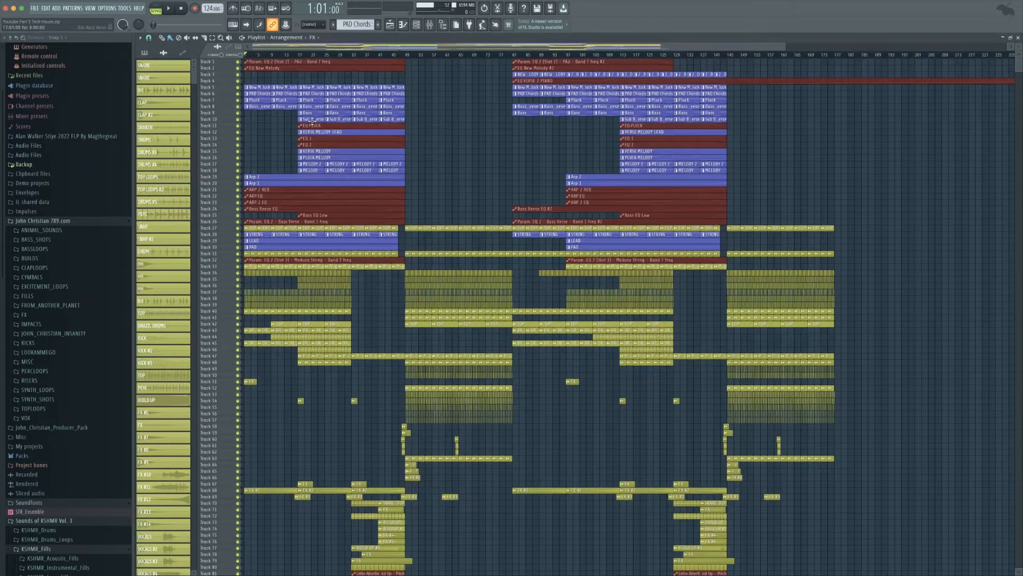
{"action": "key", "text": "space"}
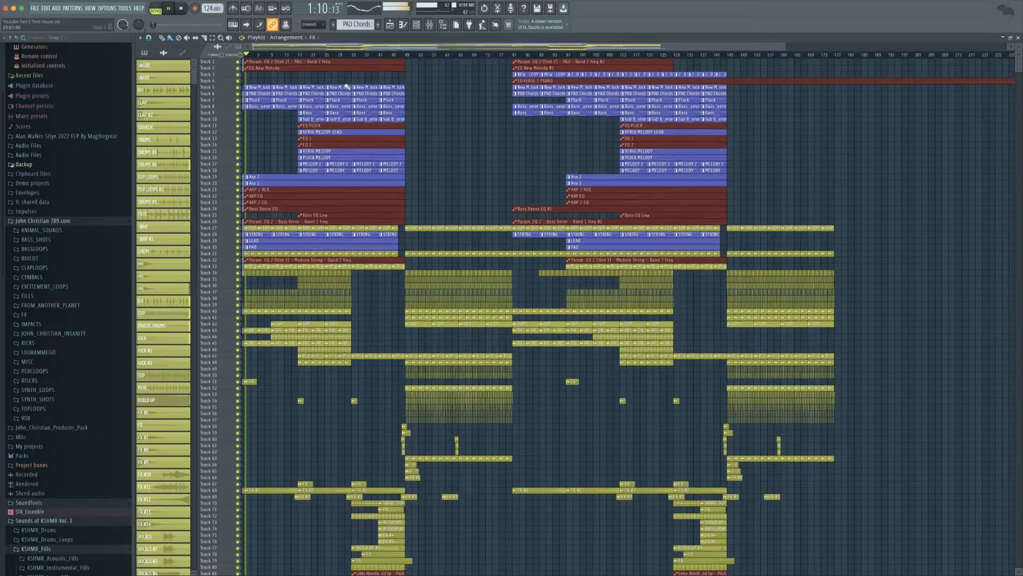
{"action": "left_click", "coordinate": [436, 27]}
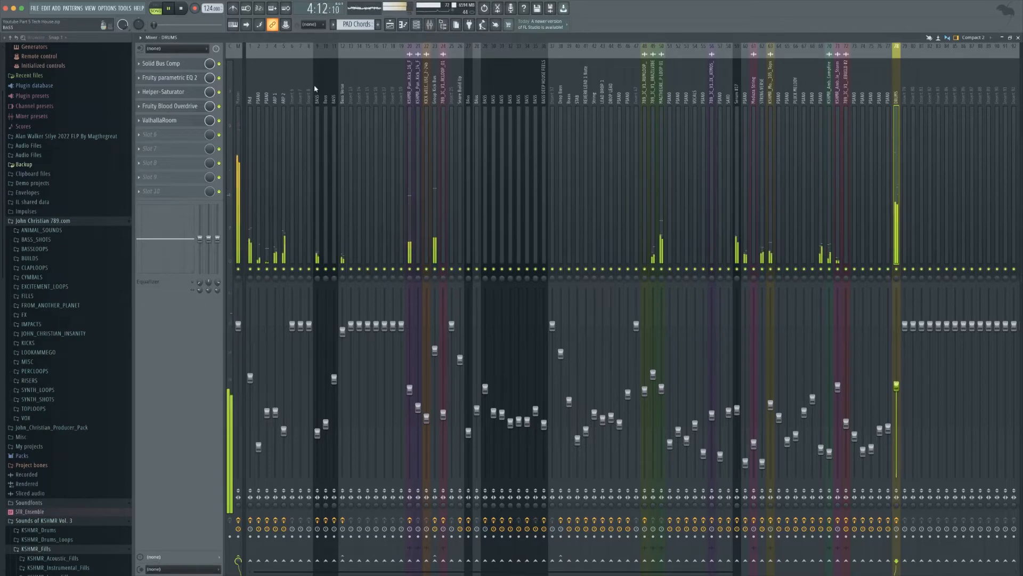
{"action": "left_click", "coordinate": [391, 24]}
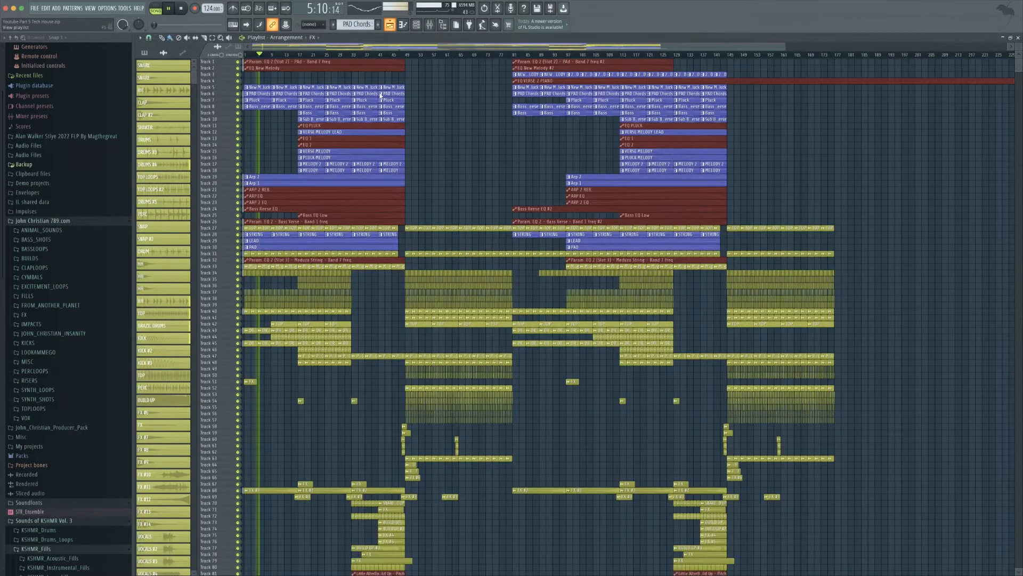
{"action": "key", "text": "space"}
{"action": "key", "text": "F9"}
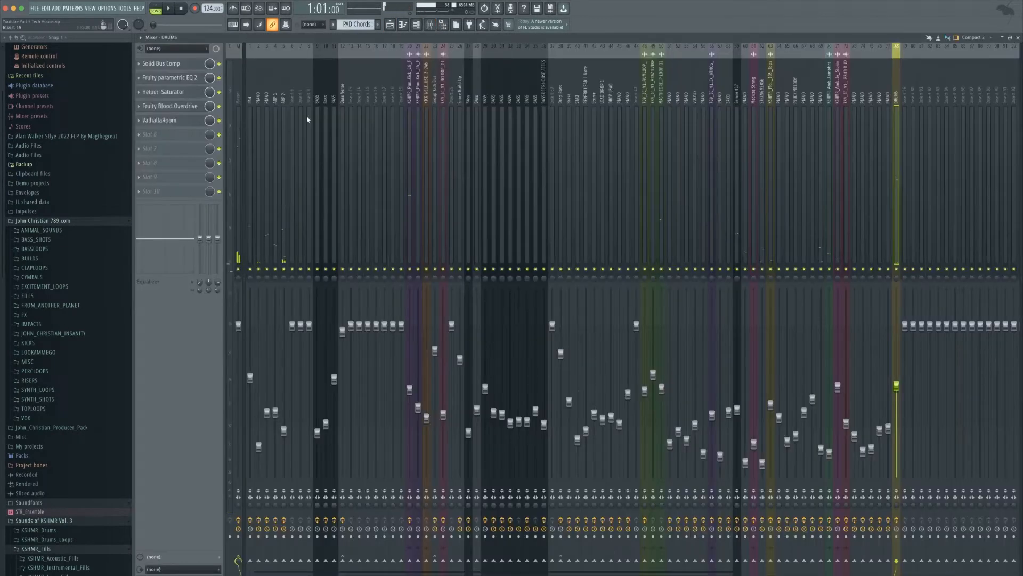
{"action": "left_click", "coordinate": [395, 27]}
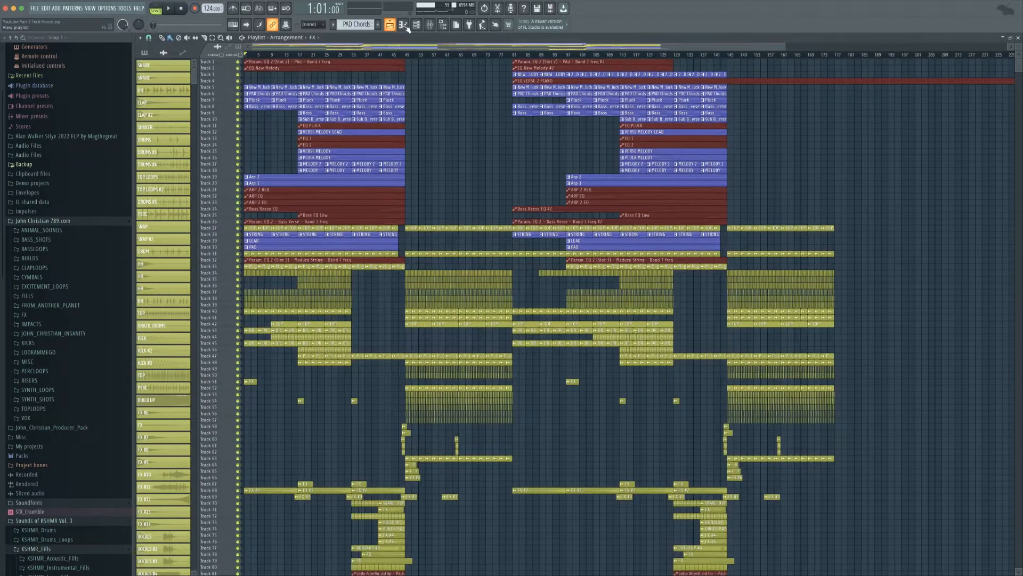
{"action": "left_click", "coordinate": [430, 30]}
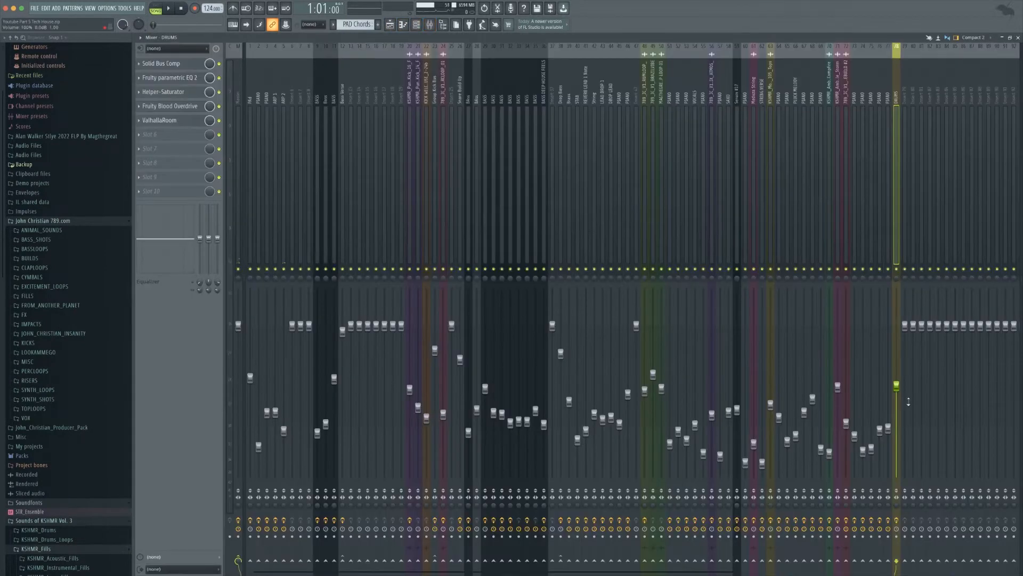
{"action": "key", "text": "space"}
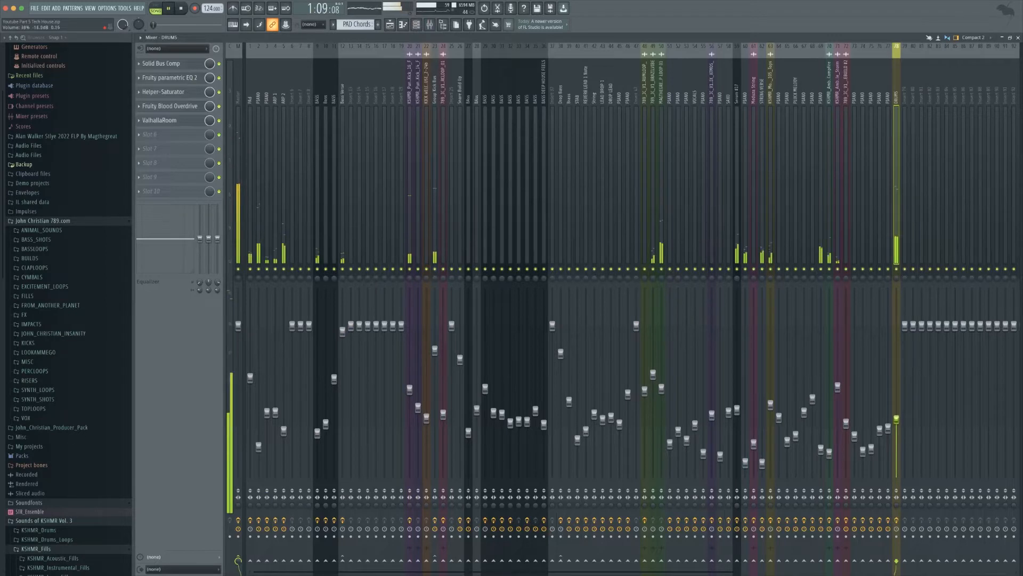
{"action": "left_click_drag", "start_coordinate": [897, 457], "coordinate": [897, 377]}
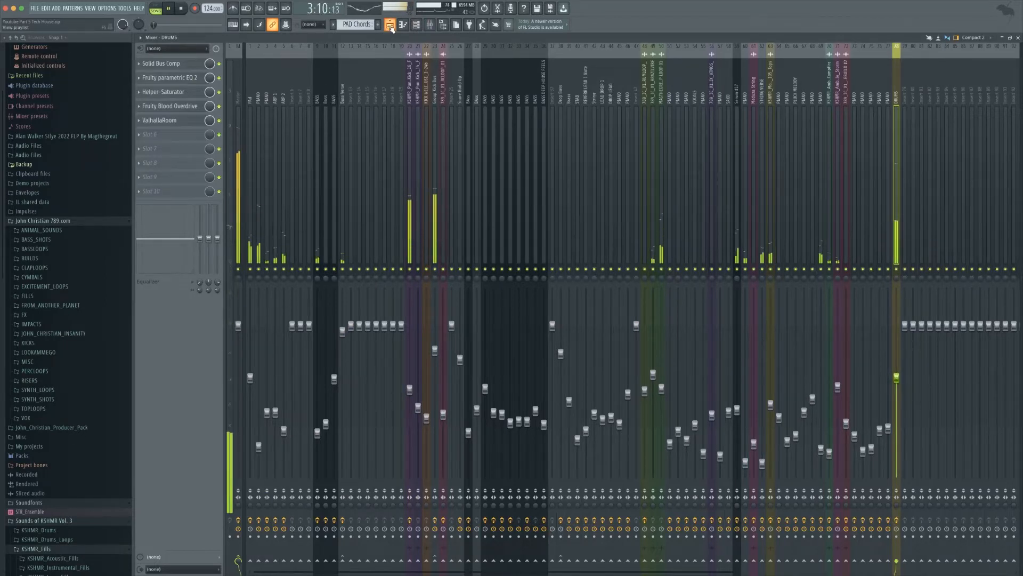
Reduce ValhallaRoom's mix on the DRUMS track to 2.4%, close the reverb, return to the playlist and stop playback.
{"action": "left_click", "coordinate": [200, 123]}
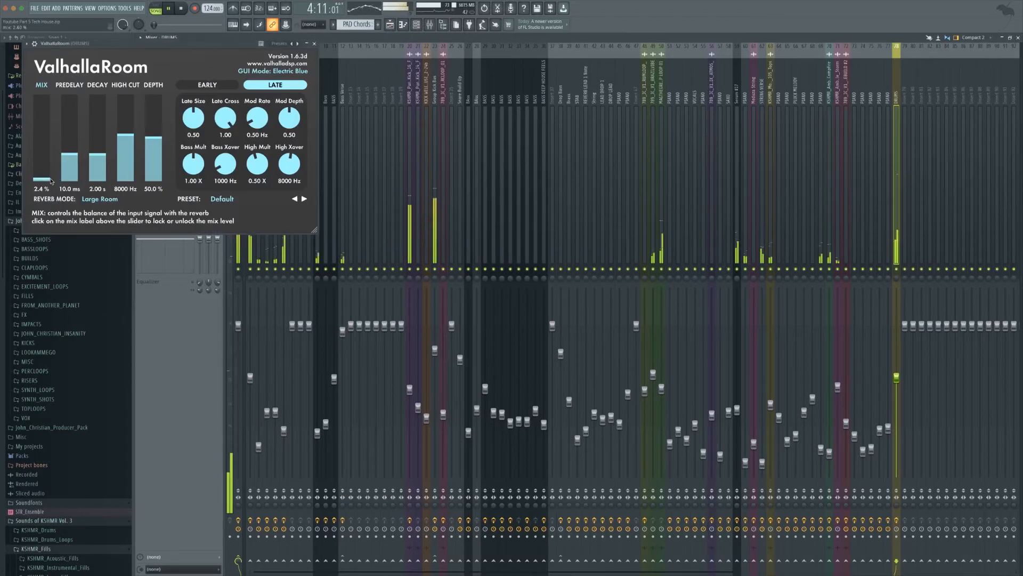
{"action": "left_click", "coordinate": [314, 43]}
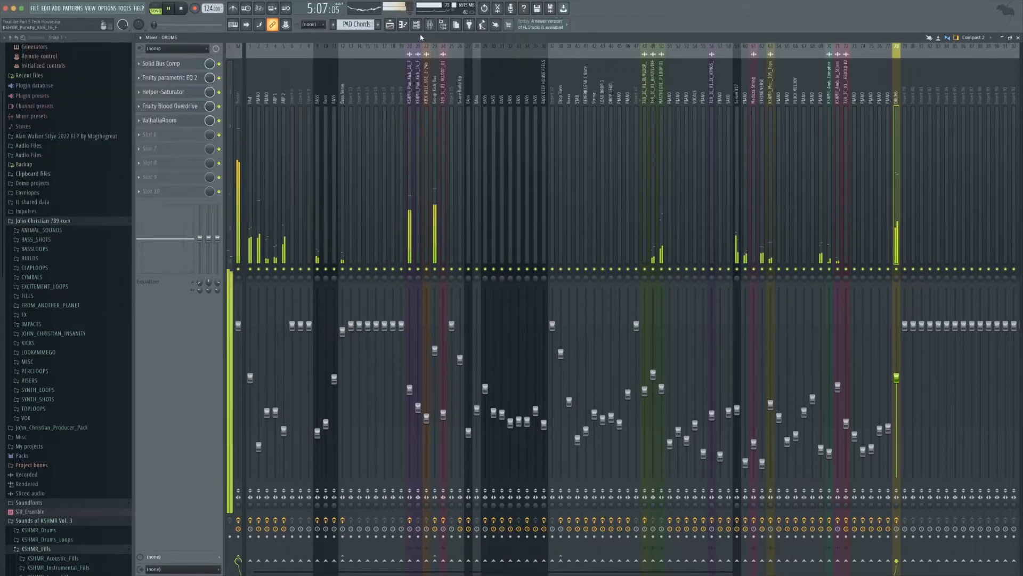
{"action": "left_click", "coordinate": [390, 25]}
{"action": "key", "text": "space"}
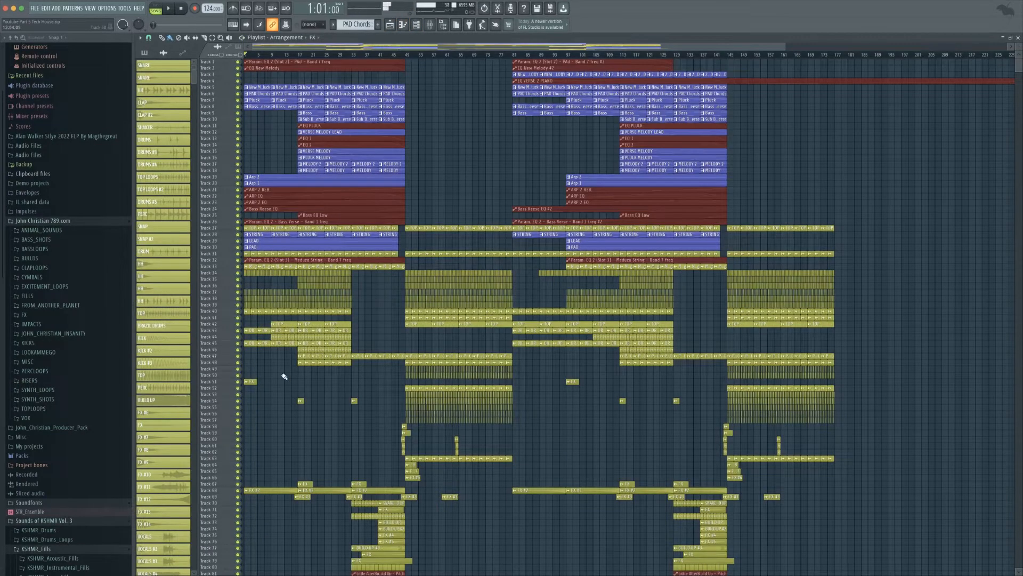
Check the channel settings of the FX #18 and FX #19 clips on playlist tracks 126 and 127.
{"action": "scroll", "coordinate": [262, 418], "scroll_direction": "down", "scroll_amount": 15}
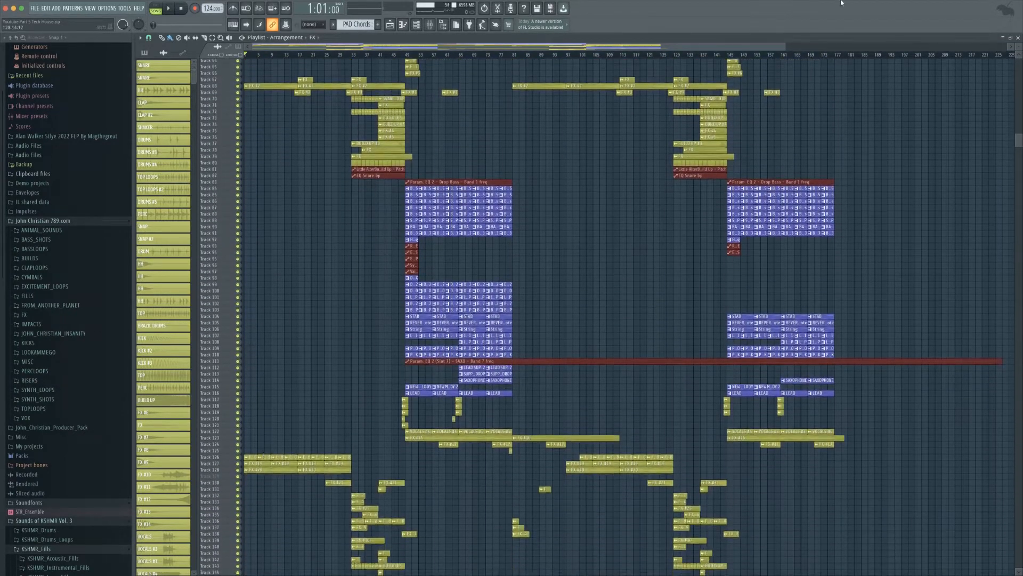
{"action": "left_click_drag", "start_coordinate": [783, 45], "coordinate": [281, 47]}
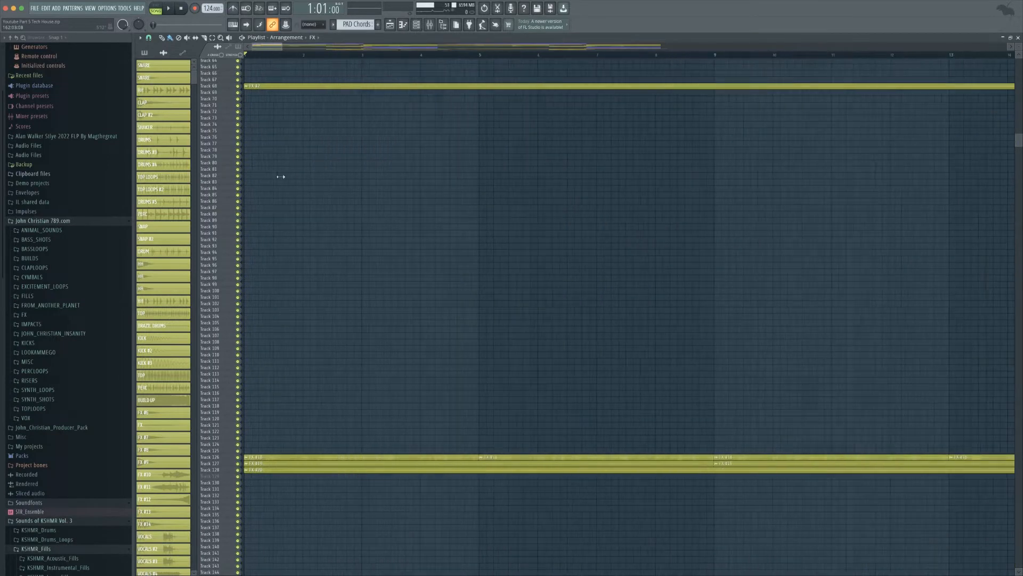
{"action": "scroll", "coordinate": [309, 380], "scroll_direction": "up", "scroll_amount": 2}
{"action": "scroll", "coordinate": [309, 380], "scroll_direction": "up", "scroll_amount": 1}
{"action": "scroll", "coordinate": [316, 397], "scroll_direction": "down", "scroll_amount": 5}
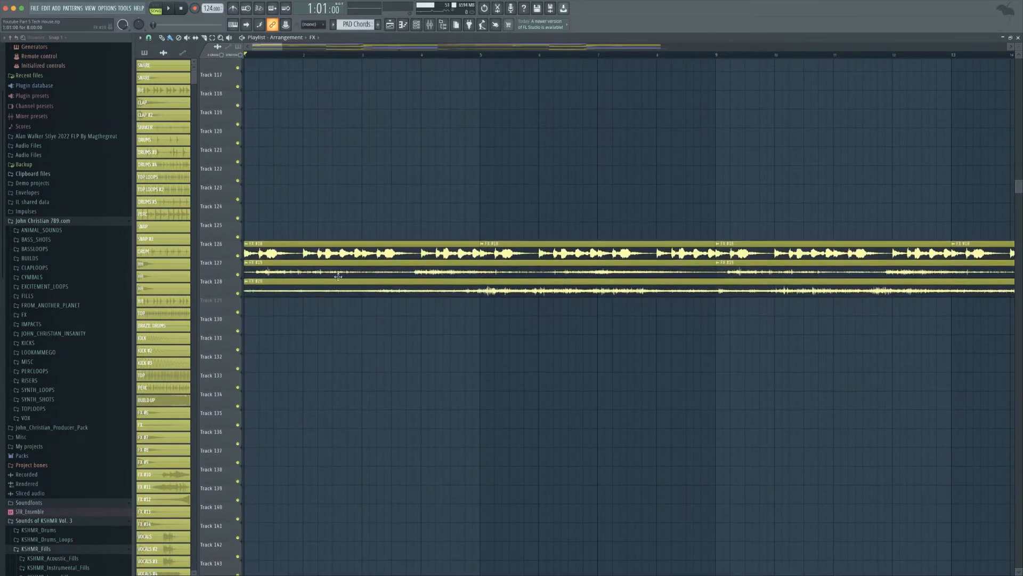
{"action": "double_click", "coordinate": [328, 253]}
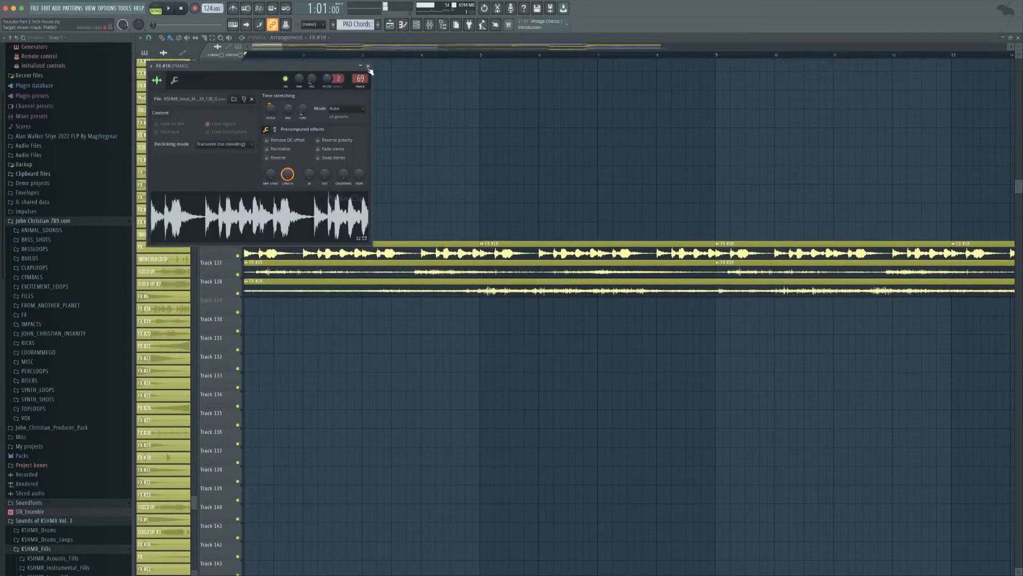
{"action": "left_click", "coordinate": [368, 66]}
{"action": "double_click", "coordinate": [341, 274]}
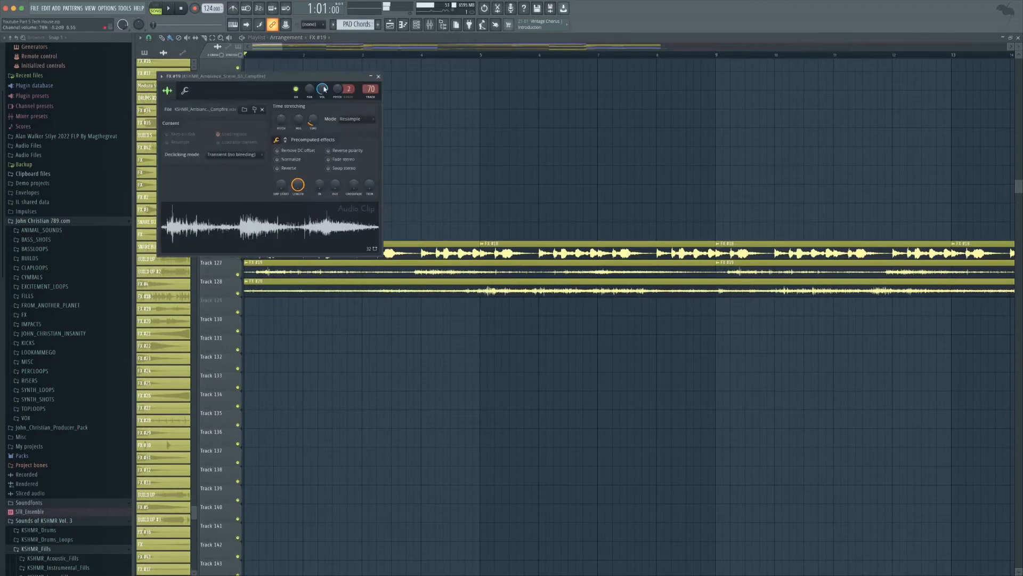
{"action": "left_click", "coordinate": [378, 77]}
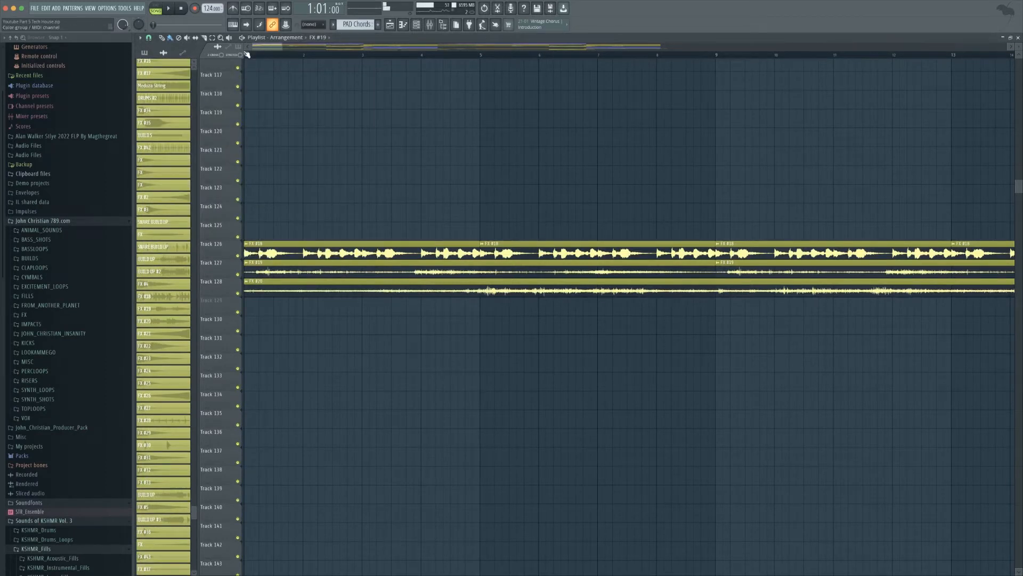
Check the channel settings of the FX #20 clip on playlist track 128 during playback, and look over the whole arrangement.
{"action": "key", "text": "space"}
{"action": "double_click", "coordinate": [289, 283]}
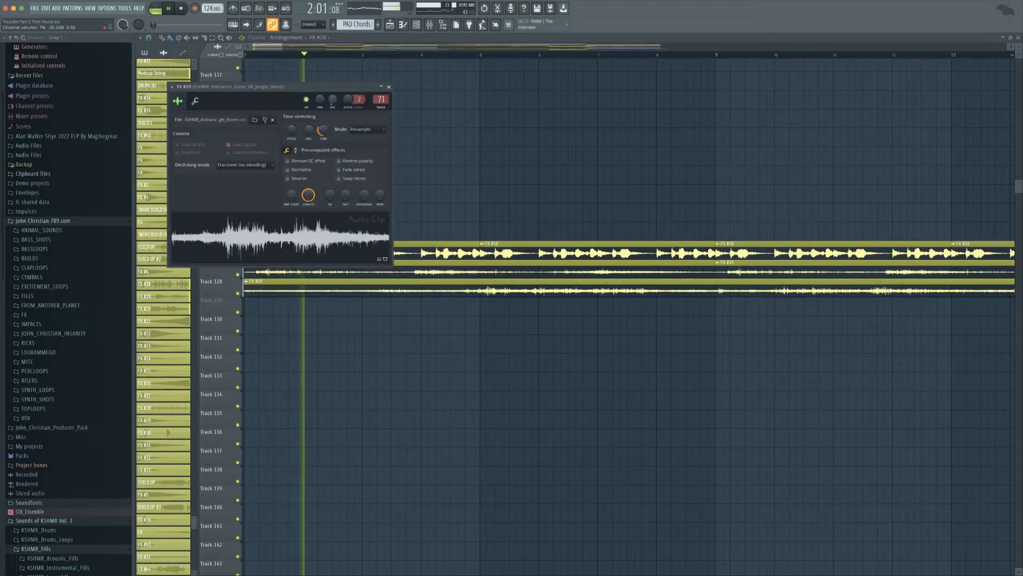
{"action": "left_click", "coordinate": [389, 86]}
{"action": "key", "text": "space"}
{"action": "left_click_drag", "start_coordinate": [282, 47], "coordinate": [669, 46]}
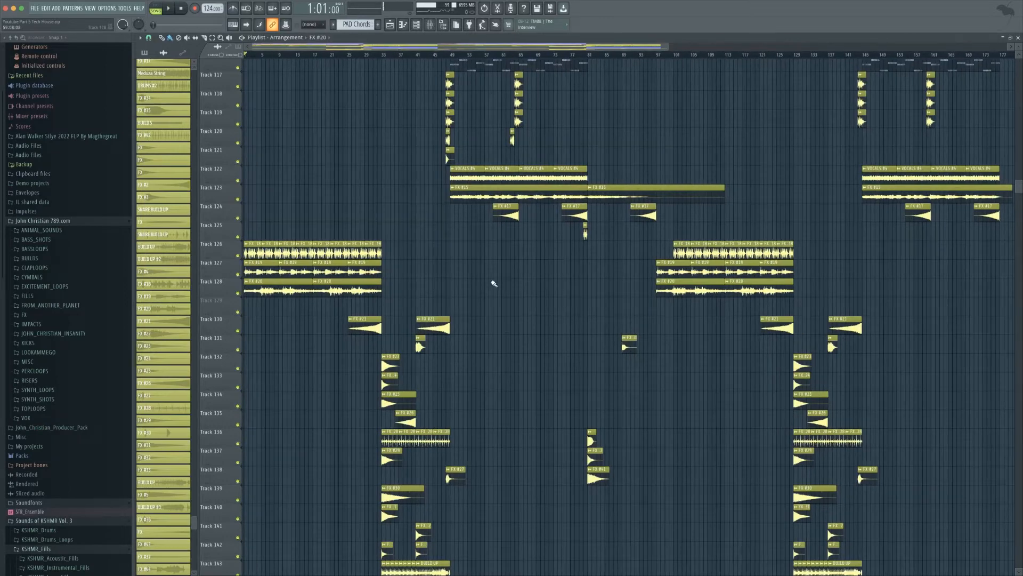
{"action": "scroll", "coordinate": [494, 283], "scroll_direction": "up", "scroll_amount": 20}
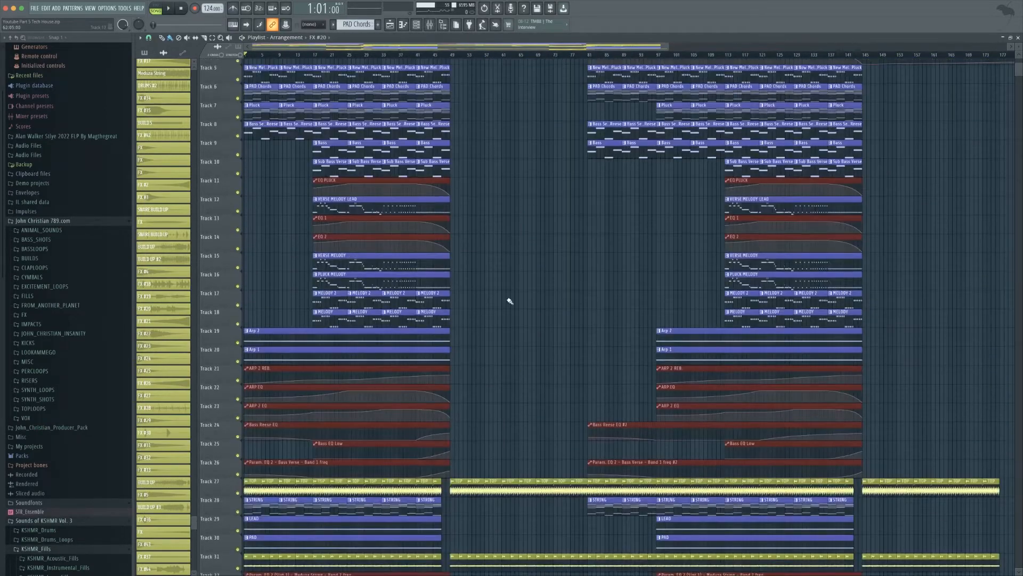
{"action": "scroll", "coordinate": [510, 301], "scroll_direction": "down", "scroll_amount": 5}
{"action": "scroll", "coordinate": [400, 378], "scroll_direction": "down", "scroll_amount": 2}
{"action": "scroll", "coordinate": [399, 377], "scroll_direction": "up", "scroll_amount": 2}
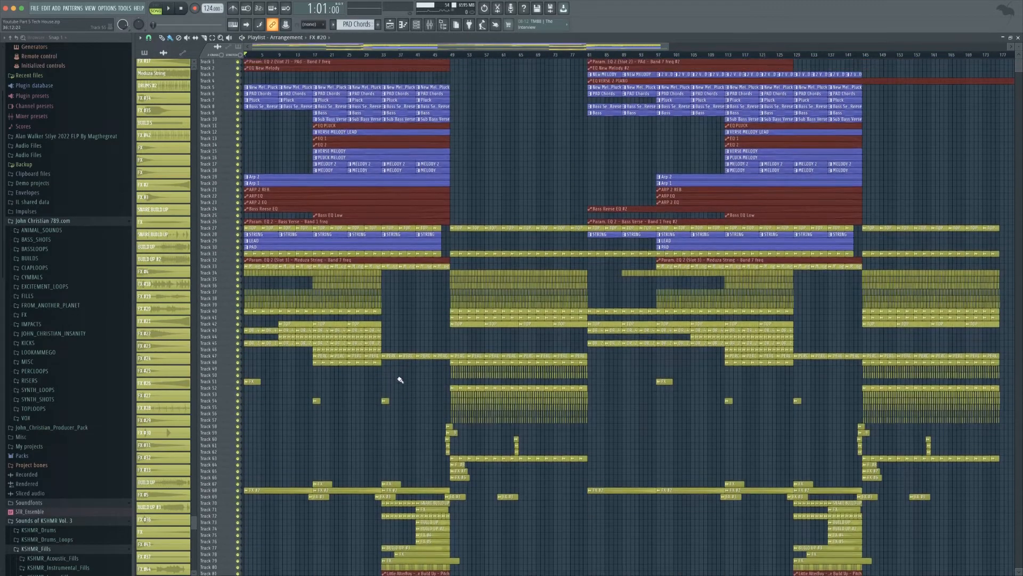
Load a second Fruity Parametric EQ 2 into the sixth effect slot of the DRUMS mixer track.
{"action": "left_click", "coordinate": [433, 25]}
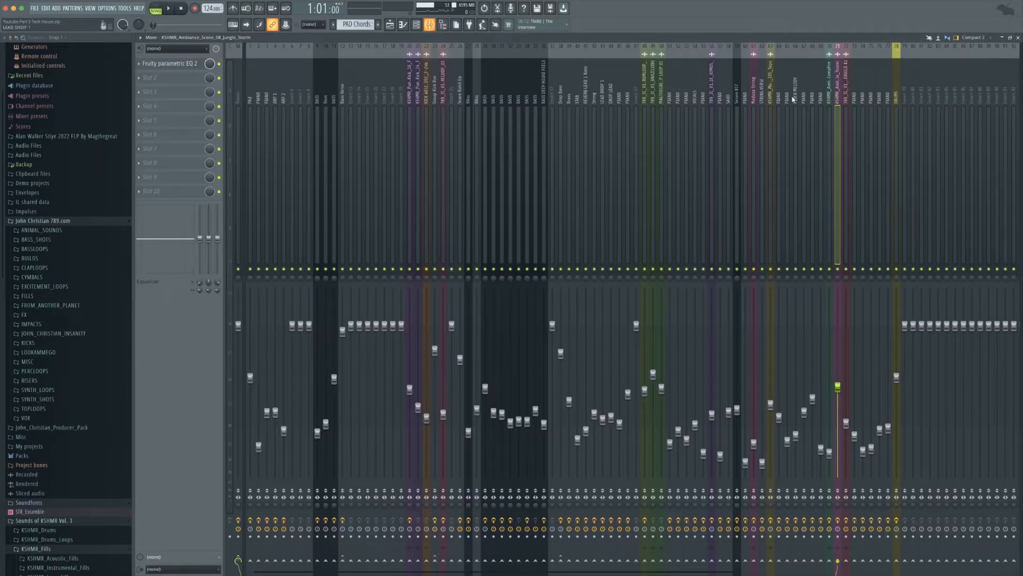
{"action": "left_click", "coordinate": [899, 228]}
{"action": "left_click", "coordinate": [176, 135]}
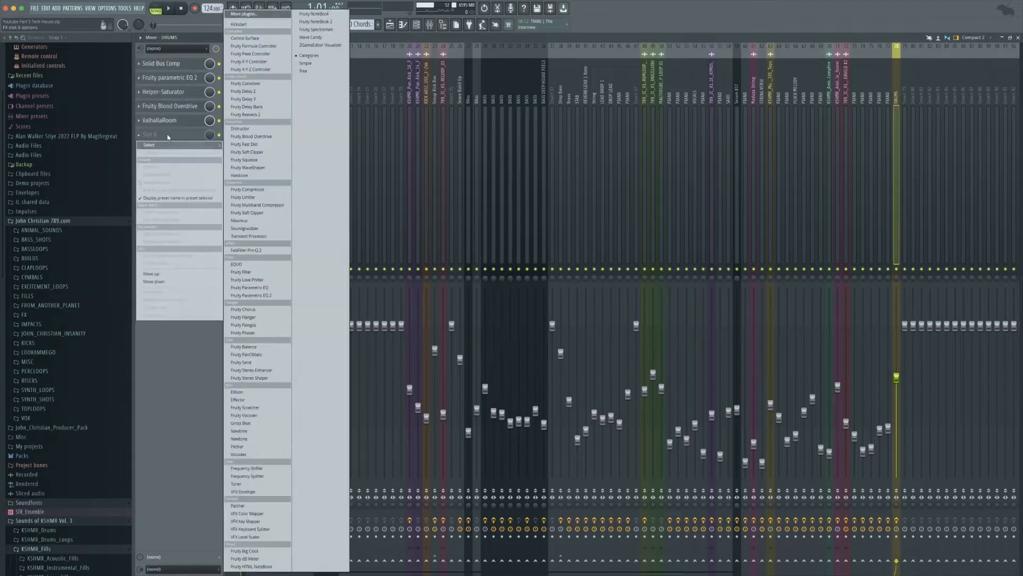
{"action": "left_click", "coordinate": [256, 295]}
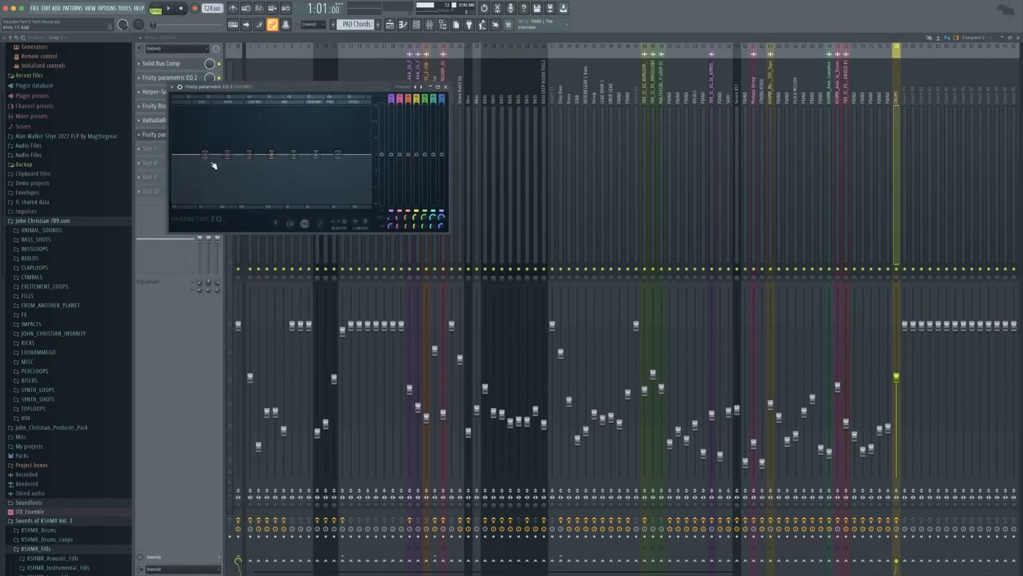
Set band 1 of the new EQ to a high-pass filter with the Gentle 4 order.
{"action": "right_click", "coordinate": [206, 155]}
{"action": "left_click", "coordinate": [237, 183]}
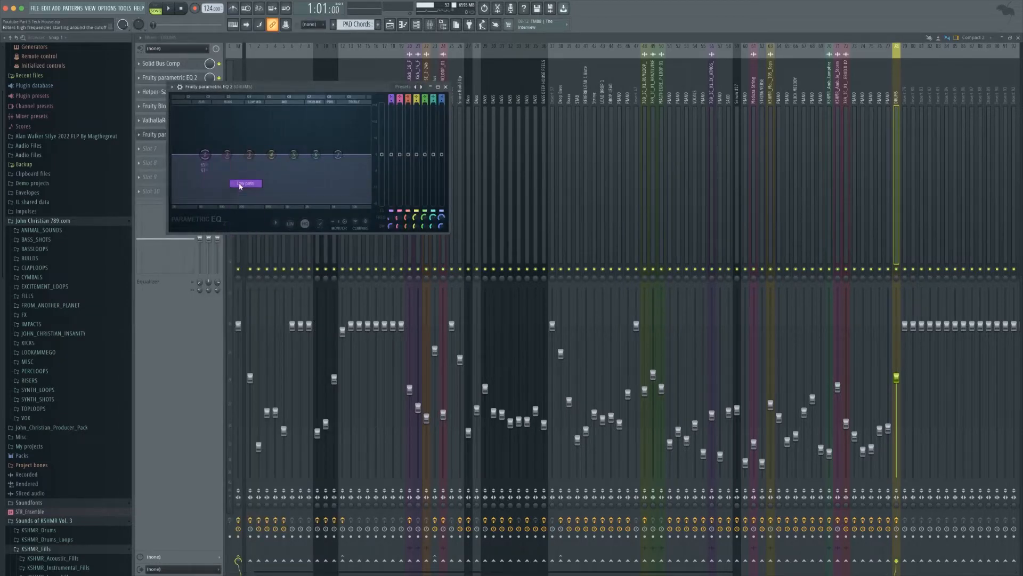
{"action": "right_click", "coordinate": [205, 155]}
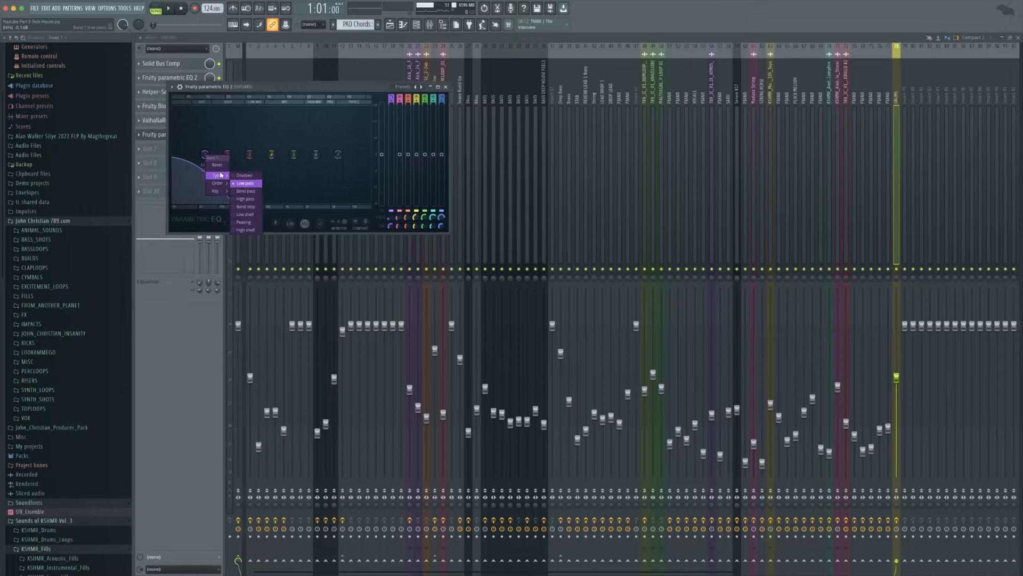
{"action": "left_click", "coordinate": [245, 198]}
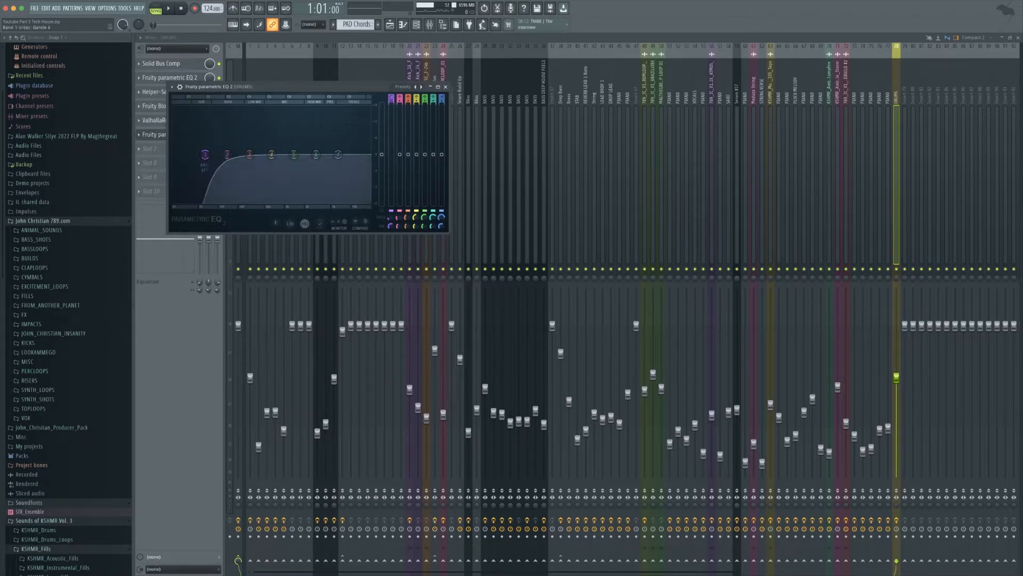
Fine-tune band 1's high-pass cutoff to slightly below its default frequency, close the EQ and play back the song.
{"action": "left_click_drag", "start_coordinate": [204, 155], "coordinate": [186, 154]}
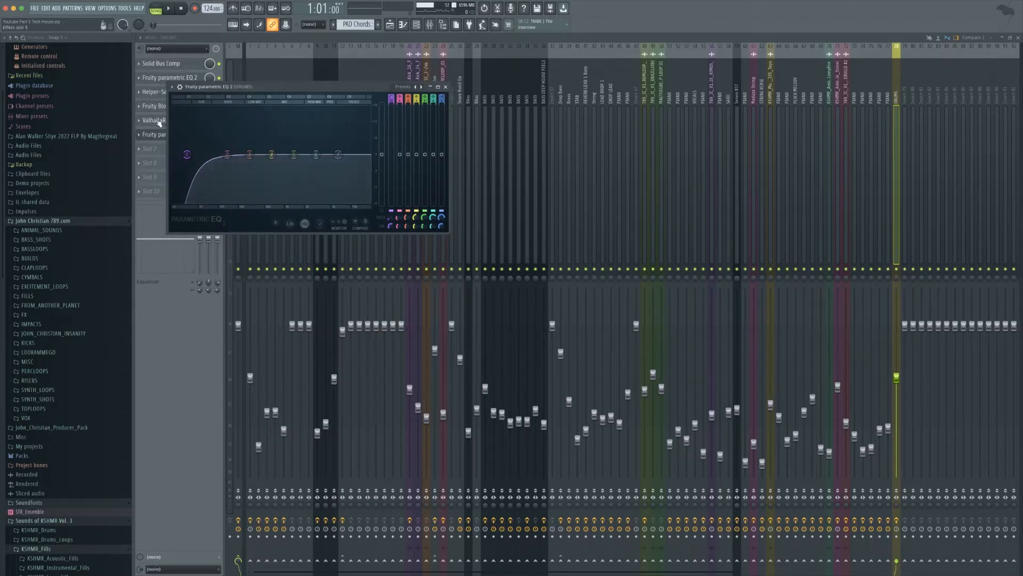
{"action": "left_click_drag", "start_coordinate": [342, 94], "coordinate": [410, 137]}
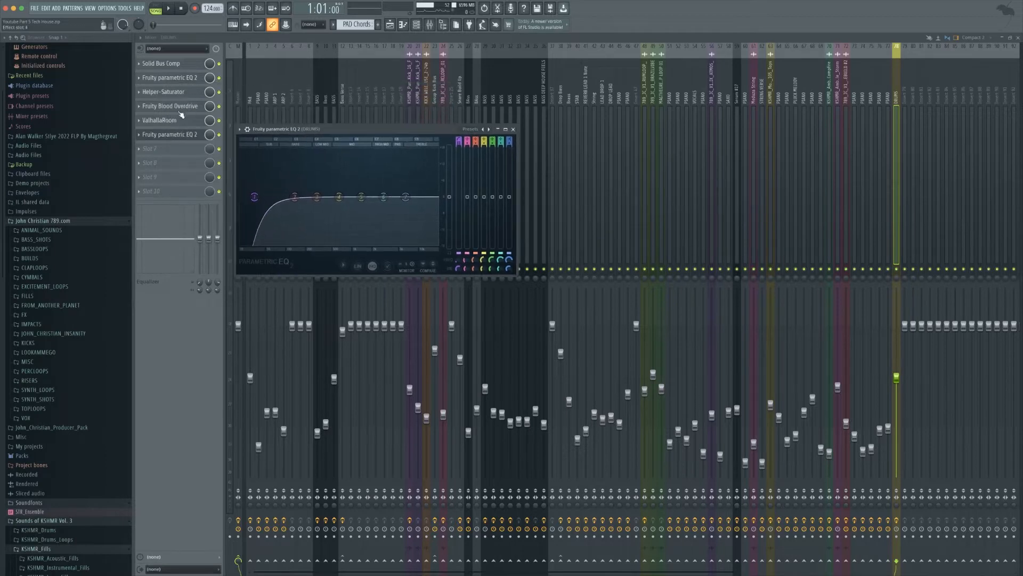
{"action": "key", "text": "ctrl+z"}
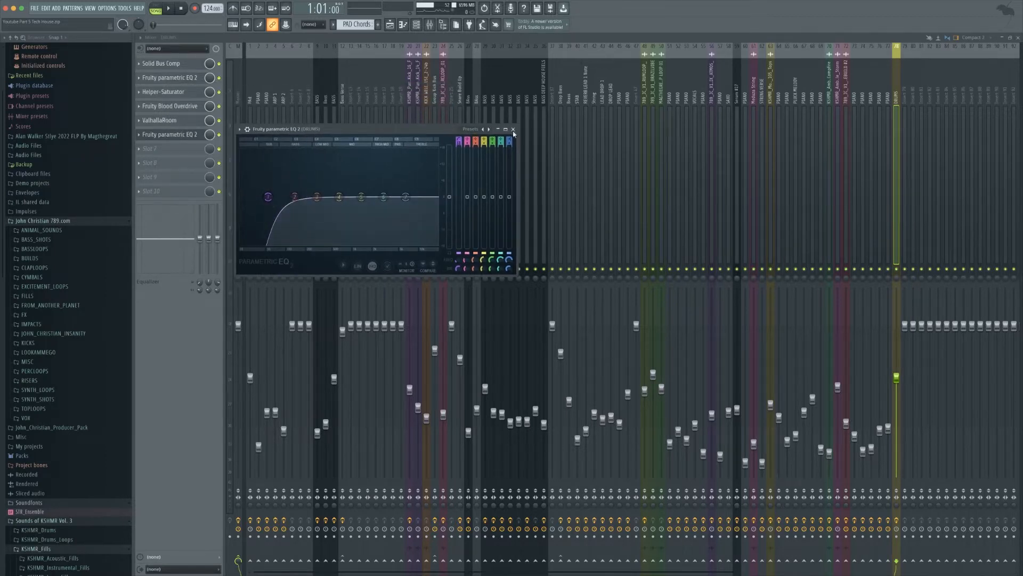
{"action": "left_click", "coordinate": [513, 129]}
{"action": "key", "text": "space"}
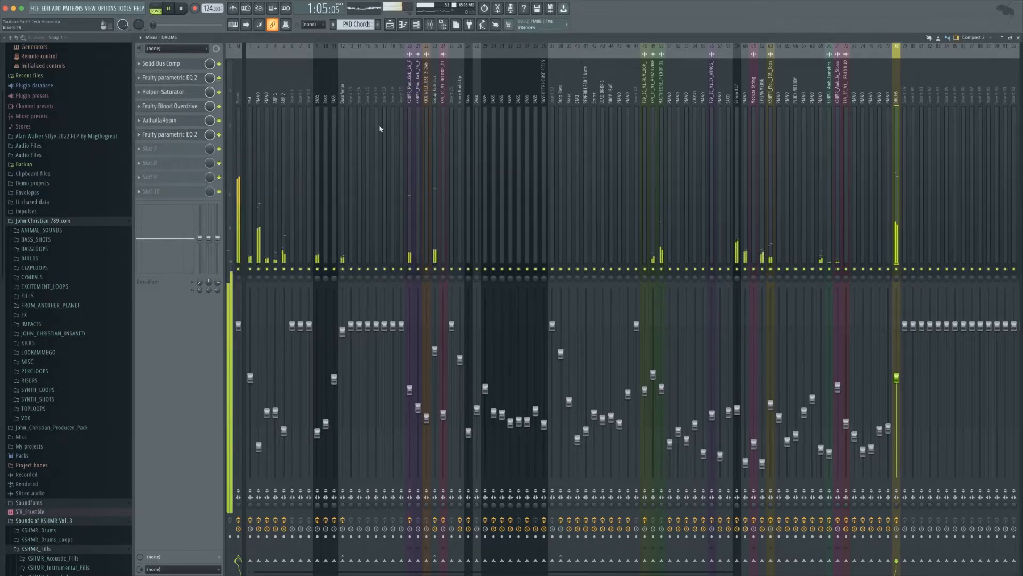
Look through the playlist arrangement, stop playback, and review the full list of channels in the channel rack.
{"action": "key", "text": "F5"}
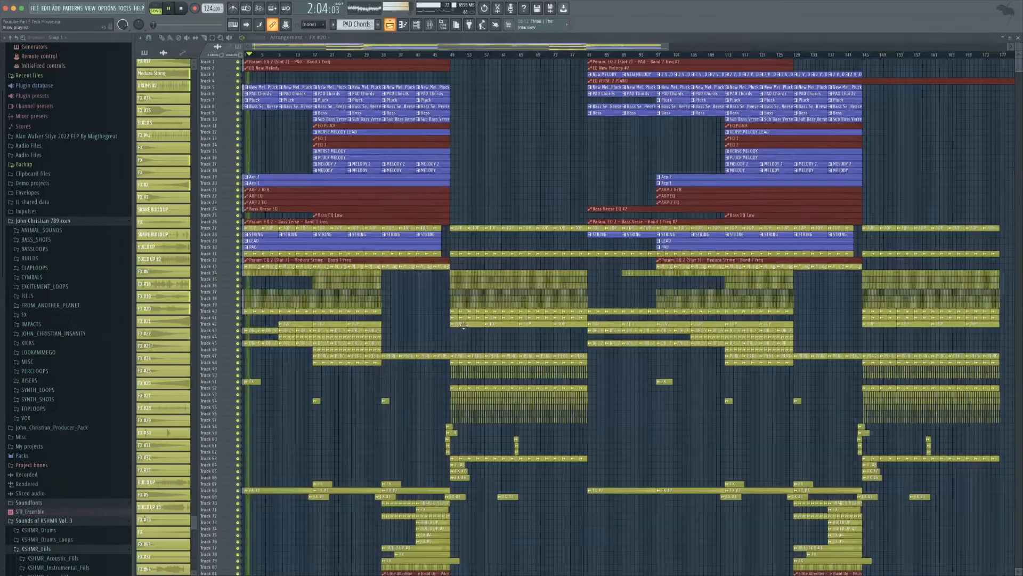
{"action": "scroll", "coordinate": [376, 397], "scroll_direction": "down", "scroll_amount": 9}
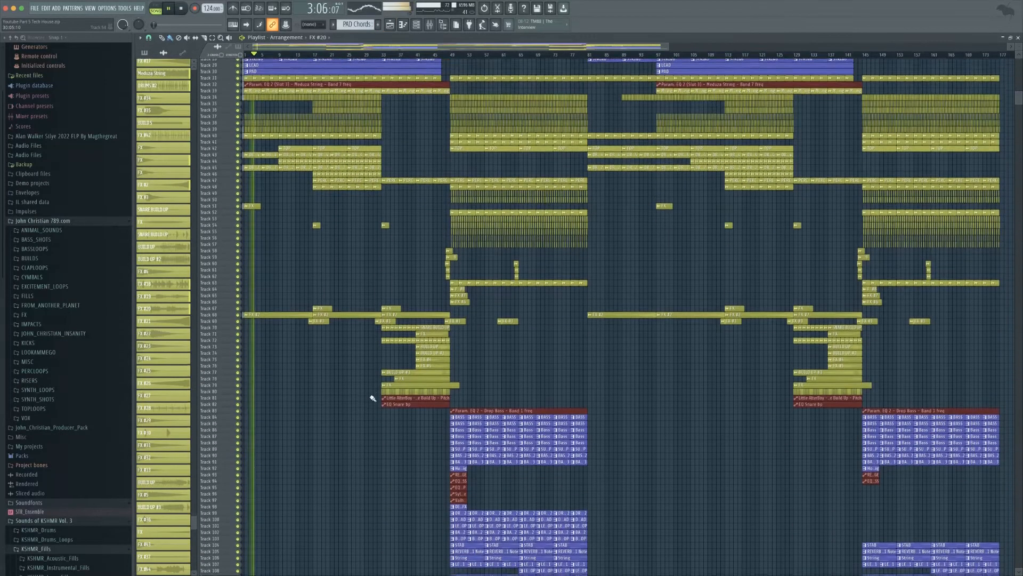
{"action": "scroll", "coordinate": [374, 398], "scroll_direction": "down", "scroll_amount": 20}
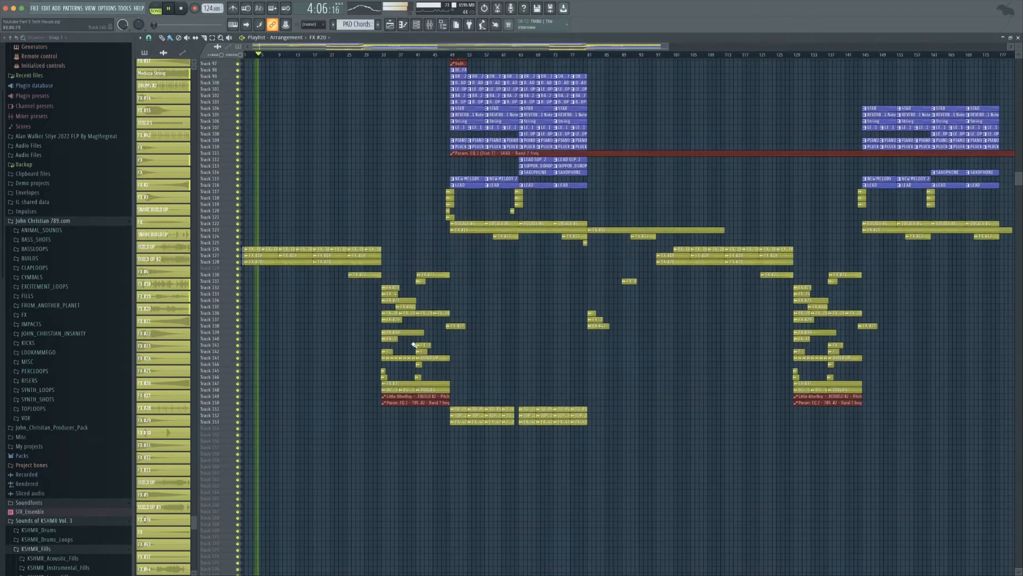
{"action": "key", "text": "space"}
{"action": "scroll", "coordinate": [414, 345], "scroll_direction": "up", "scroll_amount": 20}
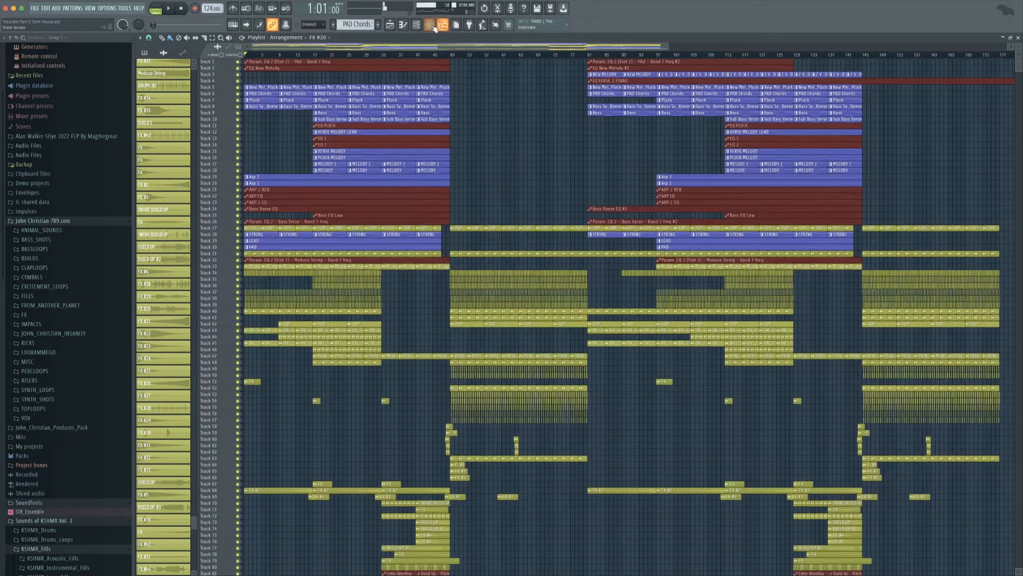
{"action": "left_click", "coordinate": [417, 24]}
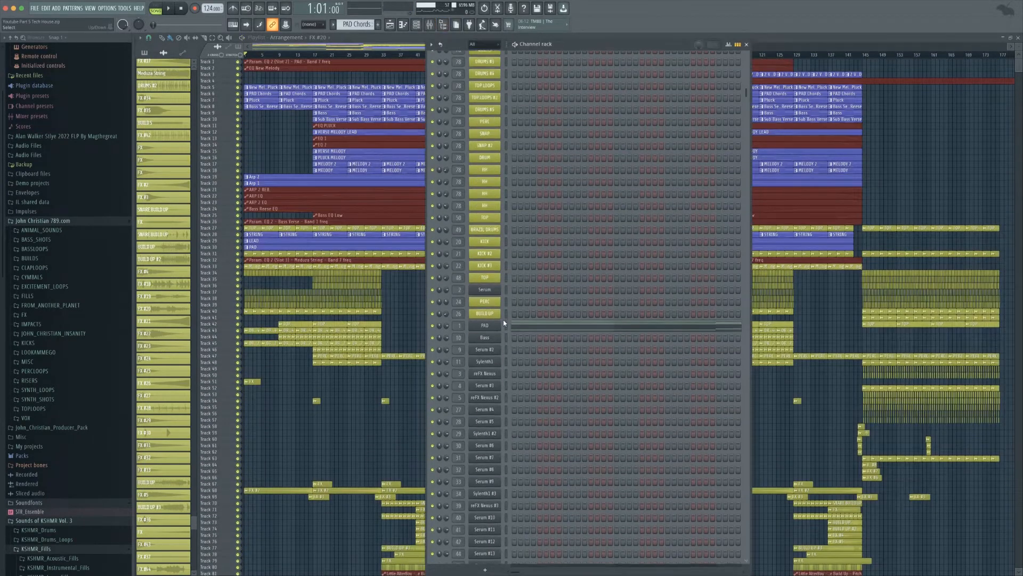
{"action": "scroll", "coordinate": [504, 322], "scroll_direction": "down", "scroll_amount": 15}
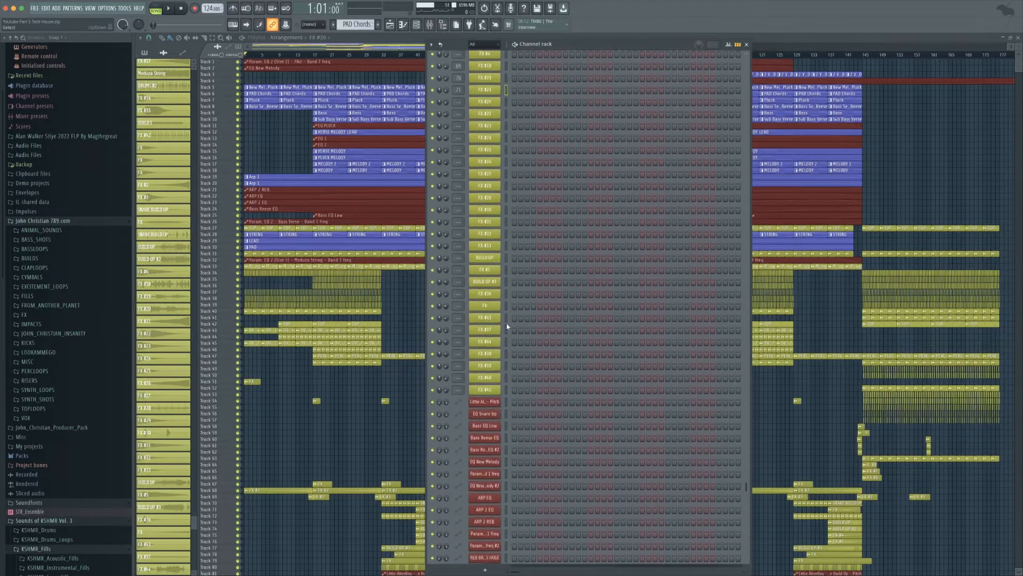
{"action": "scroll", "coordinate": [507, 326], "scroll_direction": "up", "scroll_amount": 13}
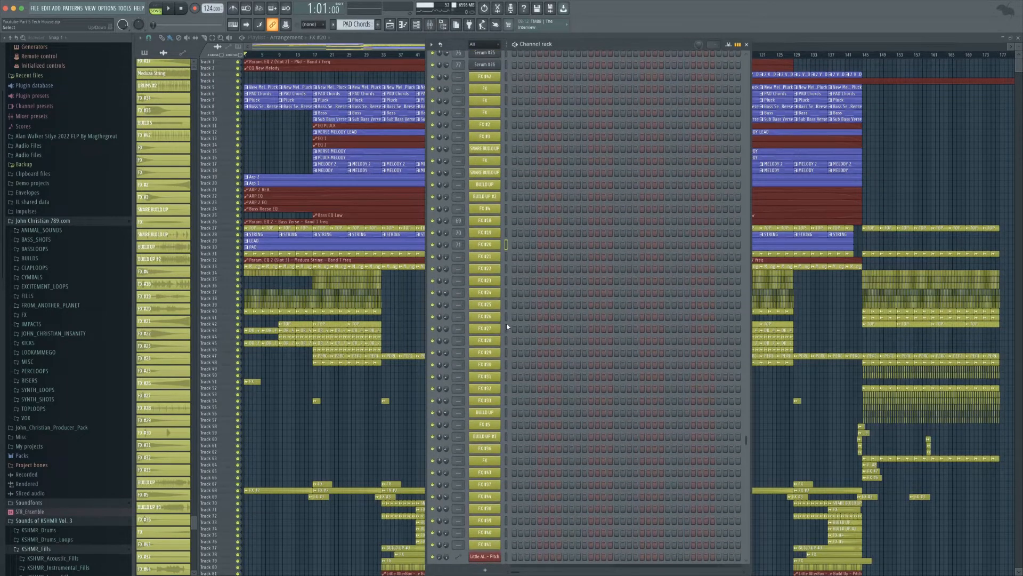
{"action": "scroll", "coordinate": [506, 327], "scroll_direction": "up", "scroll_amount": 13}
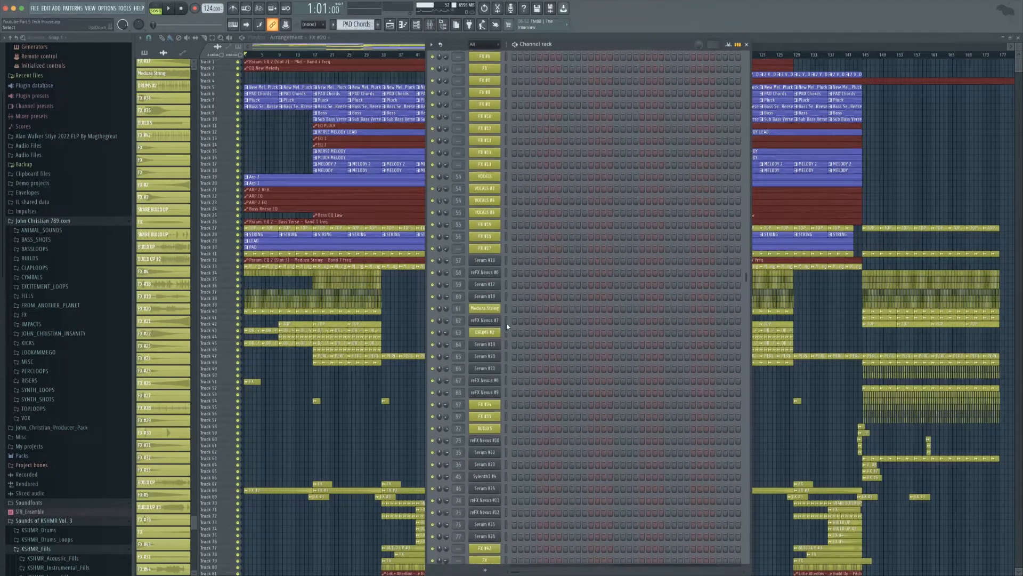
{"action": "scroll", "coordinate": [507, 325], "scroll_direction": "up", "scroll_amount": 12}
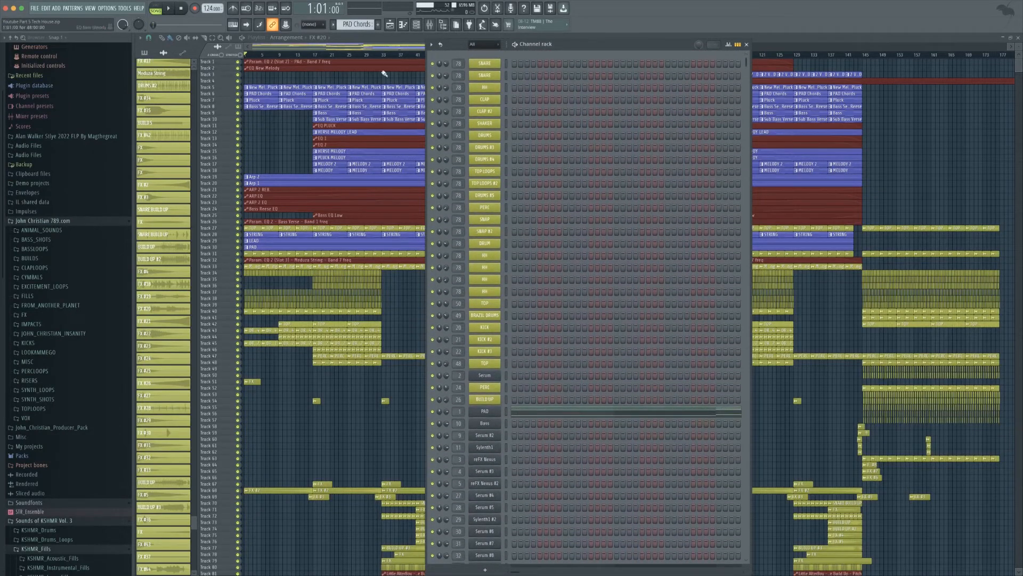
Check which channel feeds mixer insert 2 and rename that Serum channel to LEAD.
{"action": "left_click", "coordinate": [429, 24]}
{"action": "left_click", "coordinate": [254, 112]}
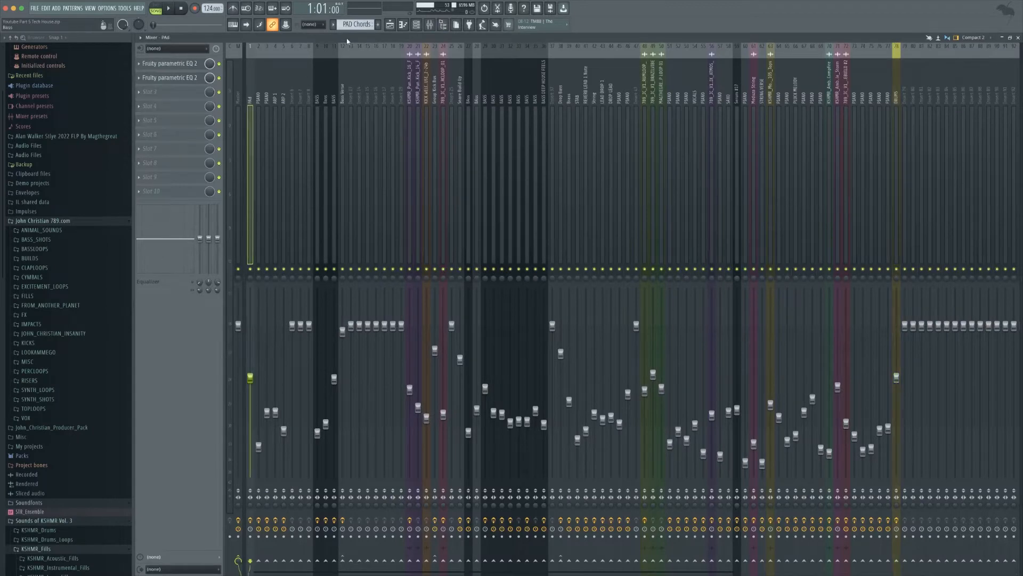
{"action": "left_click", "coordinate": [417, 24]}
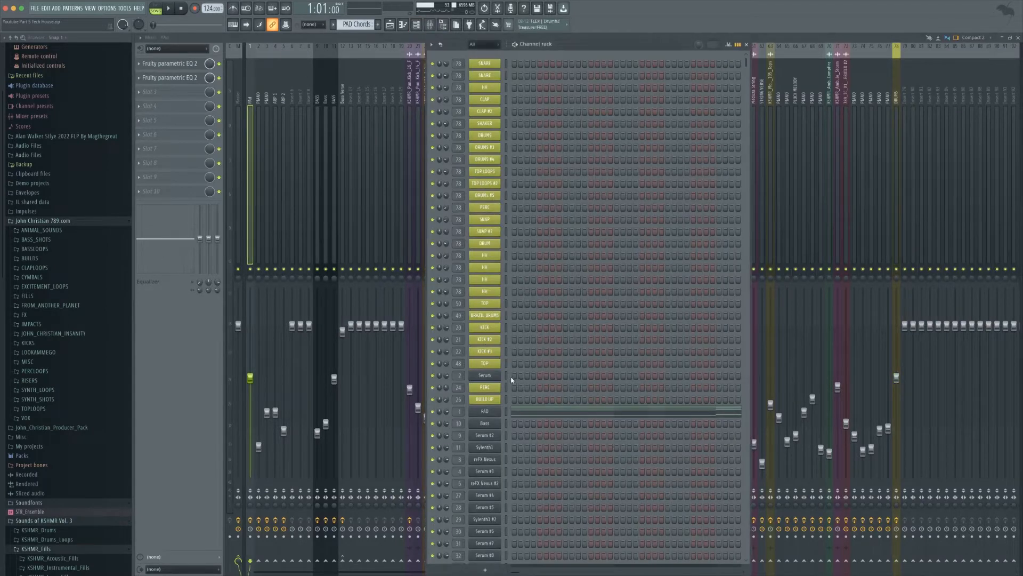
{"action": "left_click", "coordinate": [261, 130]}
{"action": "left_click", "coordinate": [416, 24]}
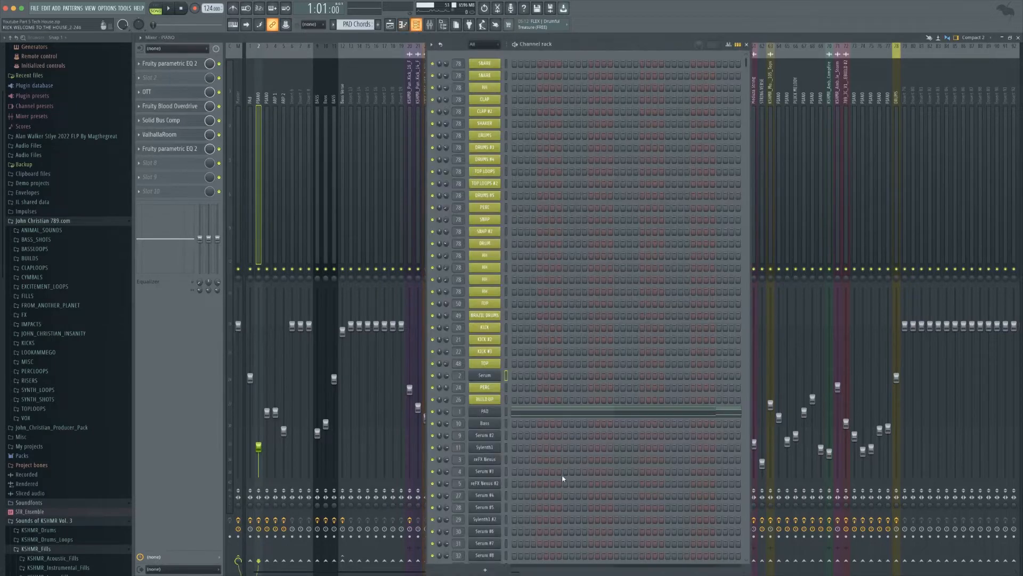
{"action": "left_click", "coordinate": [485, 375]}
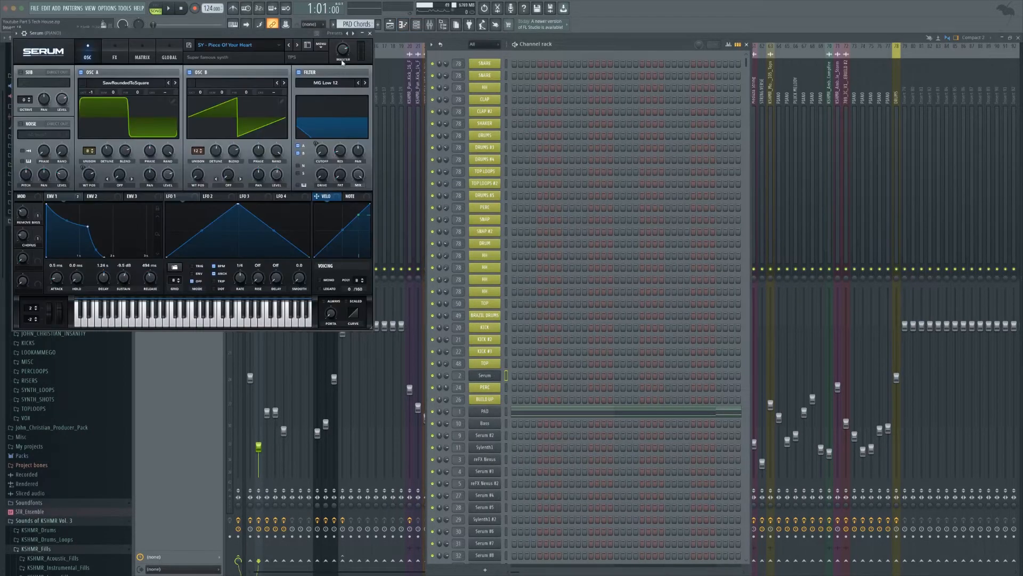
{"action": "left_click", "coordinate": [370, 34]}
{"action": "right_click", "coordinate": [492, 381]}
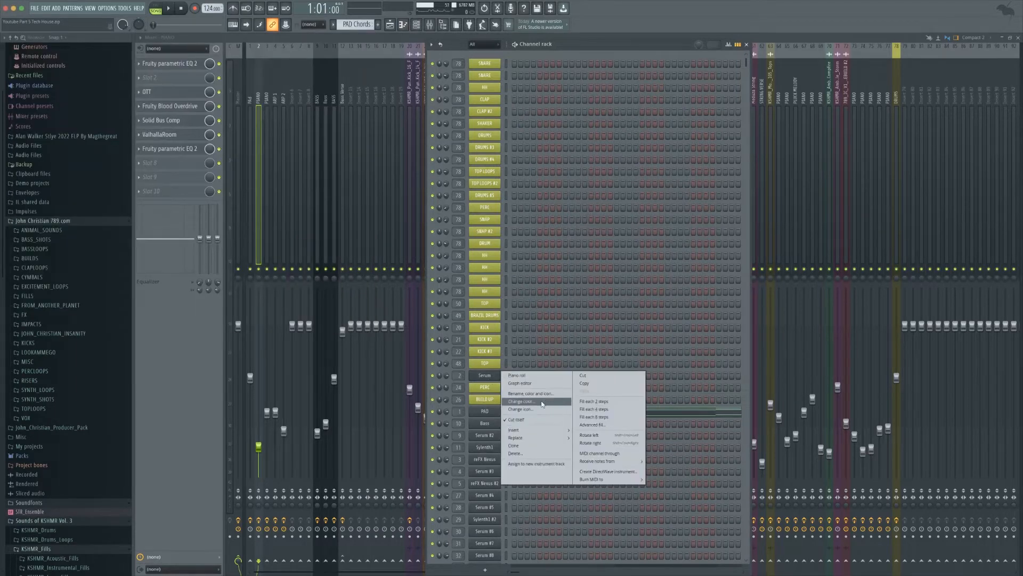
{"action": "left_click", "coordinate": [525, 384]}
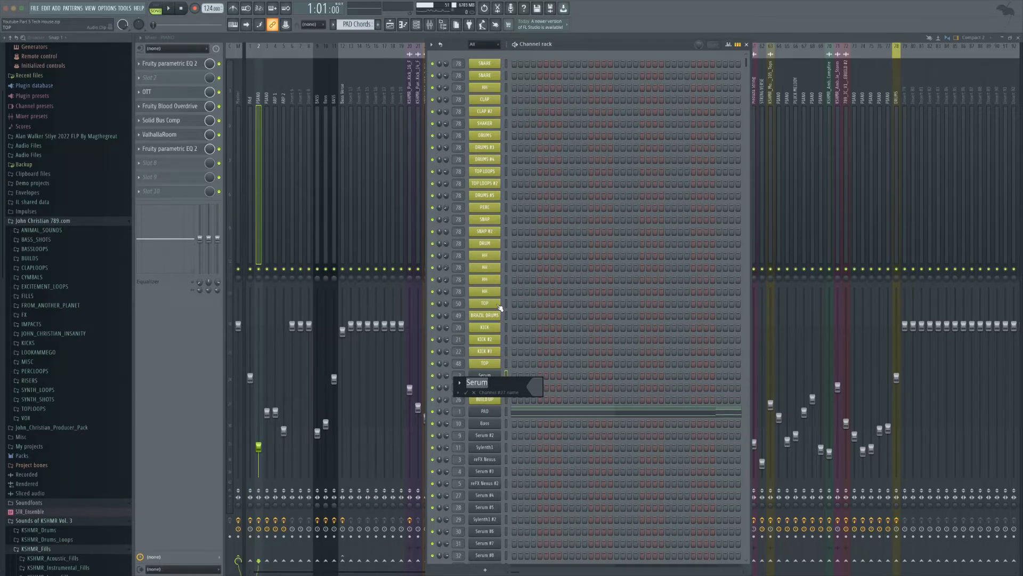
{"action": "type", "text": "LEAD"}
{"action": "key", "text": "Return"}
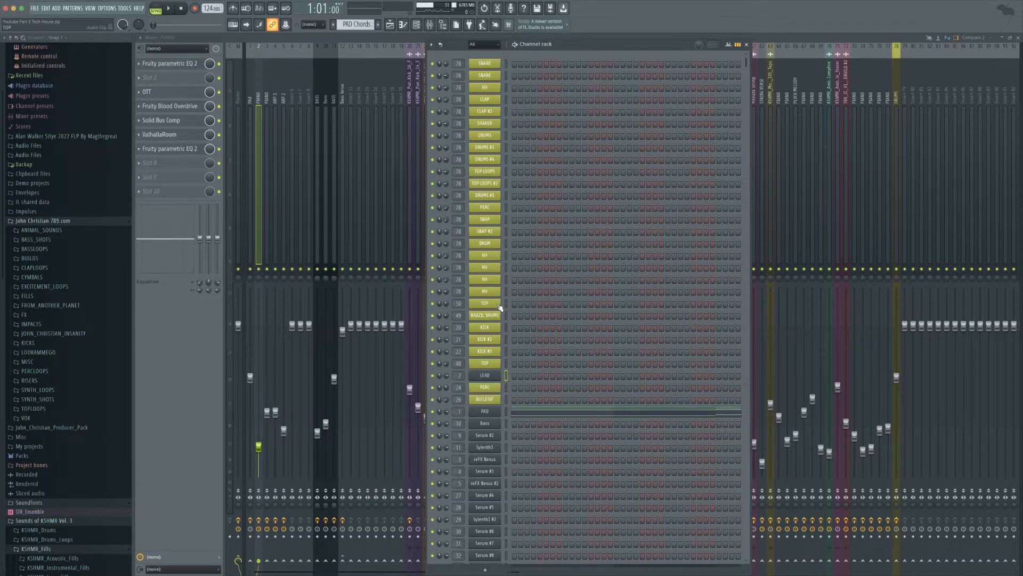
Rename mixer insert 2 from PIANO to LEAD so that it matches its channel.
{"action": "right_click", "coordinate": [263, 46]}
{"action": "left_click", "coordinate": [301, 53]}
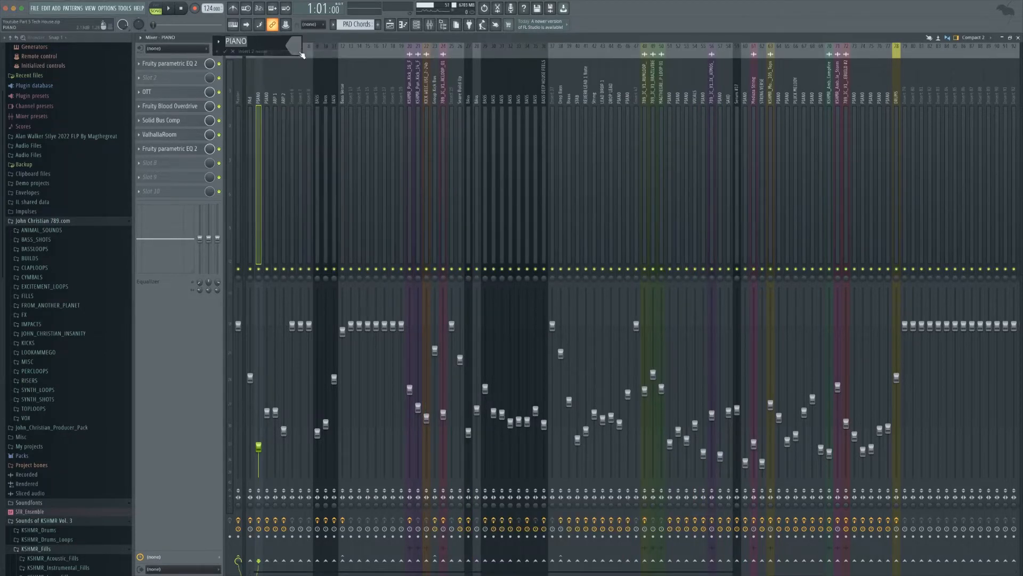
{"action": "type", "text": "LEAD"}
{"action": "key", "text": "Return"}
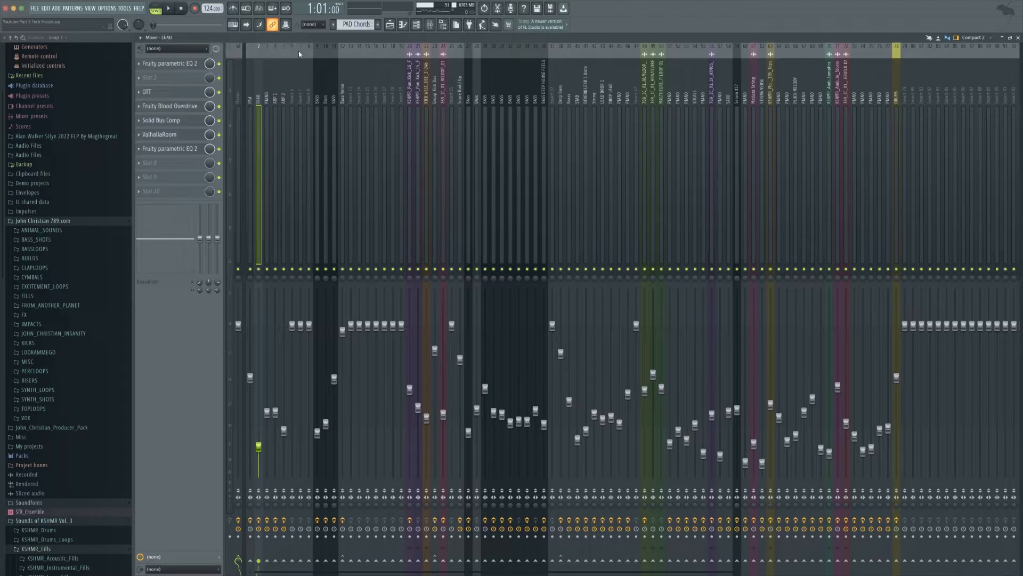
Move the PAD channel up the channel rack so that it sits directly above LEAD.
{"action": "left_click", "coordinate": [417, 24]}
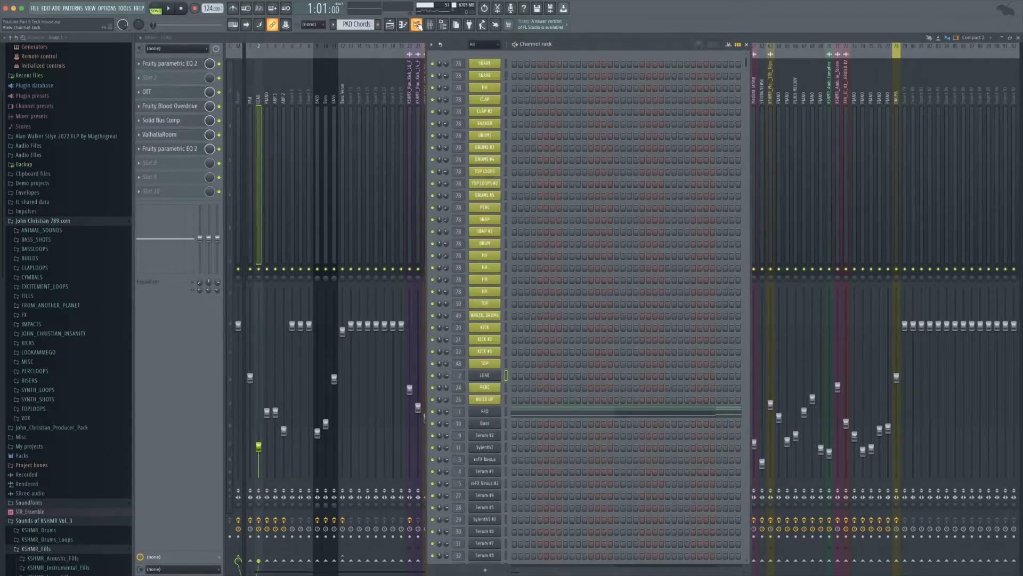
{"action": "left_click", "coordinate": [506, 375]}
{"action": "key", "text": "alt+Up"}
{"action": "key", "text": "alt+Up"}
{"action": "key", "text": "alt+Up"}
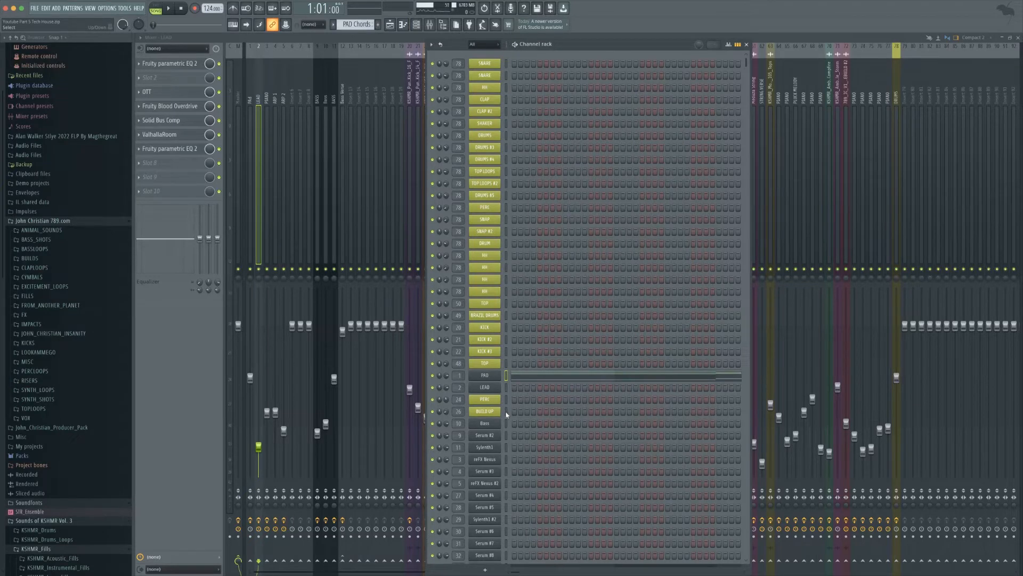
Check the preset of the reFX Nexus channel on insert 3 and rename the channel to PLUCK.
{"action": "scroll", "coordinate": [503, 360], "scroll_direction": "down", "scroll_amount": 3}
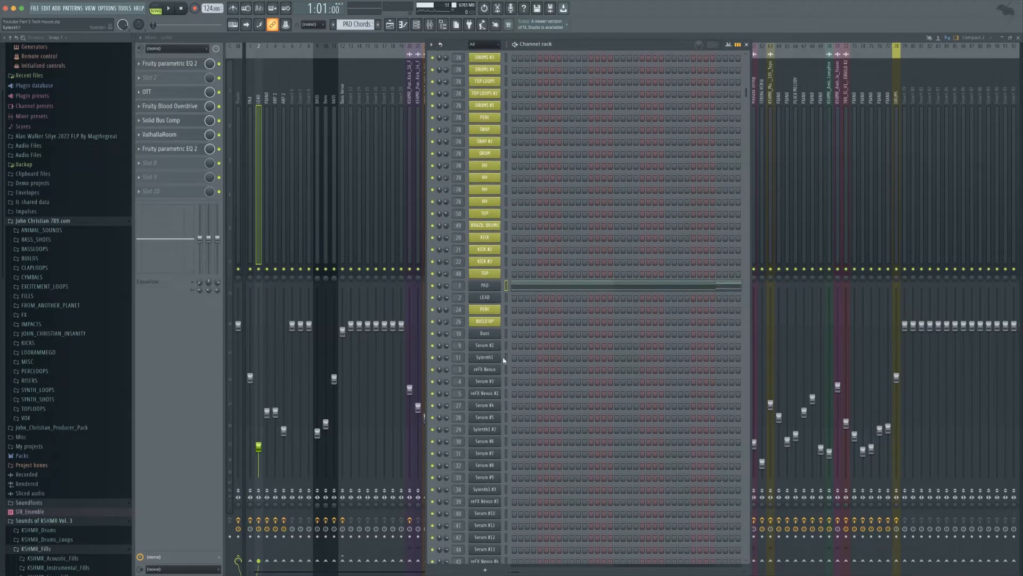
{"action": "left_click", "coordinate": [486, 370]}
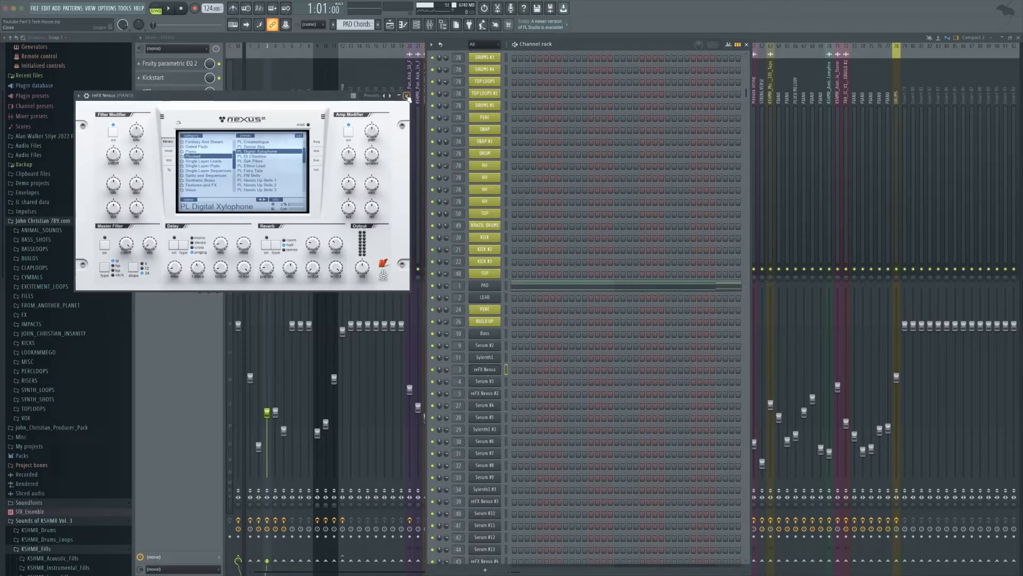
{"action": "left_click", "coordinate": [407, 97]}
{"action": "right_click", "coordinate": [485, 369]}
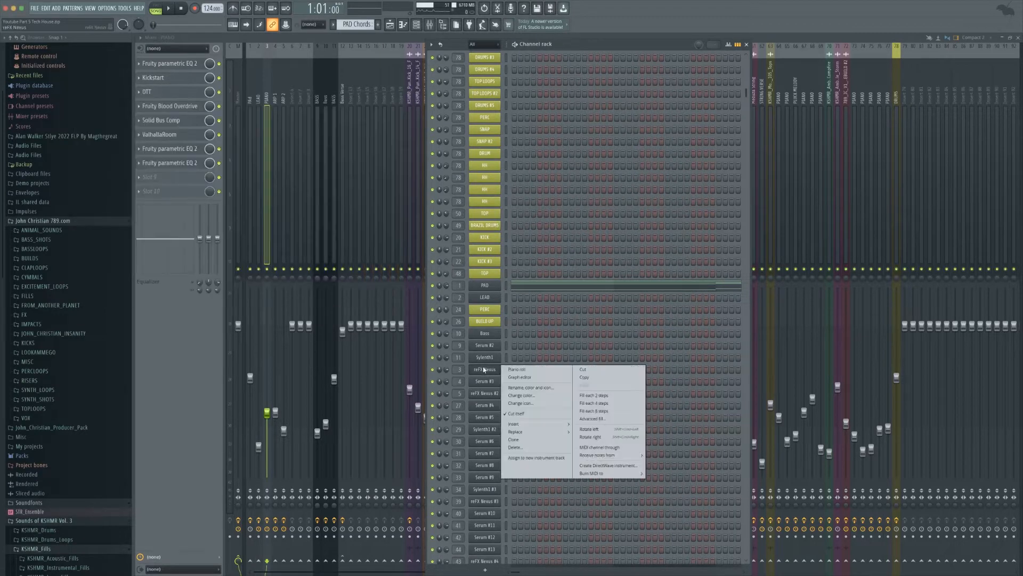
{"action": "left_click", "coordinate": [531, 387]}
{"action": "type", "text": "PLUCK"}
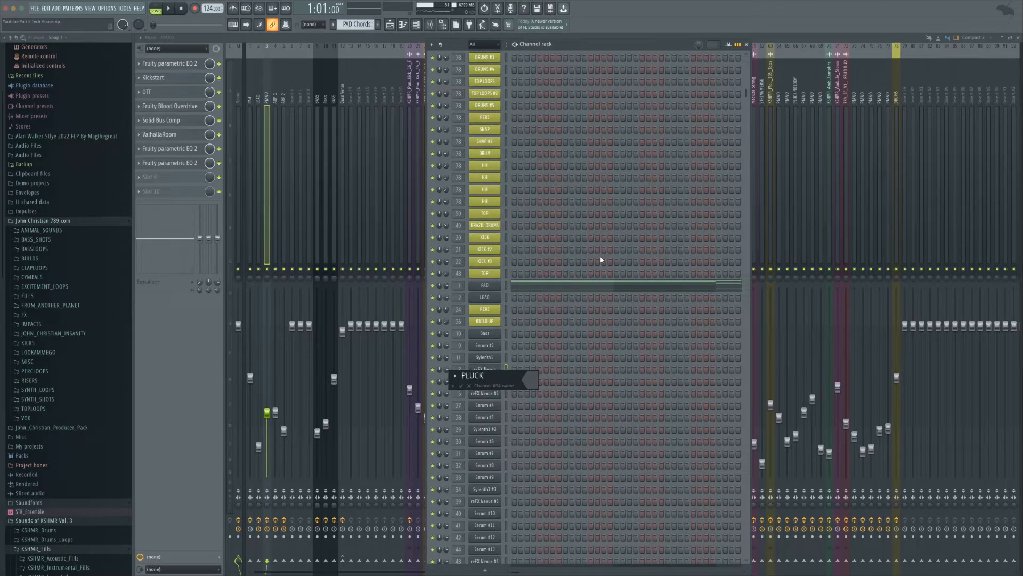
{"action": "key", "text": "Return"}
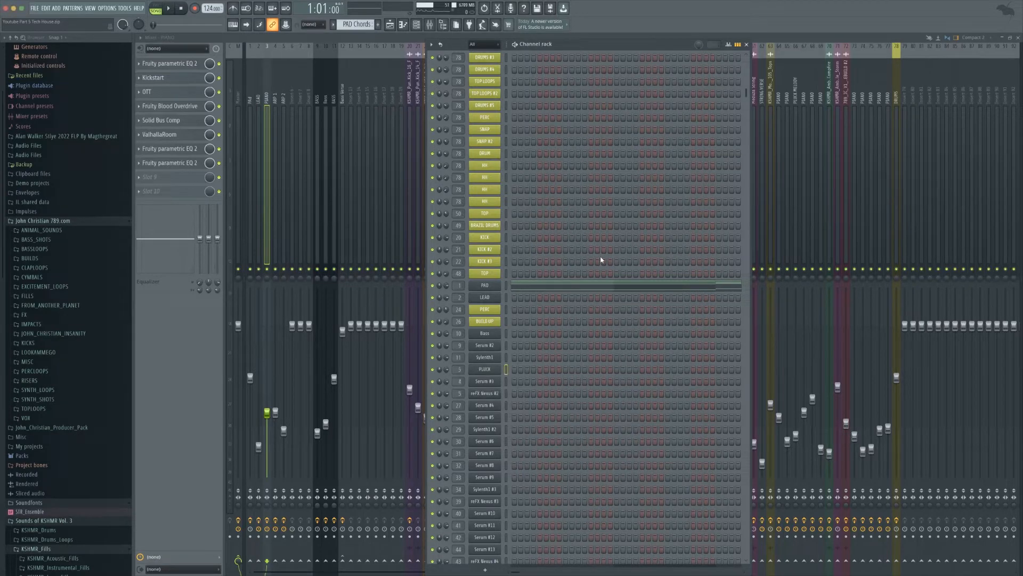
Rename mixer insert 3 to PLUCK.
{"action": "right_click", "coordinate": [266, 99]}
{"action": "left_click", "coordinate": [299, 54]}
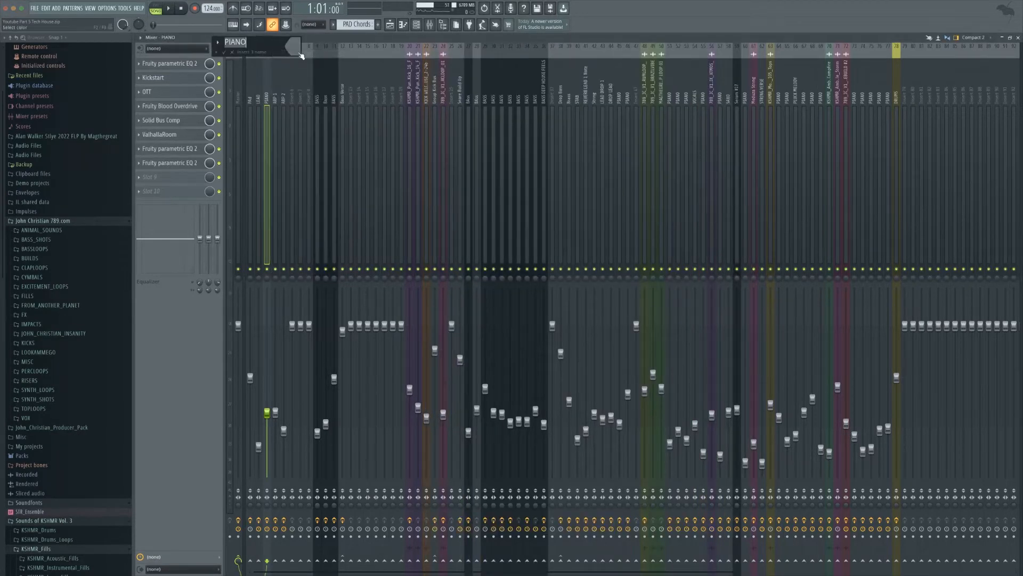
{"action": "type", "text": "PLUCK"}
{"action": "key", "text": "Return"}
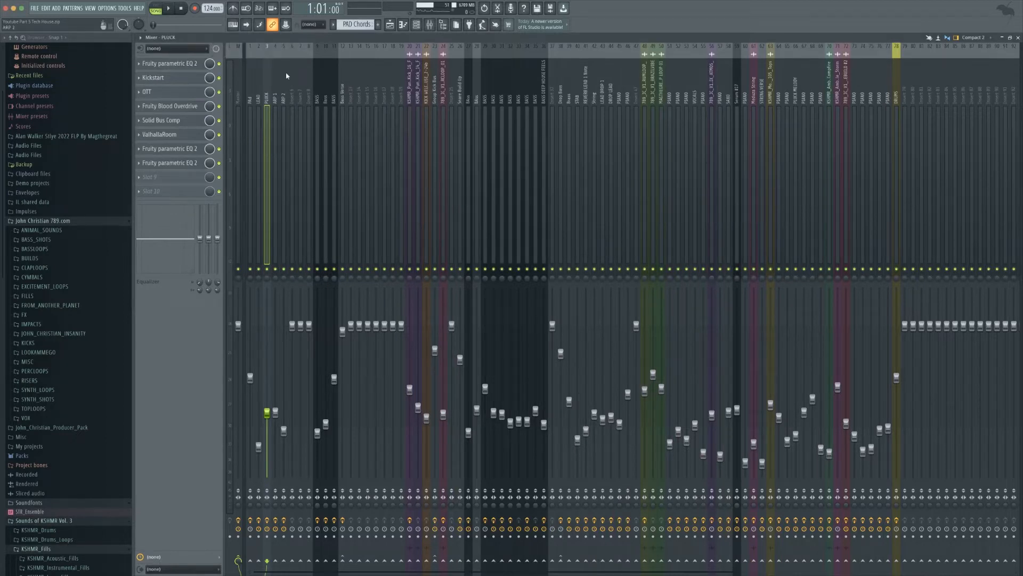
Rename the Serum #3 channel to ARP and the reFX Nexus #2 channel to ARP 2.
{"action": "left_click", "coordinate": [275, 97]}
{"action": "key", "text": "F6"}
{"action": "right_click", "coordinate": [496, 384]}
{"action": "left_click", "coordinate": [527, 404]}
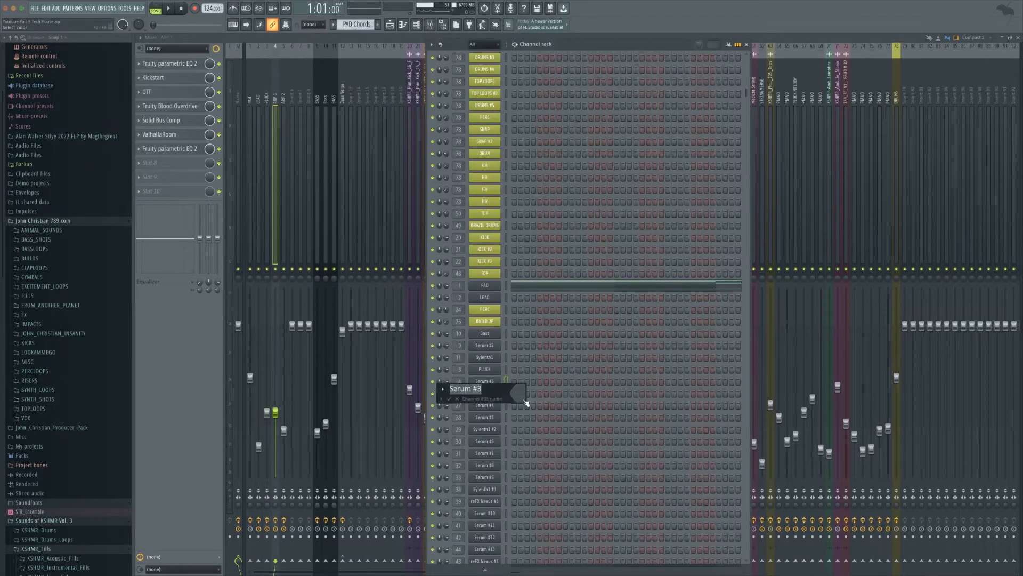
{"action": "type", "text": "ARP"}
{"action": "key", "text": "Return"}
{"action": "right_click", "coordinate": [496, 392]}
{"action": "left_click", "coordinate": [517, 414]}
{"action": "type", "text": "ARP 2"}
{"action": "key", "text": "Return"}
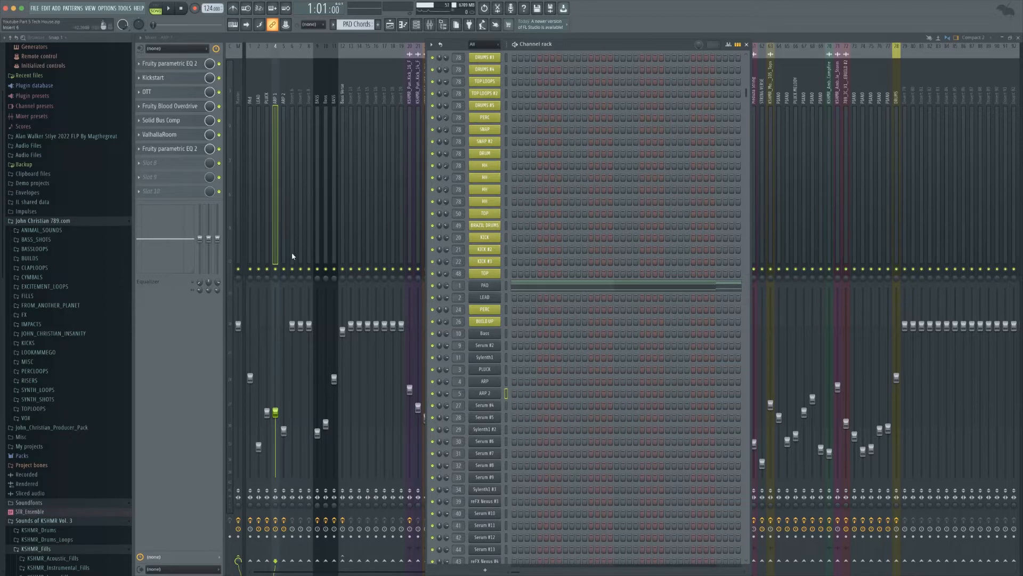
Move the PLUCK, ARP, ARP 2 and Serum #2 channels up, in that order, between LEAD and PERC.
{"action": "left_click", "coordinate": [318, 187]}
{"action": "left_click", "coordinate": [505, 345]}
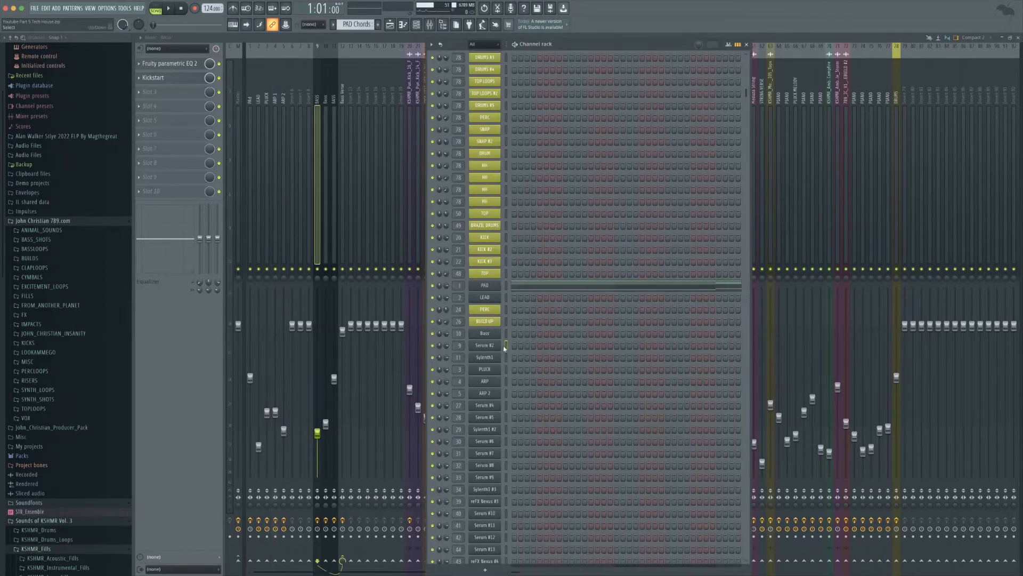
{"action": "left_click_drag", "start_coordinate": [509, 371], "coordinate": [508, 337]}
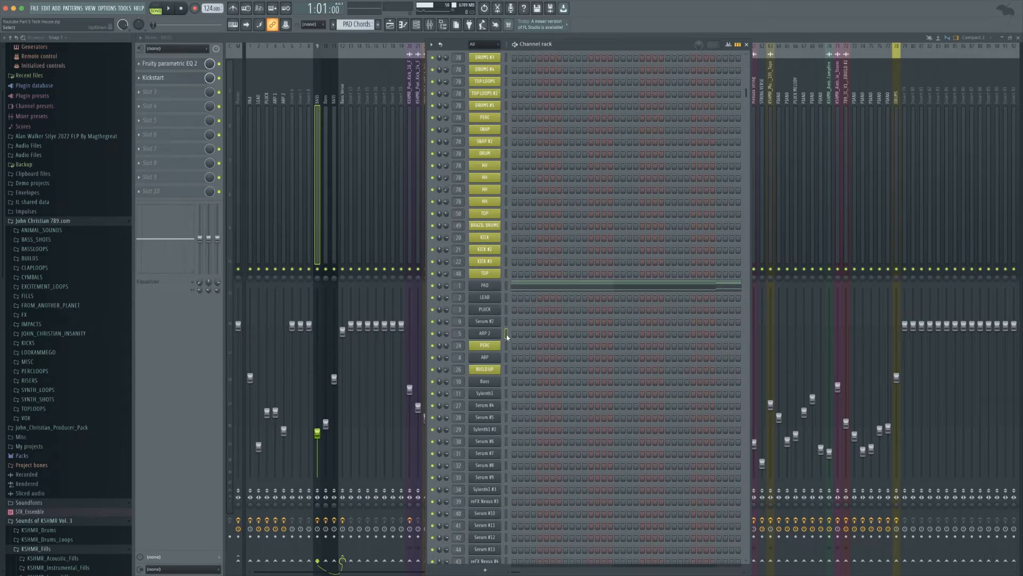
{"action": "key", "text": "alt+Up"}
{"action": "left_click", "coordinate": [507, 358]}
{"action": "key", "text": "alt+Up"}
{"action": "key", "text": "alt+Up"}
{"action": "key", "text": "alt+Up"}
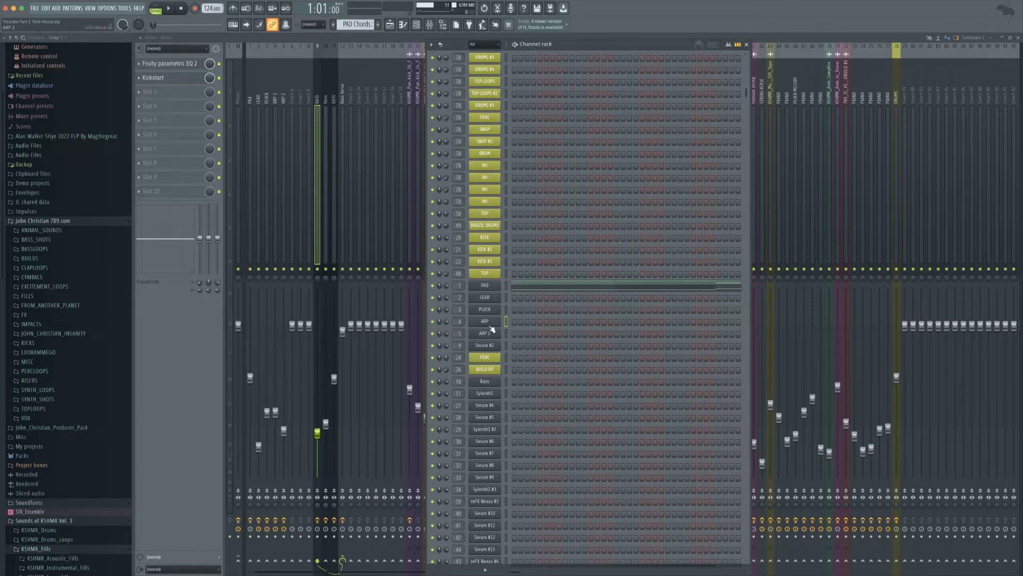
Rename the Serum #2 channel on insert 9 to BASS.
{"action": "right_click", "coordinate": [470, 341]}
{"action": "left_click", "coordinate": [478, 342]}
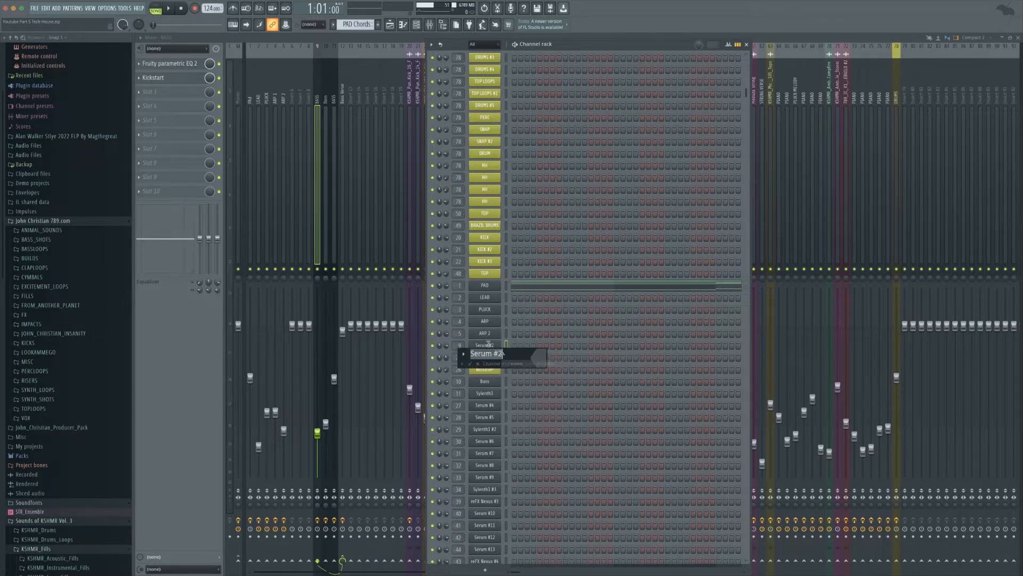
{"action": "type", "text": "BASS"}
{"action": "key", "text": "Return"}
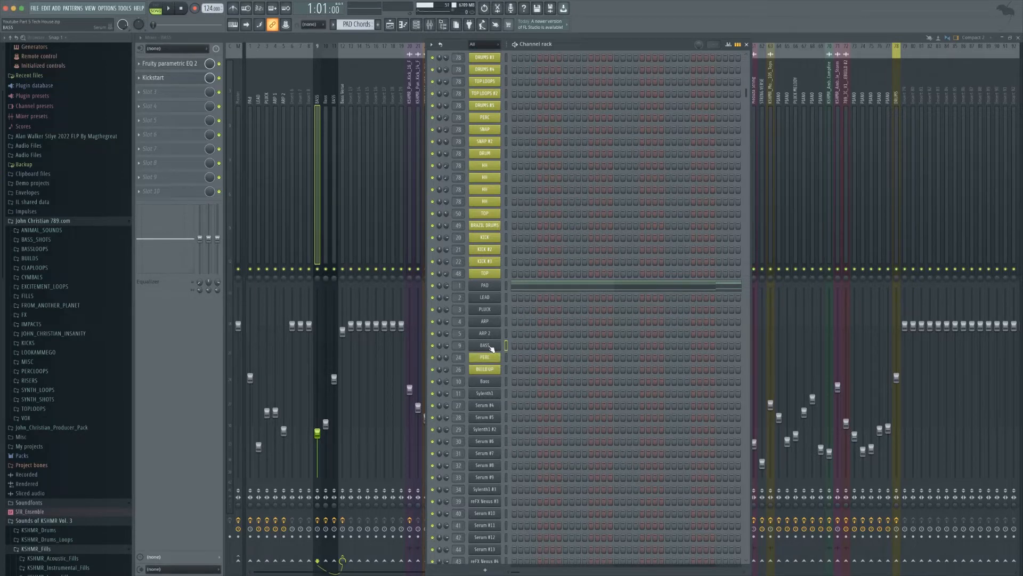
Move the Bass and Sylenth1 channels on inserts 10 and 11 up to sit between BASS and PERC.
{"action": "left_click", "coordinate": [506, 382]}
{"action": "key", "text": "alt+Up"}
{"action": "key", "text": "alt+Up"}
{"action": "left_click", "coordinate": [505, 394]}
{"action": "key", "text": "alt+Up"}
{"action": "key", "text": "alt+Up"}
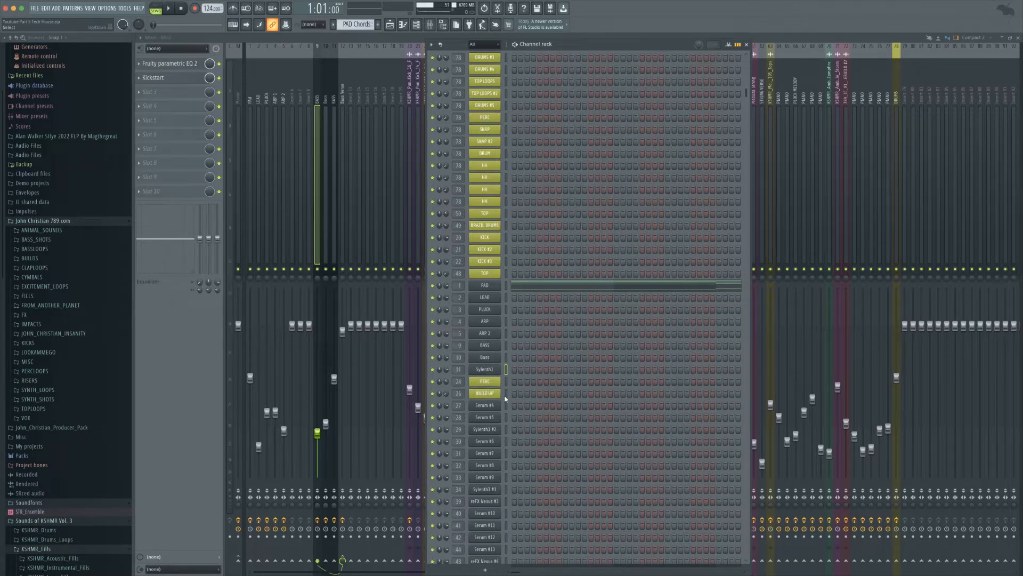
Rename the Sylenth1 channel on insert 11 to Bass.
{"action": "right_click", "coordinate": [495, 368]}
{"action": "left_click", "coordinate": [520, 389]}
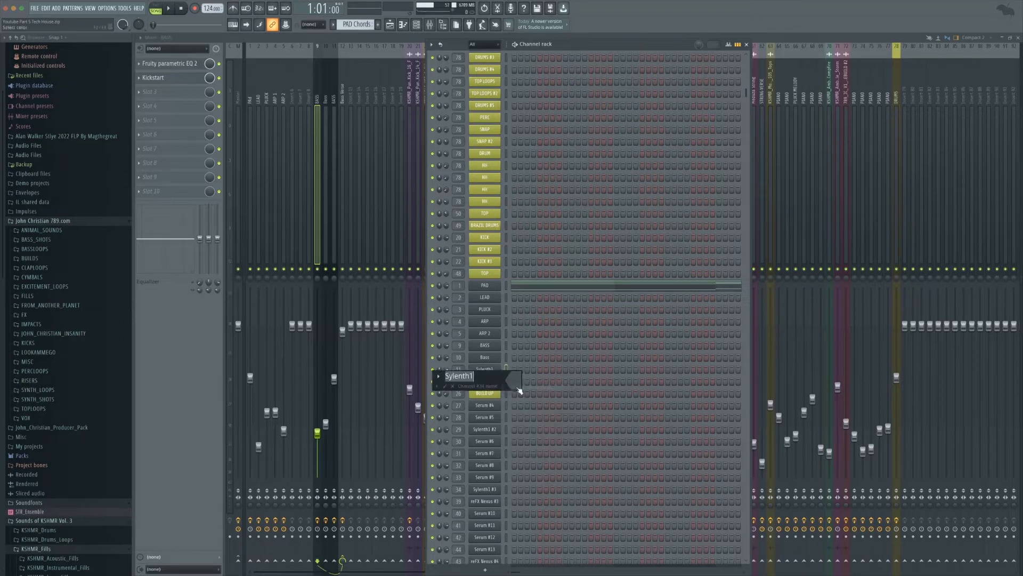
{"action": "type", "text": "Bass"}
{"action": "key", "text": "Return"}
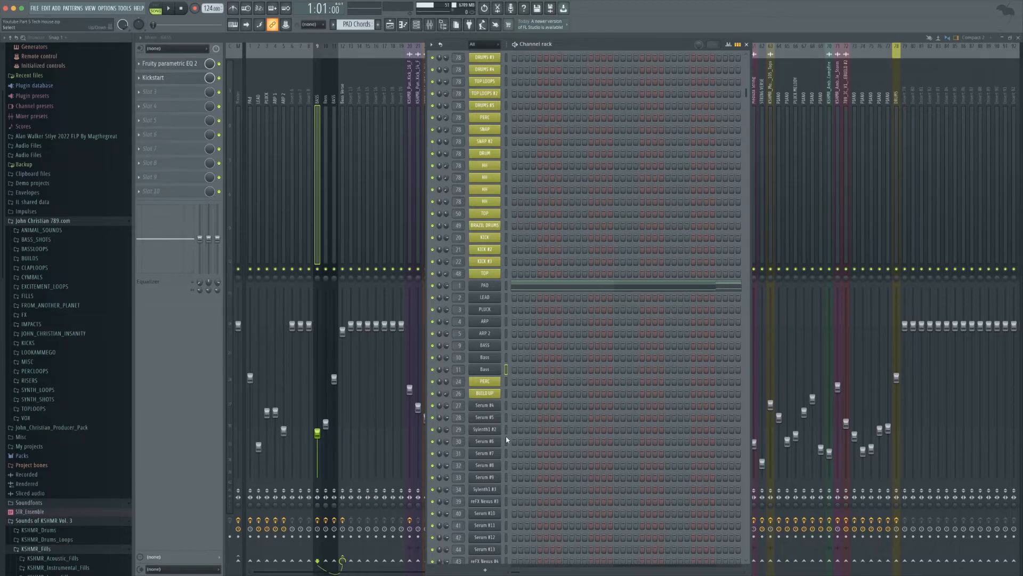
Move the channel rack aside and rename mixer insert 20 to KICK.
{"action": "scroll", "coordinate": [507, 440], "scroll_direction": "down", "scroll_amount": 4}
{"action": "scroll", "coordinate": [508, 391], "scroll_direction": "up", "scroll_amount": 12}
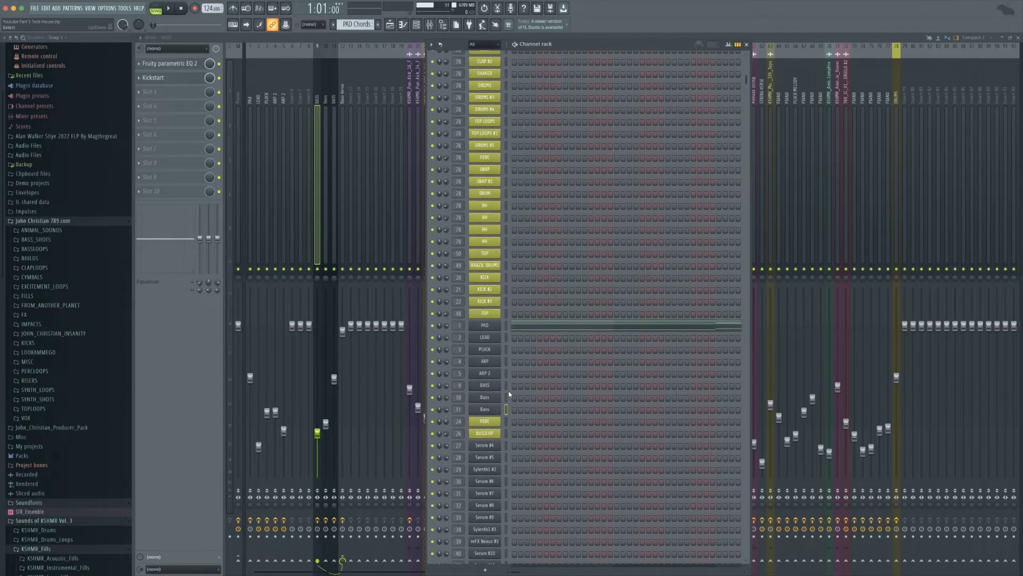
{"action": "left_click", "coordinate": [506, 328]}
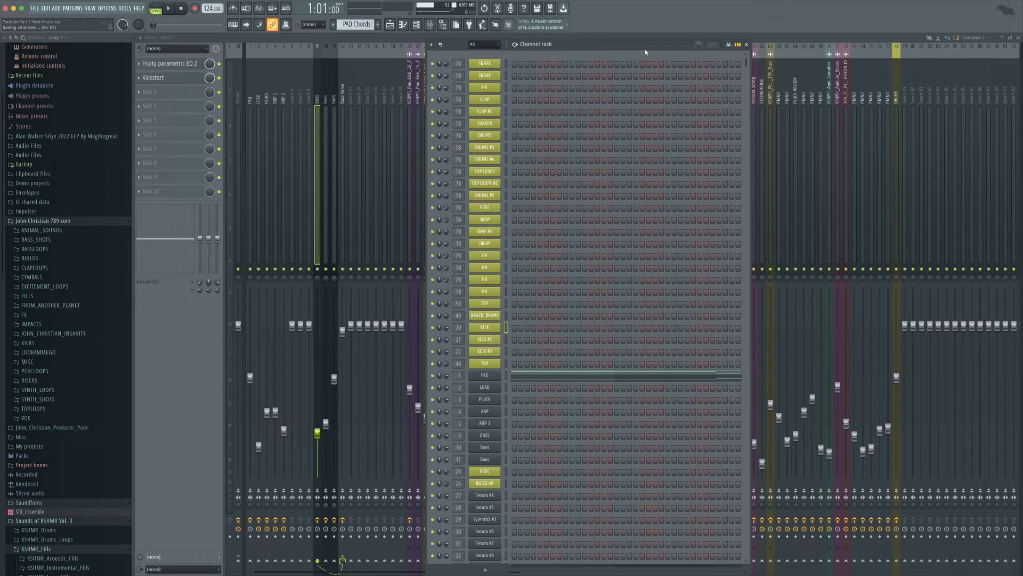
{"action": "left_click_drag", "start_coordinate": [646, 52], "coordinate": [760, 57]}
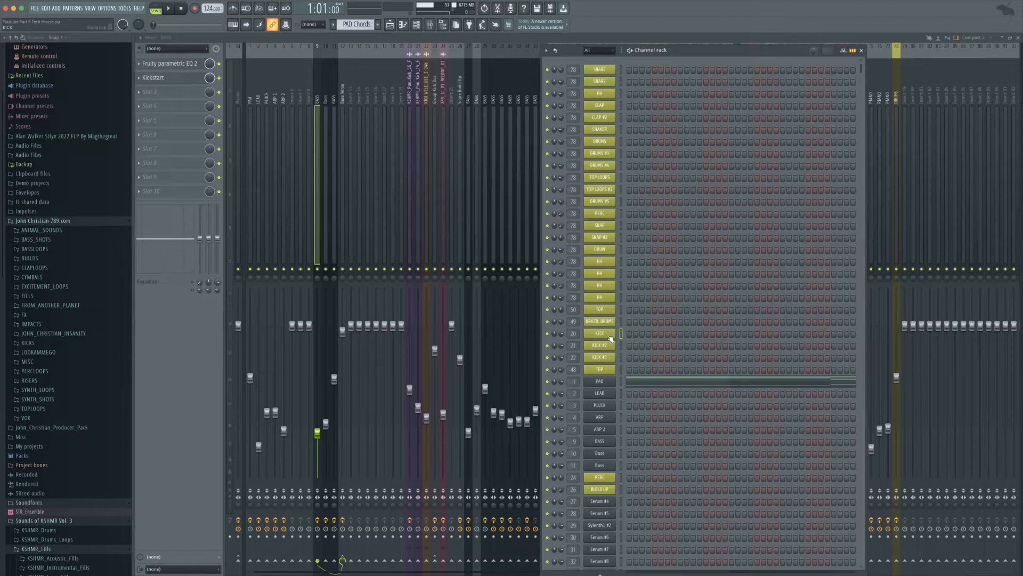
{"action": "right_click", "coordinate": [409, 133]}
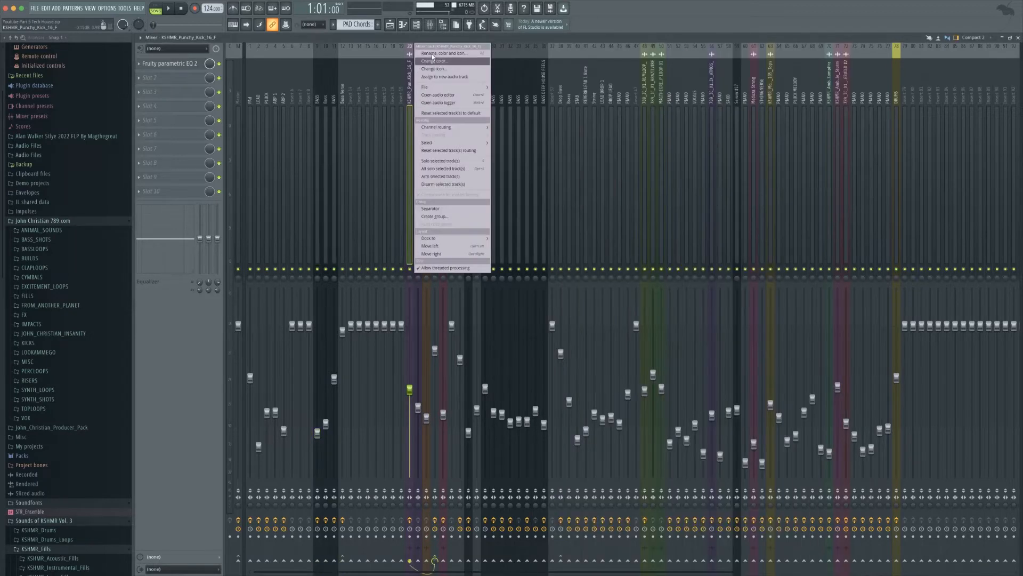
{"action": "left_click", "coordinate": [431, 59]}
{"action": "type", "text": "KICK"}
{"action": "key", "text": "Return"}
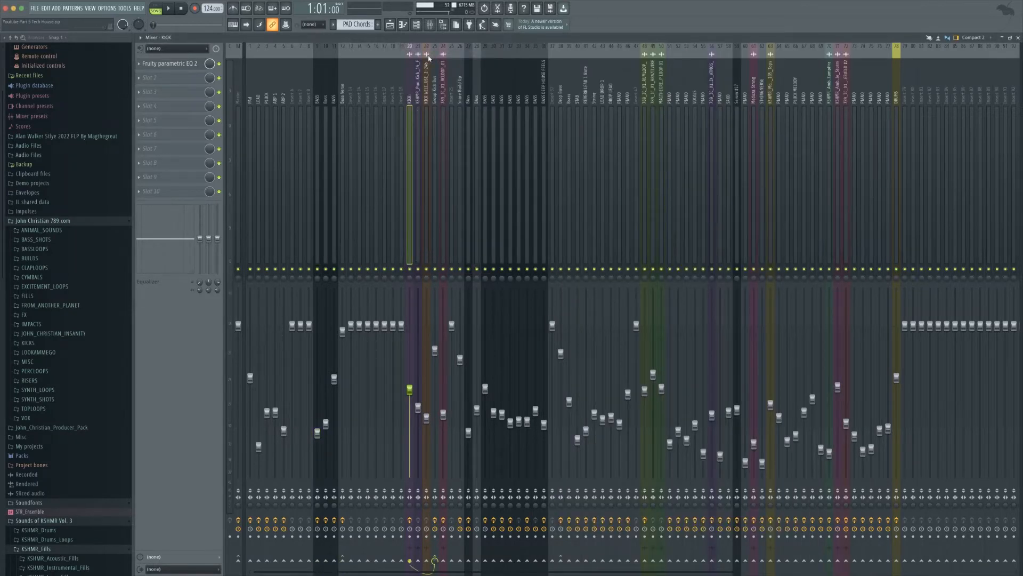
Rename mixer inserts 21 and 22 to KICK.
{"action": "right_click", "coordinate": [419, 133]}
{"action": "left_click", "coordinate": [440, 60]}
{"action": "type", "text": "KICK"}
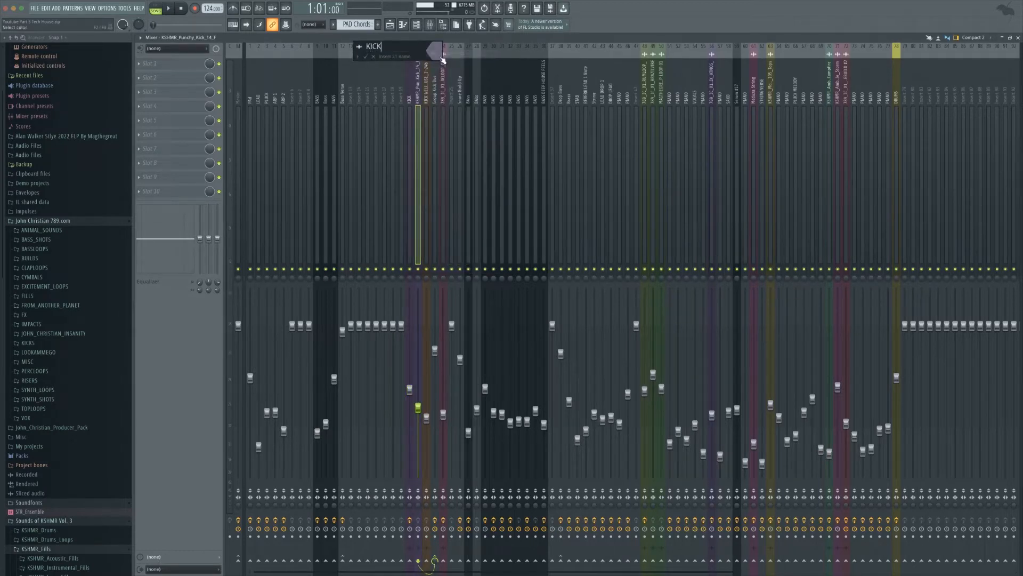
{"action": "key", "text": "Return"}
{"action": "right_click", "coordinate": [424, 70]}
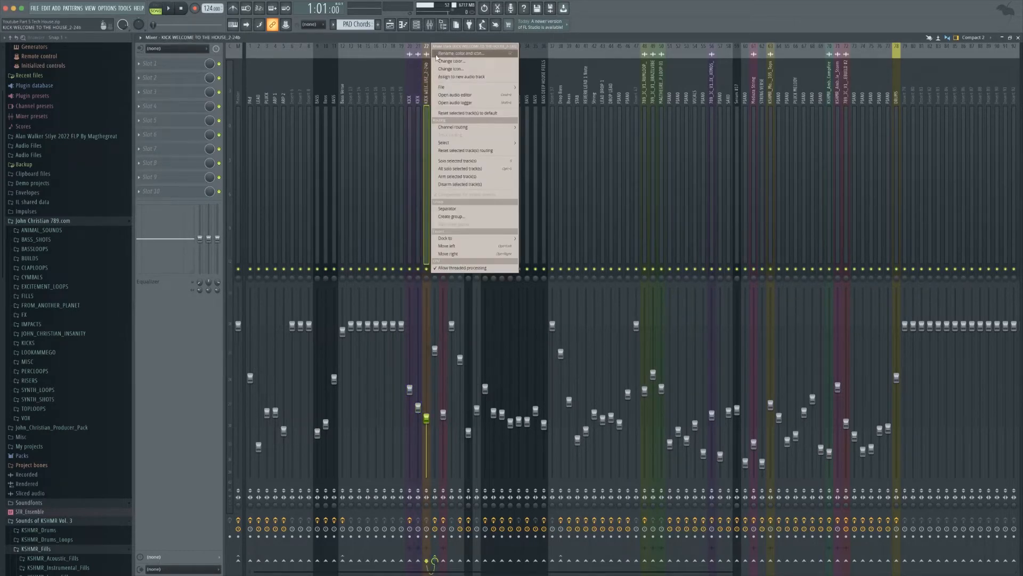
{"action": "left_click", "coordinate": [440, 59]}
{"action": "type", "text": "KICK"}
{"action": "key", "text": "Return"}
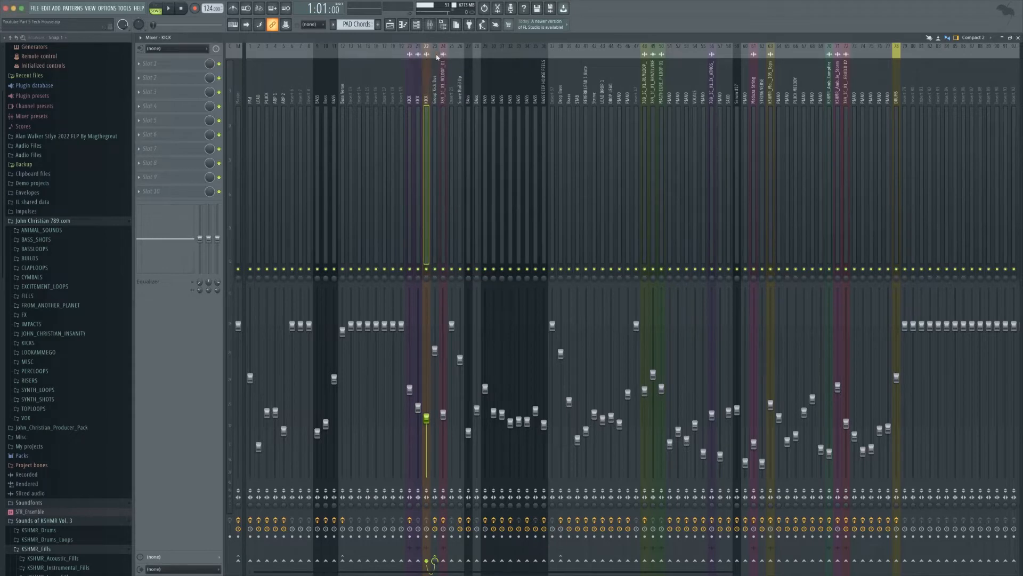
Rename mixer insert 24, the PERCLOOP track, to PERC.
{"action": "right_click", "coordinate": [446, 102]}
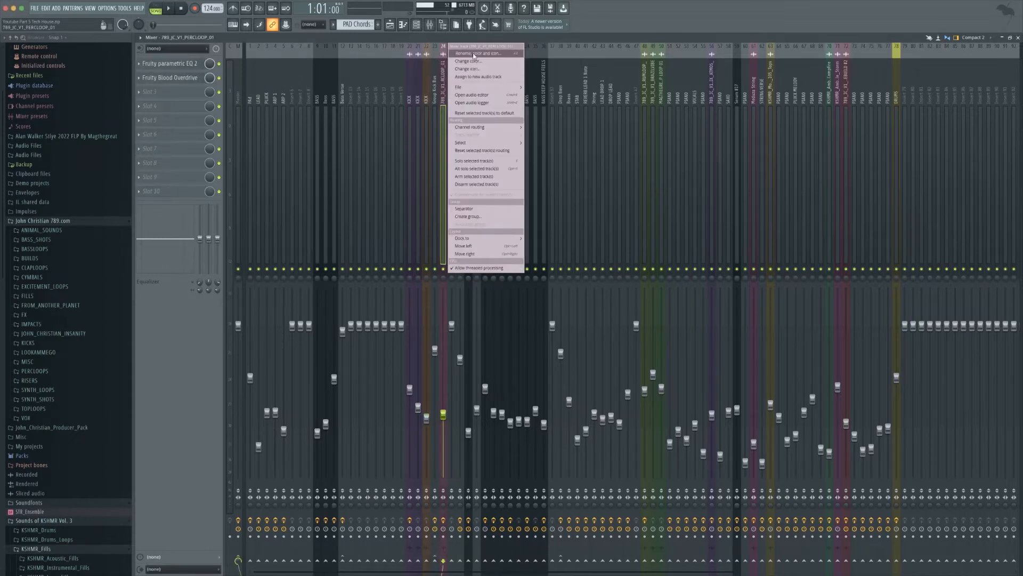
{"action": "left_click", "coordinate": [474, 55]}
{"action": "type", "text": "PERC"}
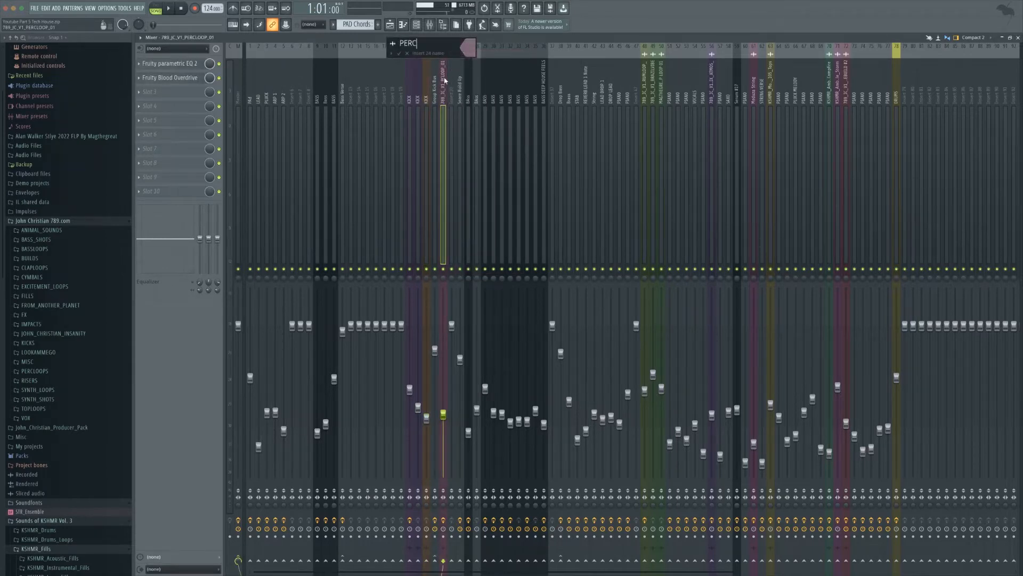
{"action": "key", "text": "Return"}
Move the Snare Build Up mixer track from insert 26 to insert 25, directly beside PERC.
{"action": "left_click", "coordinate": [416, 25]}
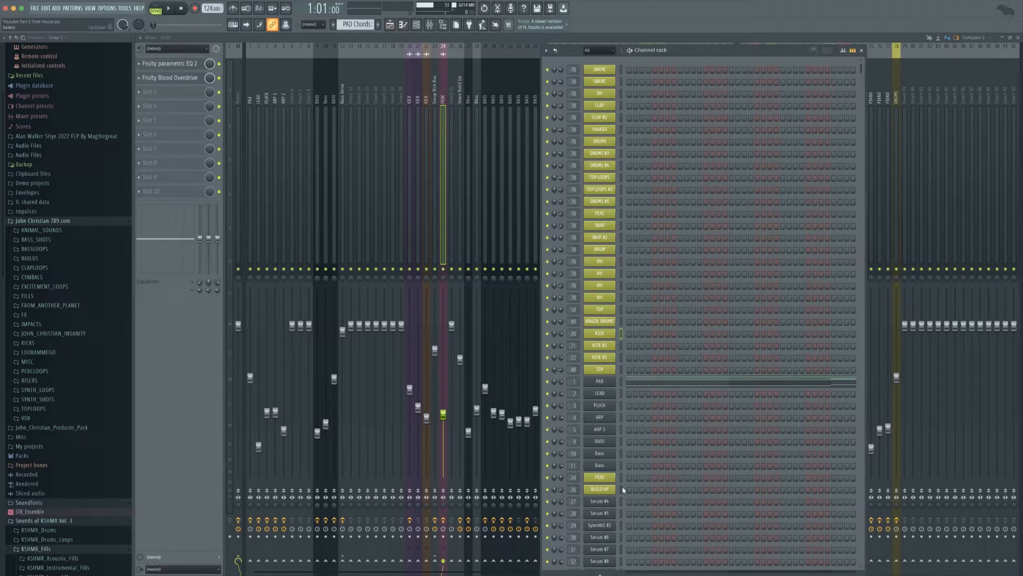
{"action": "left_click", "coordinate": [462, 256]}
{"action": "left_click", "coordinate": [452, 256]}
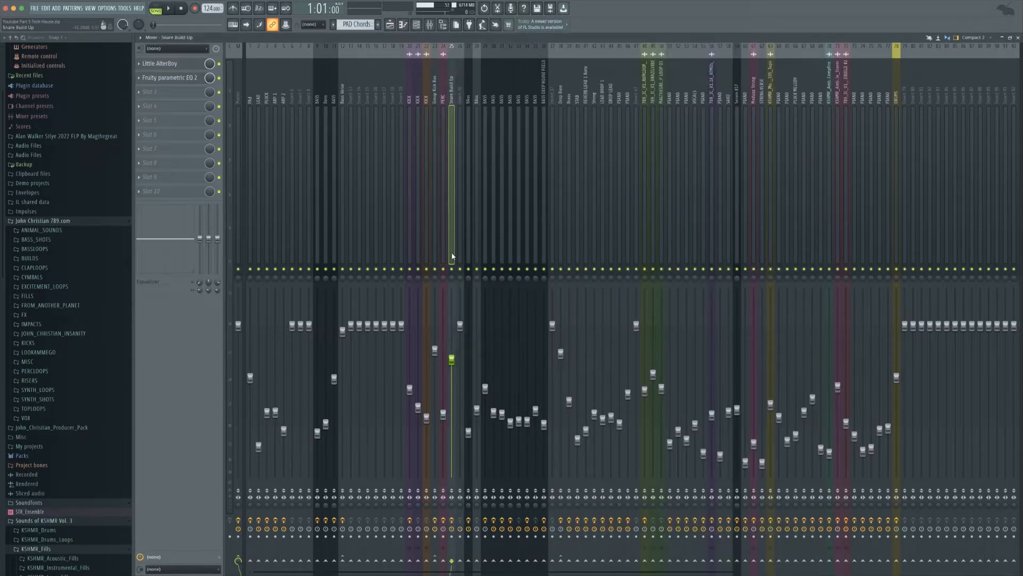
{"action": "left_click", "coordinate": [419, 27]}
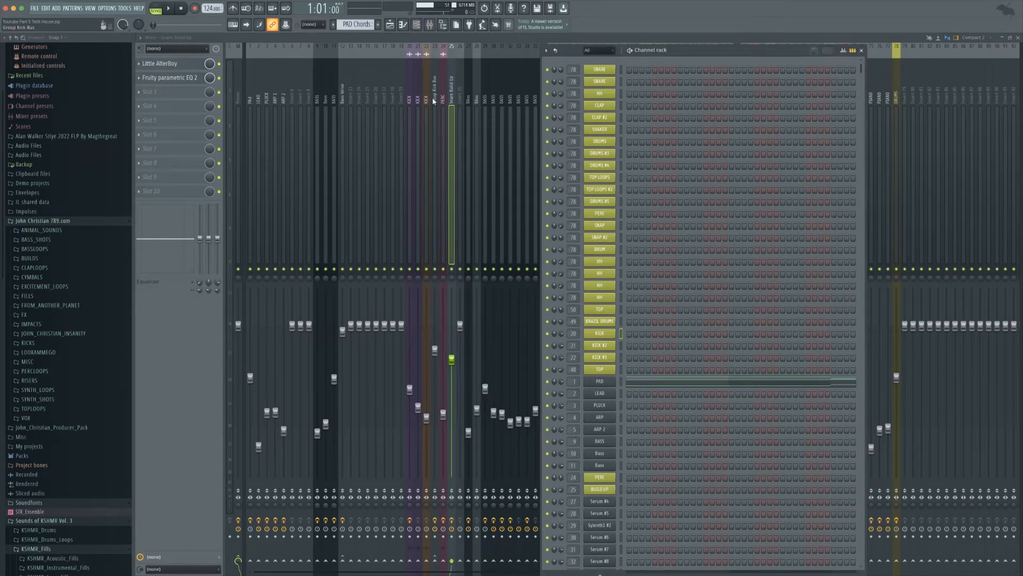
Rename the BUILD UP channel to Snare Build Up, matching the name of its mixer insert.
{"action": "right_click", "coordinate": [453, 80]}
{"action": "left_click", "coordinate": [479, 53]}
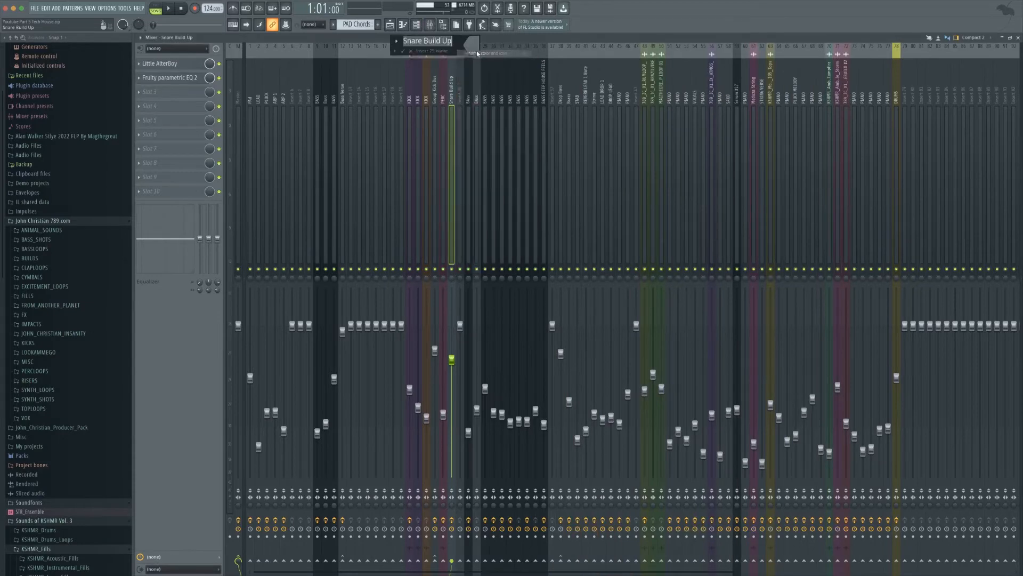
{"action": "left_click", "coordinate": [404, 52]}
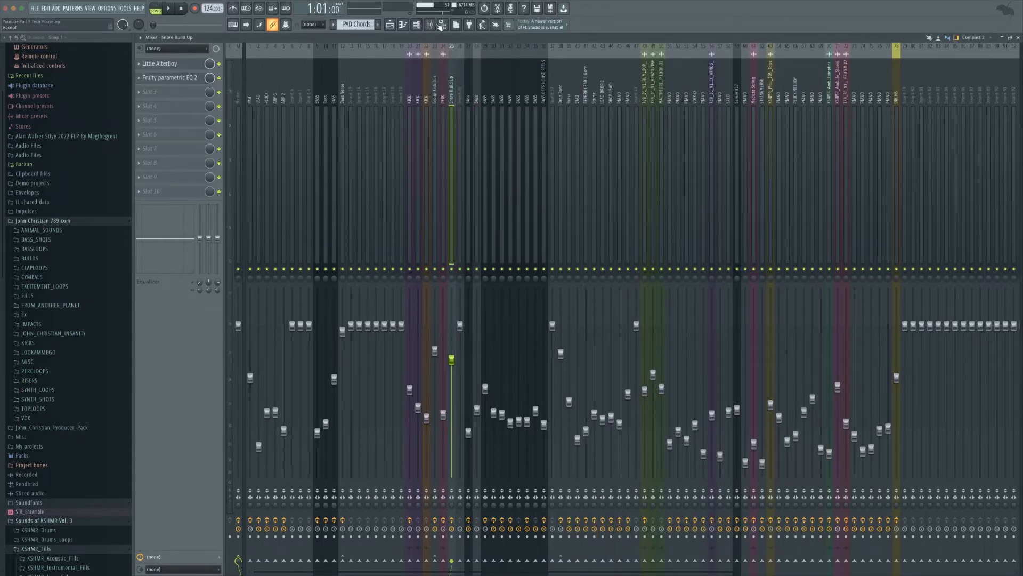
{"action": "left_click", "coordinate": [431, 26]}
{"action": "left_click", "coordinate": [418, 25]}
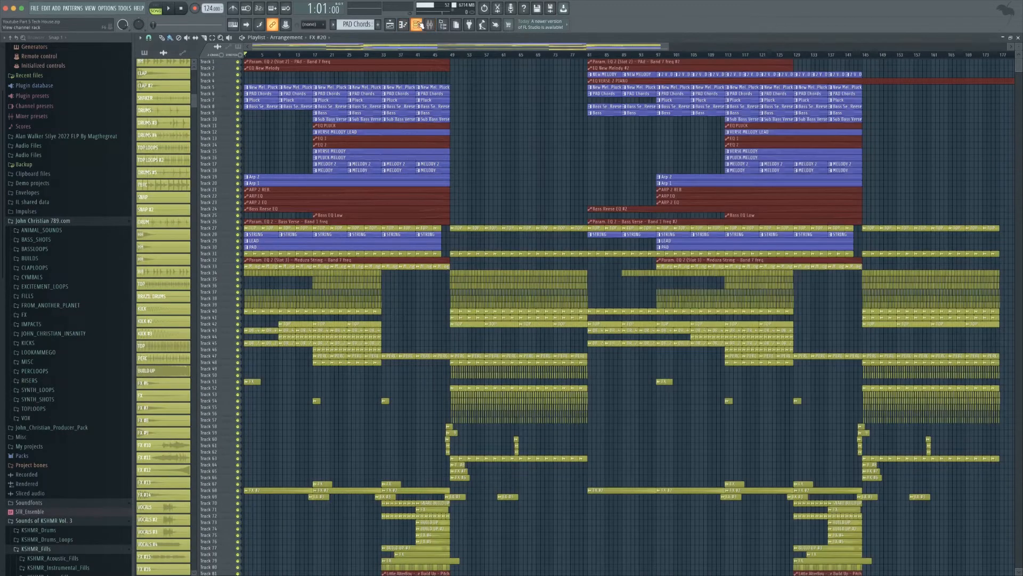
{"action": "left_click", "coordinate": [417, 25]}
{"action": "scroll", "coordinate": [620, 463], "scroll_direction": "down", "scroll_amount": 5}
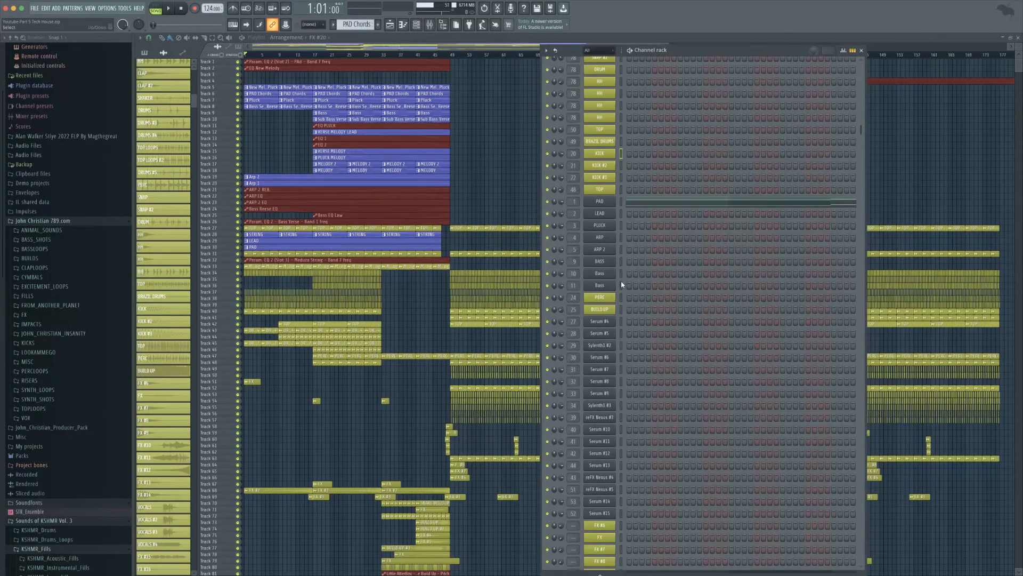
{"action": "scroll", "coordinate": [622, 285], "scroll_direction": "up", "scroll_amount": 3}
{"action": "right_click", "coordinate": [602, 350]}
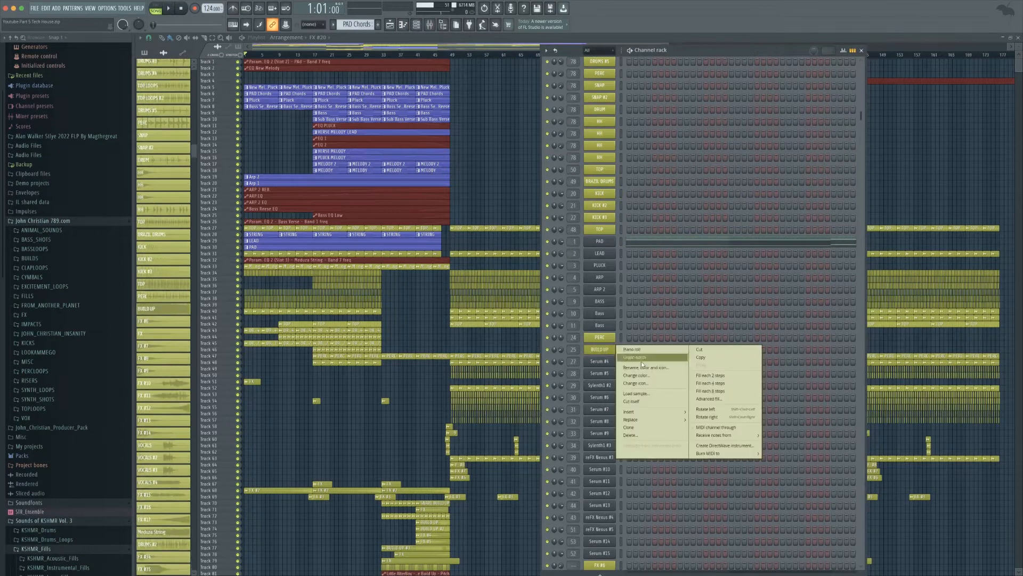
{"action": "left_click", "coordinate": [645, 367]}
{"action": "type", "text": "Snare Build Up"}
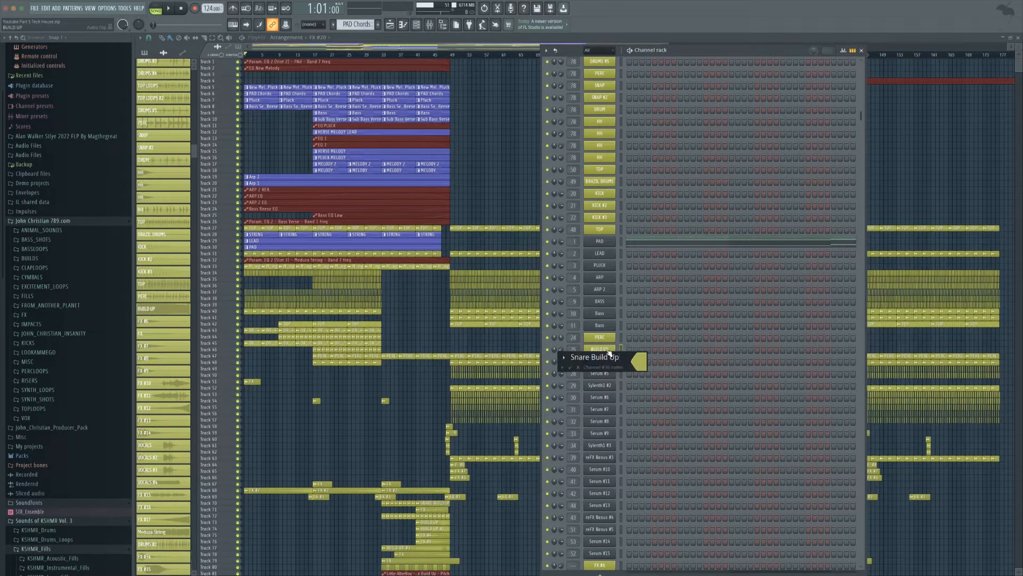
{"action": "key", "text": "Return"}
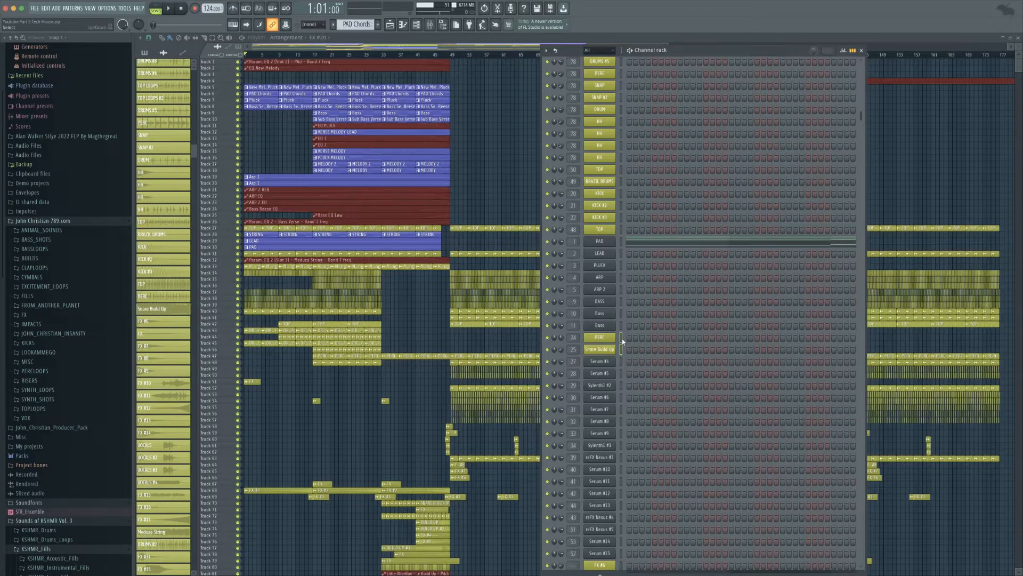
Move the PERC and Snare Build Up channels up to sit between TOP and PAD.
{"action": "key", "text": "alt+Up"}
{"action": "key", "text": "alt+Up"}
{"action": "key", "text": "alt+Up"}
{"action": "key", "text": "alt+Up"}
{"action": "key", "text": "alt+Up"}
{"action": "key", "text": "alt+Up"}
{"action": "key", "text": "alt+Up"}
{"action": "key", "text": "alt+Up"}
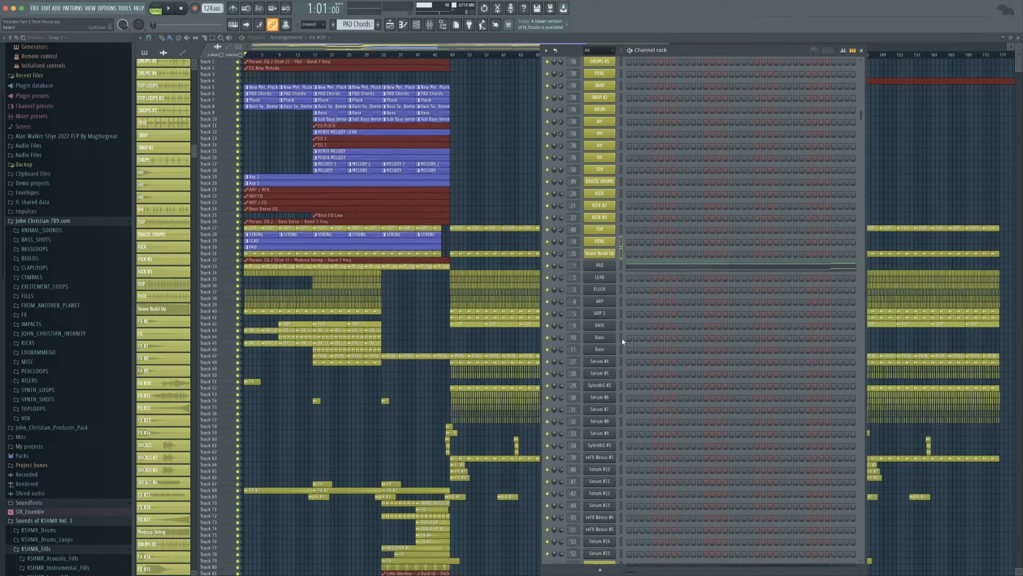
{"action": "key", "text": "alt+Up"}
{"action": "key", "text": "alt+Up"}
{"action": "key", "text": "alt+Down"}
{"action": "key", "text": "alt+Down"}
{"action": "left_click", "coordinate": [622, 338]}
Move the empty mixer insert 26 to position 19, ahead of the KICK inserts.
{"action": "left_click", "coordinate": [430, 25]}
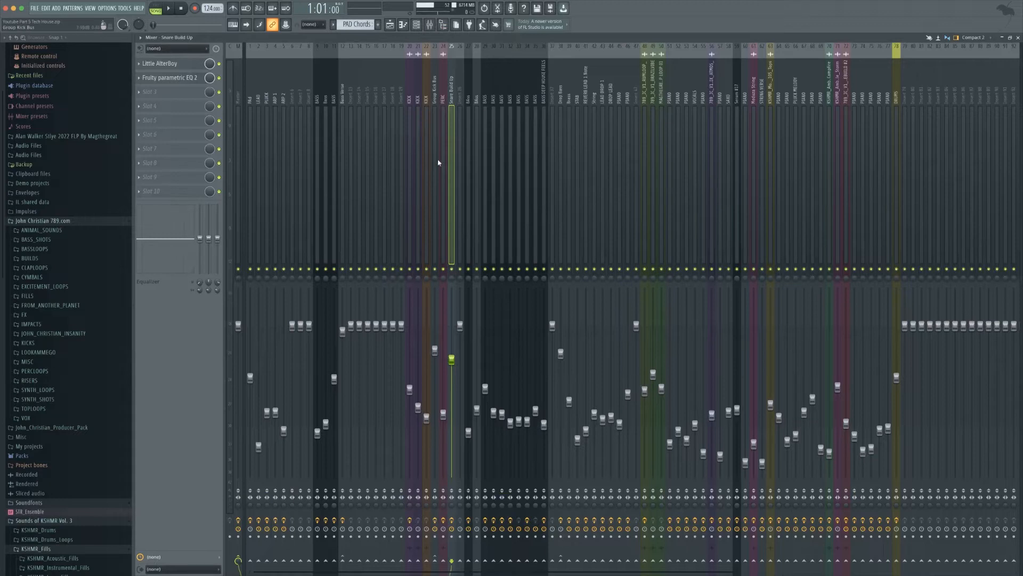
{"action": "left_click", "coordinate": [461, 227]}
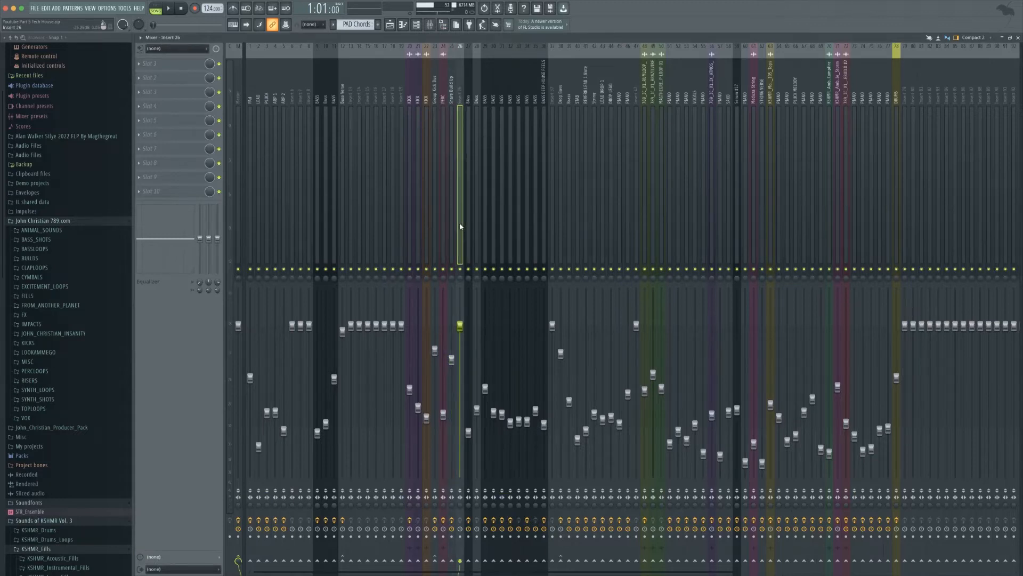
{"action": "left_click_drag", "start_coordinate": [453, 226], "coordinate": [402, 227]}
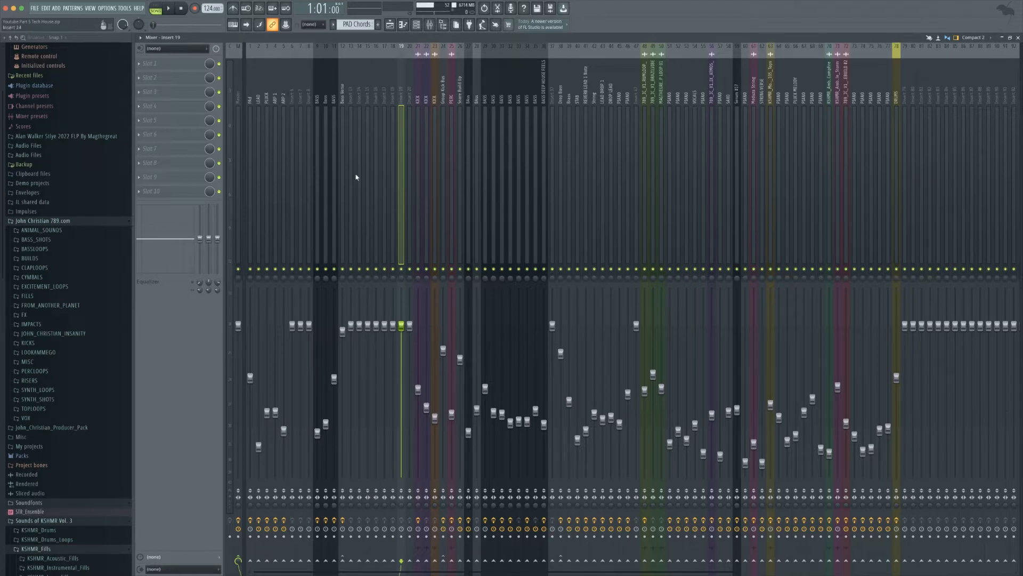
{"action": "key", "text": "F6"}
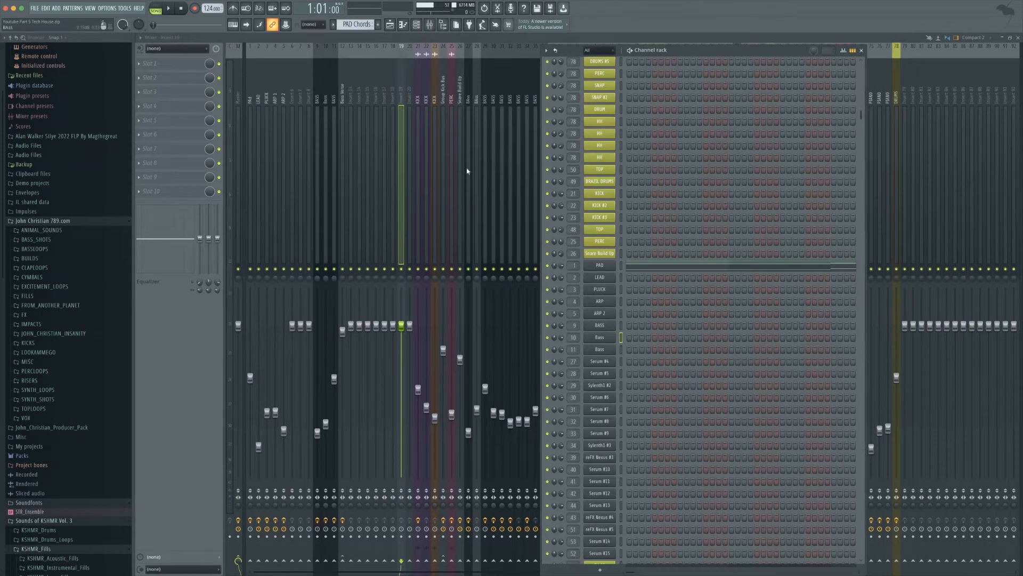
Move the channel rack clear of the bass inserts and rename the Serum #4 channel on insert 27 to BASS.
{"action": "left_click", "coordinate": [600, 362]}
{"action": "left_click", "coordinate": [600, 362]}
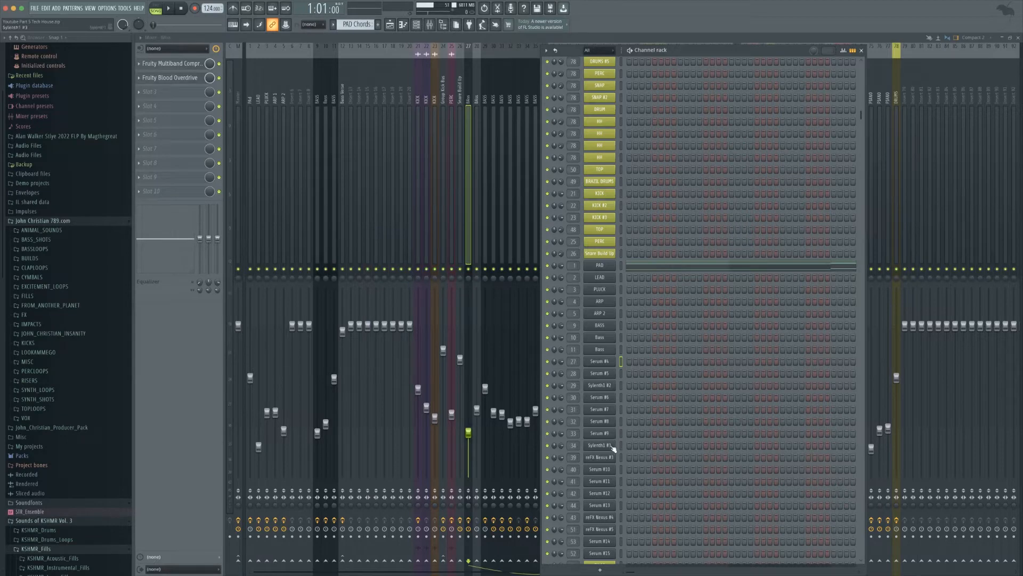
{"action": "left_click_drag", "start_coordinate": [677, 53], "coordinate": [787, 39]}
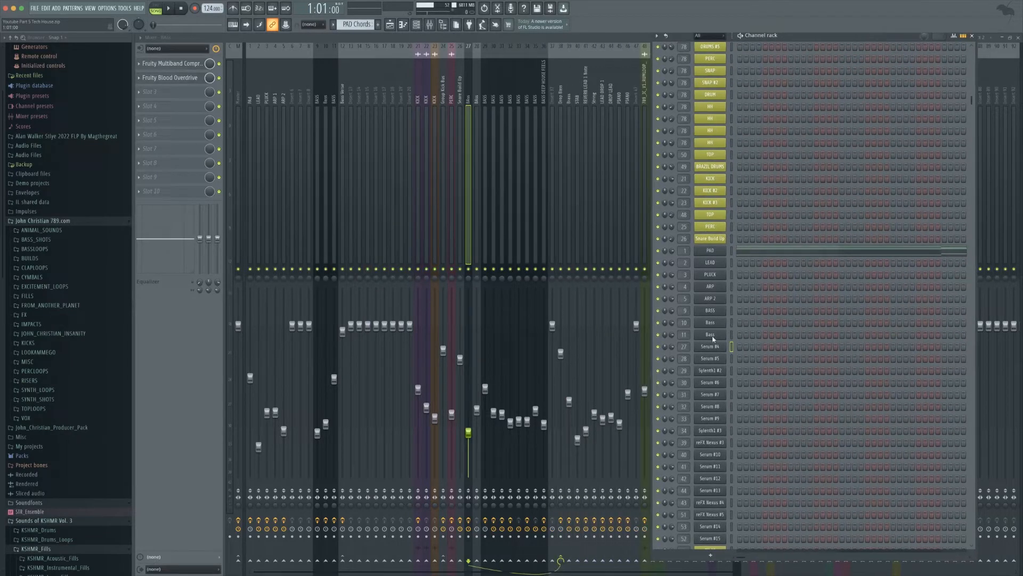
{"action": "left_click", "coordinate": [732, 431]}
{"action": "right_click", "coordinate": [717, 346]}
{"action": "left_click", "coordinate": [747, 365]}
{"action": "type", "text": "BA"}
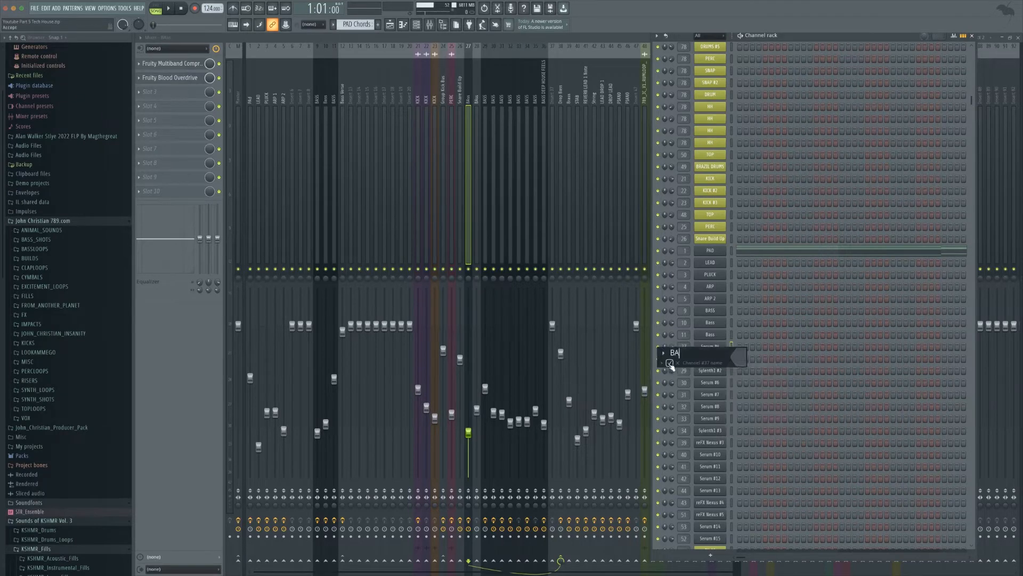
{"action": "type", "text": "SS"}
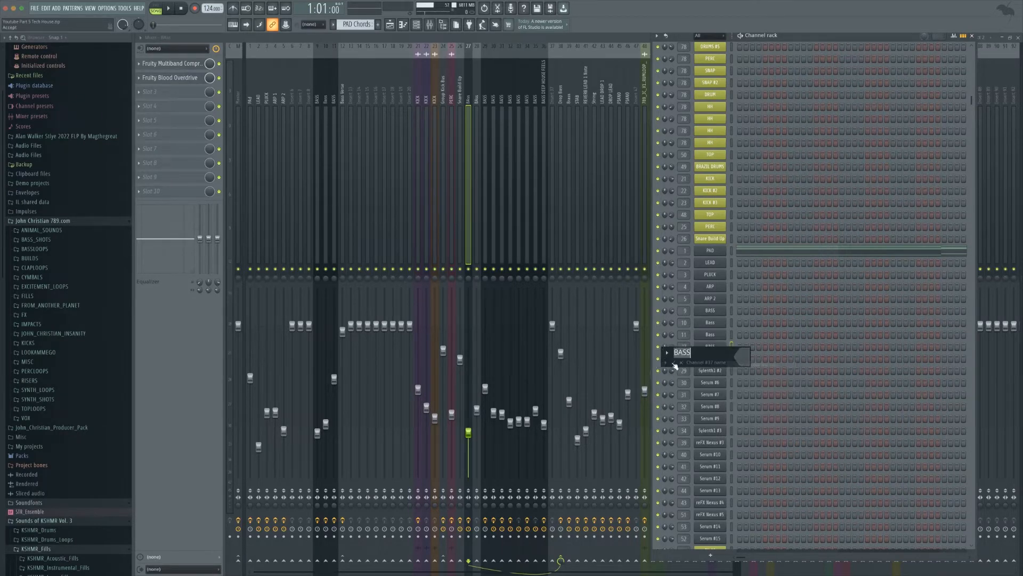
{"action": "left_click", "coordinate": [675, 364]}
Rename the Serum #5, Sylenth1 #2 and Serum #6 channels on inserts 28 to 30 to BASS.
{"action": "right_click", "coordinate": [723, 356]}
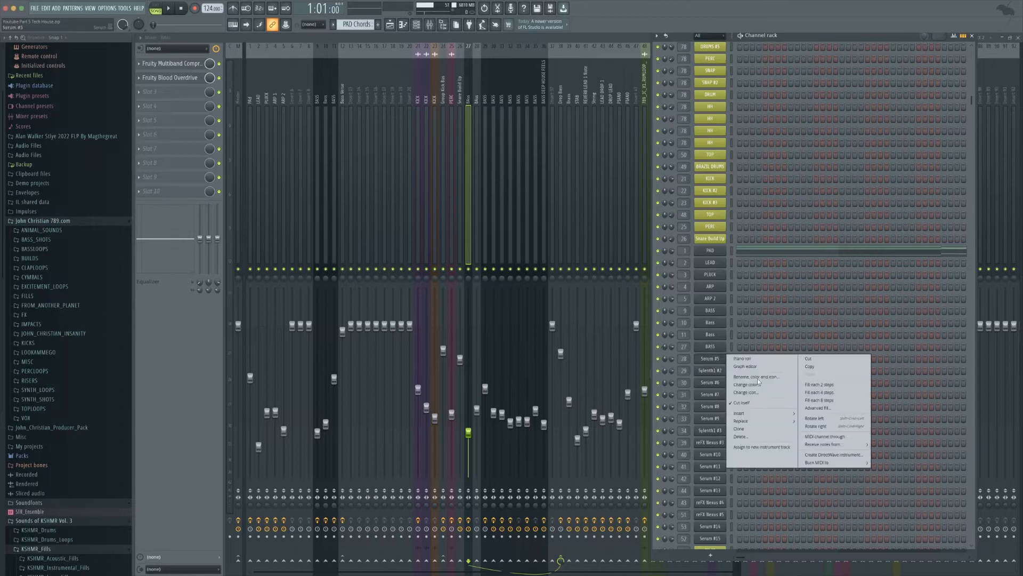
{"action": "left_click", "coordinate": [737, 379]}
{"action": "type", "text": "BASS"}
{"action": "right_click", "coordinate": [725, 376]}
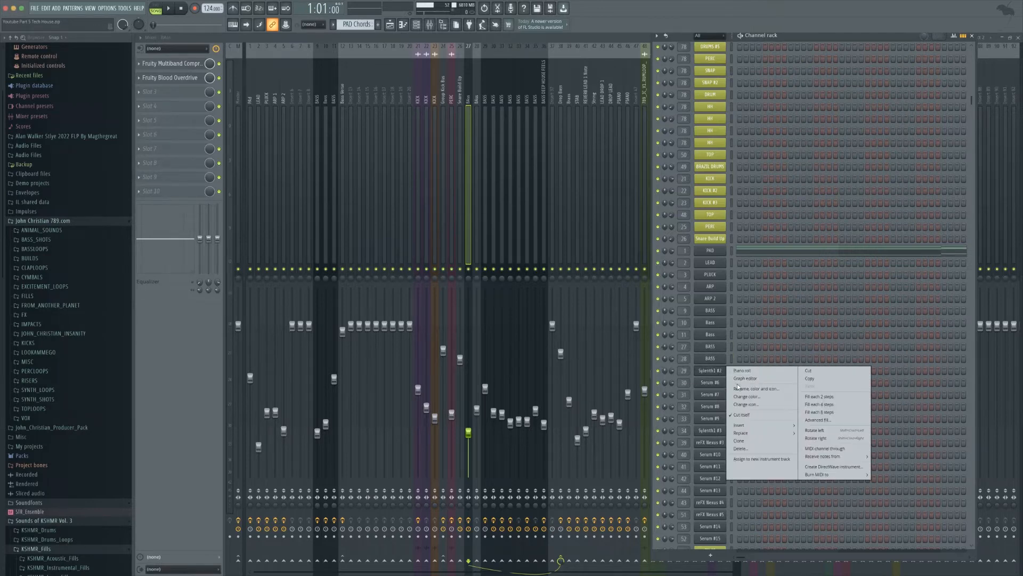
{"action": "left_click", "coordinate": [746, 381]}
{"action": "left_click", "coordinate": [670, 390]}
{"action": "right_click", "coordinate": [712, 383]}
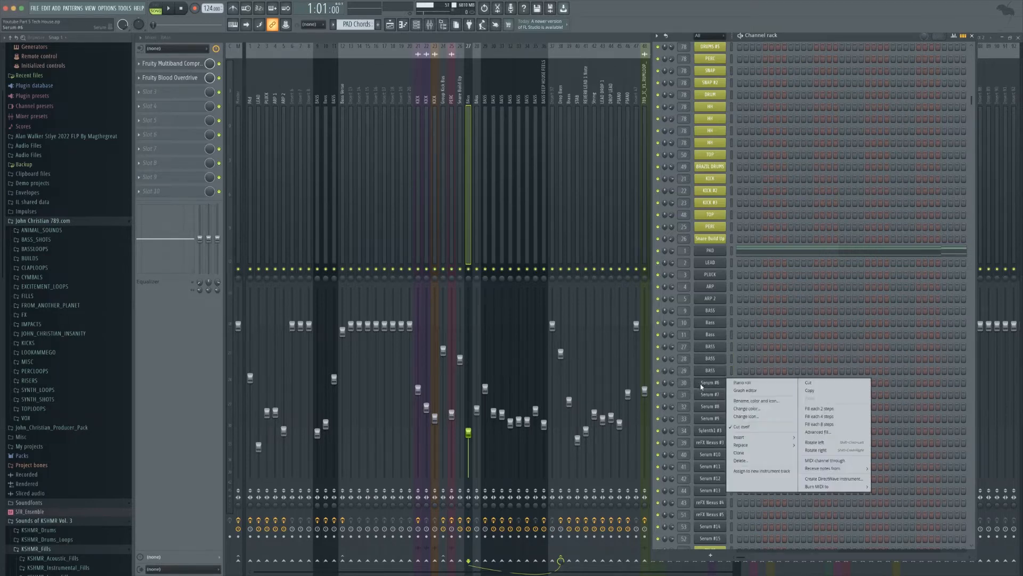
{"action": "left_click", "coordinate": [735, 385]}
{"action": "type", "text": "BASS"}
{"action": "left_click", "coordinate": [667, 402]}
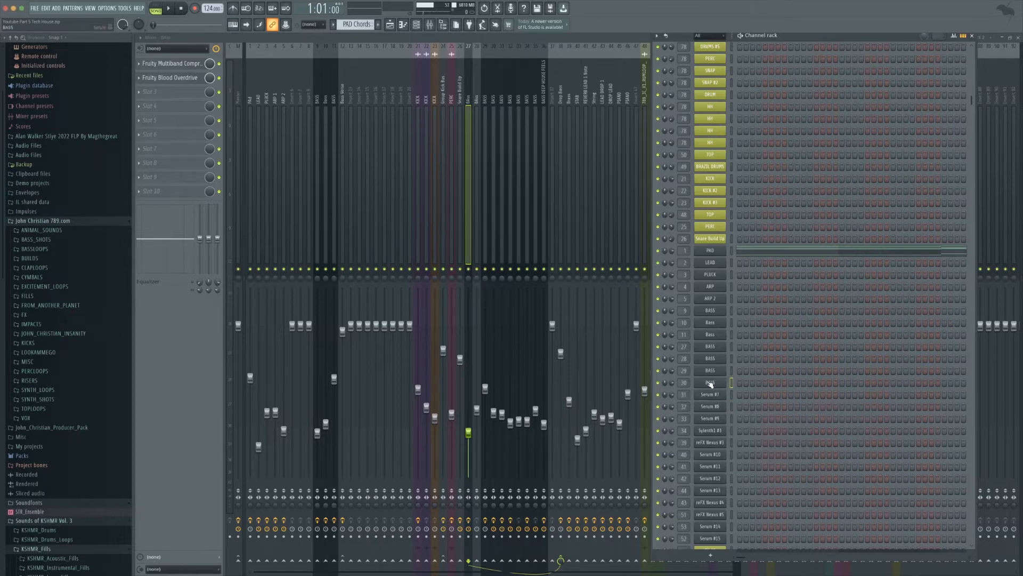
Rename the Serum #7 and Serum #8 channels on inserts 31 and 32 to BASS.
{"action": "right_click", "coordinate": [712, 394]}
{"action": "left_click", "coordinate": [735, 401]}
{"action": "type", "text": "BASS"}
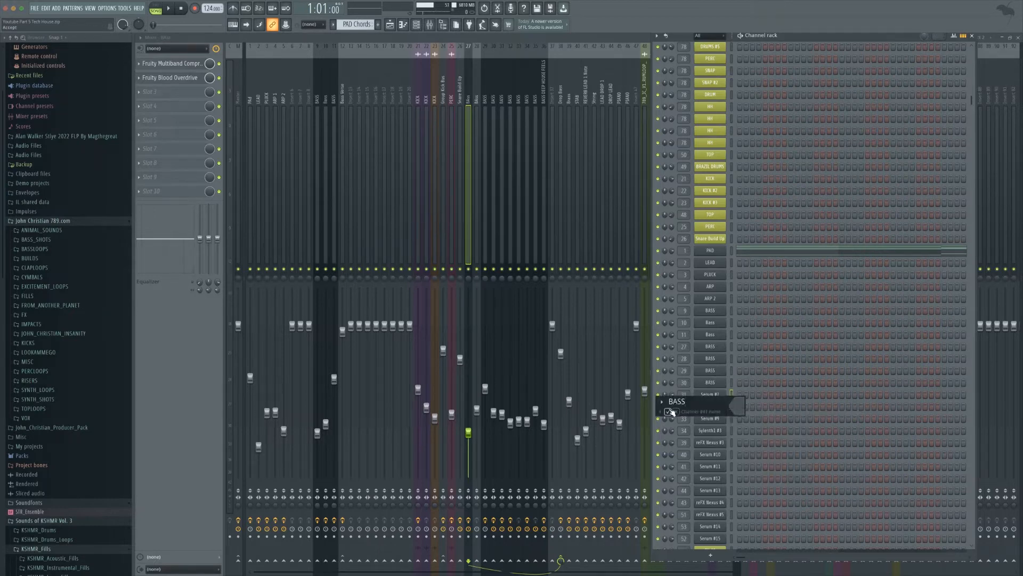
{"action": "left_click", "coordinate": [668, 412]}
{"action": "right_click", "coordinate": [711, 406]}
{"action": "left_click", "coordinate": [739, 425]}
{"action": "type", "text": "BASS"}
{"action": "left_click", "coordinate": [668, 425]}
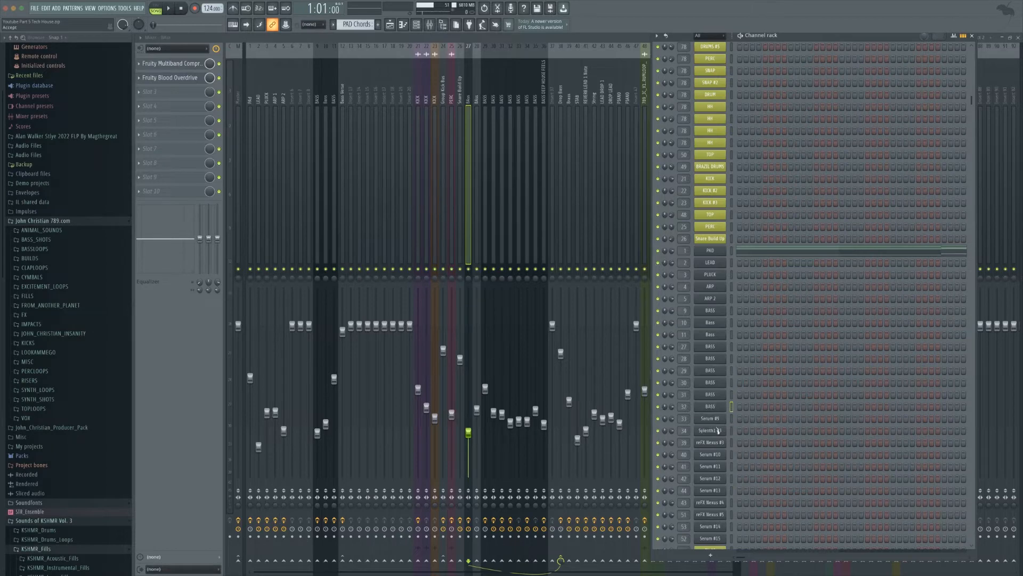
Rename the Serum #9 and Sylenth1 #3 channels on inserts 33 and 34 to BASS.
{"action": "right_click", "coordinate": [711, 419]}
{"action": "left_click", "coordinate": [738, 429]}
{"action": "type", "text": "BASS"}
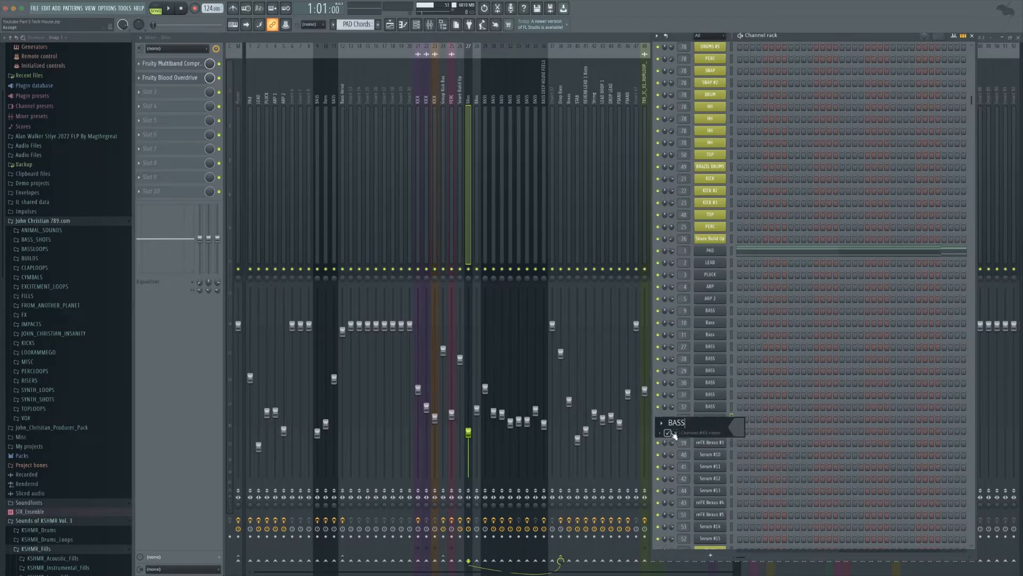
{"action": "left_click", "coordinate": [668, 432]}
{"action": "right_click", "coordinate": [711, 430]}
{"action": "left_click", "coordinate": [738, 449]}
{"action": "type", "text": "BASS"}
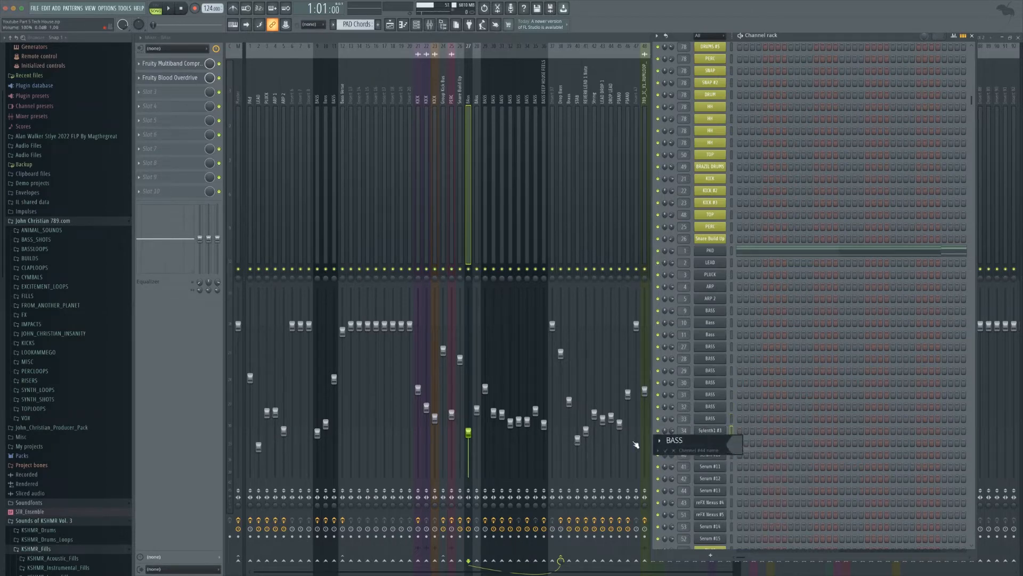
{"action": "left_click", "coordinate": [668, 451]}
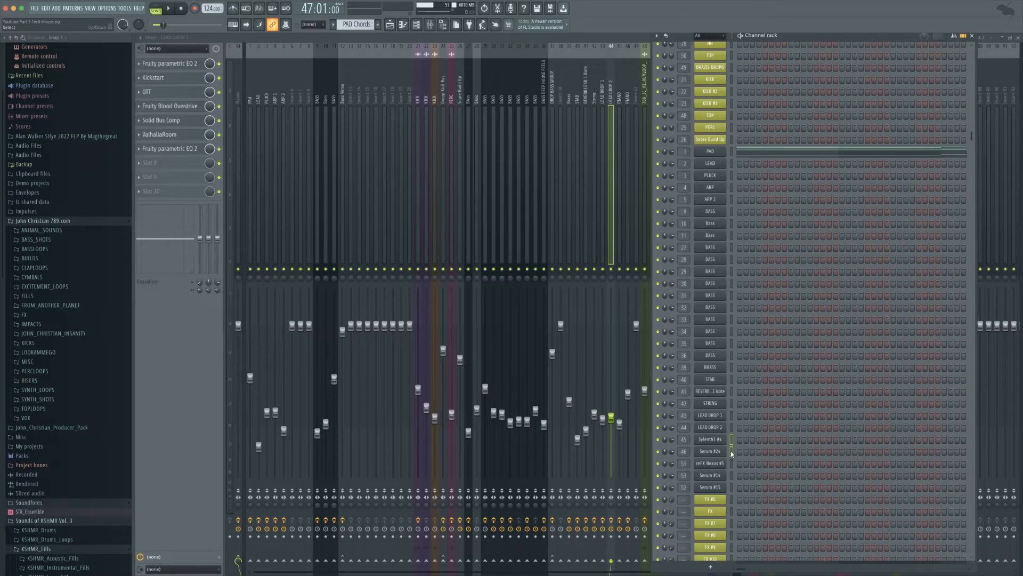
Check the Sylenth1 #4 channel's instrument preset and rename its mixer insert 45 to DOWN FX.
{"action": "scroll", "coordinate": [730, 451], "scroll_direction": "down", "scroll_amount": 4}
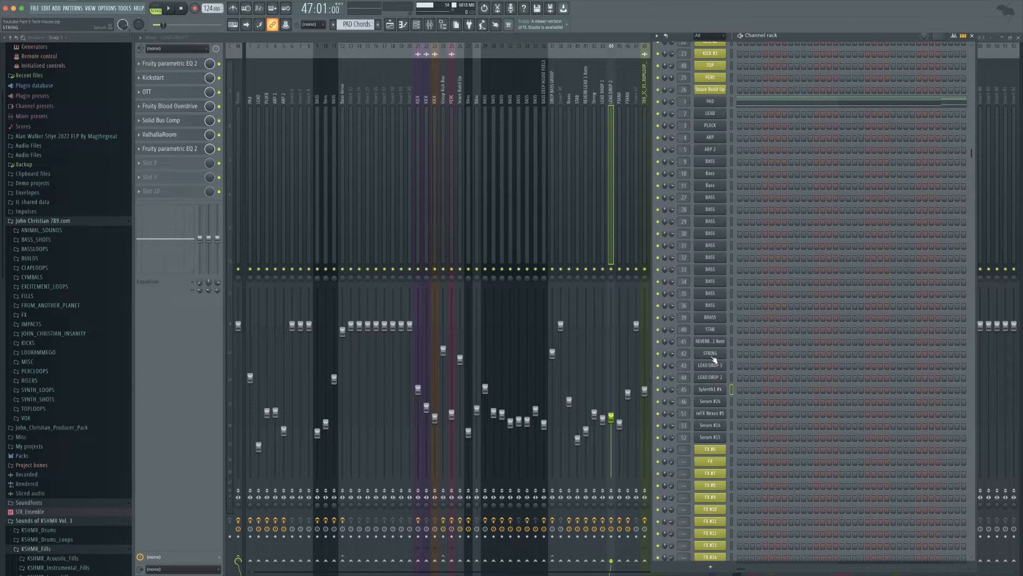
{"action": "right_click", "coordinate": [713, 393]}
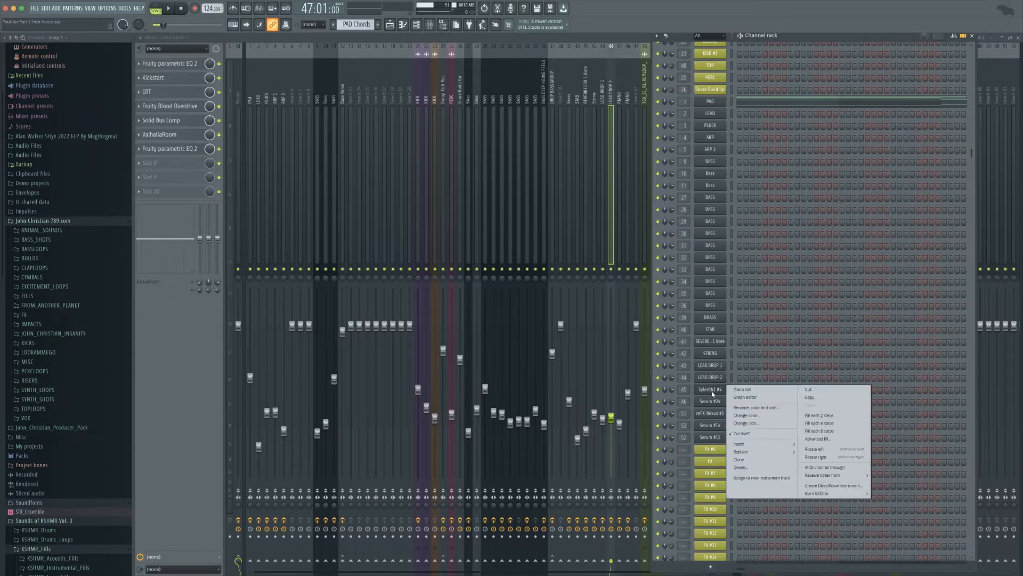
{"action": "left_click", "coordinate": [712, 393]}
{"action": "left_click", "coordinate": [712, 393]}
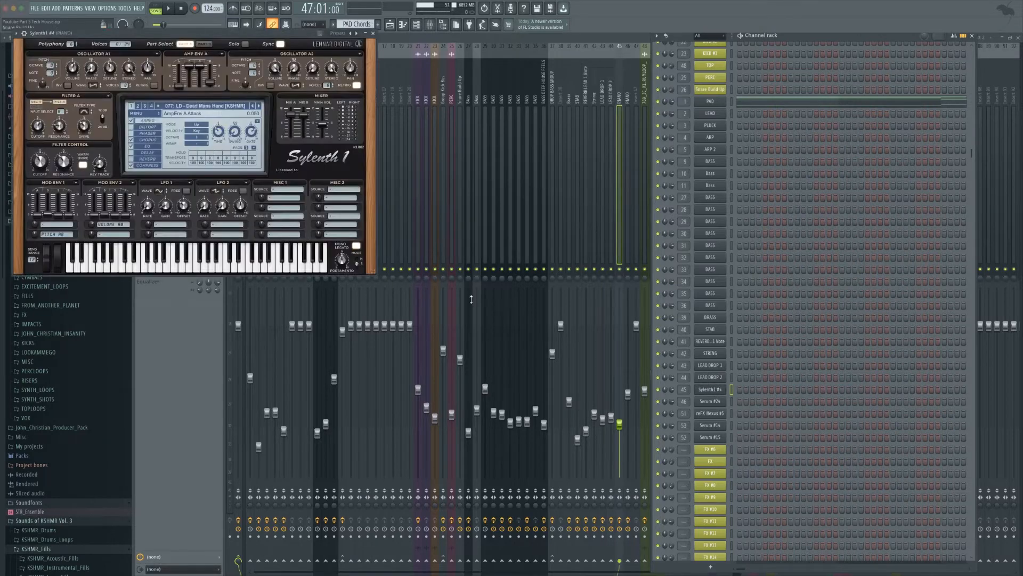
{"action": "left_click", "coordinate": [372, 35]}
{"action": "right_click", "coordinate": [623, 115]}
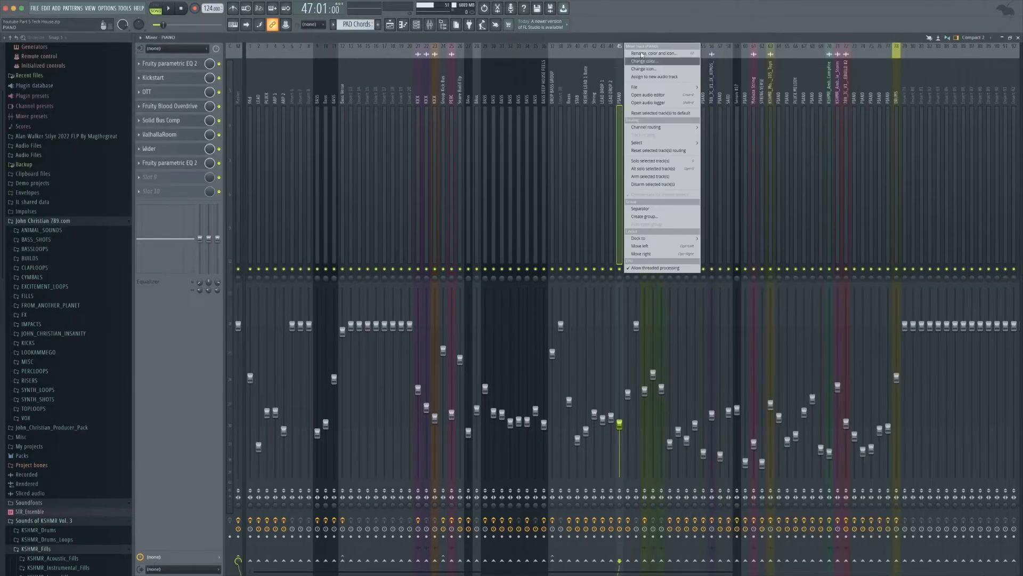
{"action": "left_click", "coordinate": [645, 56]}
{"action": "type", "text": "DOWN"}
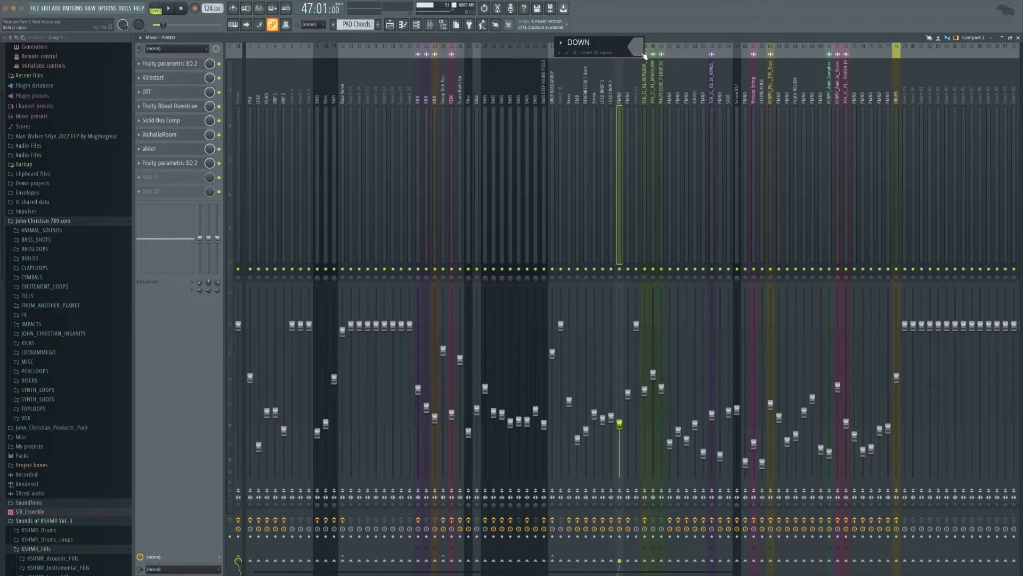
{"action": "type", "text": " FX"}
{"action": "key", "text": "Return"}
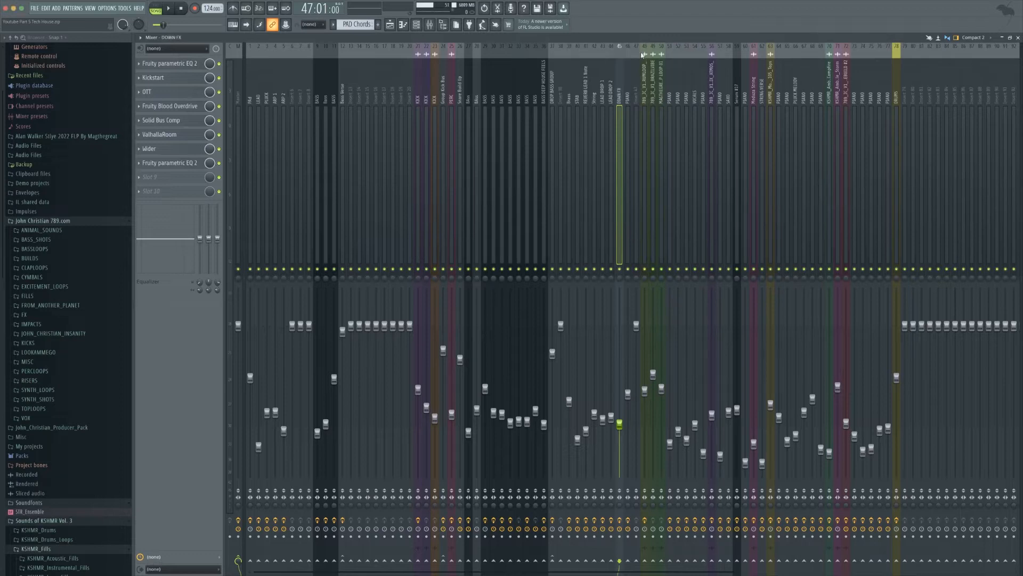
Rename the Sylenth1 #4 channel on insert 45 to DOWN FX in the channel rack.
{"action": "left_click", "coordinate": [416, 26]}
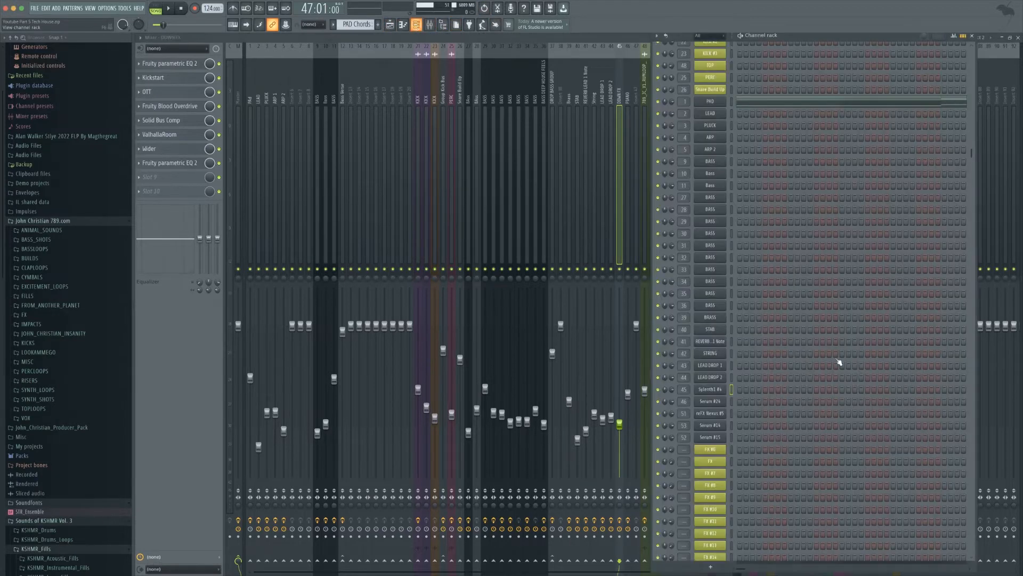
{"action": "right_click", "coordinate": [714, 390]}
{"action": "left_click", "coordinate": [768, 407]}
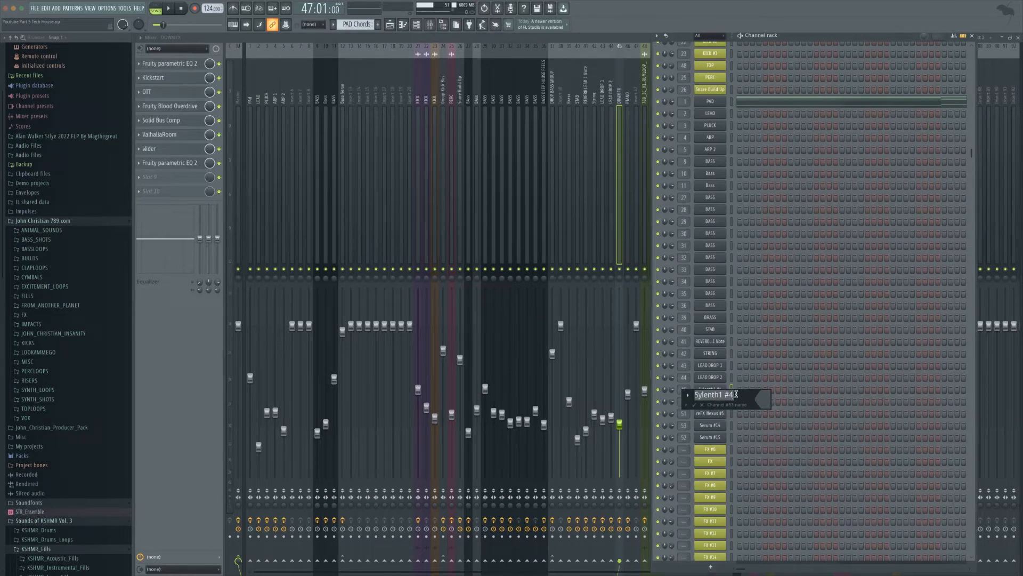
{"action": "type", "text": "DOWN FX"}
{"action": "key", "text": "Return"}
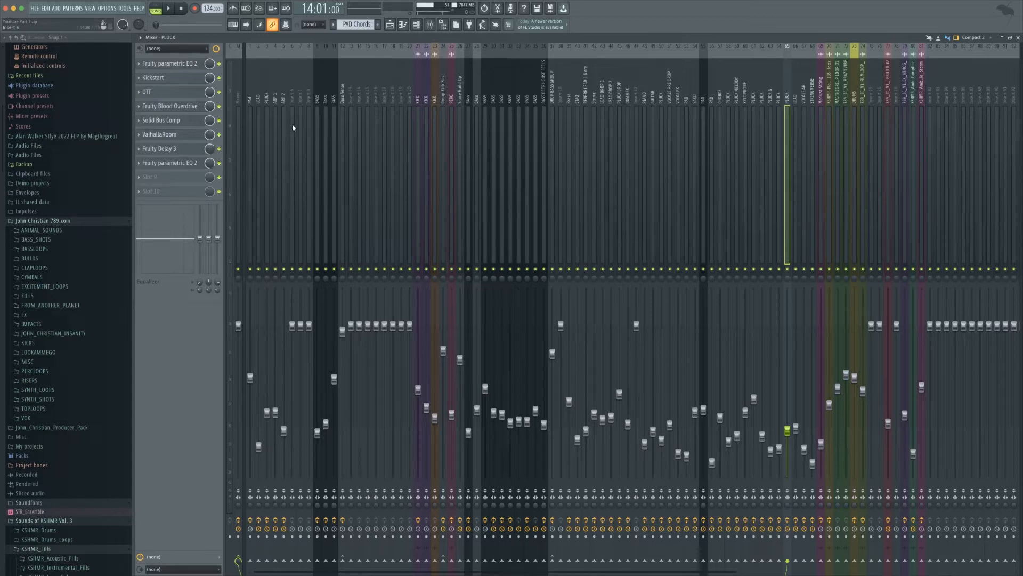
Move the empty mixer inserts past the last named insert so the used inserts sit together from 1 to 65.
{"action": "left_click", "coordinate": [933, 146]}
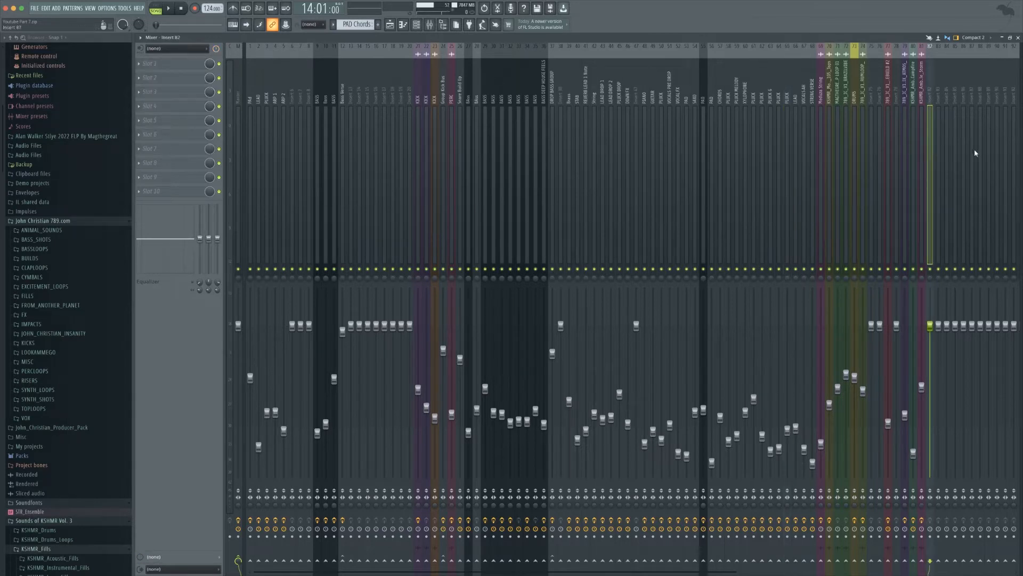
{"action": "left_click", "coordinate": [874, 124]}
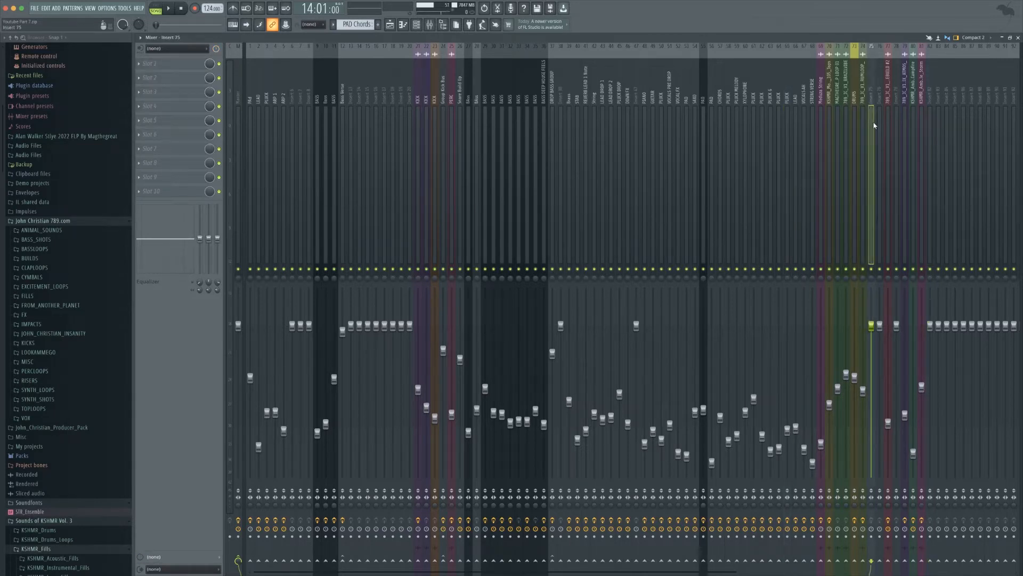
{"action": "left_click", "coordinate": [293, 194]}
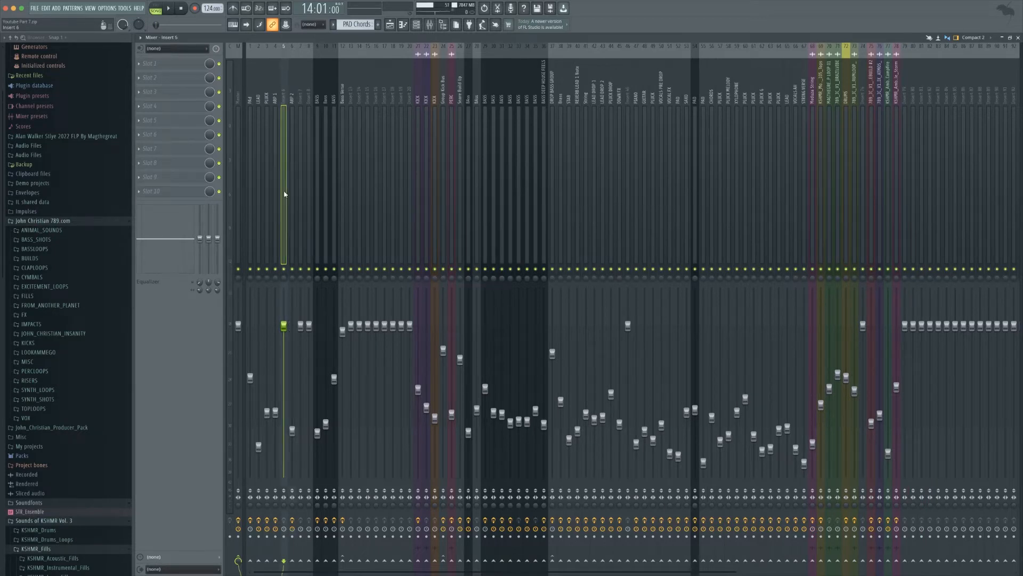
{"action": "left_click", "coordinate": [336, 124]}
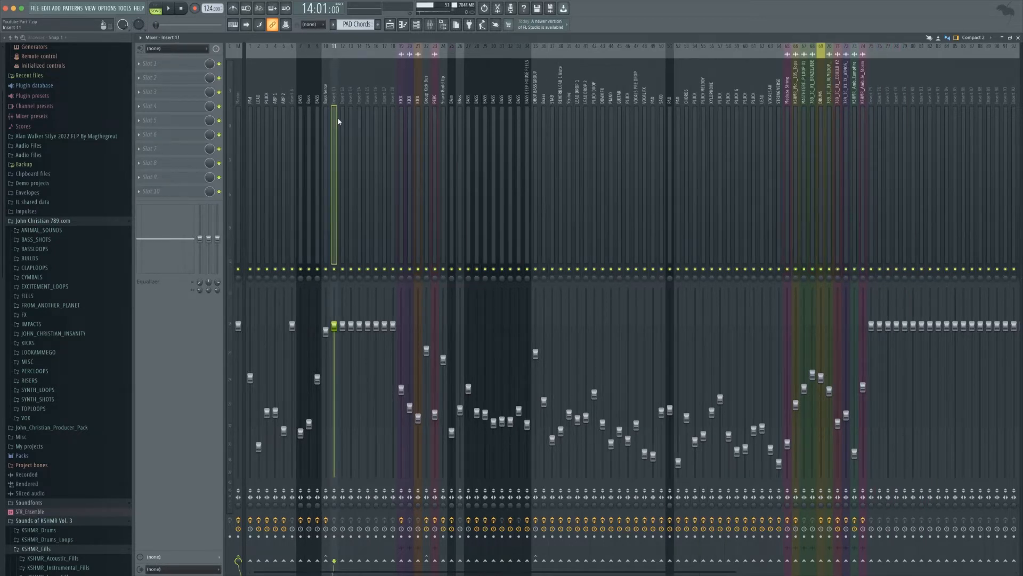
{"action": "left_click_drag", "start_coordinate": [338, 121], "coordinate": [865, 130]}
{"action": "left_click_drag", "start_coordinate": [294, 121], "coordinate": [865, 109]}
{"action": "right_click", "coordinate": [671, 120]}
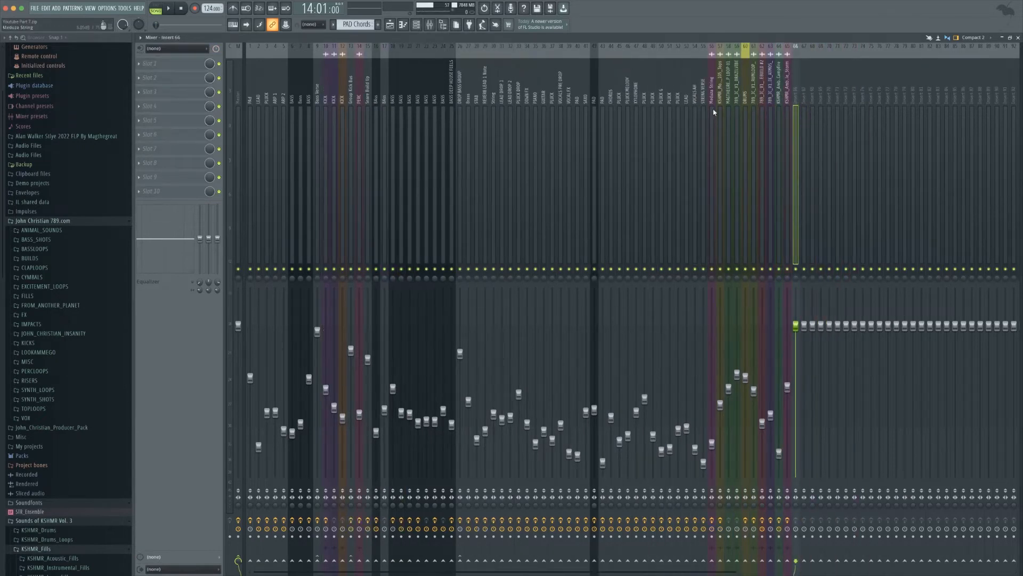
Rename the KSHMR Moombah drum loop tops mixer insert 57 to TOP LOOP.
{"action": "left_click", "coordinate": [721, 109]}
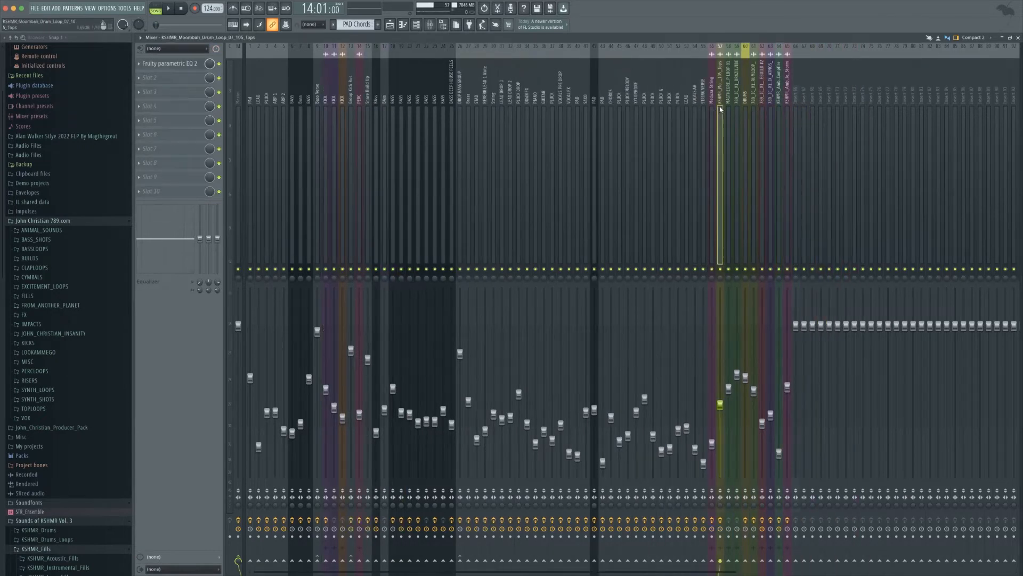
{"action": "right_click", "coordinate": [721, 109]}
{"action": "left_click", "coordinate": [761, 61]}
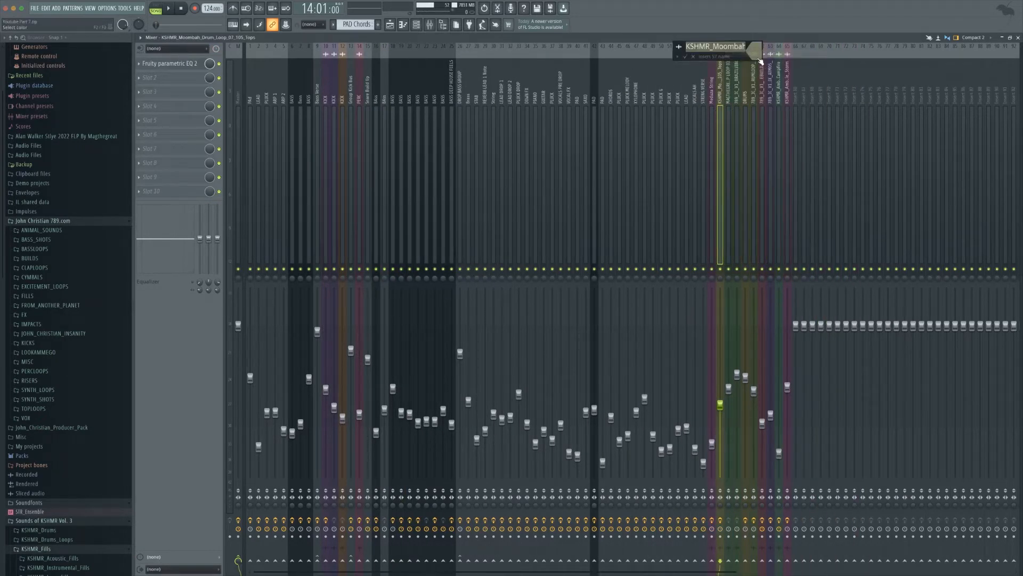
{"action": "type", "text": "TO"}
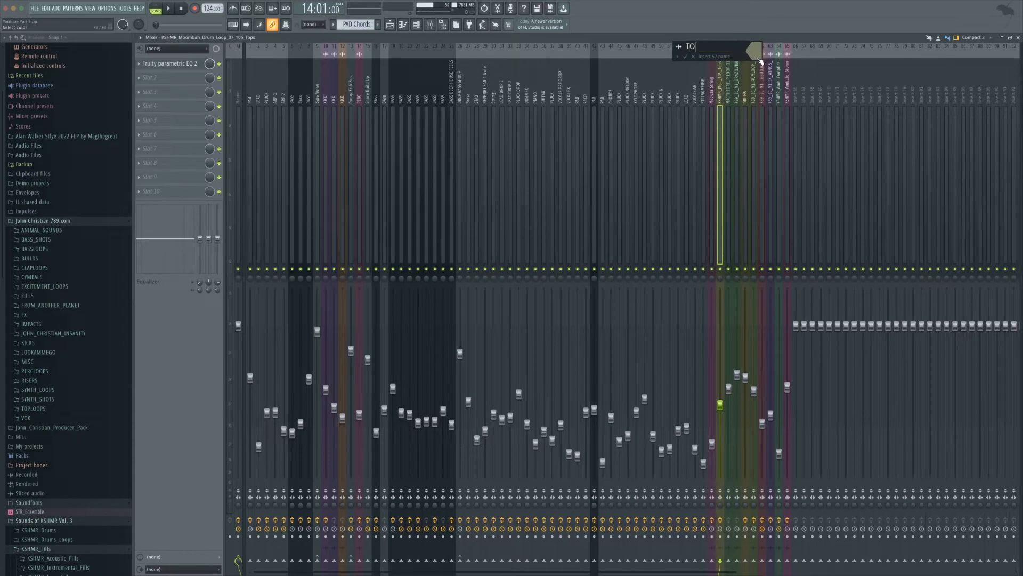
{"action": "type", "text": "P LOOP"}
{"action": "key", "text": "Return"}
Rename the MAGTHEGREAT TOP LOOP 01 mixer insert to TOP L and the Brazil vibe insert beside it to BRAZIL.
{"action": "right_click", "coordinate": [728, 92]}
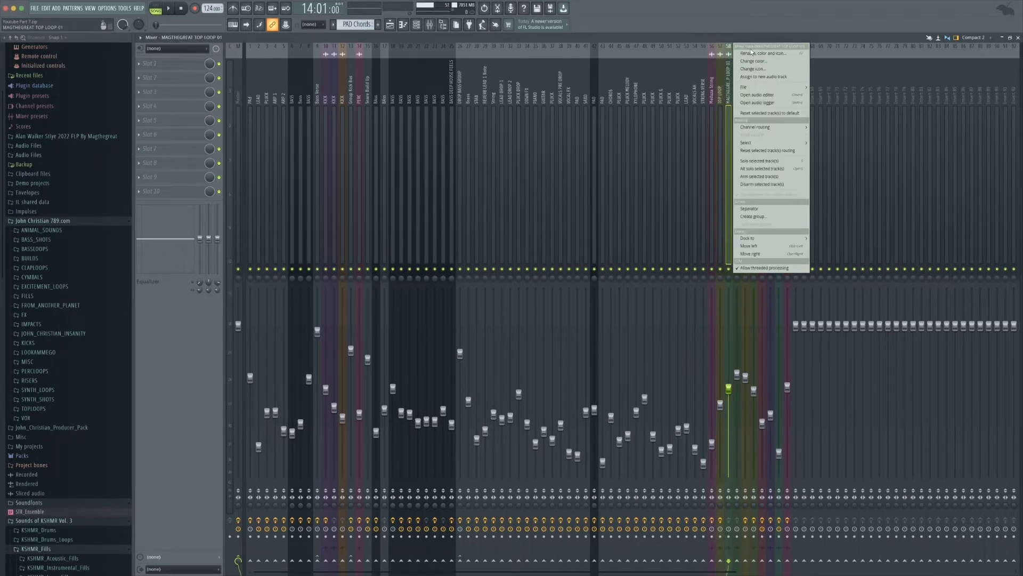
{"action": "left_click", "coordinate": [754, 53]}
{"action": "type", "text": "TOP L"}
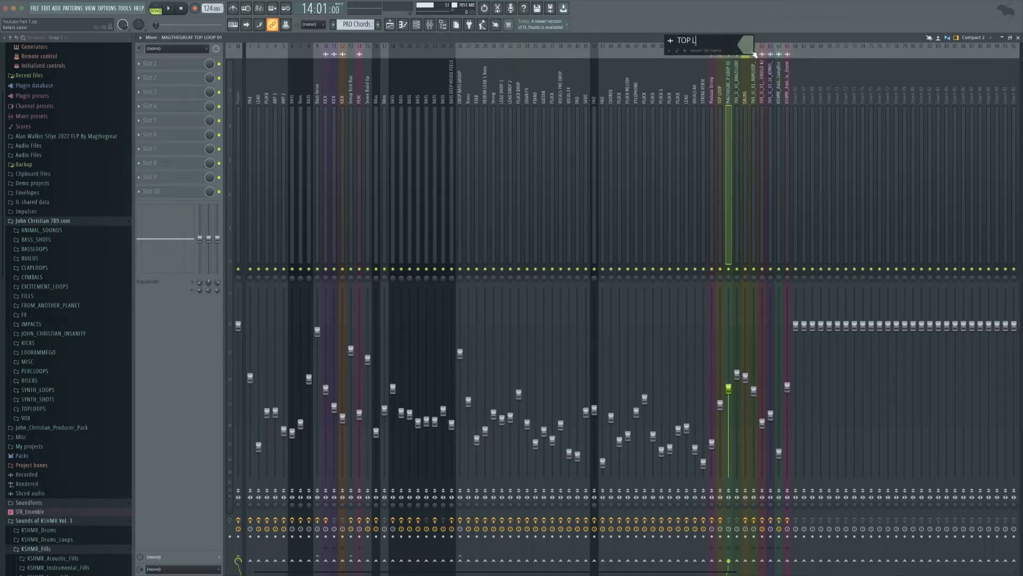
{"action": "key", "text": "Return"}
{"action": "right_click", "coordinate": [740, 65]}
{"action": "left_click", "coordinate": [757, 54]}
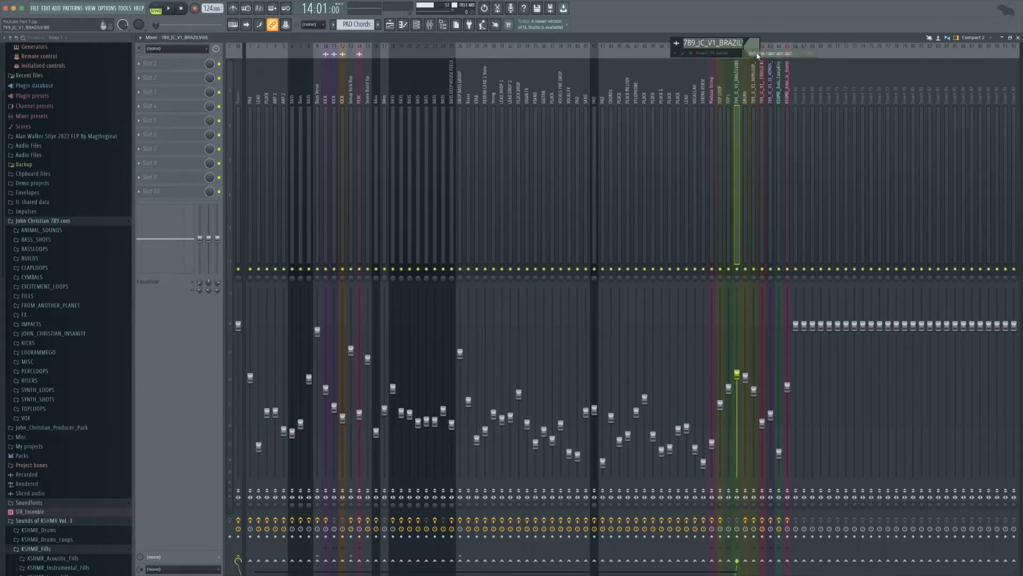
{"action": "type", "text": "BRAZIL"}
{"action": "key", "text": "Return"}
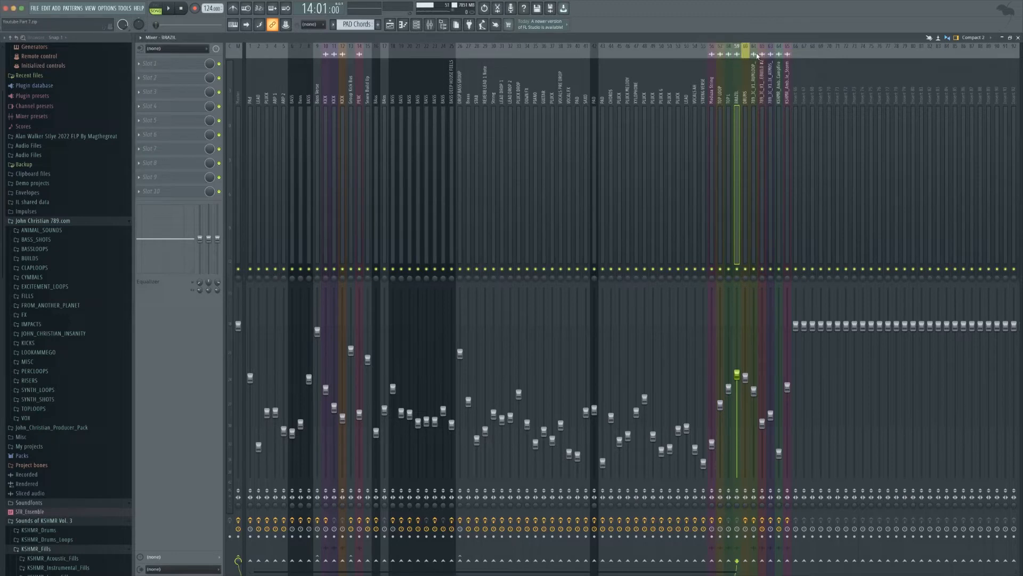
Rename the DRUMS mixer insert to DRUMS GROUP and the tech house drum loop insert after it to DRUM LOOP.
{"action": "right_click", "coordinate": [748, 92]}
{"action": "left_click", "coordinate": [762, 53]}
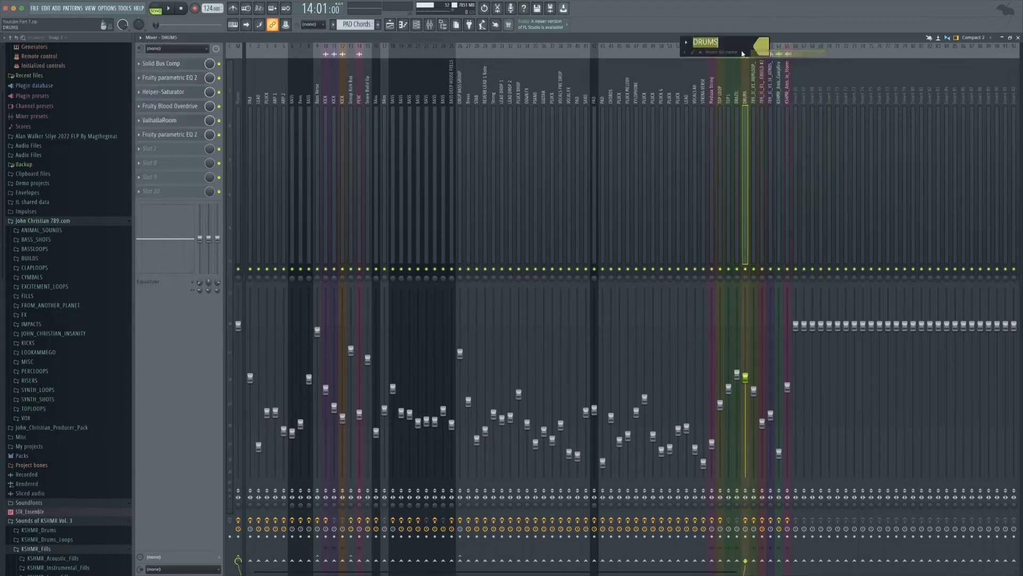
{"action": "type", "text": "DRUMS GROUP"}
{"action": "key", "text": "Tab"}
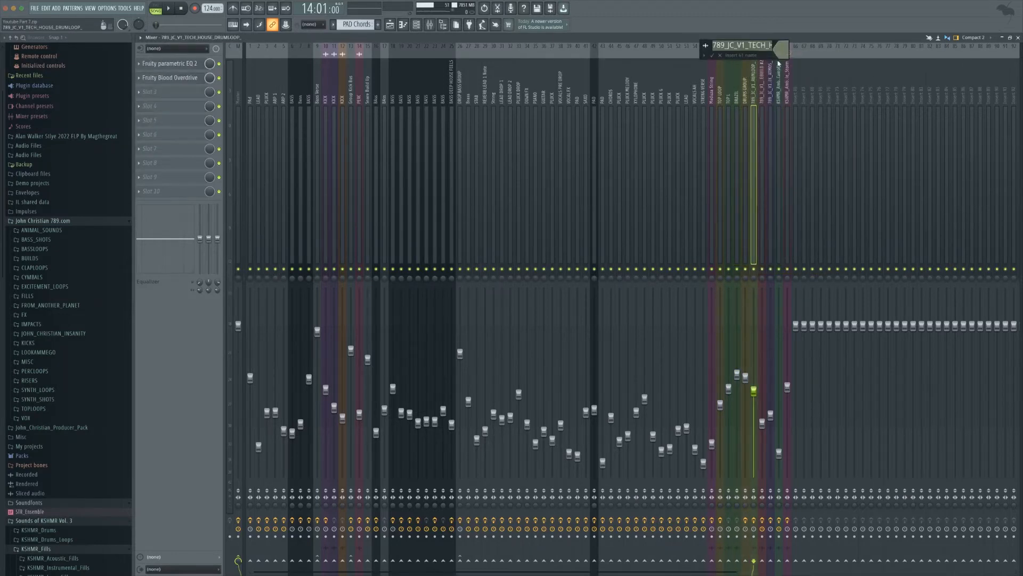
{"action": "type", "text": "DRUM LOOP"}
{"action": "key", "text": "Return"}
Rename the 789 snare build mixer insert to BUILD UP SNARE and the neighbouring 789 atmos insert to FX DROP.
{"action": "right_click", "coordinate": [764, 53]}
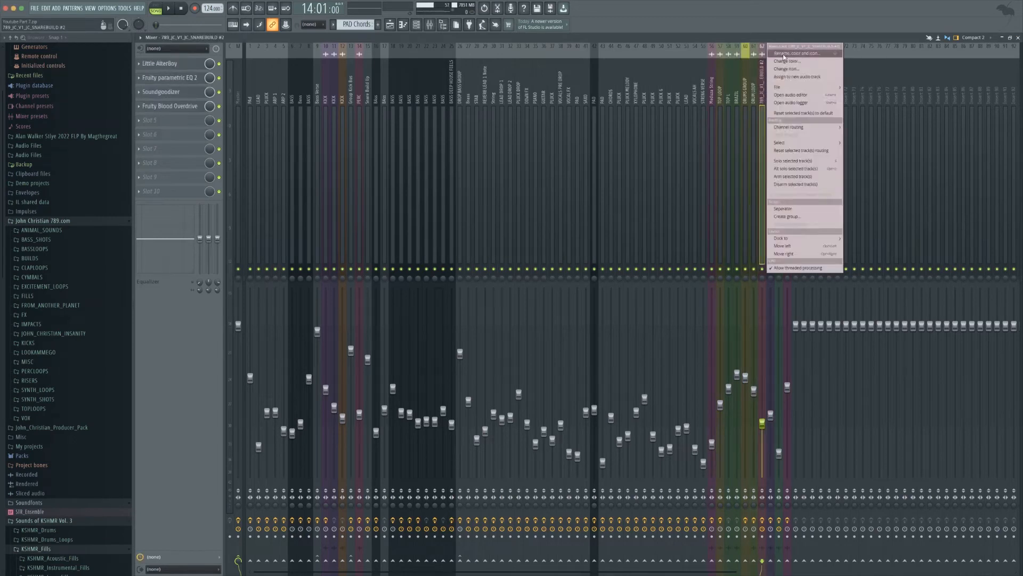
{"action": "left_click", "coordinate": [783, 58]}
{"action": "type", "text": "BUILD UP SNARE"}
{"action": "key", "text": "Tab"}
{"action": "type", "text": "FX DROP"}
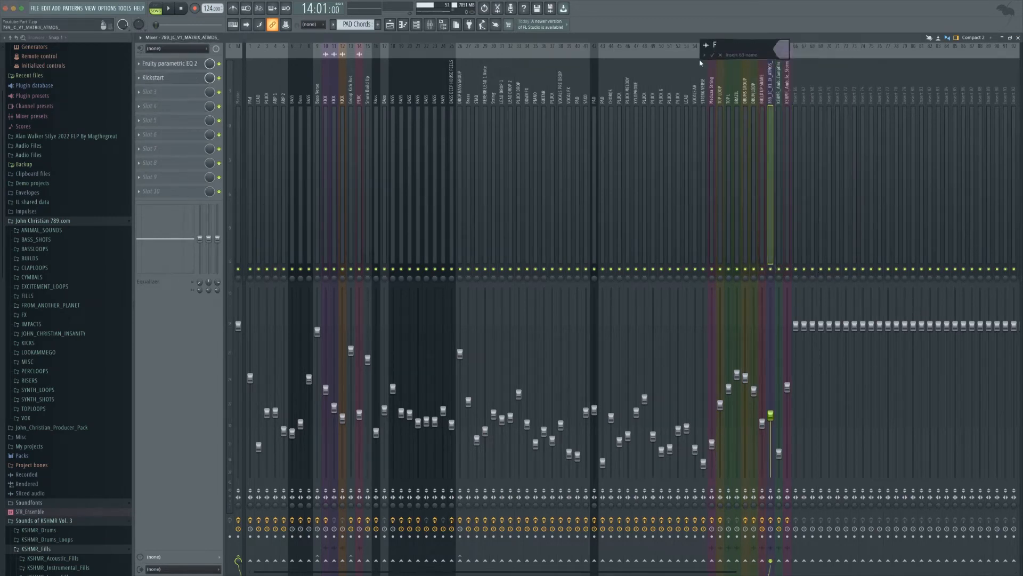
{"action": "key", "text": "Tab"}
Rename the campfire and jungle storm ambience inserts to CAMP FIRE AM and FX STORM AM, and lower the storm insert's volume.
{"action": "type", "text": "CAM"}
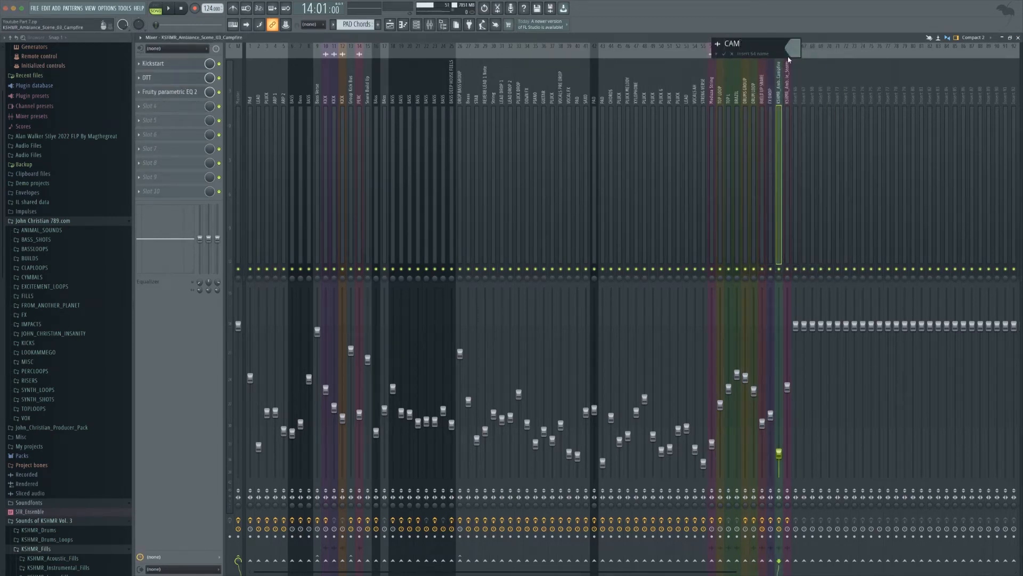
{"action": "type", "text": "P FIRE AM"}
{"action": "key", "text": "Tab"}
{"action": "left_click", "coordinate": [793, 49]}
{"action": "left_click", "coordinate": [805, 58]}
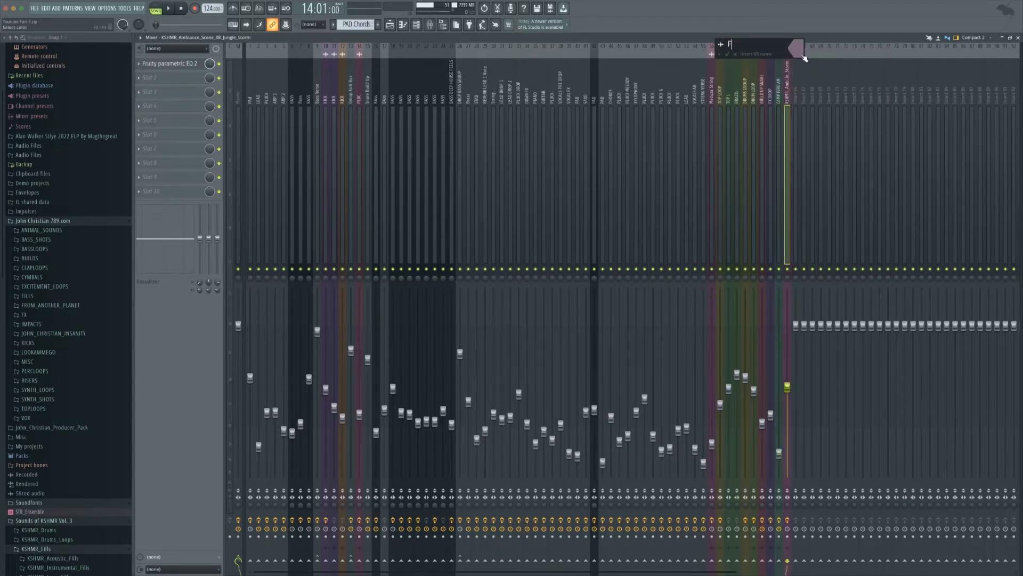
{"action": "type", "text": "FX STORM AM"}
{"action": "key", "text": "Return"}
{"action": "left_click_drag", "start_coordinate": [787, 386], "coordinate": [787, 444]}
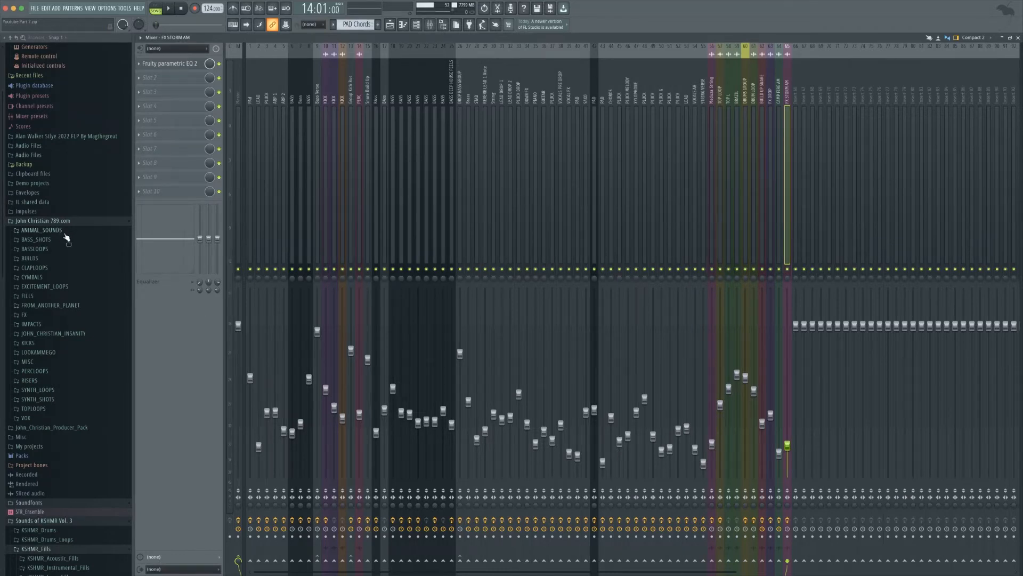
Show the channel rack over the mixer and reposition it, keeping the last used inserts in view.
{"action": "left_click", "coordinate": [794, 148]}
{"action": "left_click", "coordinate": [416, 25]}
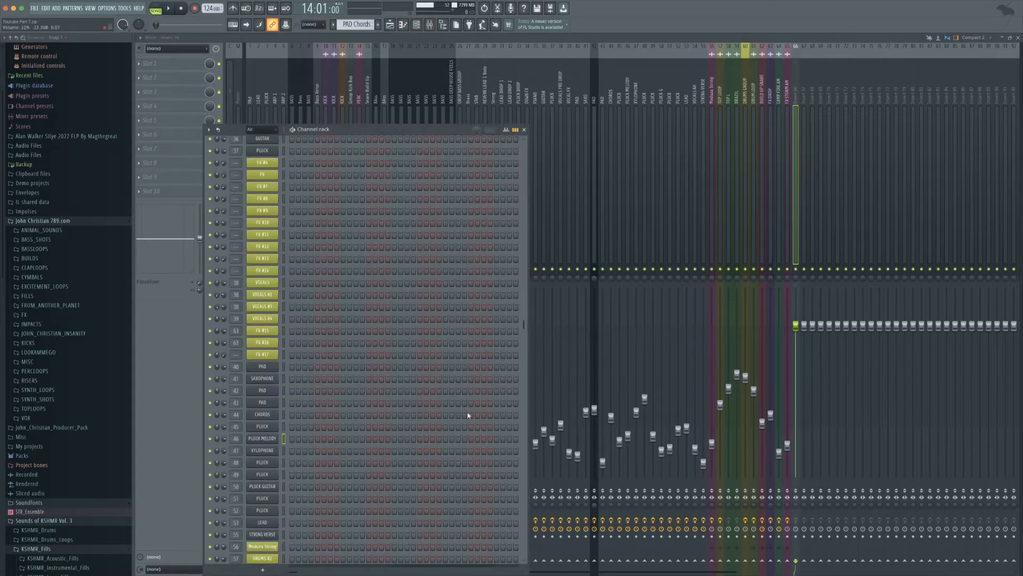
{"action": "left_click_drag", "start_coordinate": [363, 130], "coordinate": [452, 96]}
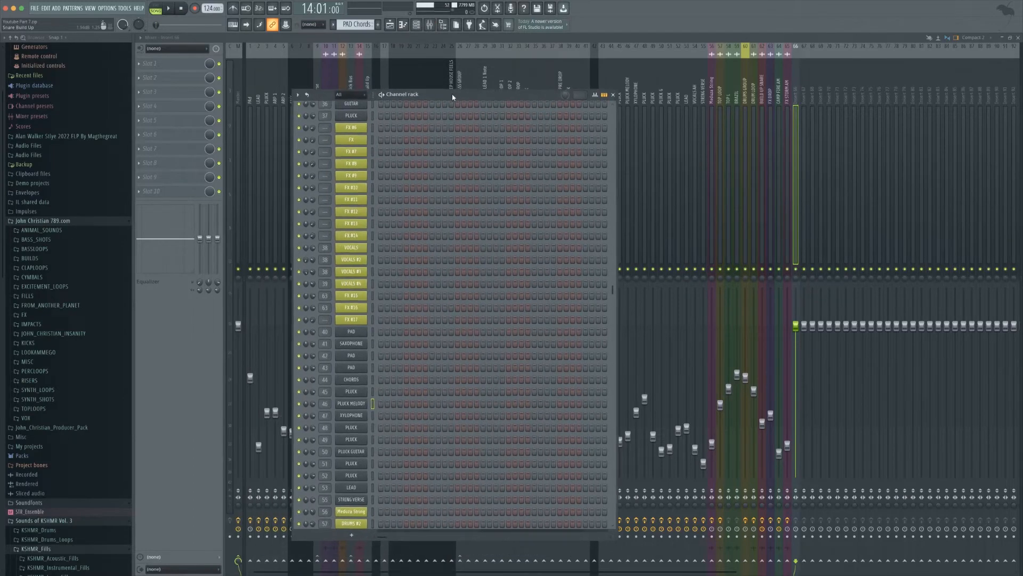
Select the two SNARE BUILD UP channels and the first BUILD UP channel and route them to mixer tracks starting from insert 66.
{"action": "scroll", "coordinate": [372, 329], "scroll_direction": "down", "scroll_amount": 15}
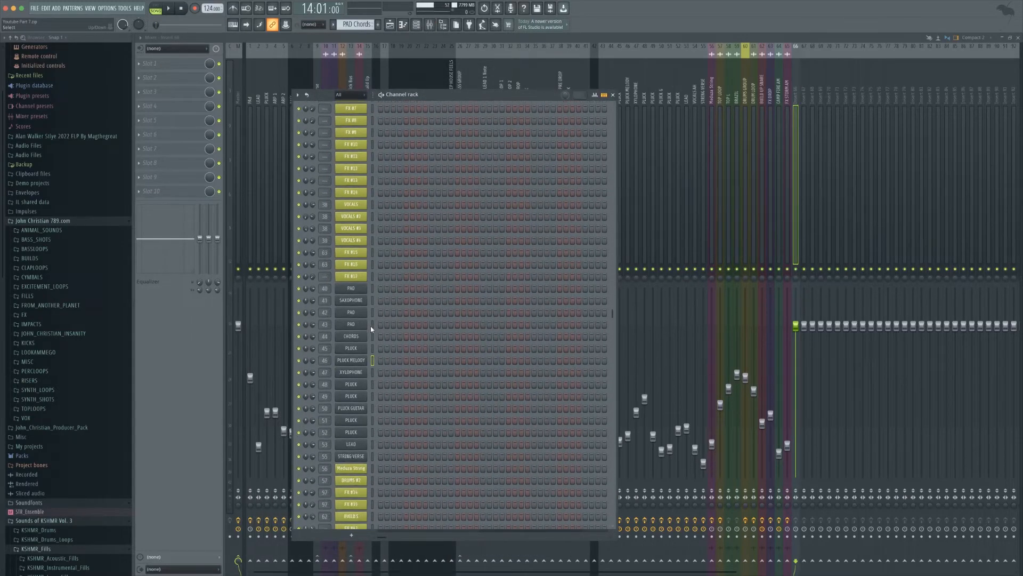
{"action": "scroll", "coordinate": [372, 331], "scroll_direction": "up", "scroll_amount": 12}
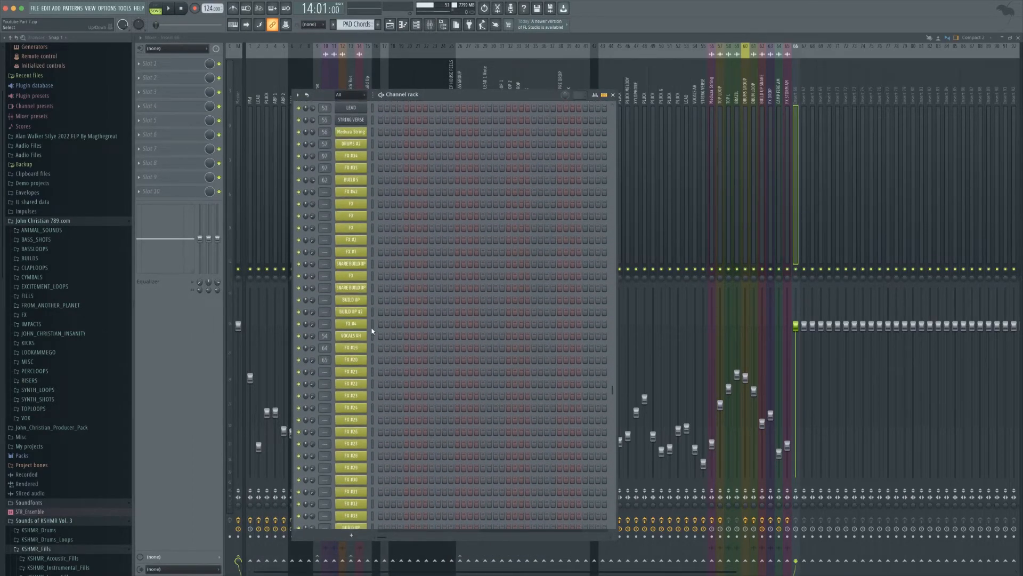
{"action": "left_click_drag", "start_coordinate": [372, 315], "coordinate": [372, 294]}
{"action": "left_click", "coordinate": [372, 263]}
{"action": "left_click", "coordinate": [373, 288], "text": "ctrl"}
{"action": "left_click", "coordinate": [372, 312]}
{"action": "left_click", "coordinate": [372, 300]}
{"action": "left_click", "coordinate": [374, 288], "text": "ctrl"}
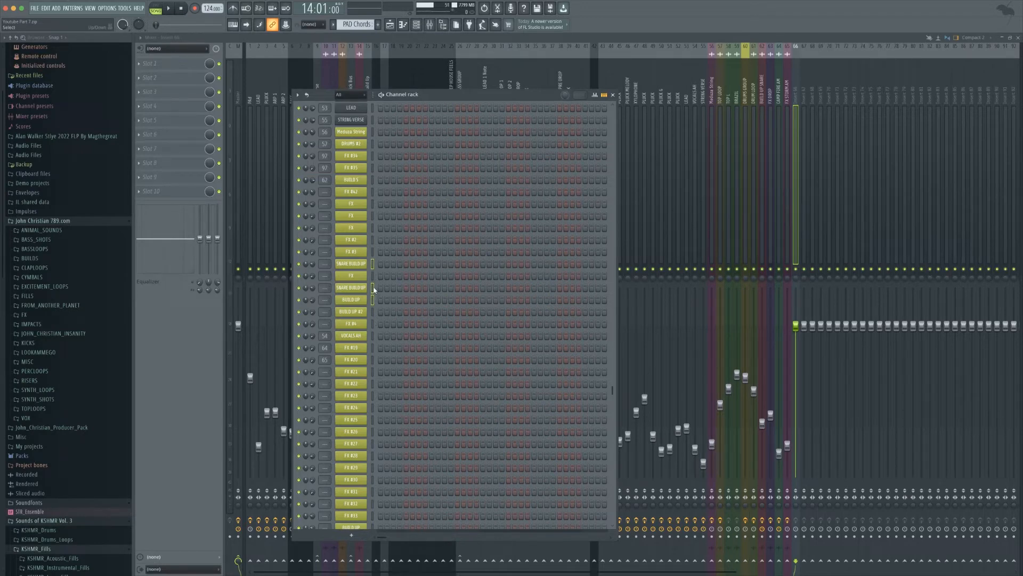
{"action": "left_click", "coordinate": [373, 179], "text": "ctrl"}
{"action": "right_click", "coordinate": [797, 143]}
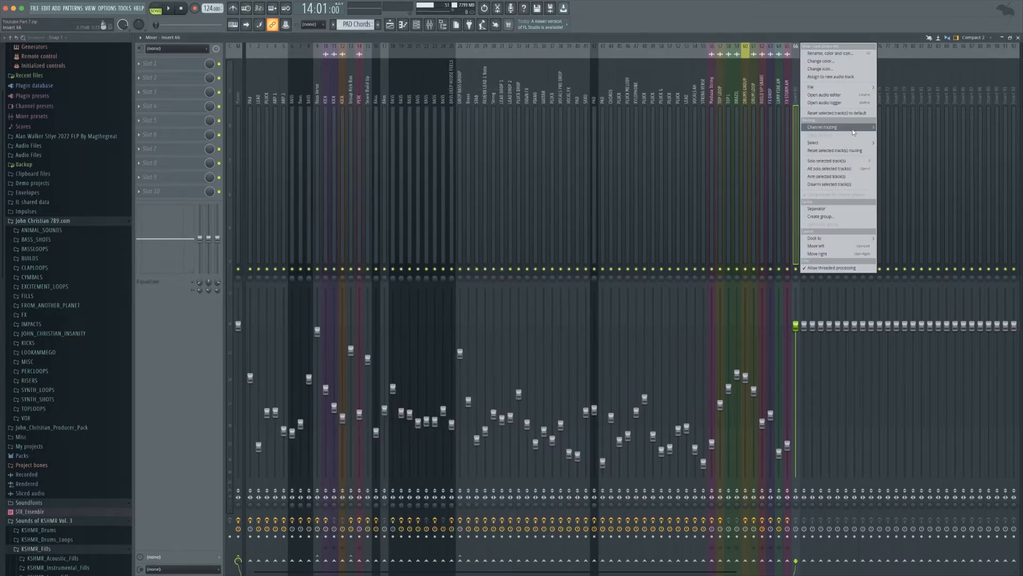
{"action": "mouse_move", "coordinate": [852, 128]}
{"action": "left_click", "coordinate": [901, 135]}
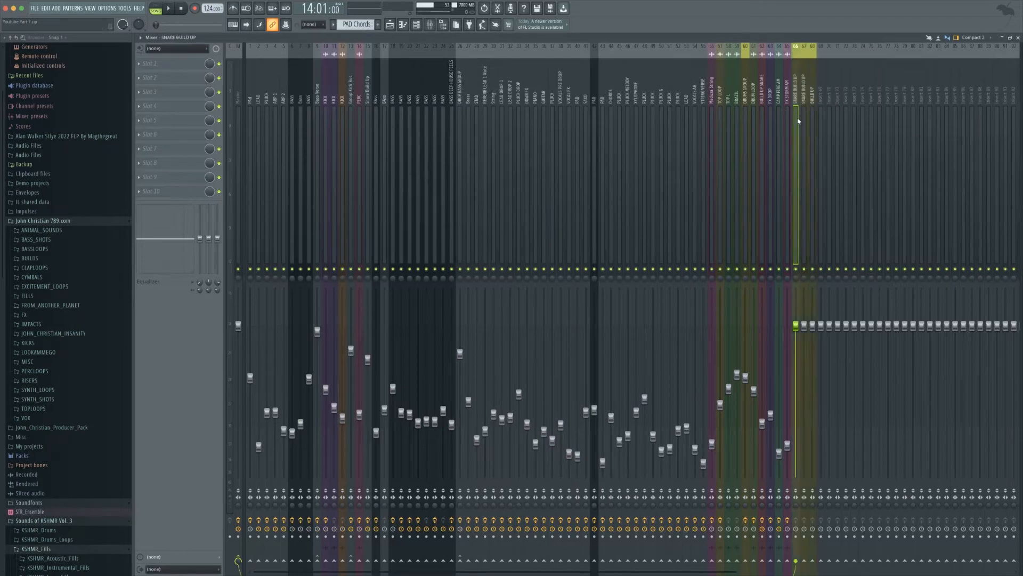
Lower the volumes of build-up inserts 66 to 68 and move the BUILD UP SNARE insert directly in front of them.
{"action": "left_click_drag", "start_coordinate": [796, 325], "coordinate": [804, 354]}
{"action": "left_click_drag", "start_coordinate": [813, 325], "coordinate": [813, 371]}
{"action": "left_click", "coordinate": [746, 161]}
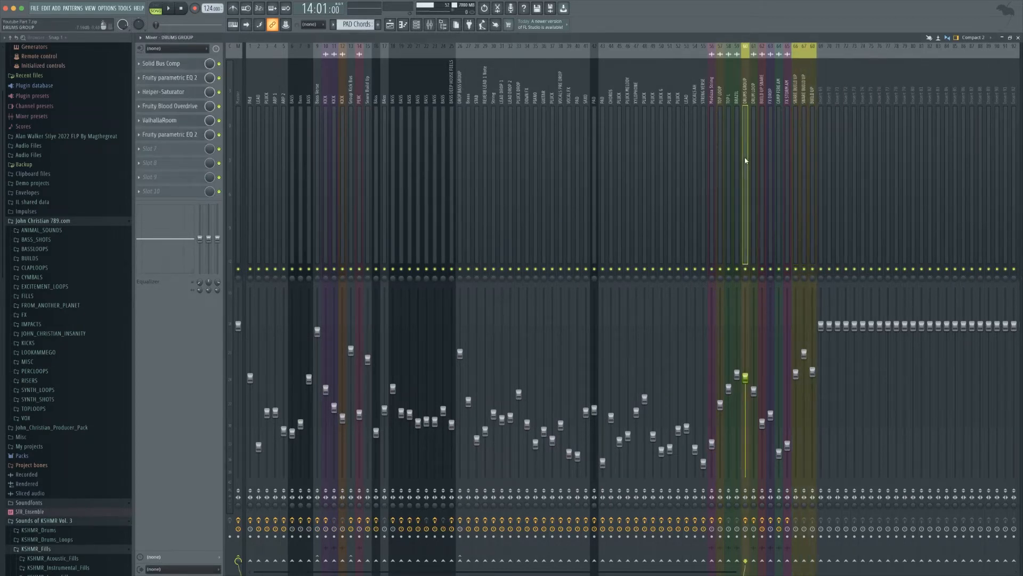
{"action": "left_click", "coordinate": [765, 148]}
{"action": "left_click_drag", "start_coordinate": [766, 148], "coordinate": [813, 149]}
Select the three remaining unrouted BUILD UP channels in the channel rack and route them to mixer tracks starting from insert 69.
{"action": "left_click", "coordinate": [416, 24]}
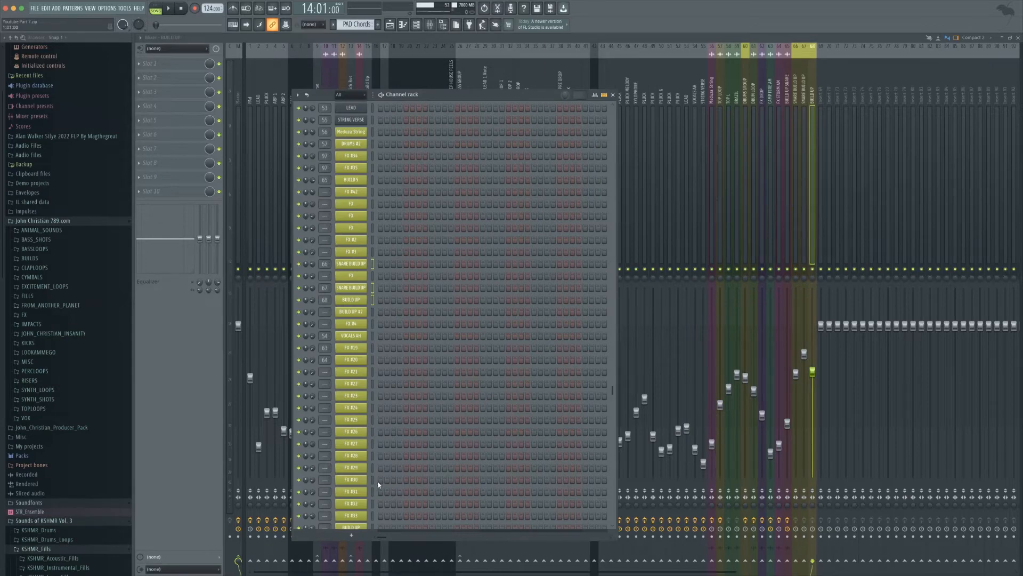
{"action": "scroll", "coordinate": [379, 484], "scroll_direction": "down", "scroll_amount": 5}
{"action": "left_click", "coordinate": [372, 362]}
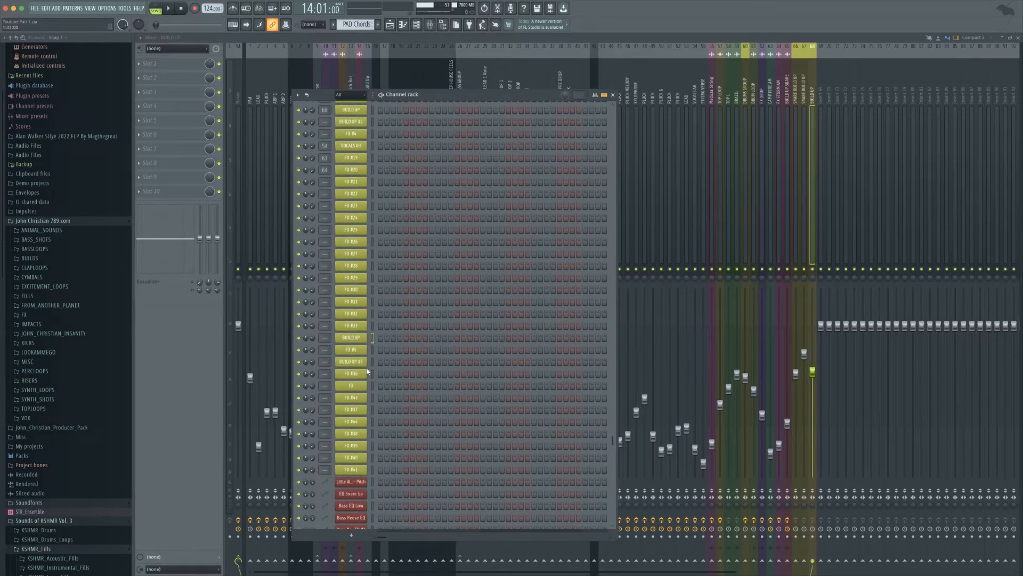
{"action": "scroll", "coordinate": [372, 459], "scroll_direction": "down", "scroll_amount": 6}
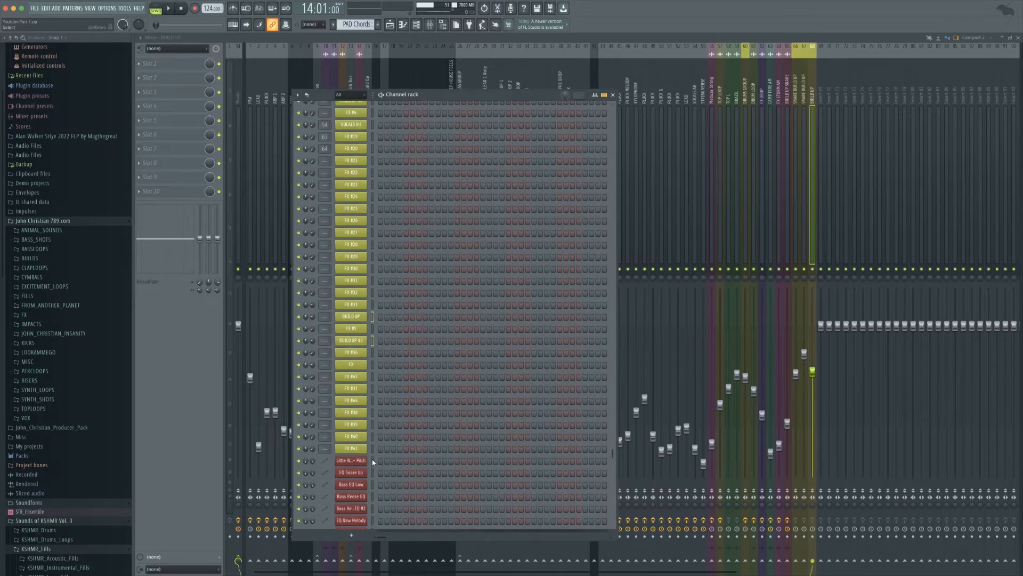
{"action": "scroll", "coordinate": [372, 462], "scroll_direction": "up", "scroll_amount": 11}
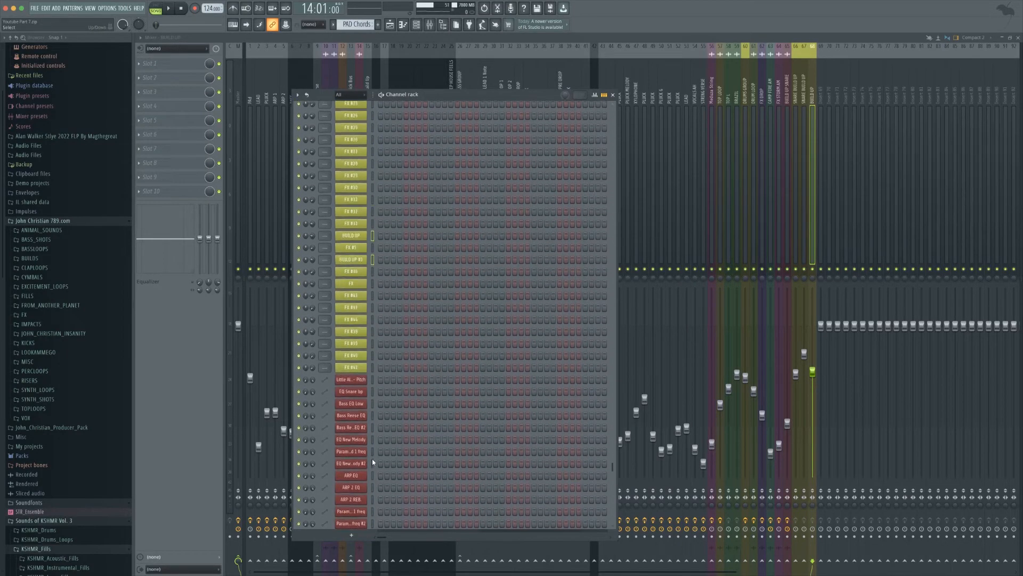
{"action": "scroll", "coordinate": [373, 462], "scroll_direction": "up", "scroll_amount": 1}
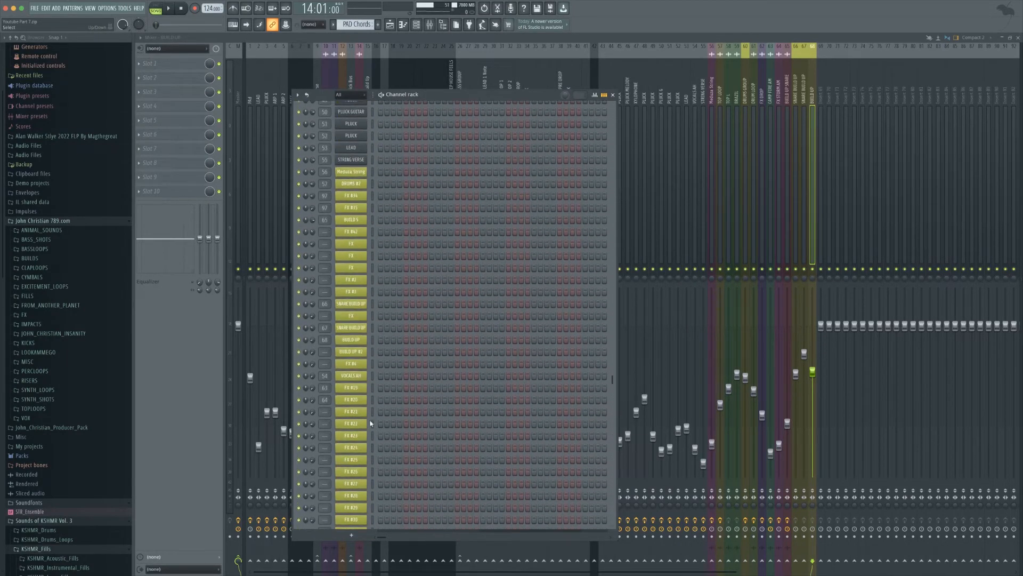
{"action": "scroll", "coordinate": [373, 353], "scroll_direction": "up", "scroll_amount": 5}
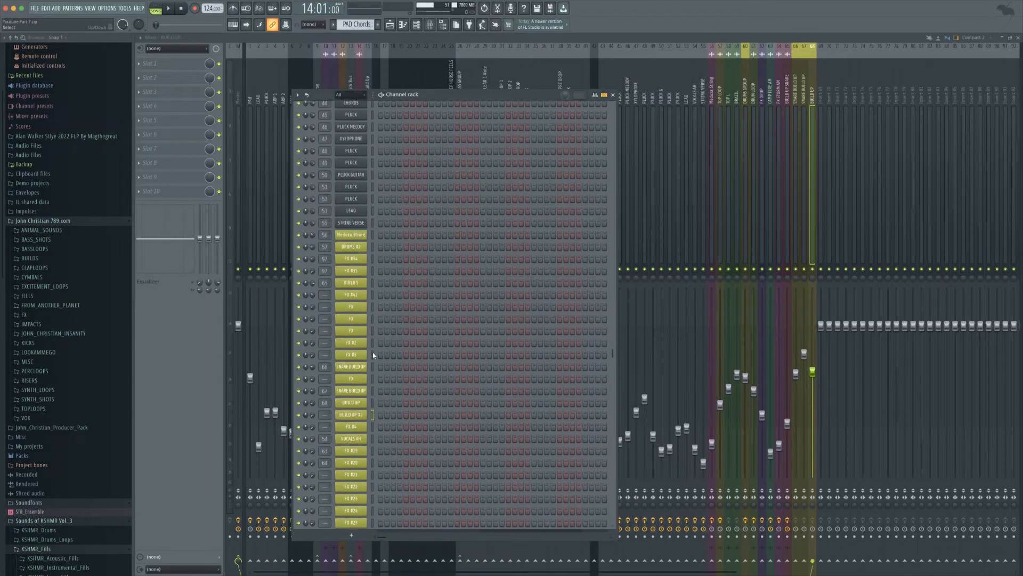
{"action": "scroll", "coordinate": [376, 352], "scroll_direction": "up", "scroll_amount": 10}
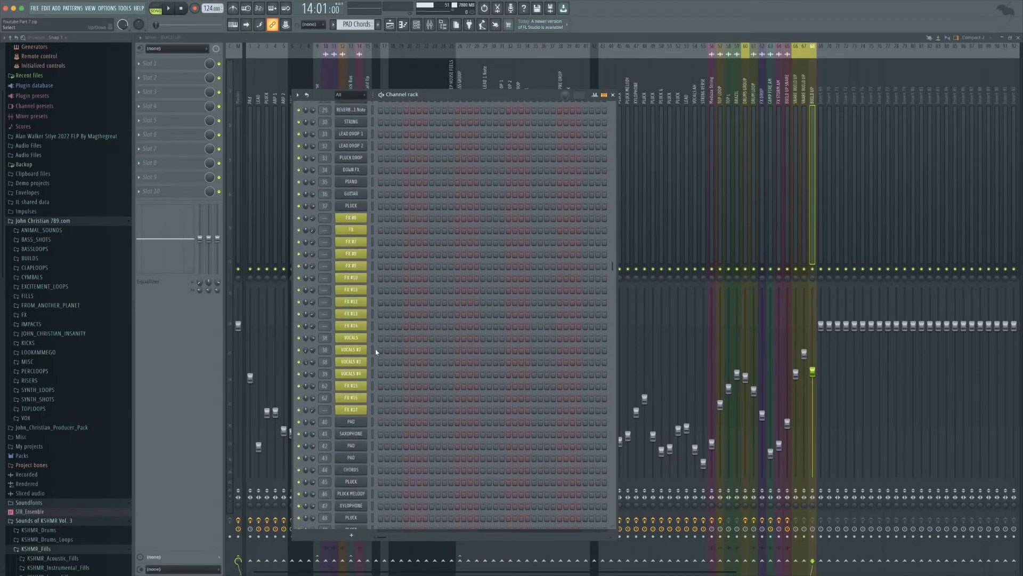
{"action": "scroll", "coordinate": [376, 351], "scroll_direction": "up", "scroll_amount": 10}
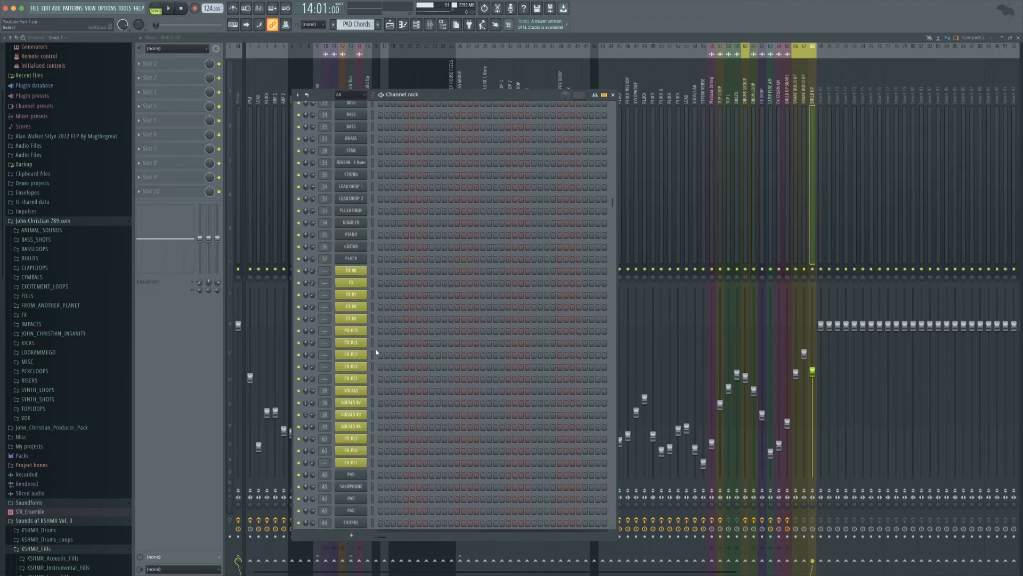
{"action": "scroll", "coordinate": [375, 352], "scroll_direction": "down", "scroll_amount": 10}
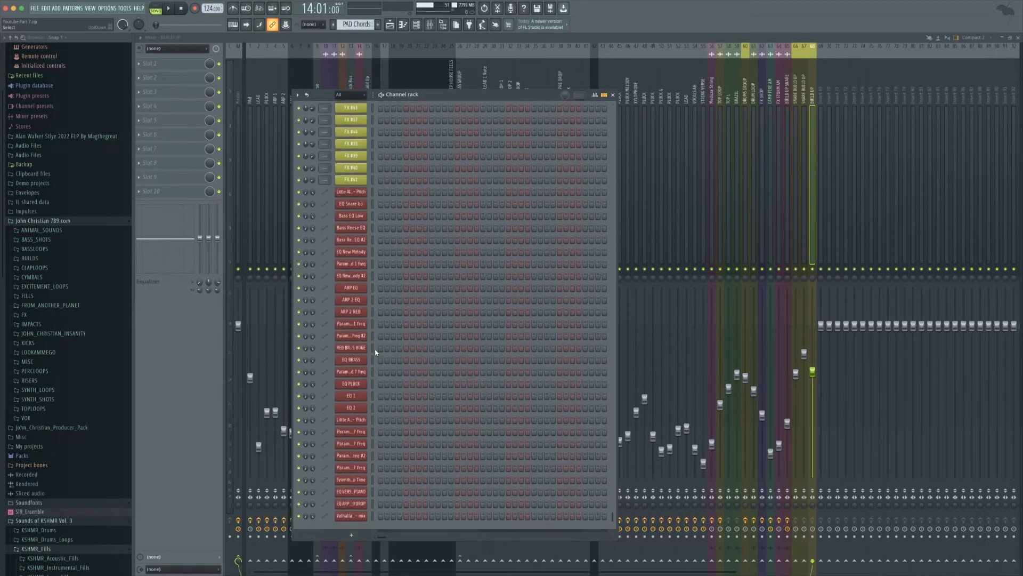
{"action": "right_click", "coordinate": [823, 46]}
{"action": "mouse_move", "coordinate": [880, 128]}
{"action": "left_click", "coordinate": [800, 137]}
Lower the volumes of BUILD UP inserts 69, 70 and 71 to the same level.
{"action": "left_click_drag", "start_coordinate": [821, 155], "coordinate": [839, 160]}
{"action": "left_click_drag", "start_coordinate": [830, 325], "coordinate": [829, 389]}
{"action": "left_click", "coordinate": [812, 250]}
{"action": "left_click", "coordinate": [238, 249]}
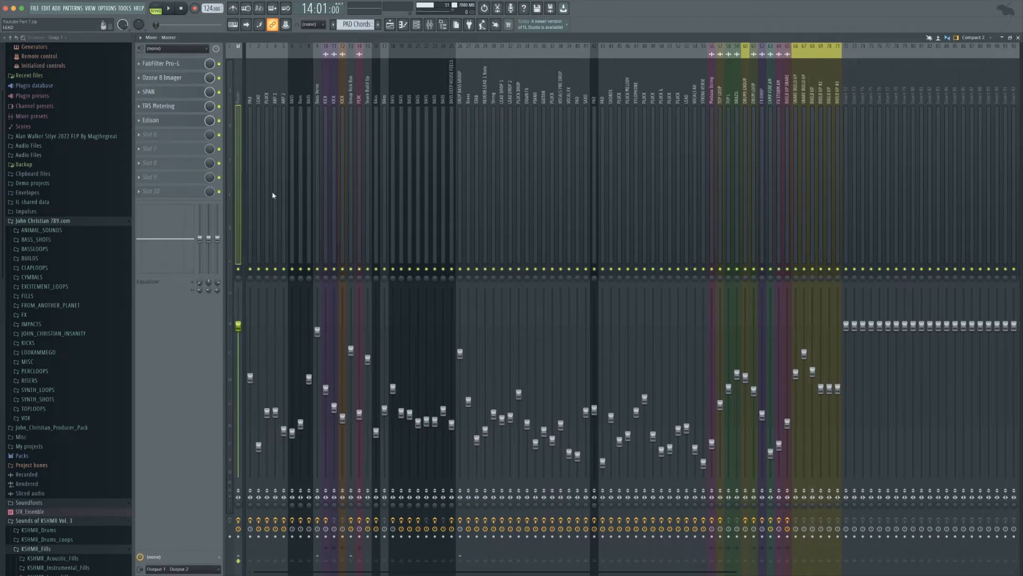
{"action": "left_click", "coordinate": [831, 202]}
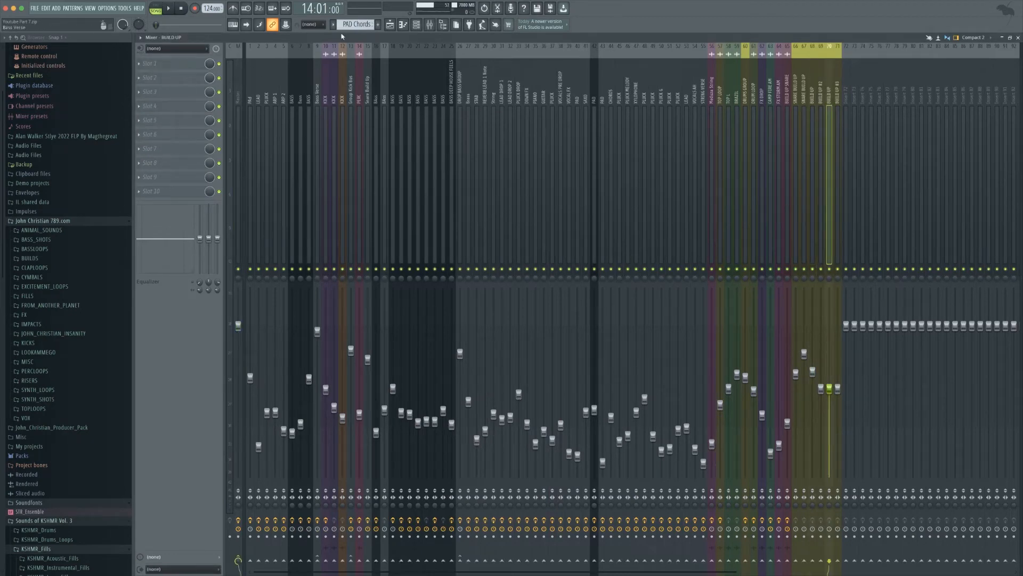
Move the Snare Build Up insert behind the last BUILD UP insert and shift the whole build-up group toward the end of the mixer.
{"action": "left_click", "coordinate": [417, 24]}
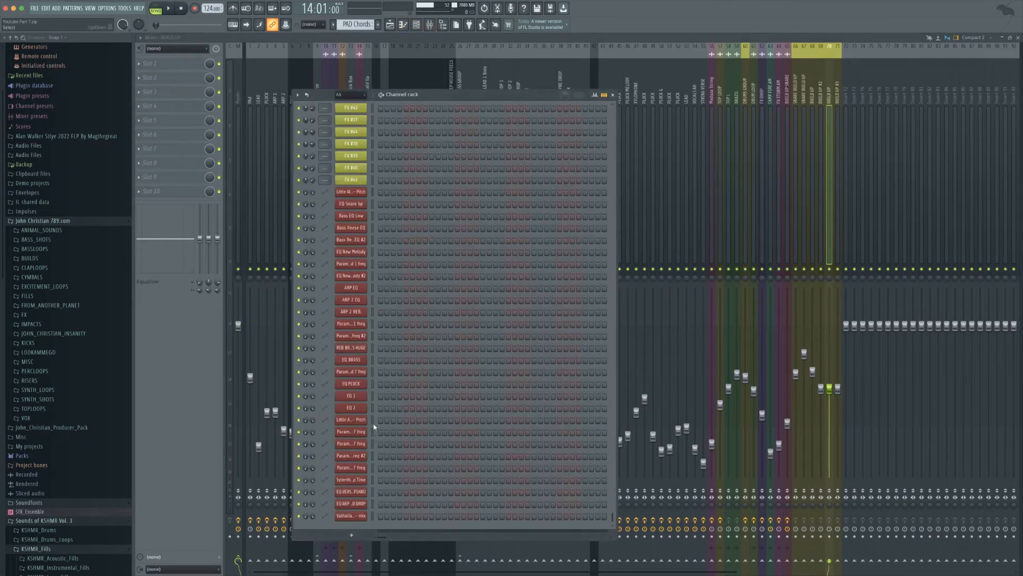
{"action": "scroll", "coordinate": [374, 427], "scroll_direction": "up", "scroll_amount": 8}
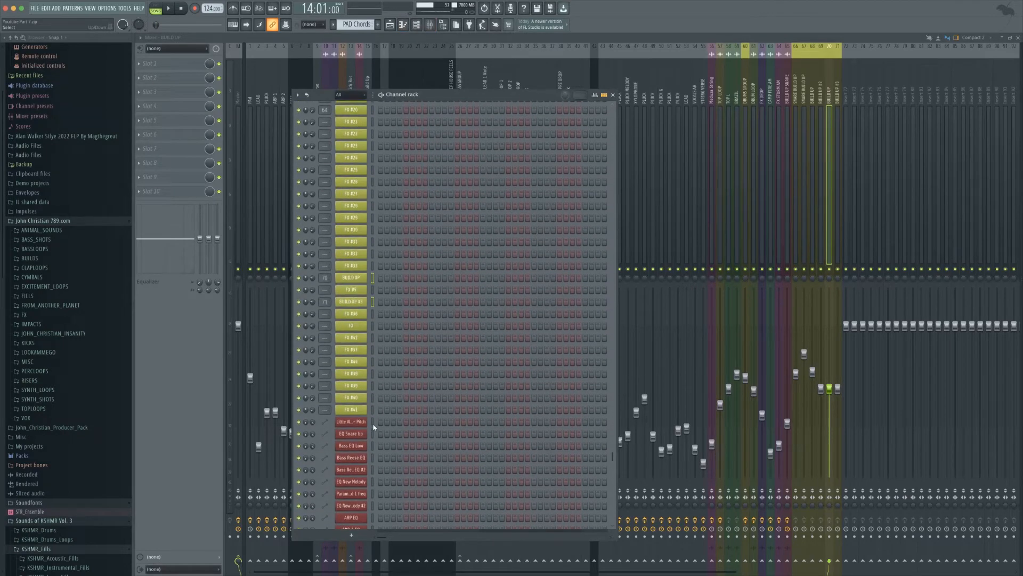
{"action": "scroll", "coordinate": [374, 426], "scroll_direction": "up", "scroll_amount": 7}
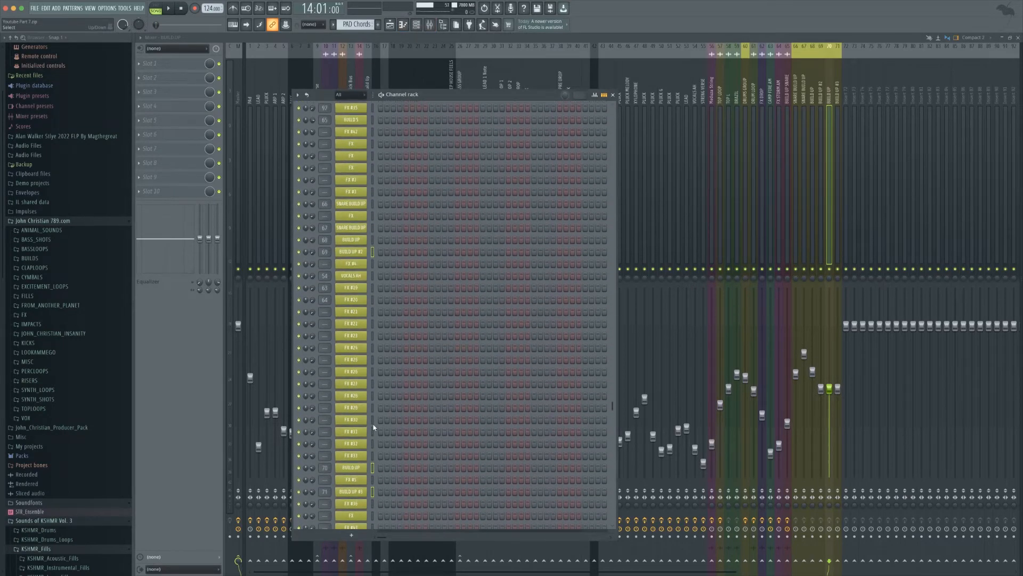
{"action": "scroll", "coordinate": [374, 426], "scroll_direction": "up", "scroll_amount": 3}
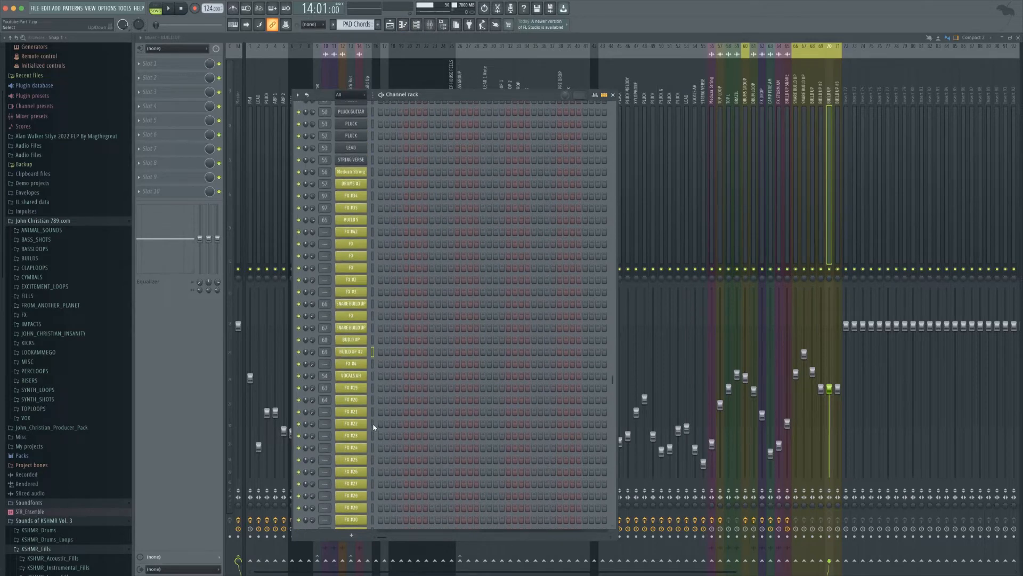
{"action": "scroll", "coordinate": [374, 426], "scroll_direction": "up", "scroll_amount": 14}
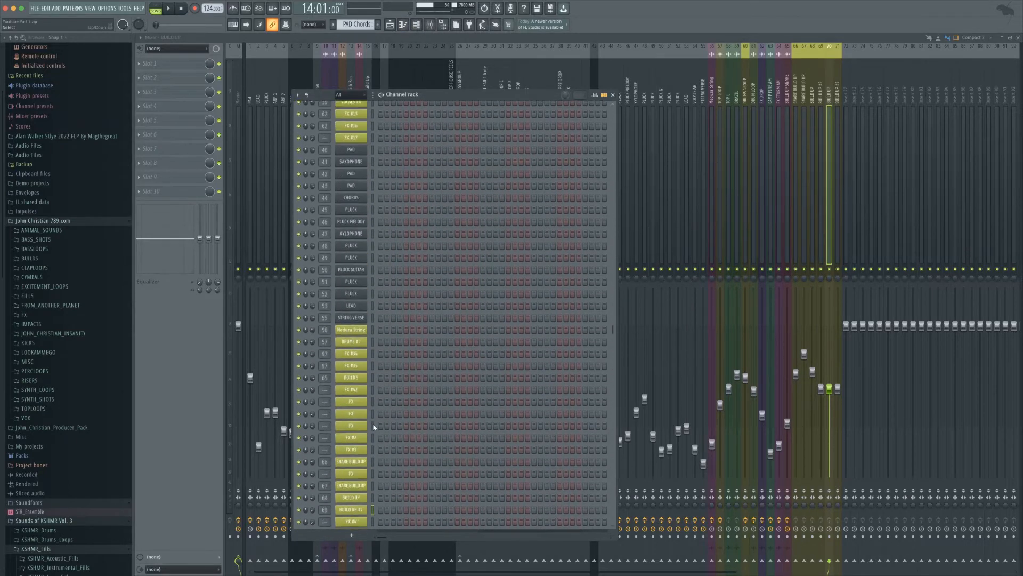
{"action": "scroll", "coordinate": [374, 427], "scroll_direction": "up", "scroll_amount": 20}
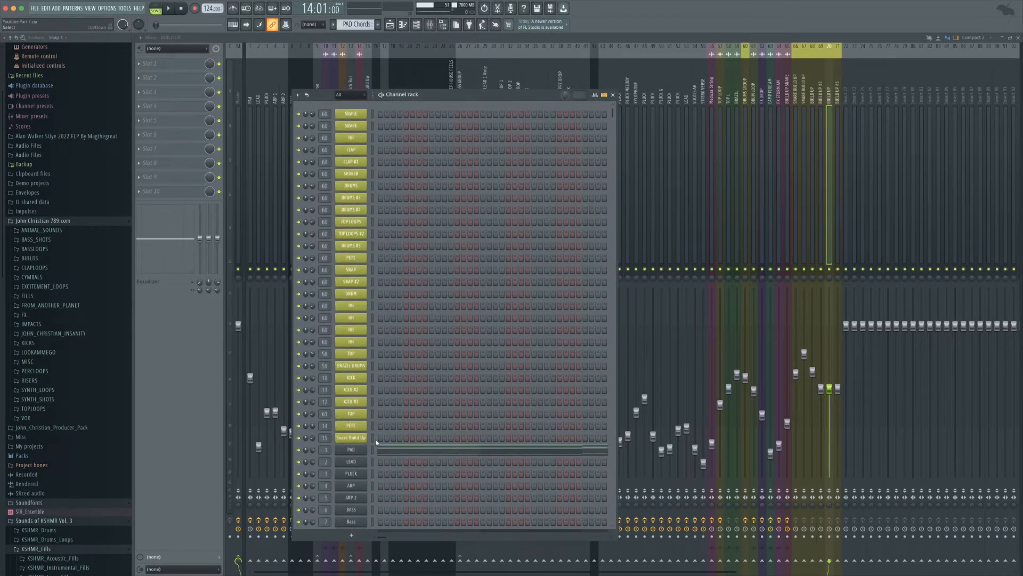
{"action": "left_click", "coordinate": [370, 81]}
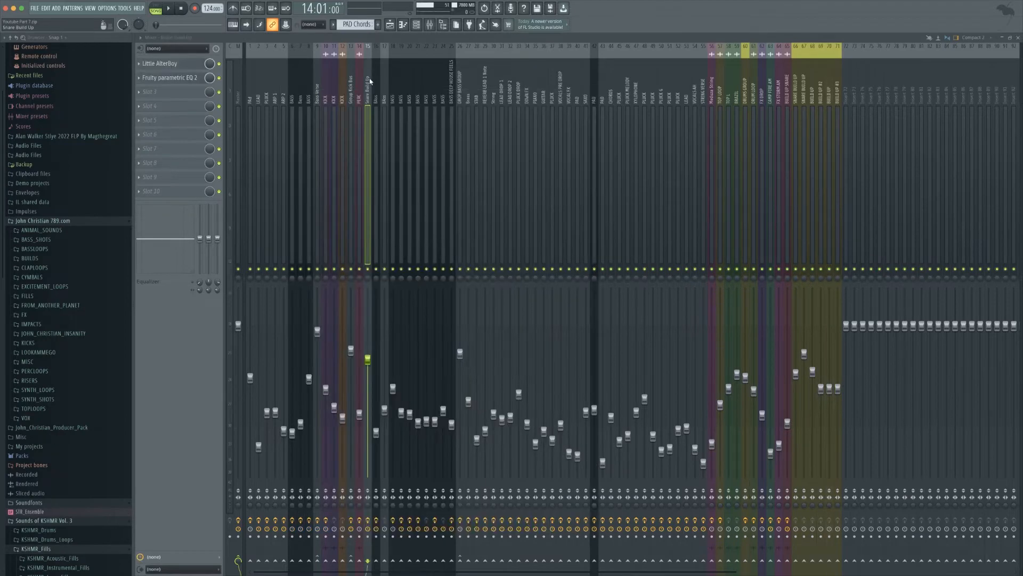
{"action": "left_click_drag", "start_coordinate": [370, 81], "coordinate": [838, 80]}
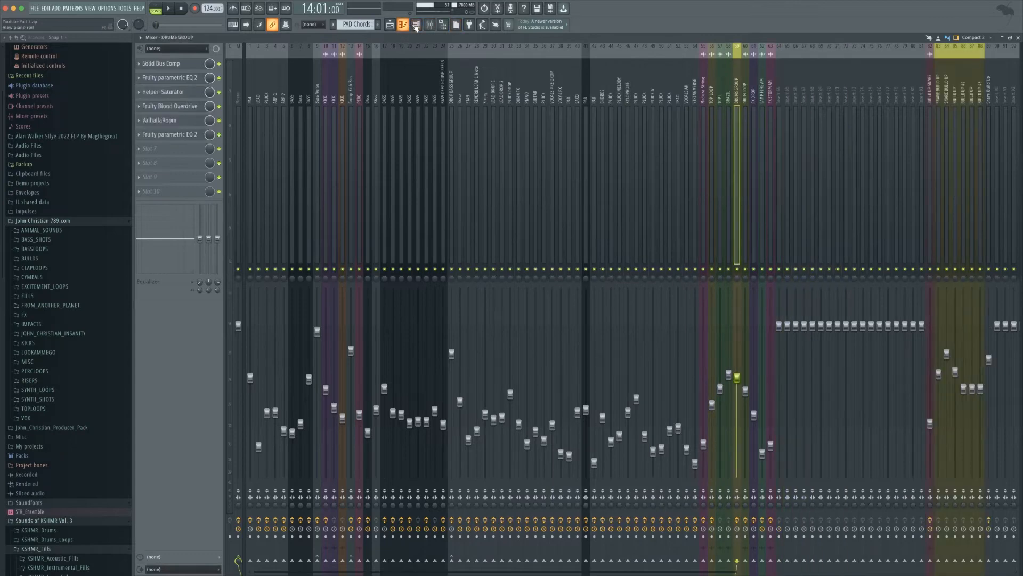
Move the FX DROP, CAMP FIRE AM and FX STORM AM inserts past the empty inserts to the build-up group, keeping DRUMS GROUP after DRUM LOOP.
{"action": "left_click", "coordinate": [418, 24]}
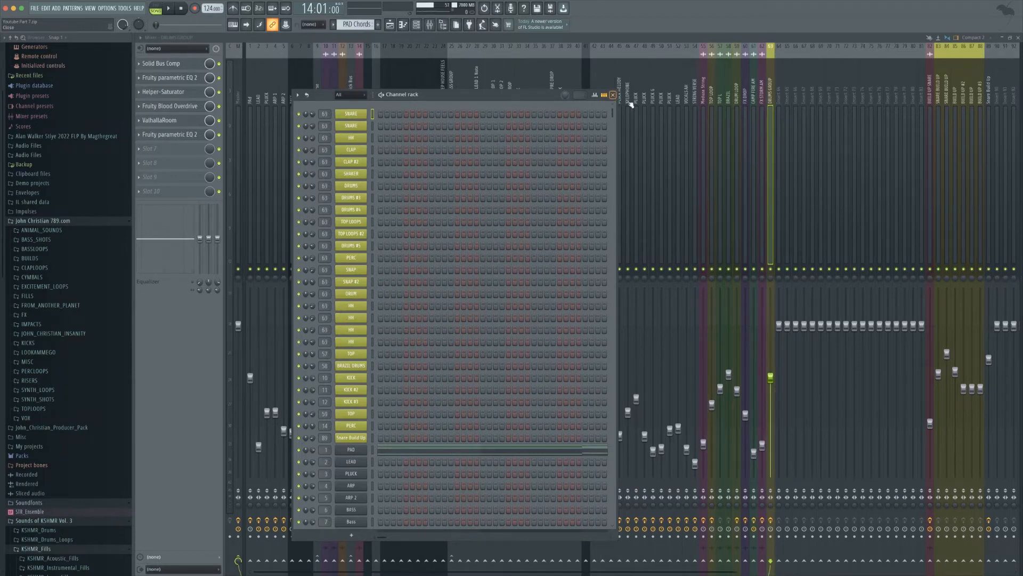
{"action": "left_click", "coordinate": [630, 104]}
{"action": "left_click", "coordinate": [746, 117]}
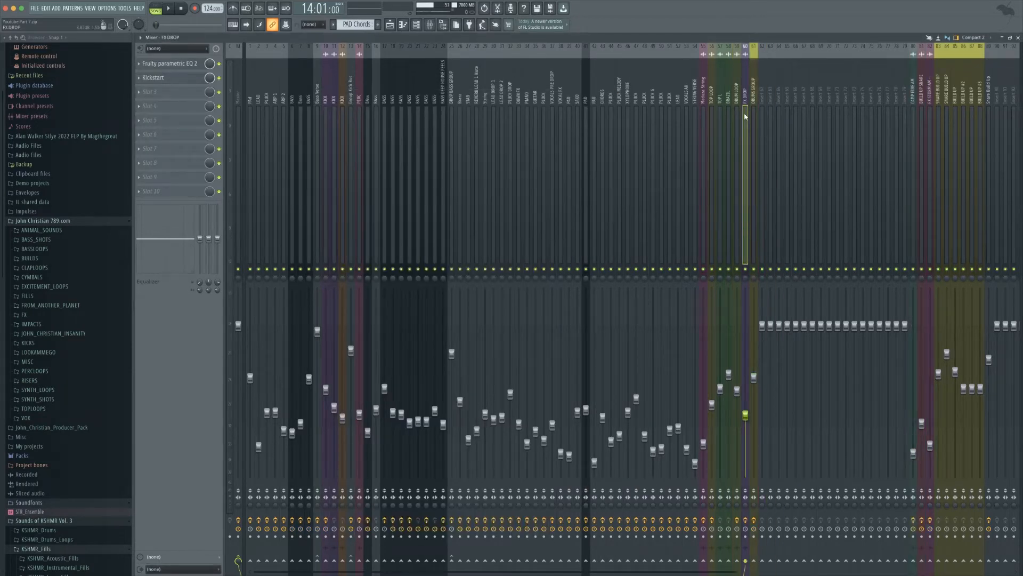
{"action": "left_click", "coordinate": [762, 120]}
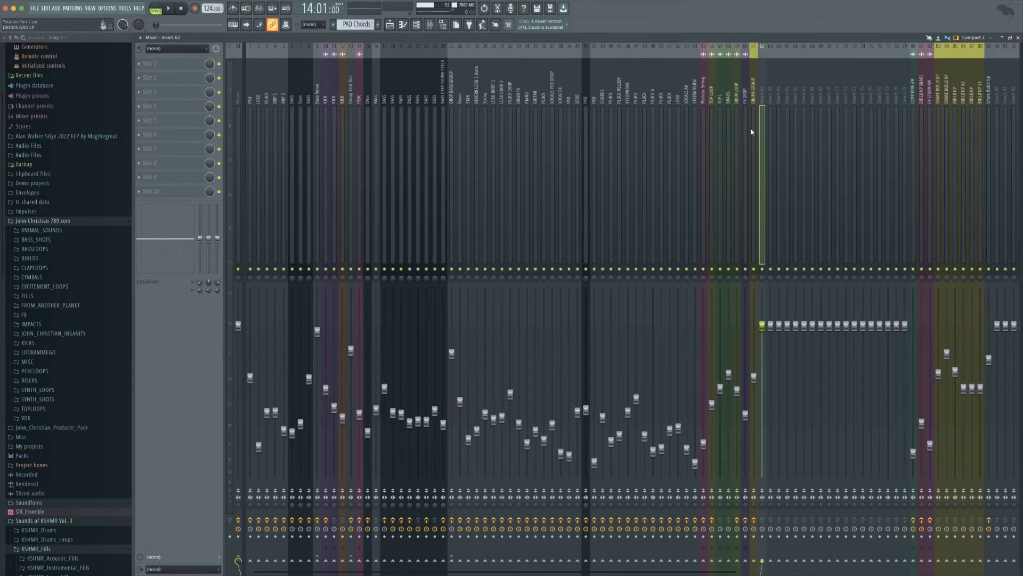
{"action": "left_click_drag", "start_coordinate": [745, 134], "coordinate": [905, 135]}
{"action": "left_click", "coordinate": [746, 112]}
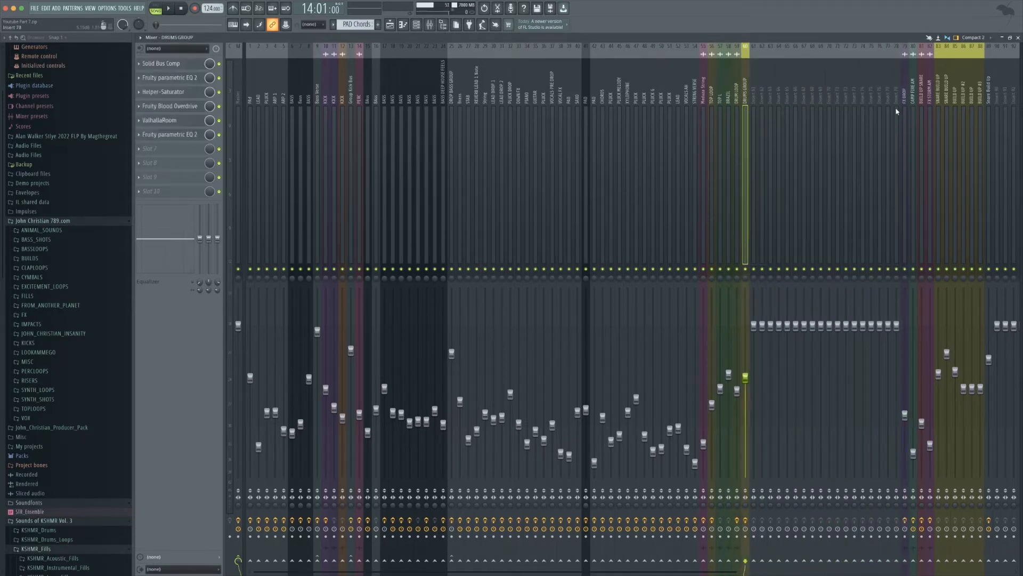
Shift the FX, ambience and build-up inserts further along until Snare Build Up sits at insert 92, with BUILD UP SNARE after FX STORM AM.
{"action": "left_click_drag", "start_coordinate": [989, 106], "coordinate": [1014, 106]}
{"action": "left_click_drag", "start_coordinate": [981, 106], "coordinate": [1007, 106]}
{"action": "left_click_drag", "start_coordinate": [963, 106], "coordinate": [983, 105]}
{"action": "left_click_drag", "start_coordinate": [956, 105], "coordinate": [981, 105]}
{"action": "mouse_move", "coordinate": [947, 105]}
{"action": "left_mouse_down"}
{"action": "mouse_move", "coordinate": [964, 105]}
{"action": "mouse_move", "coordinate": [955, 106]}
{"action": "left_mouse_up"}
{"action": "left_click_drag", "start_coordinate": [931, 106], "coordinate": [955, 107]}
{"action": "left_click_drag", "start_coordinate": [913, 108], "coordinate": [931, 107]}
{"action": "left_click_drag", "start_coordinate": [905, 107], "coordinate": [923, 107]}
{"action": "left_click", "coordinate": [748, 205]}
{"action": "left_click_drag", "start_coordinate": [989, 116], "coordinate": [922, 130]}
Route the 20 drum channels from the first SNARE to the last HH to mixer tracks starting from the DRUMS GROUP insert, then reopen the channel rack.
{"action": "left_click", "coordinate": [746, 130]}
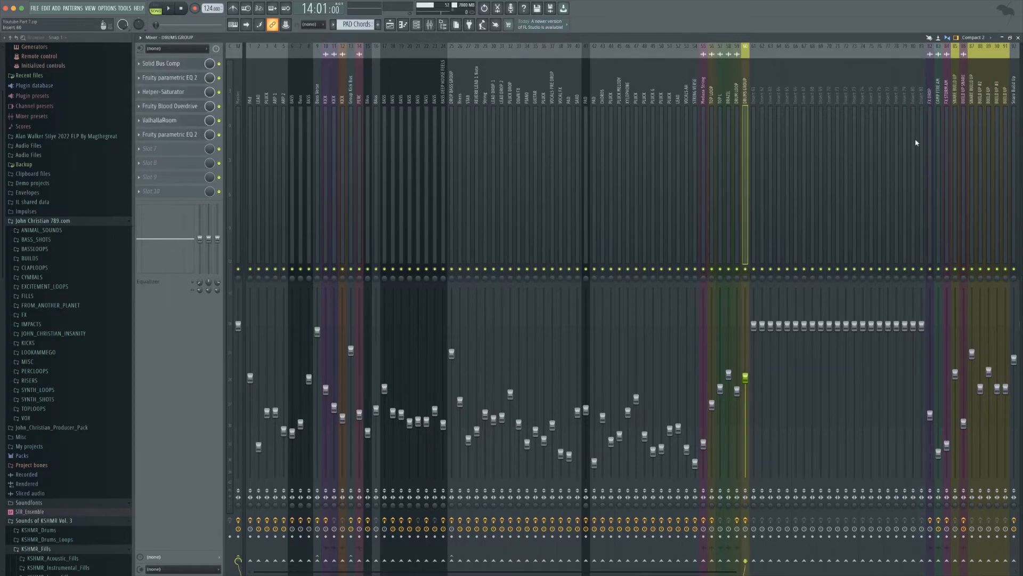
{"action": "left_click", "coordinate": [922, 139]}
{"action": "left_click", "coordinate": [754, 129]}
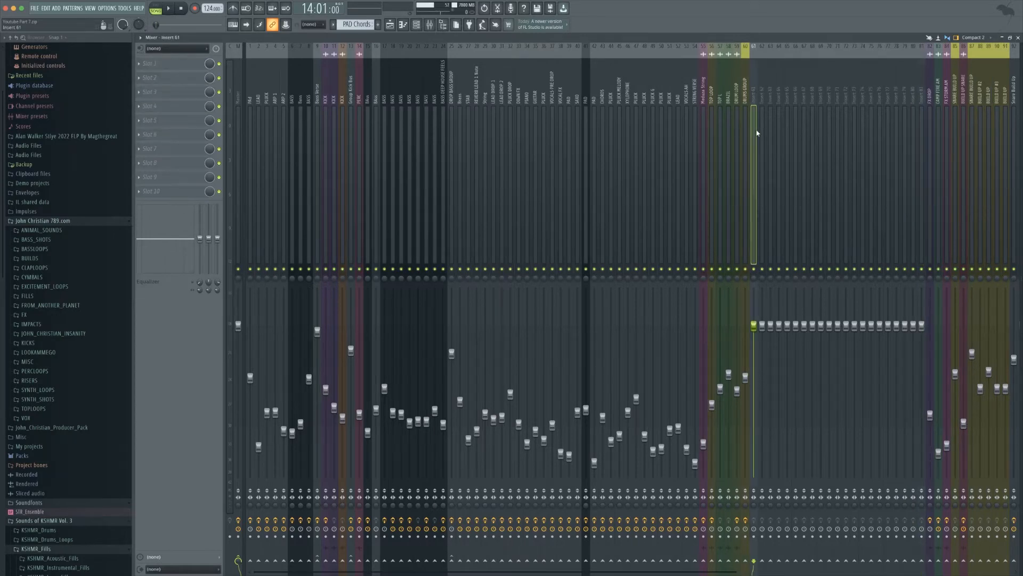
{"action": "left_click", "coordinate": [745, 130]}
{"action": "left_click", "coordinate": [416, 25]}
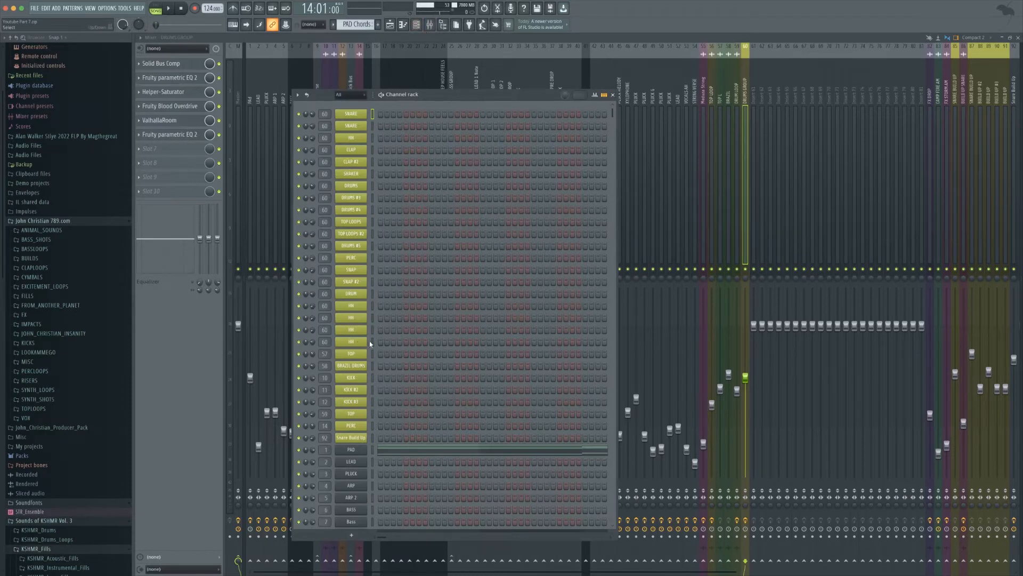
{"action": "left_click_drag", "start_coordinate": [372, 344], "coordinate": [376, 106]}
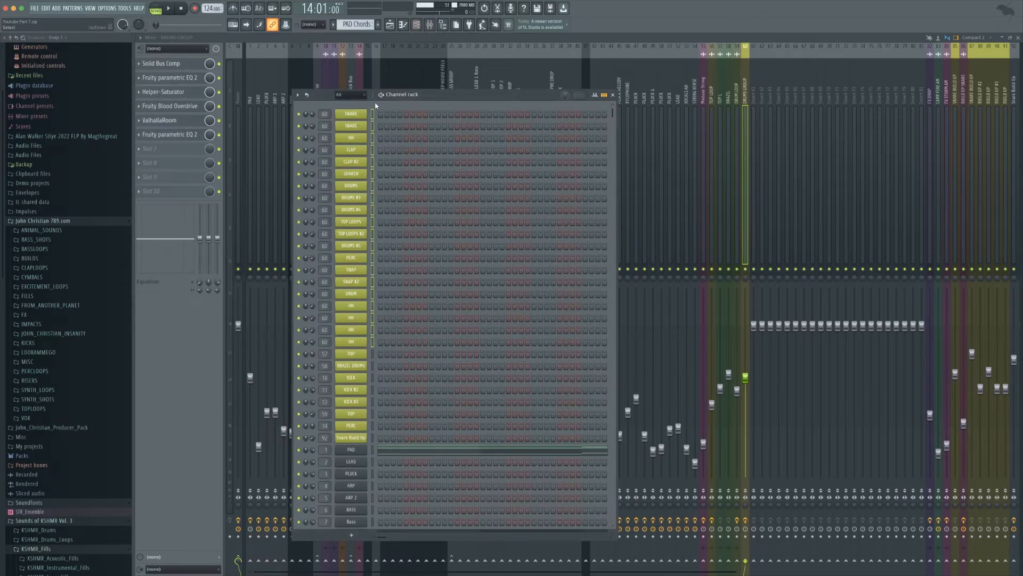
{"action": "right_click", "coordinate": [747, 157]}
{"action": "mouse_move", "coordinate": [794, 130]}
{"action": "left_click", "coordinate": [841, 136]}
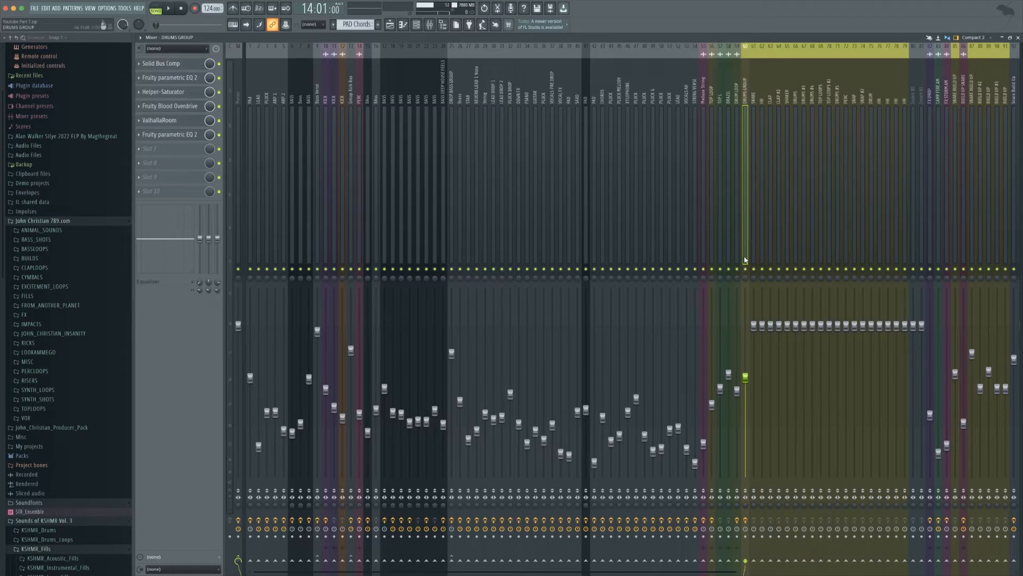
{"action": "left_click", "coordinate": [416, 25]}
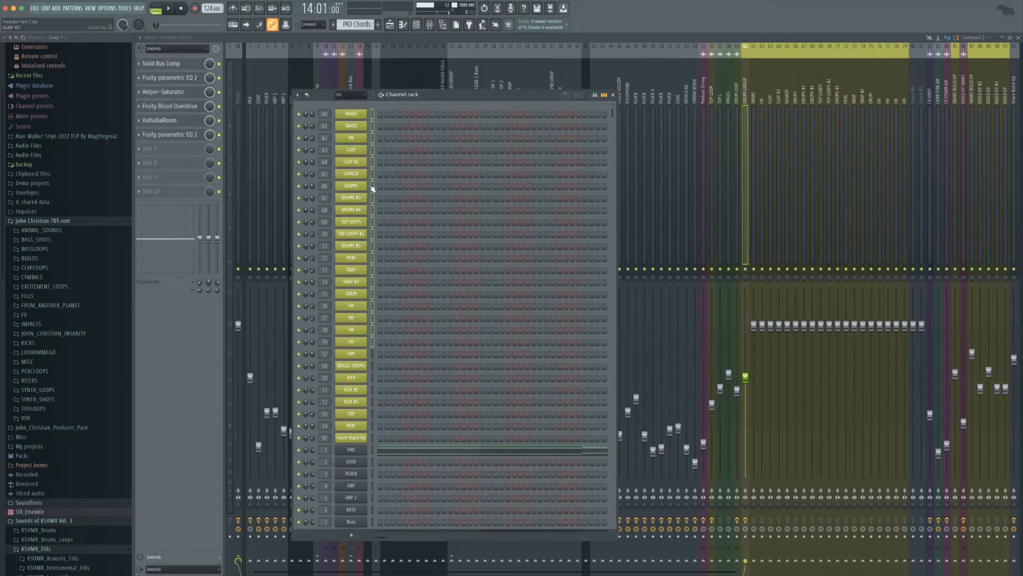
Route all drum inserts from SNARE to the last HH only into the DRUMS GROUP insert.
{"action": "left_click", "coordinate": [906, 152]}
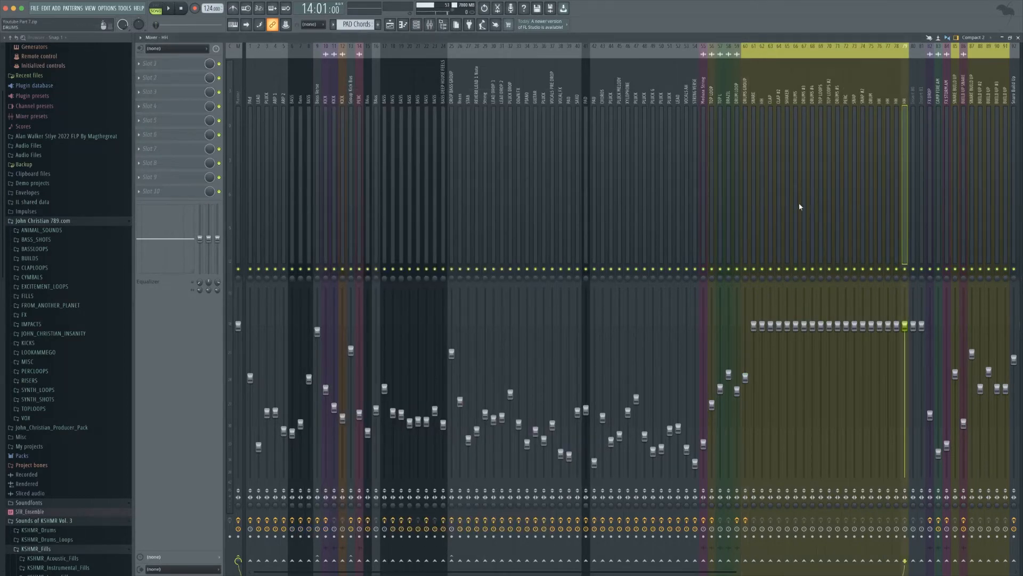
{"action": "left_click", "coordinate": [745, 136]}
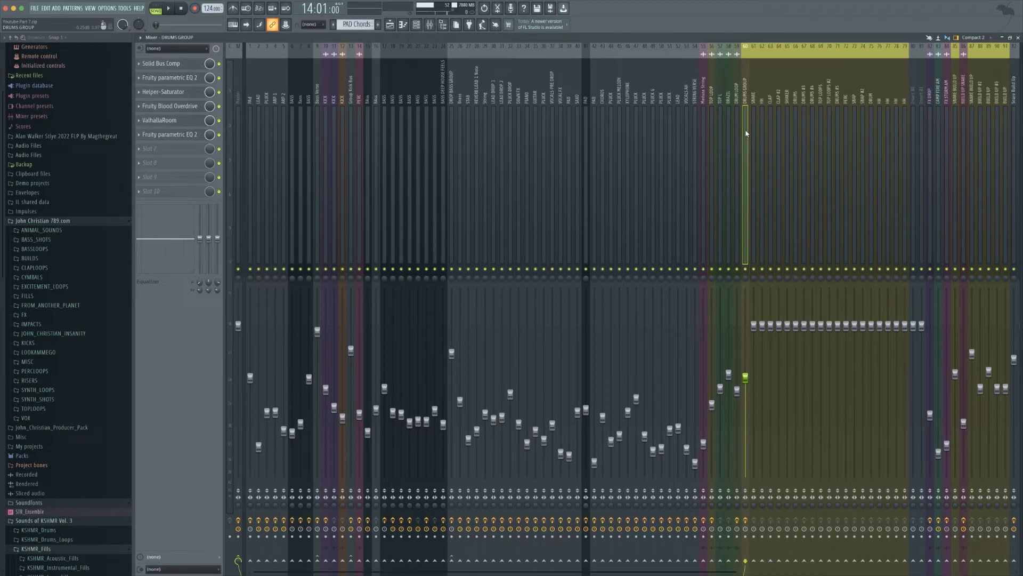
{"action": "left_click_drag", "start_coordinate": [754, 138], "coordinate": [889, 178]}
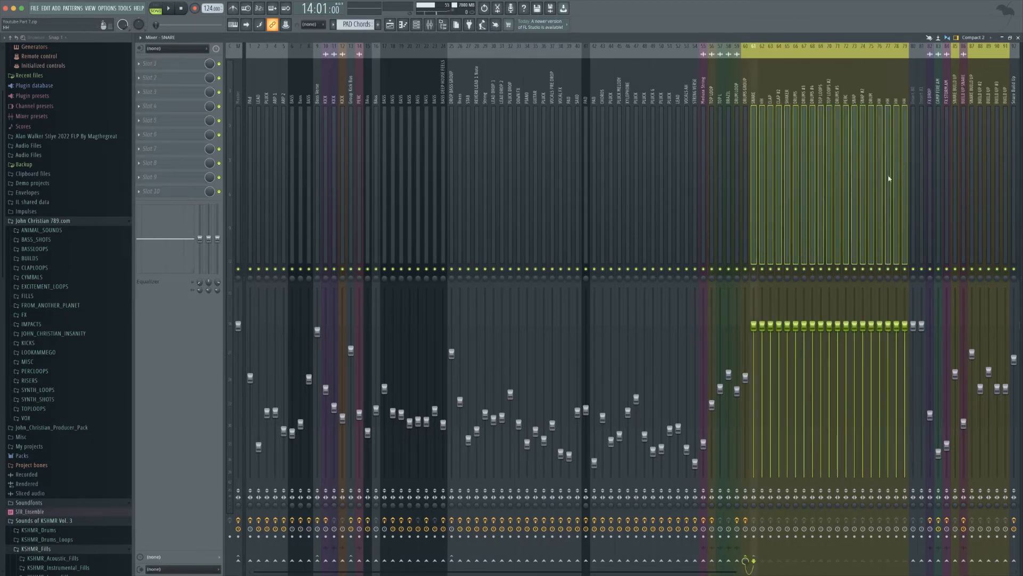
{"action": "right_click", "coordinate": [746, 559]}
{"action": "left_click", "coordinate": [755, 549]}
Rename the DRUMS GROUP insert to DRUMS GROUP BUS.
{"action": "left_click", "coordinate": [746, 108]}
{"action": "right_click", "coordinate": [747, 44]}
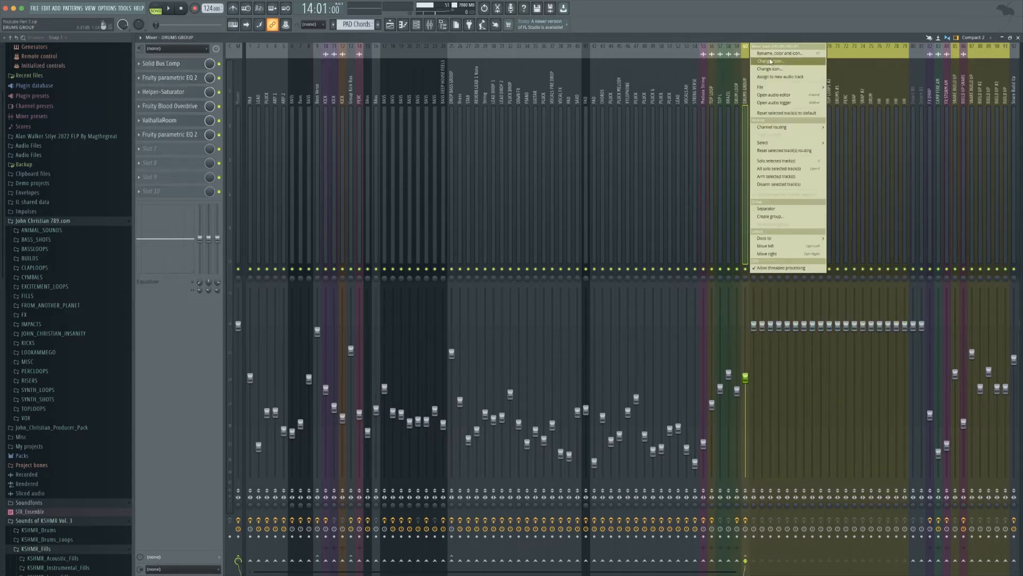
{"action": "left_click", "coordinate": [750, 58]}
{"action": "key", "text": "Right"}
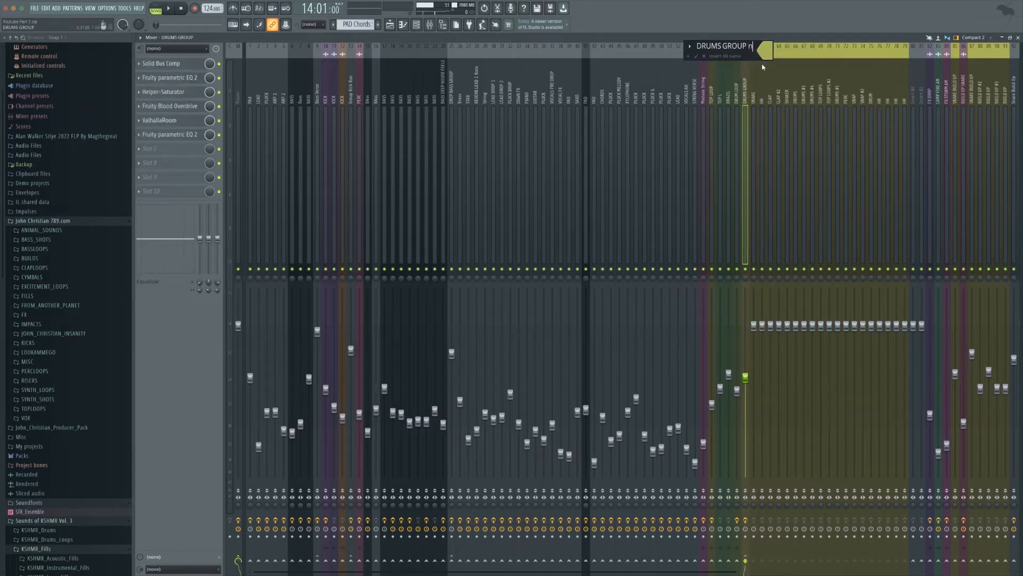
{"action": "key", "text": "BackSpace"}
{"action": "type", "text": "BUS"}
{"action": "key", "text": "Return"}
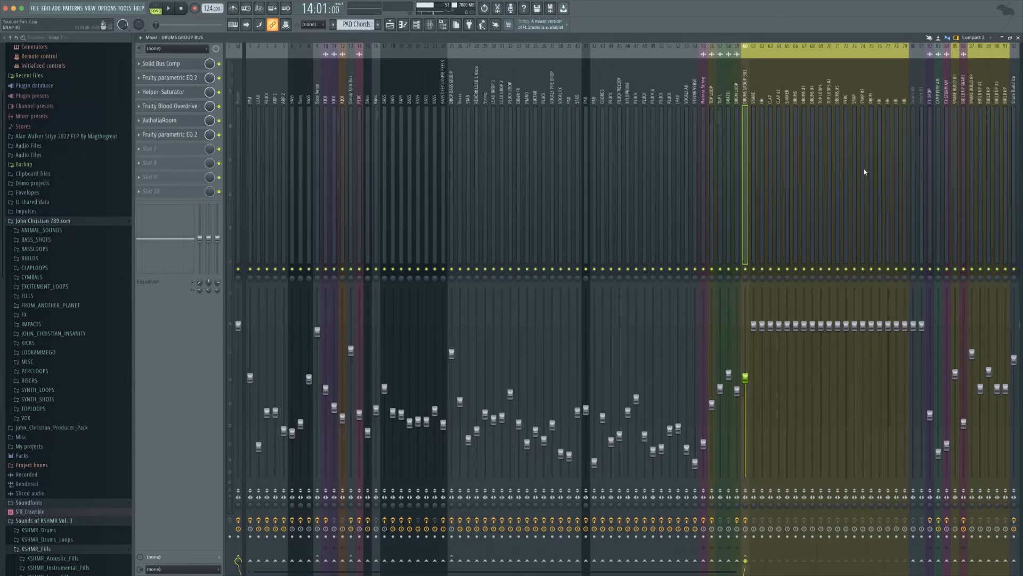
Check how the HH inserts route into the drum bus and save the project.
{"action": "key", "text": "Right"}
{"action": "key", "text": "Right"}
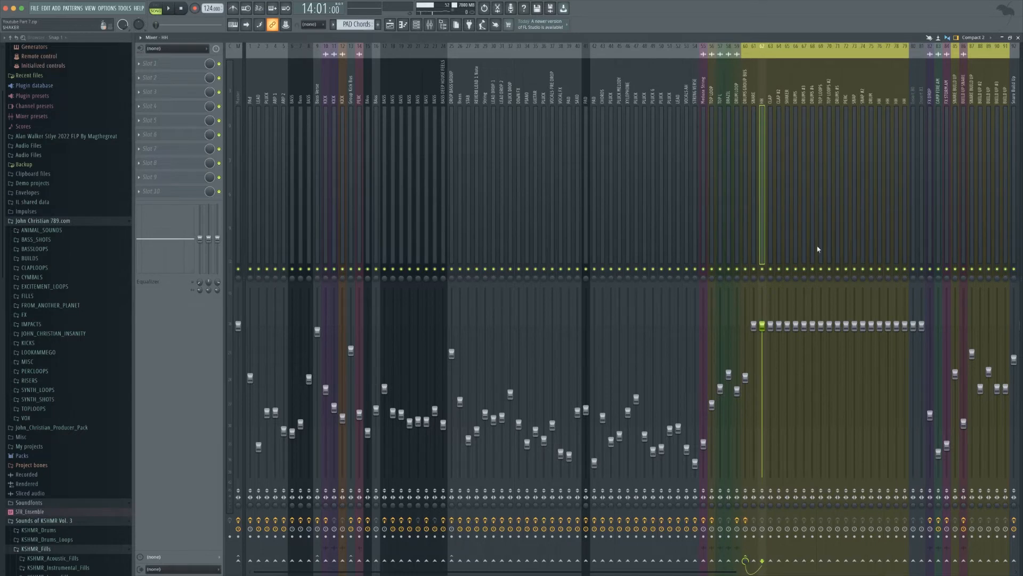
{"action": "left_click", "coordinate": [35, 9]}
{"action": "left_click", "coordinate": [57, 48]}
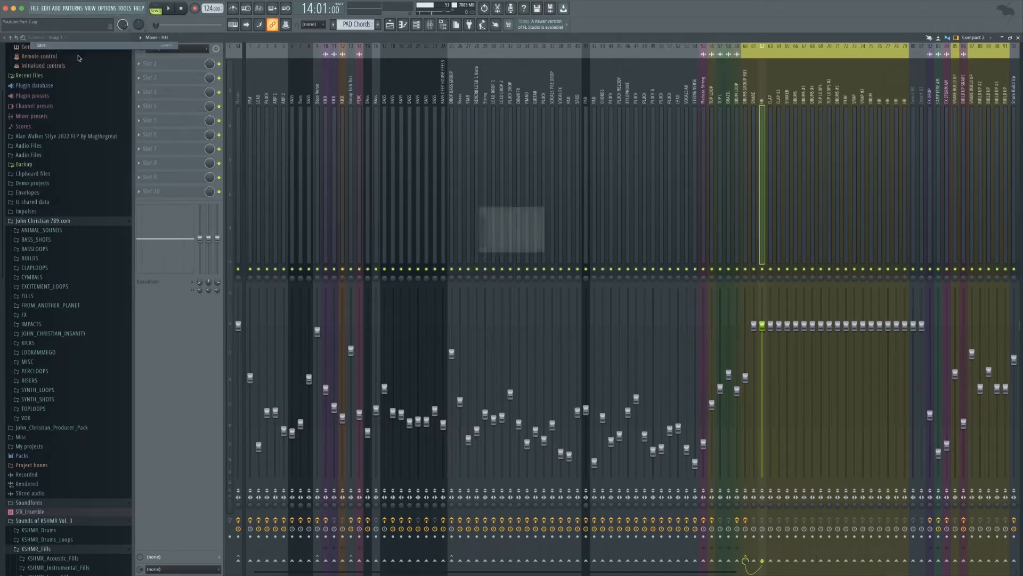
{"action": "left_click", "coordinate": [741, 392]}
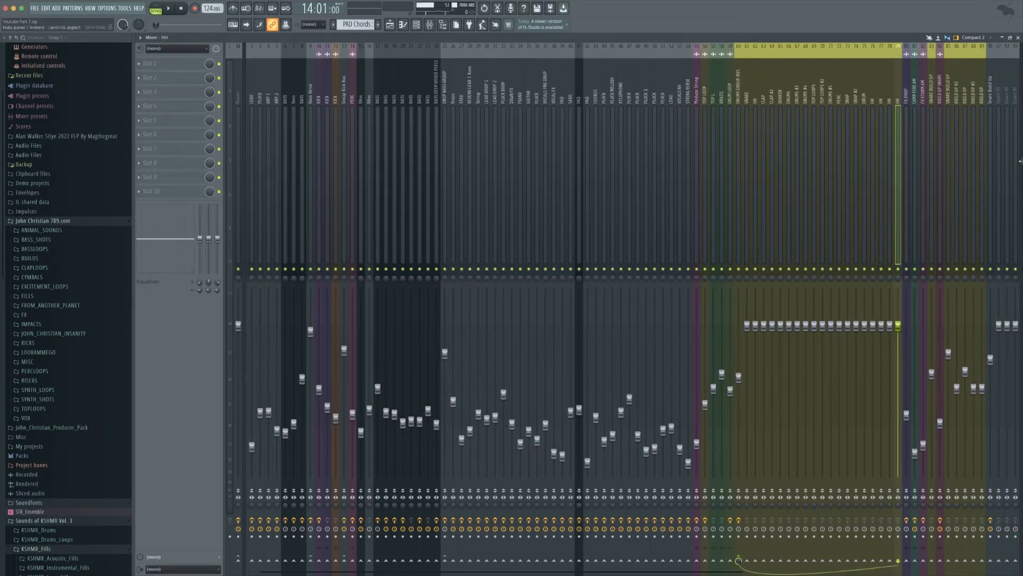
{"action": "left_click", "coordinate": [1005, 144]}
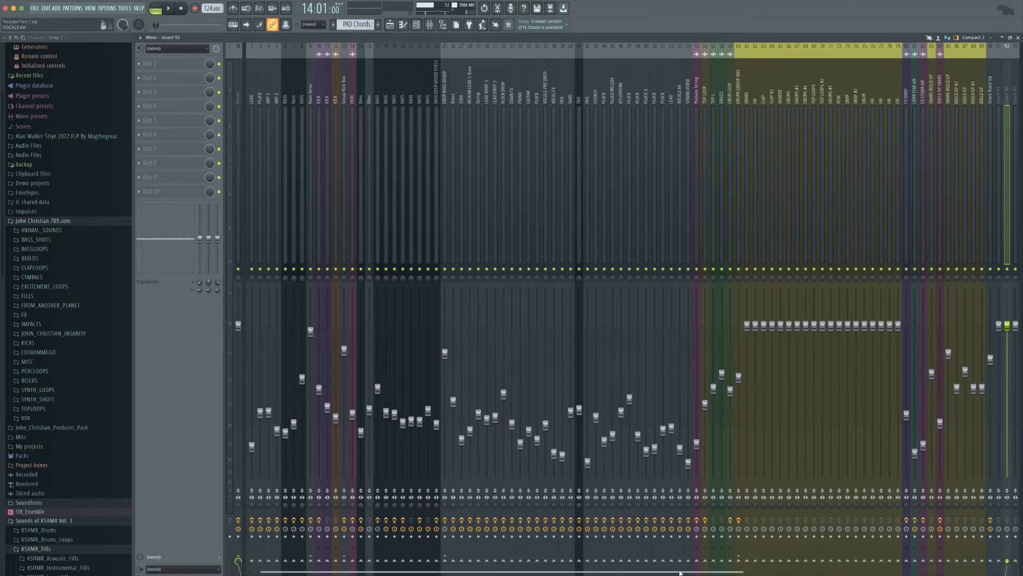
Show the playlist and play the arrangement from the beginning of the song.
{"action": "left_click_drag", "start_coordinate": [679, 572], "coordinate": [673, 538]}
{"action": "left_click", "coordinate": [389, 25]}
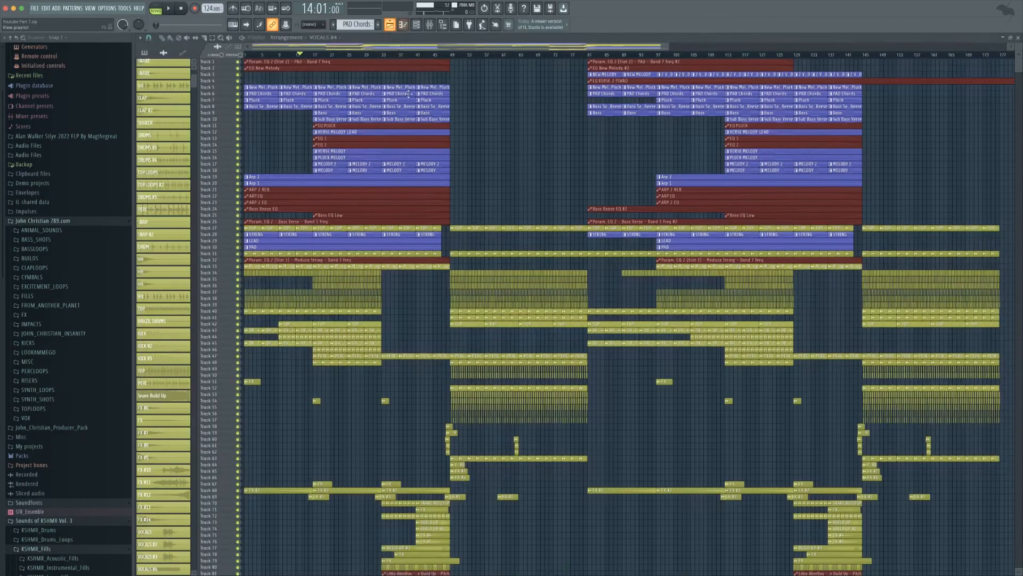
{"action": "left_click_drag", "start_coordinate": [81, 25], "coordinate": [79, 26]}
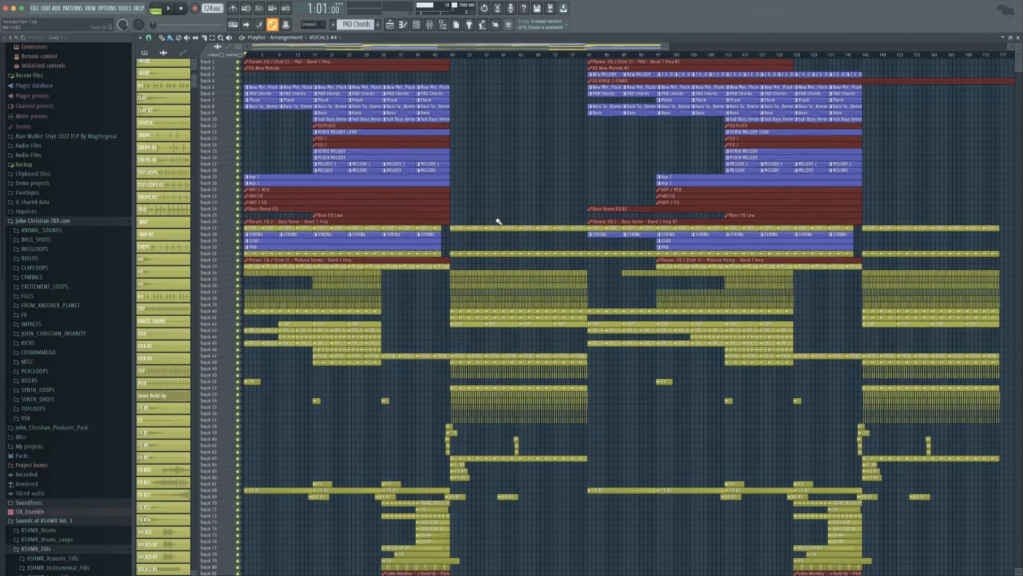
{"action": "key", "text": "space"}
{"action": "scroll", "coordinate": [558, 514], "scroll_direction": "down", "scroll_amount": 10}
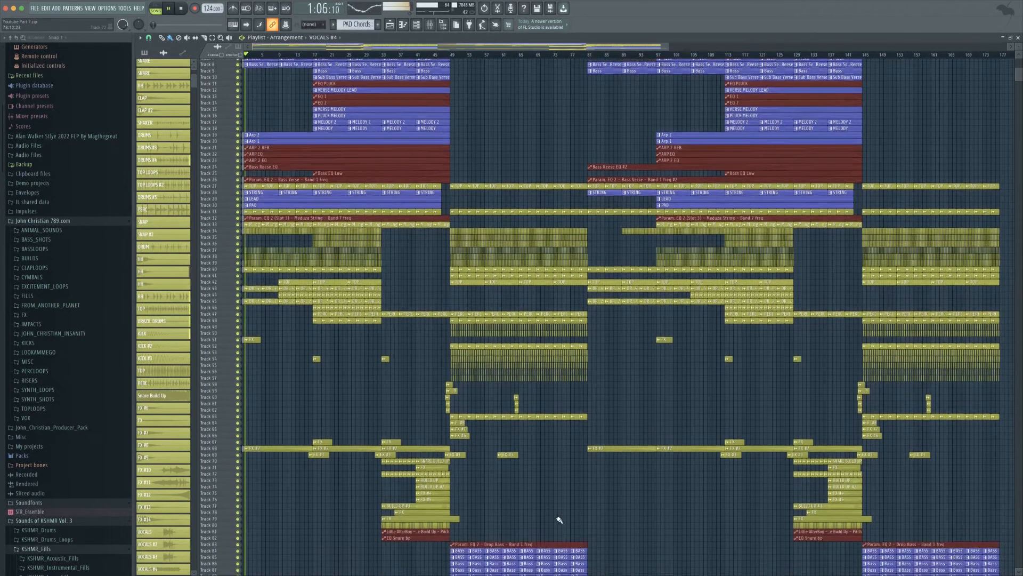
Open SPAN and TRS Metering from the Master insert and arrange their windows over the mixer to monitor the mix.
{"action": "left_click", "coordinate": [429, 24]}
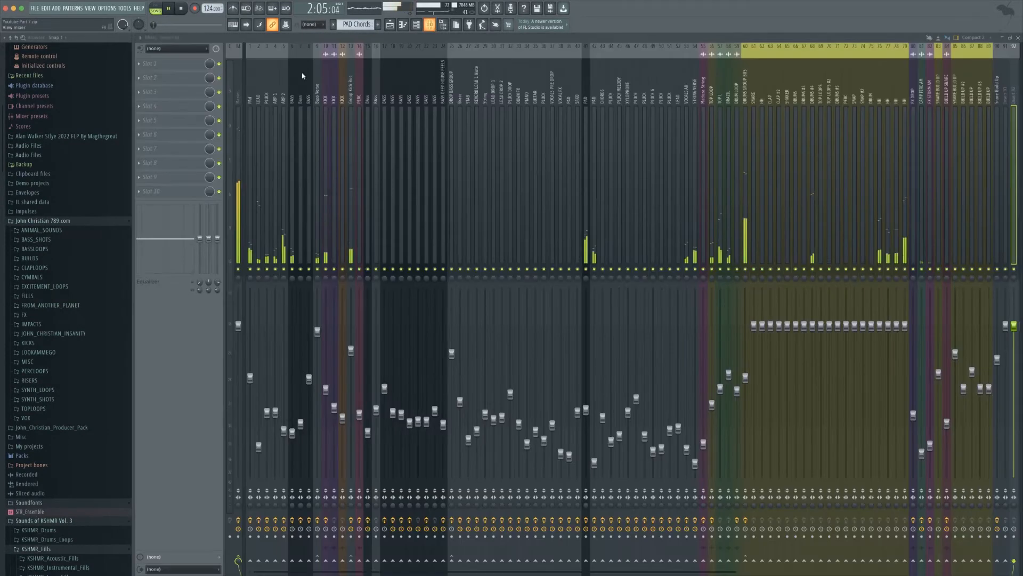
{"action": "left_click", "coordinate": [160, 92]}
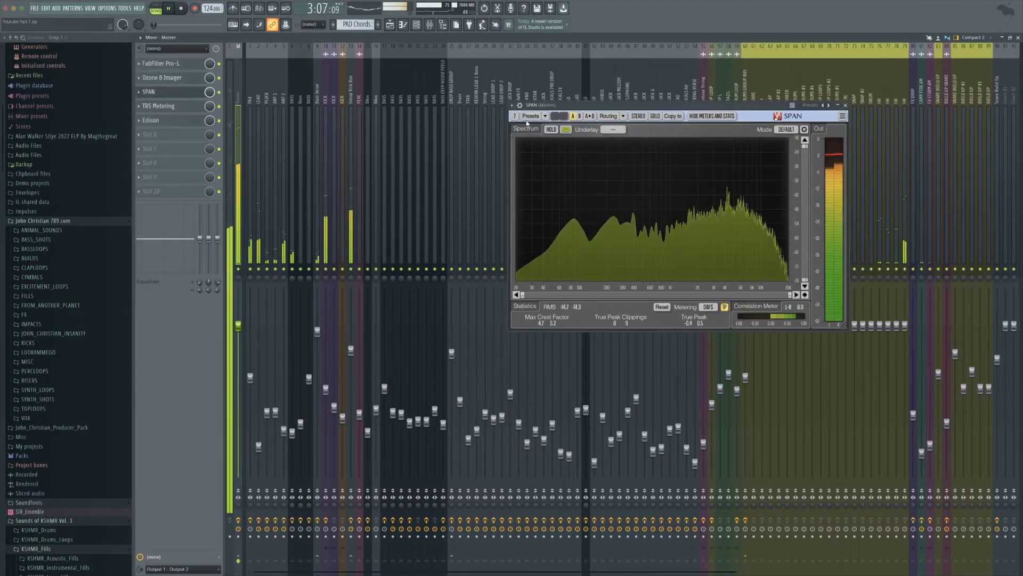
{"action": "left_click", "coordinate": [159, 106]}
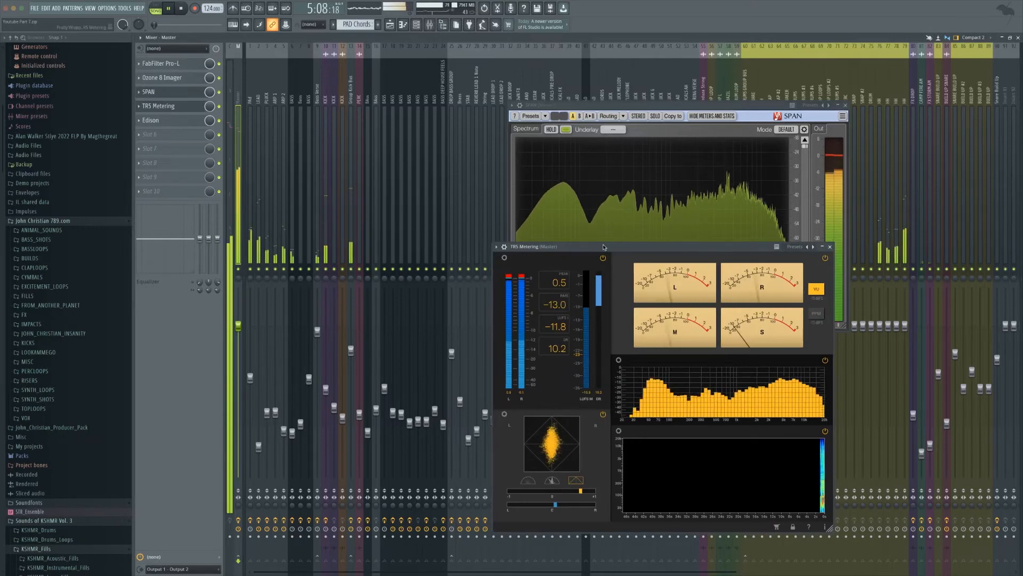
{"action": "left_click_drag", "start_coordinate": [604, 248], "coordinate": [639, 290]}
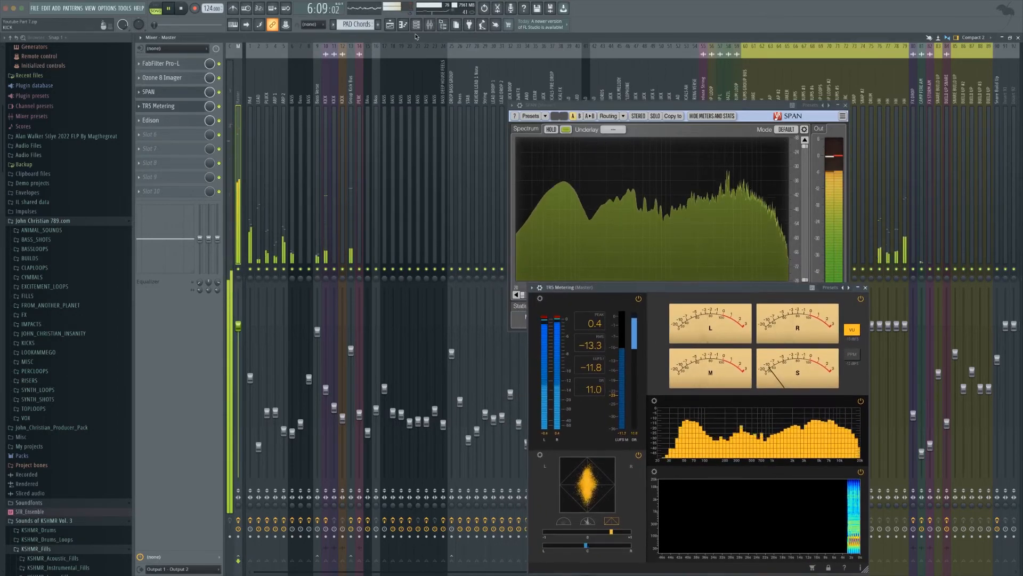
{"action": "left_click", "coordinate": [395, 28]}
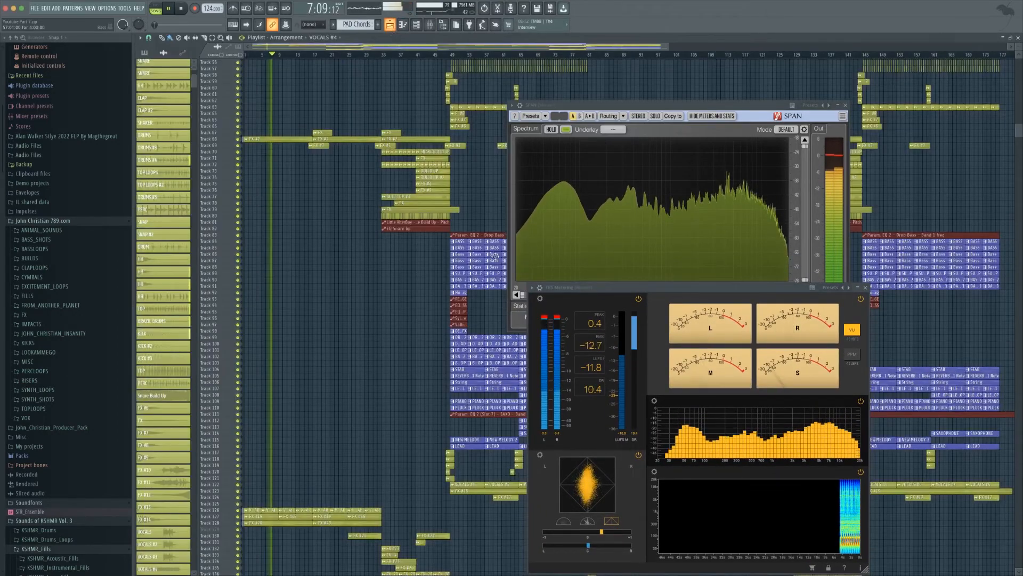
{"action": "left_click", "coordinate": [430, 27]}
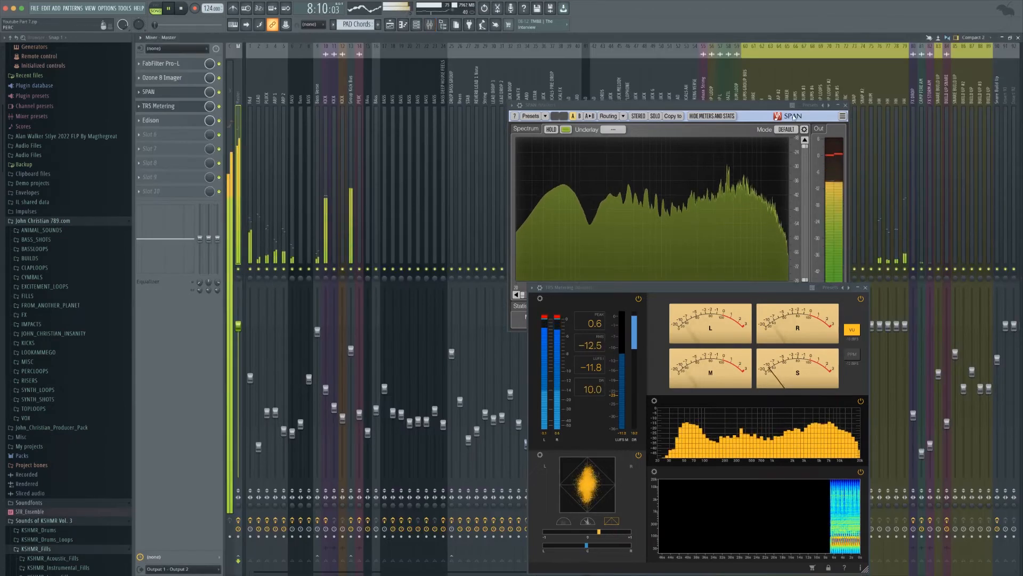
{"action": "left_click_drag", "start_coordinate": [765, 110], "coordinate": [644, 102]}
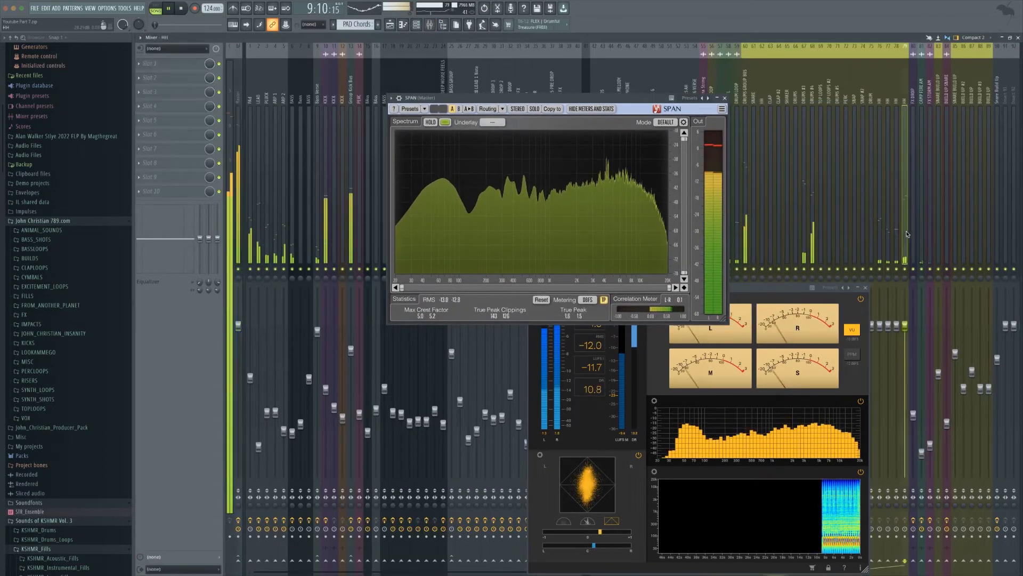
Lower the volume of all drum inserts from SNARE to the last HH together to about 72%.
{"action": "left_click", "coordinate": [769, 227]}
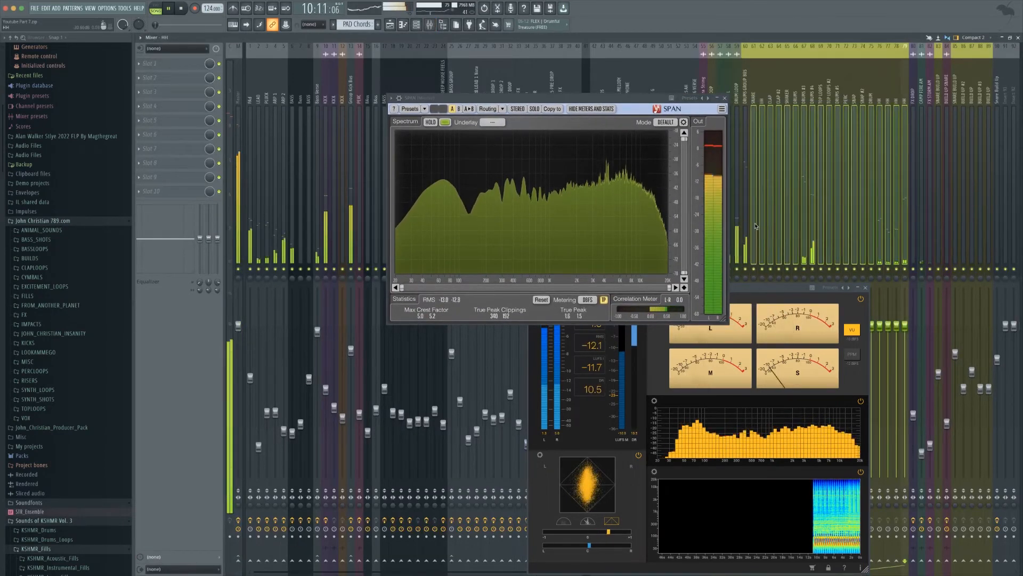
{"action": "left_click_drag", "start_coordinate": [904, 326], "coordinate": [904, 371]}
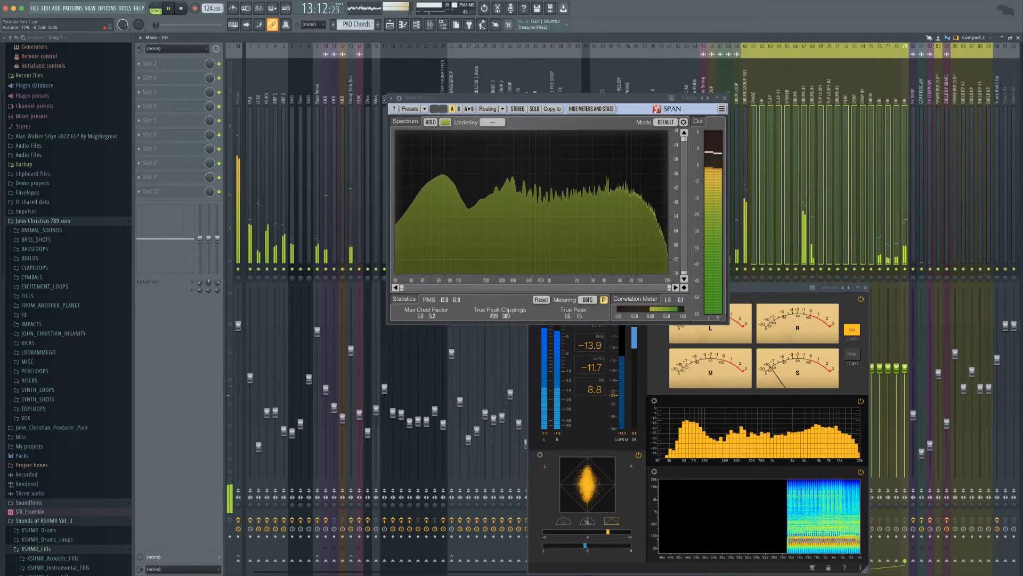
{"action": "left_click", "coordinate": [828, 237]}
{"action": "left_click", "coordinate": [814, 237]}
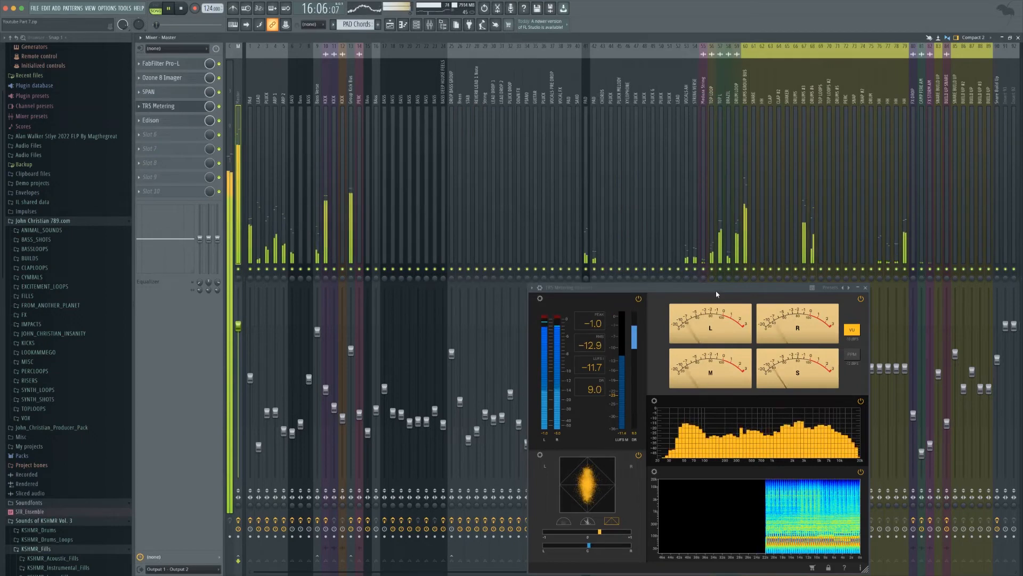
Examine the drum, FX and build-up tracks in the playlist against the Master meter during playback and open the FX impact clip's settings.
{"action": "left_click_drag", "start_coordinate": [717, 294], "coordinate": [711, 250]}
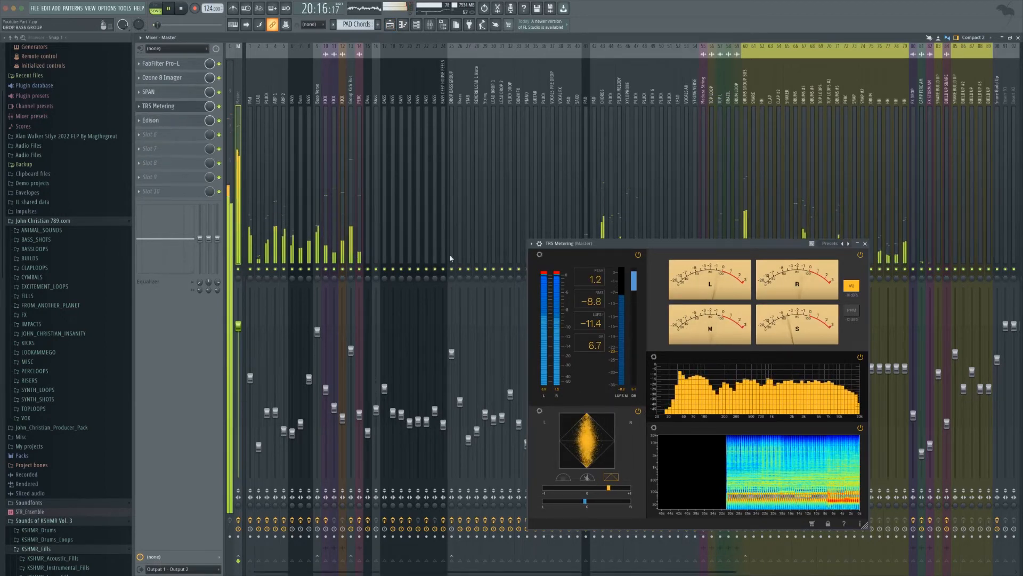
{"action": "left_click", "coordinate": [390, 25]}
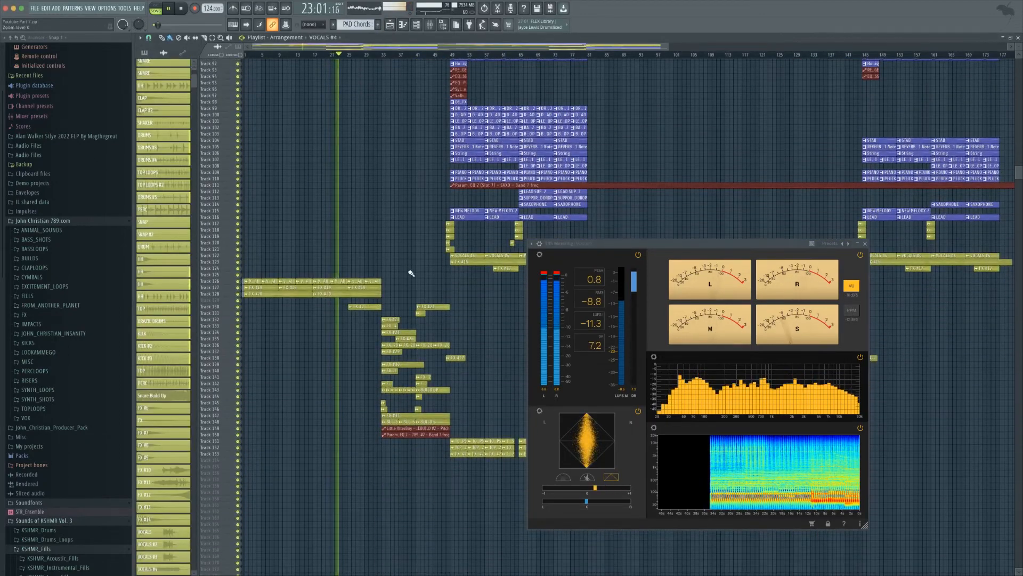
{"action": "scroll", "coordinate": [410, 269], "scroll_direction": "up", "scroll_amount": 10}
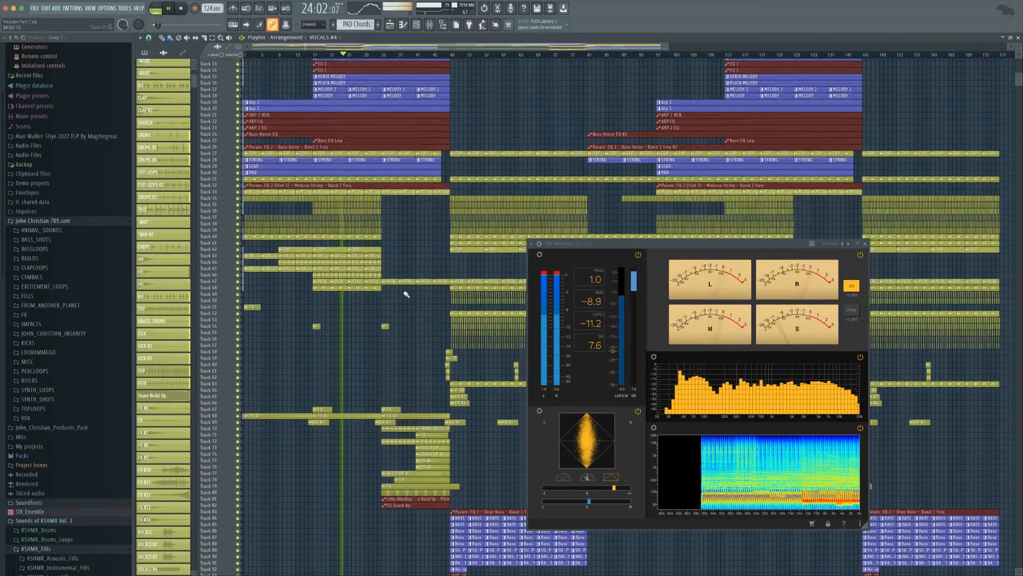
{"action": "scroll", "coordinate": [403, 303], "scroll_direction": "up", "scroll_amount": 2}
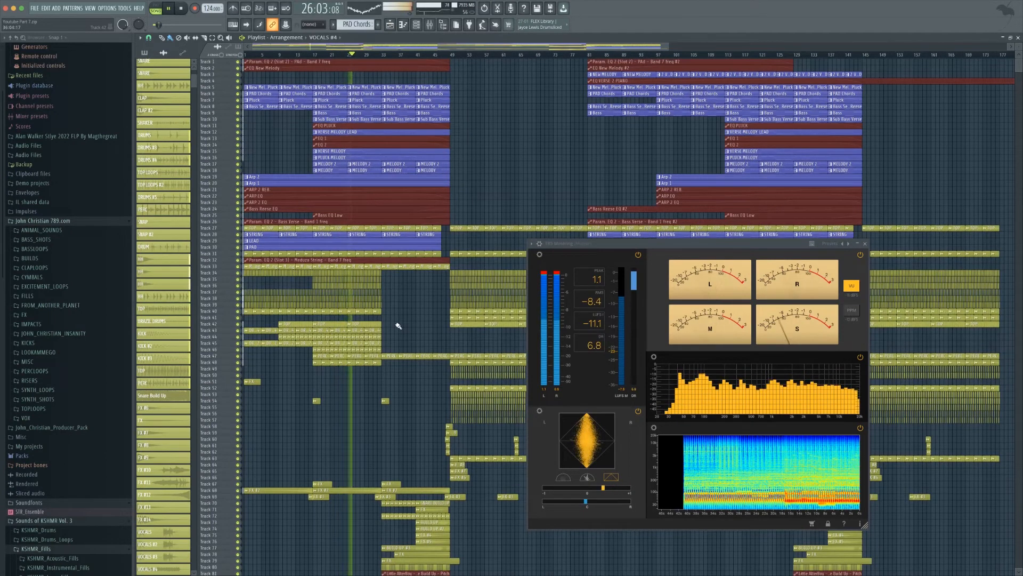
{"action": "scroll", "coordinate": [398, 329], "scroll_direction": "down", "scroll_amount": 20}
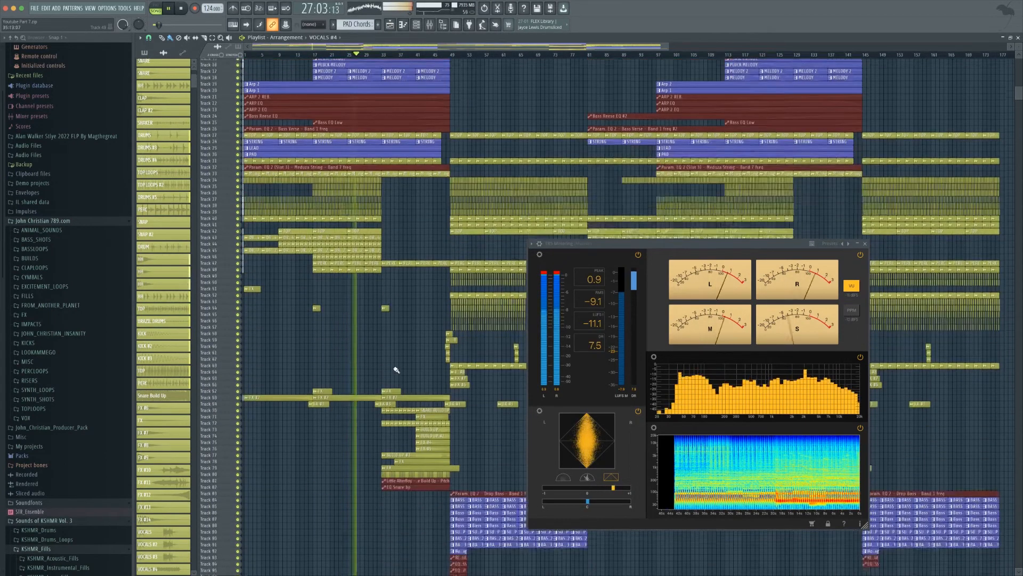
{"action": "scroll", "coordinate": [405, 394], "scroll_direction": "down", "scroll_amount": 5}
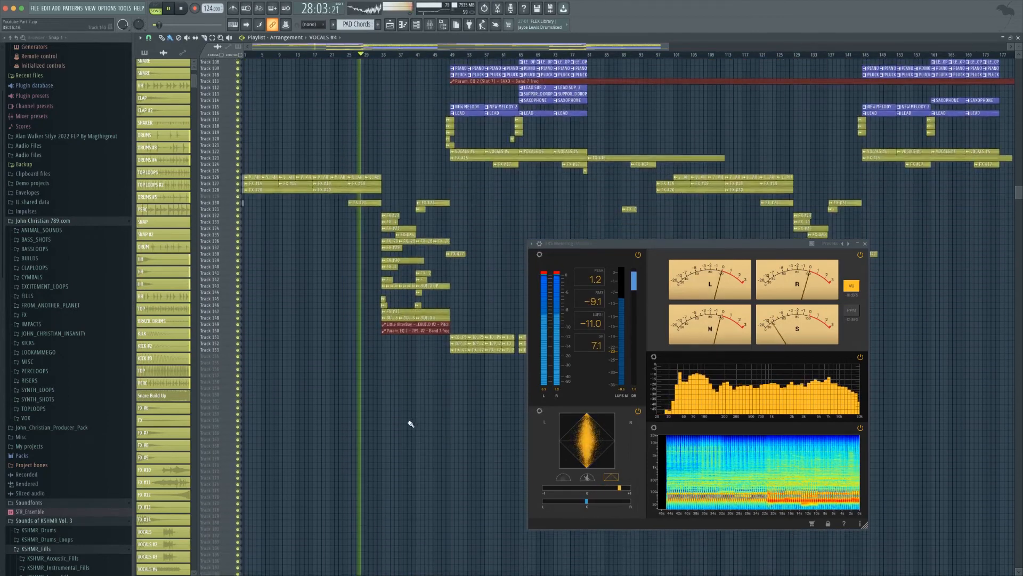
{"action": "scroll", "coordinate": [420, 357], "scroll_direction": "up", "scroll_amount": 5}
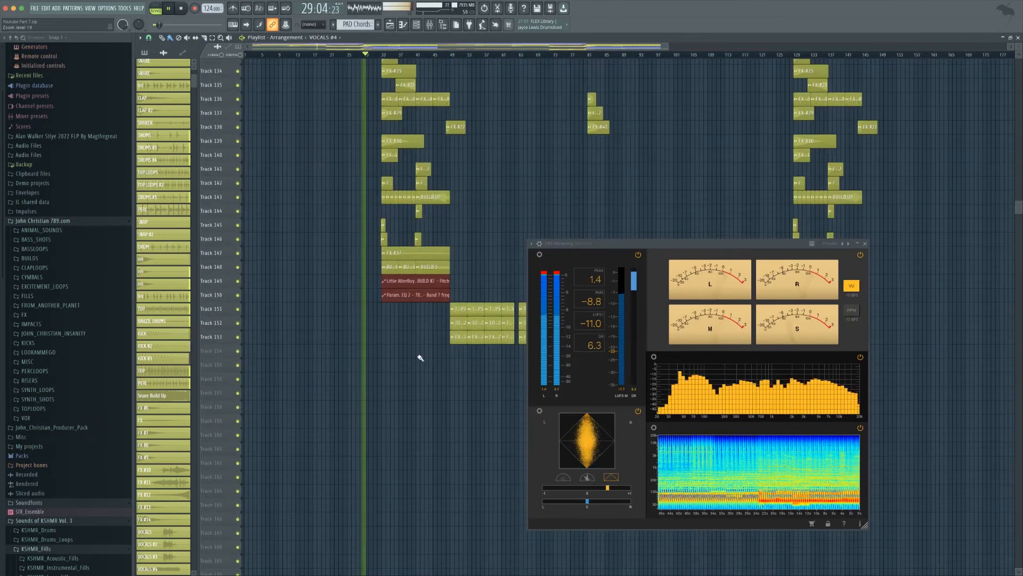
{"action": "scroll", "coordinate": [421, 358], "scroll_direction": "up", "scroll_amount": 6}
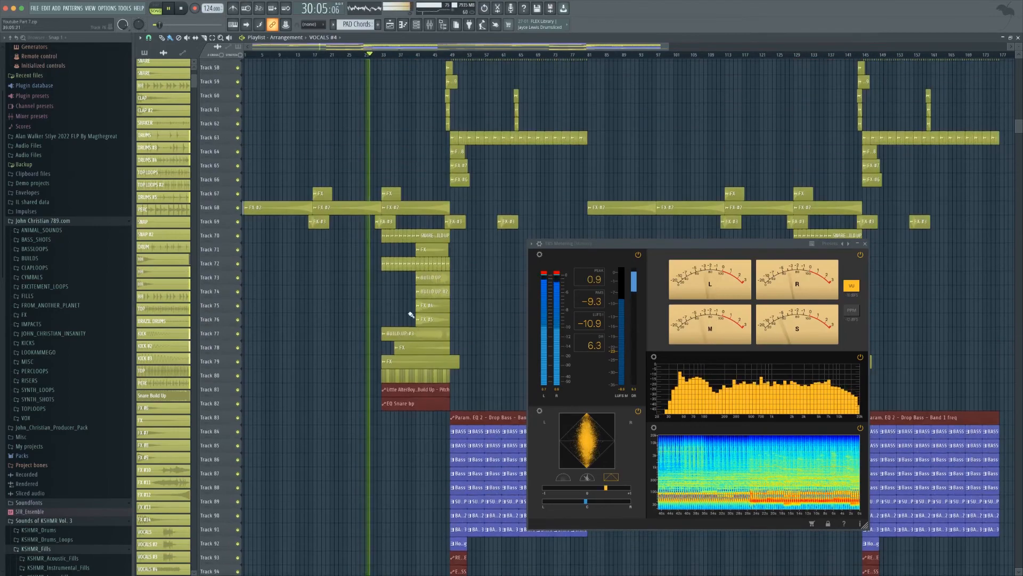
{"action": "scroll", "coordinate": [411, 322], "scroll_direction": "up", "scroll_amount": 8}
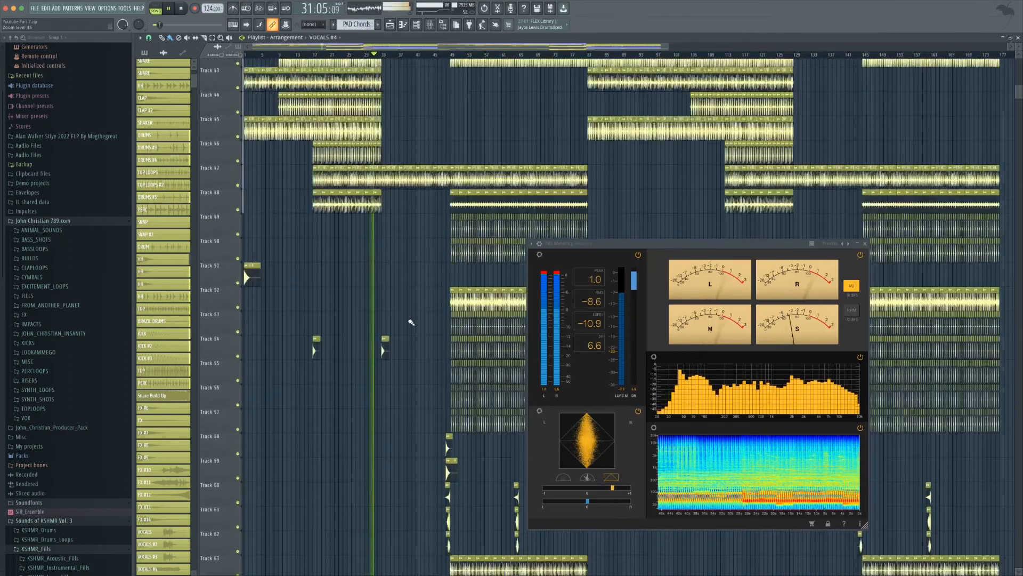
{"action": "scroll", "coordinate": [408, 444], "scroll_direction": "down", "scroll_amount": 5}
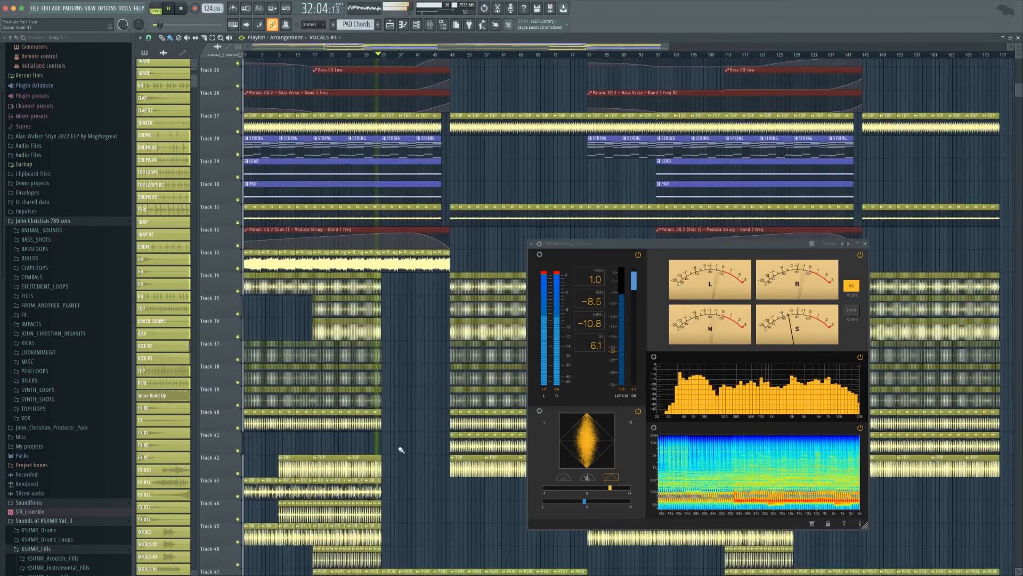
{"action": "scroll", "coordinate": [403, 447], "scroll_direction": "down", "scroll_amount": 8}
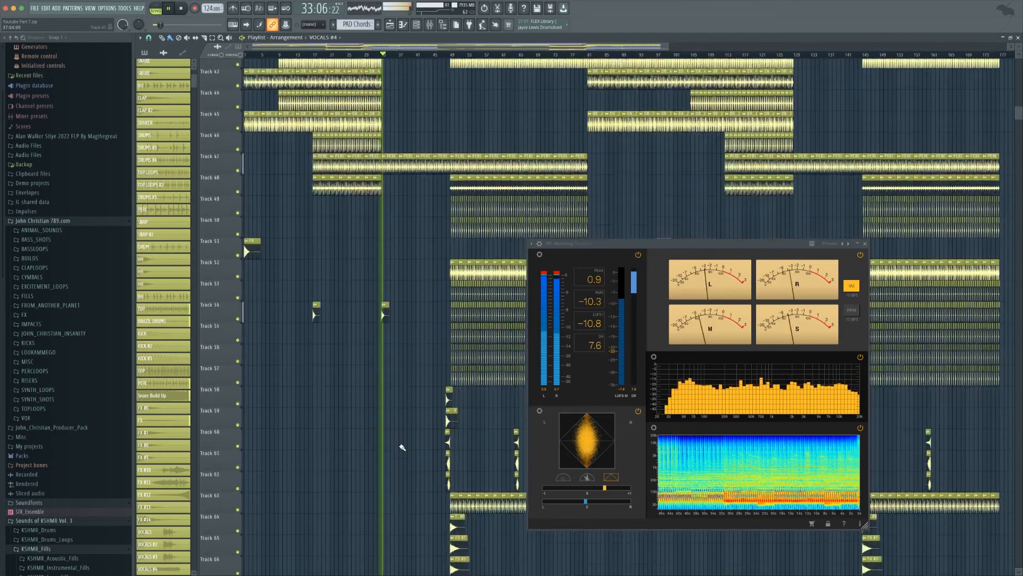
{"action": "double_click", "coordinate": [396, 245]}
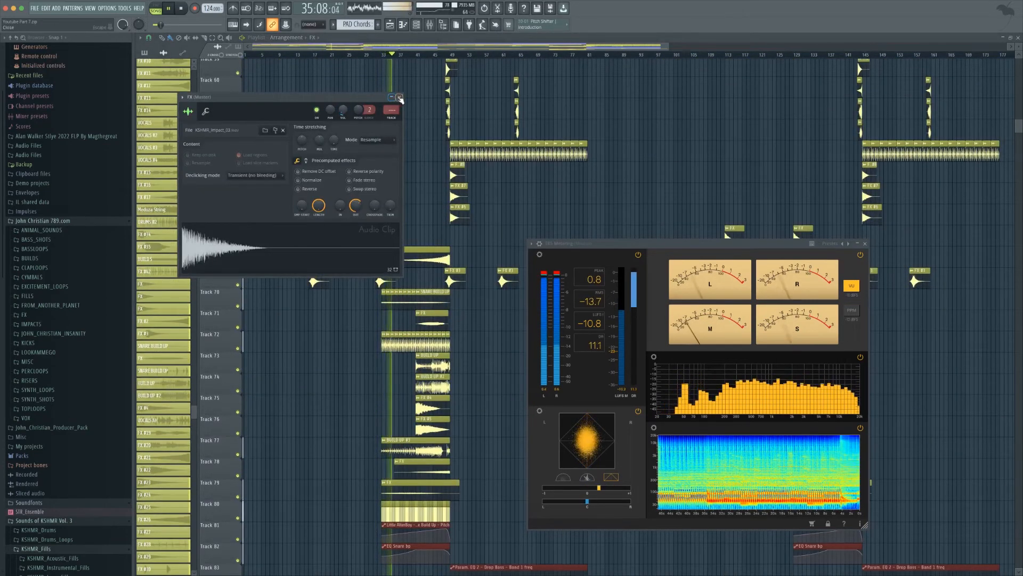
Close the FX impact clip's settings, check the FX #3 clip's channel settings and look over the other playlist tracks during playback.
{"action": "left_click", "coordinate": [400, 98]}
{"action": "double_click", "coordinate": [381, 281]}
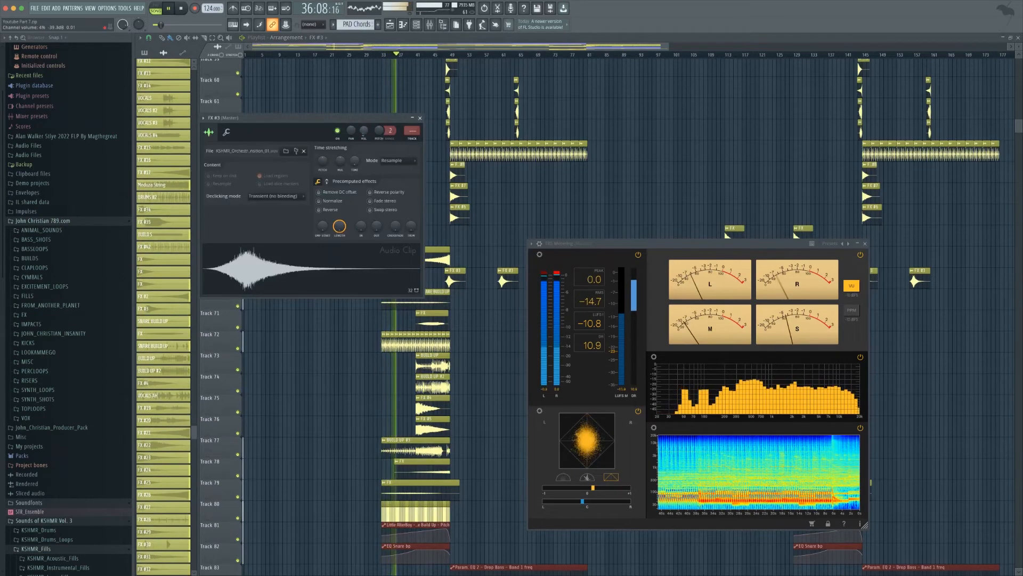
{"action": "left_click", "coordinate": [419, 119]}
{"action": "scroll", "coordinate": [406, 262], "scroll_direction": "up", "scroll_amount": 6}
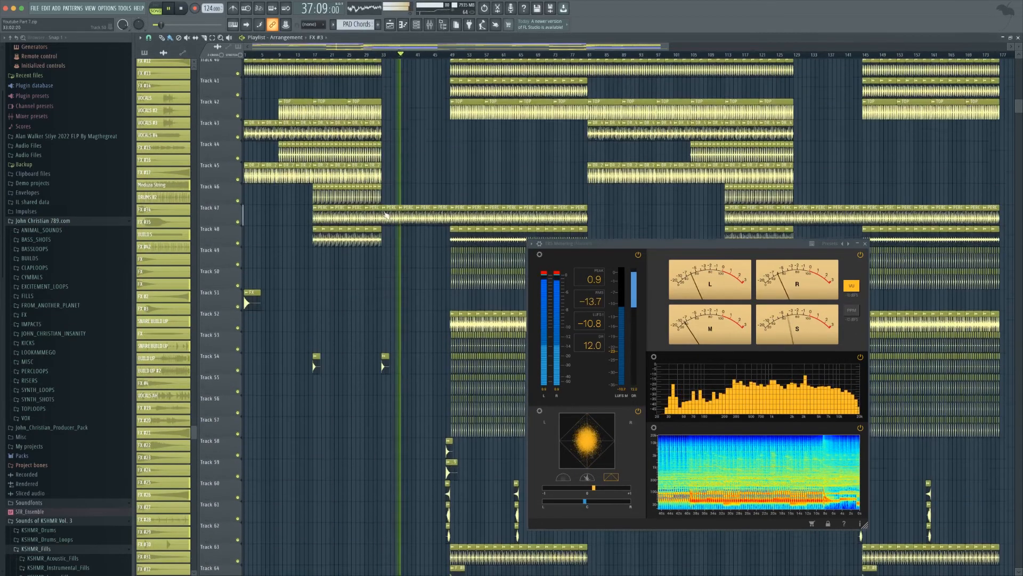
{"action": "scroll", "coordinate": [406, 260], "scroll_direction": "down", "scroll_amount": 15}
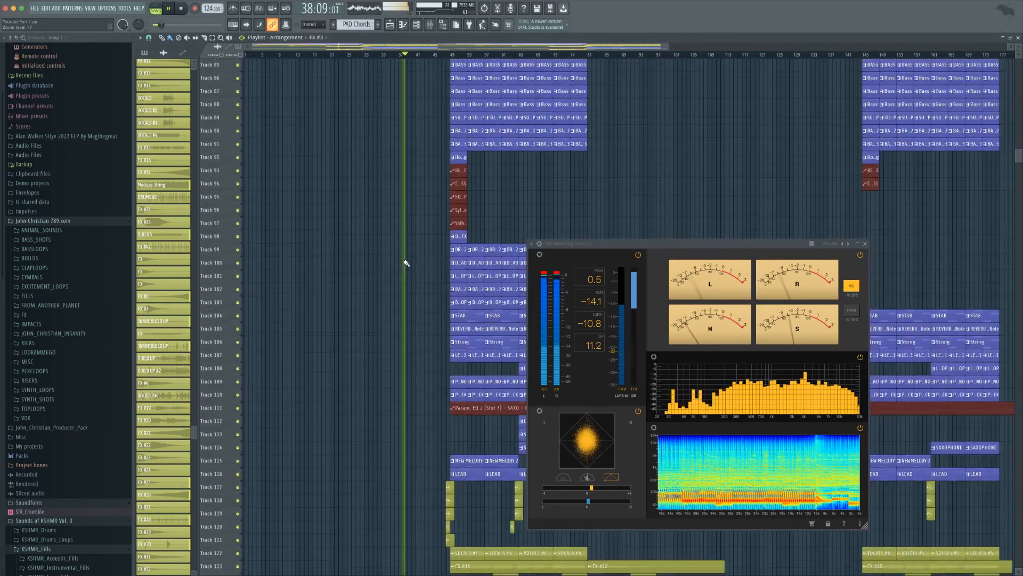
{"action": "scroll", "coordinate": [412, 286], "scroll_direction": "up", "scroll_amount": 3}
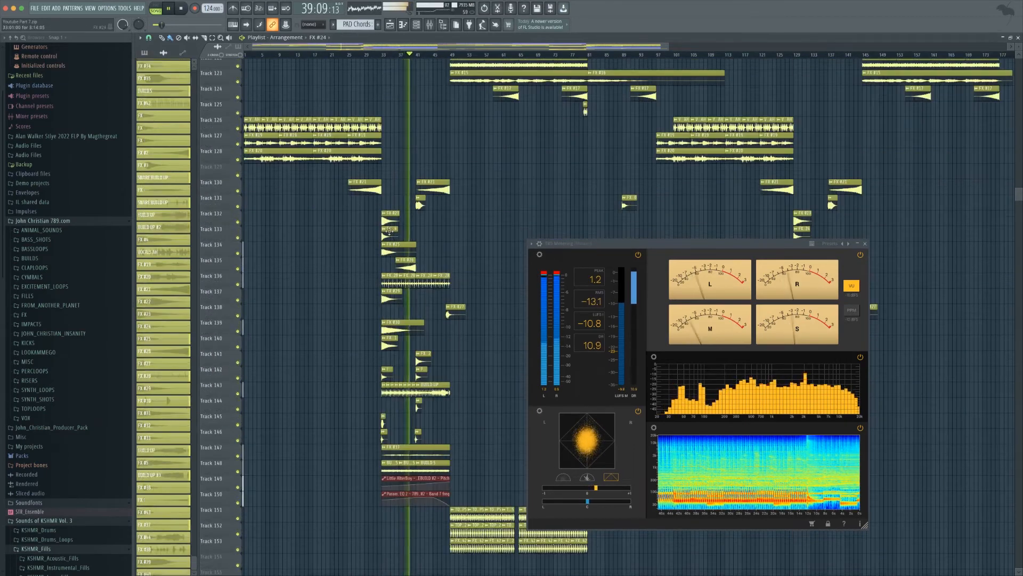
Check the channel settings of the FX #24, FX #23, FX #29, FX #31 and FX #30 clips at the start of the build-up.
{"action": "double_click", "coordinate": [389, 231]}
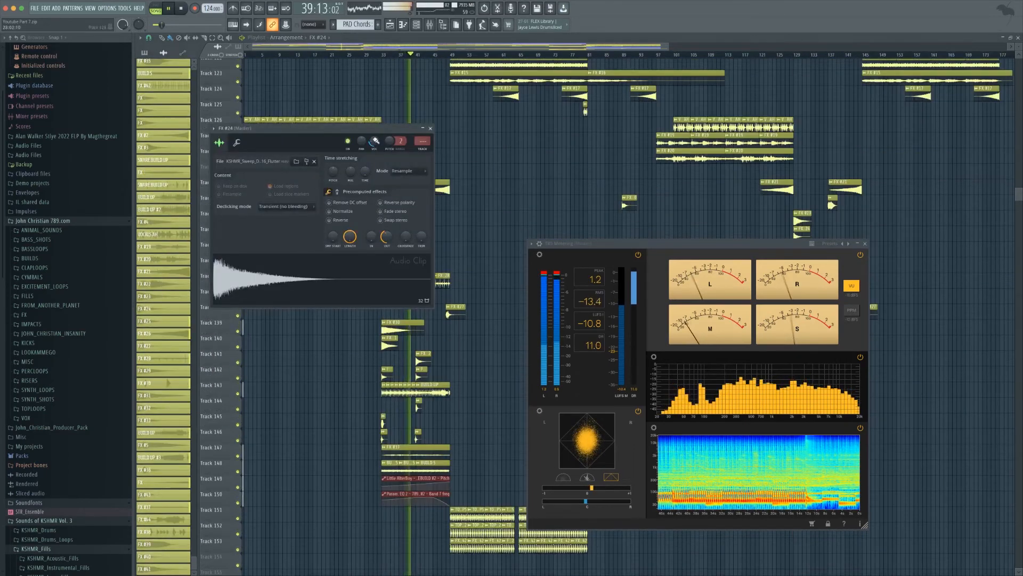
{"action": "left_click", "coordinate": [430, 128]}
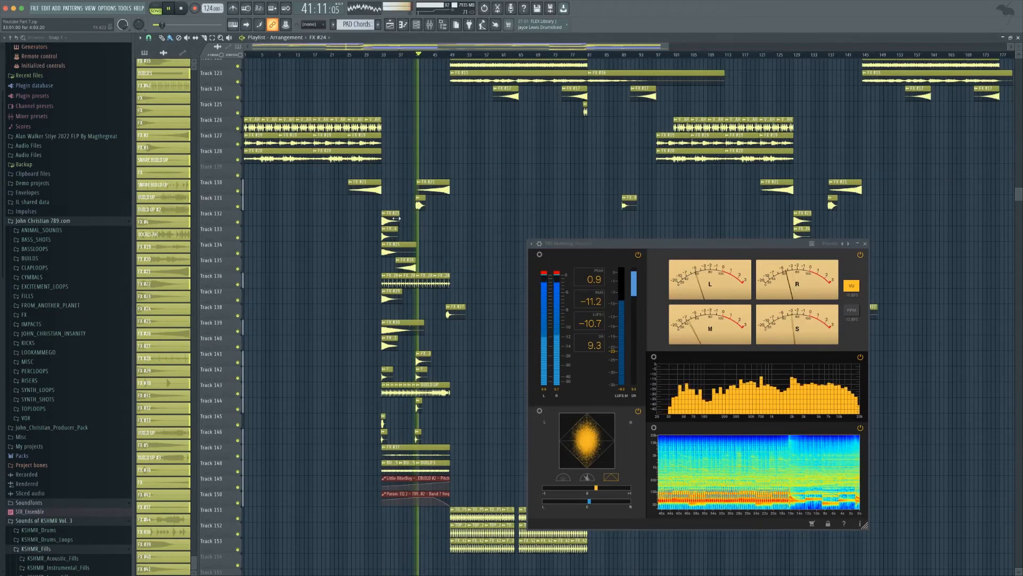
{"action": "double_click", "coordinate": [397, 219]}
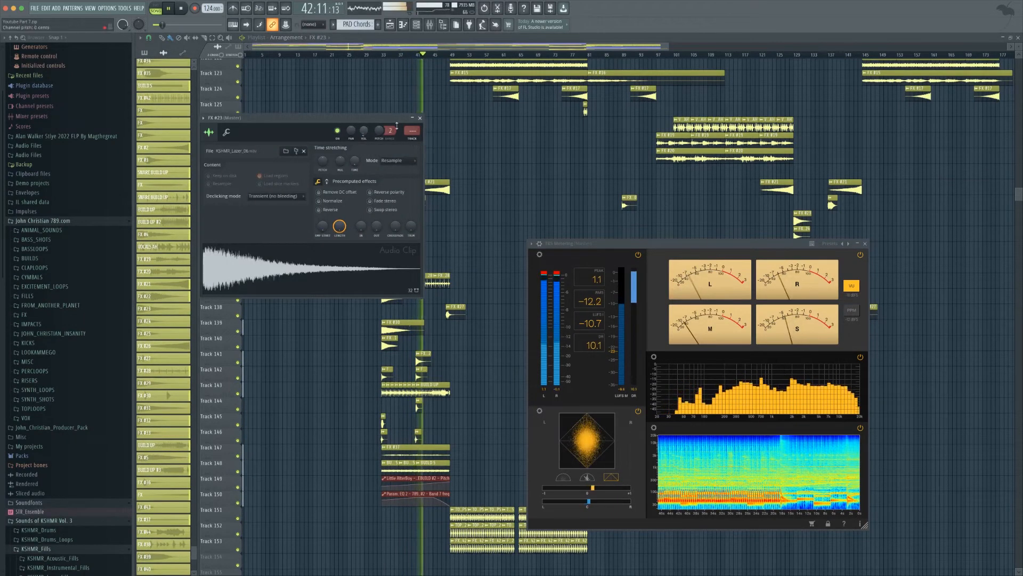
{"action": "left_click", "coordinate": [420, 119]}
{"action": "double_click", "coordinate": [391, 298]}
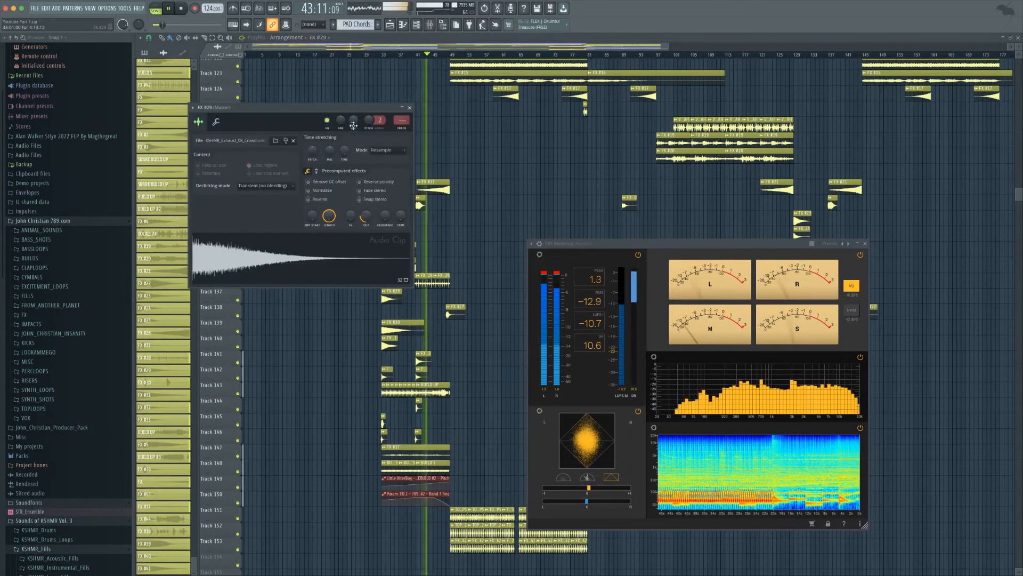
{"action": "left_click", "coordinate": [409, 108]}
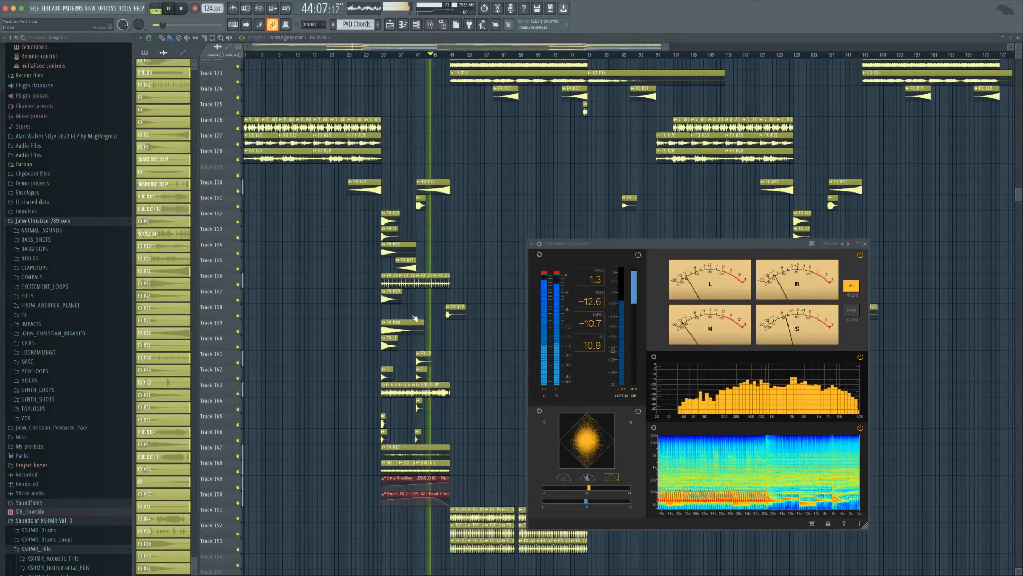
{"action": "double_click", "coordinate": [392, 345]}
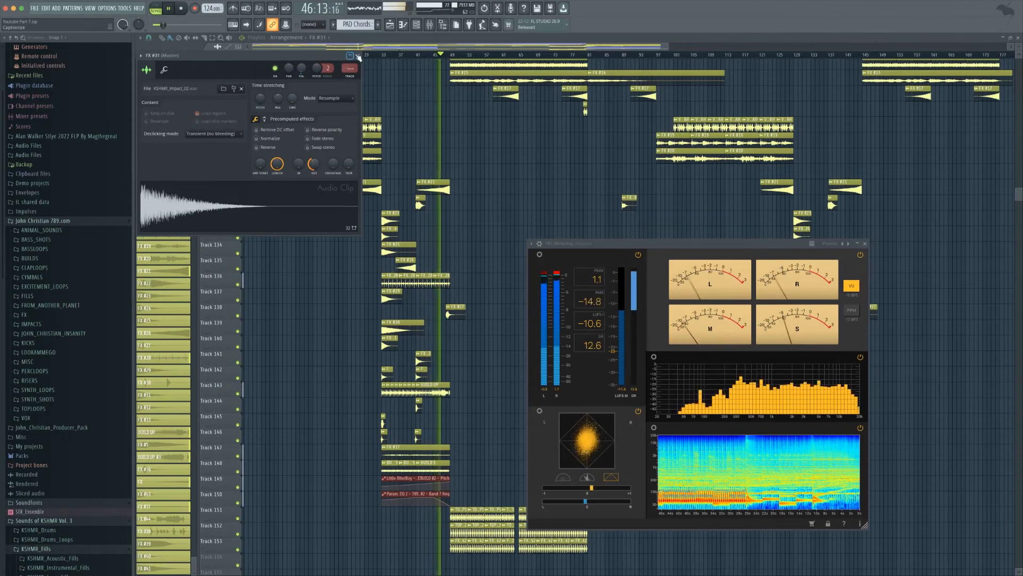
{"action": "left_click", "coordinate": [359, 56]}
{"action": "double_click", "coordinate": [397, 327]}
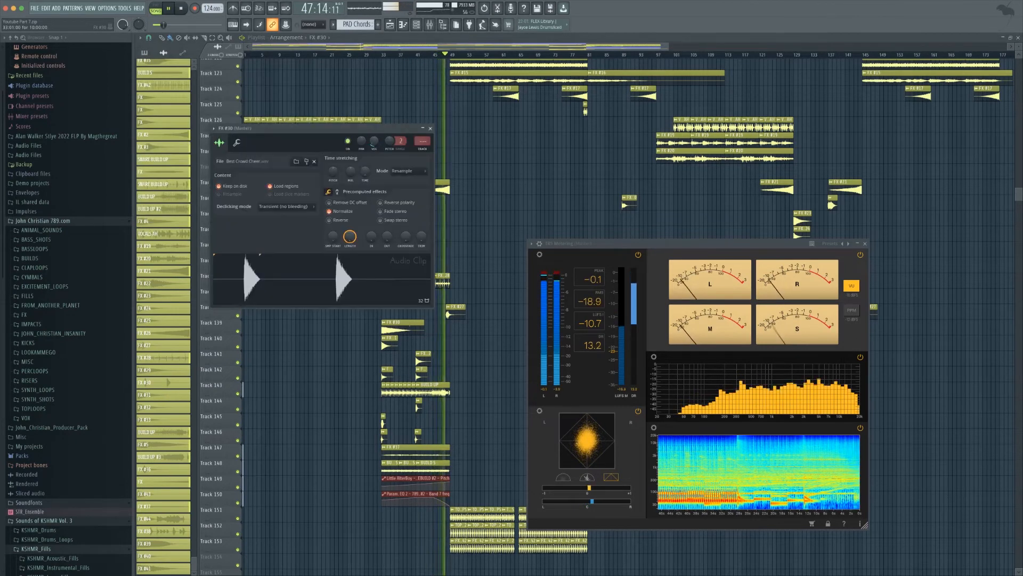
{"action": "left_click", "coordinate": [430, 128]}
Examine the first drop's tracks in the playlist during playback and shift the TRS Metering window clear of the first drop's clips.
{"action": "scroll", "coordinate": [487, 427], "scroll_direction": "down", "scroll_amount": 2}
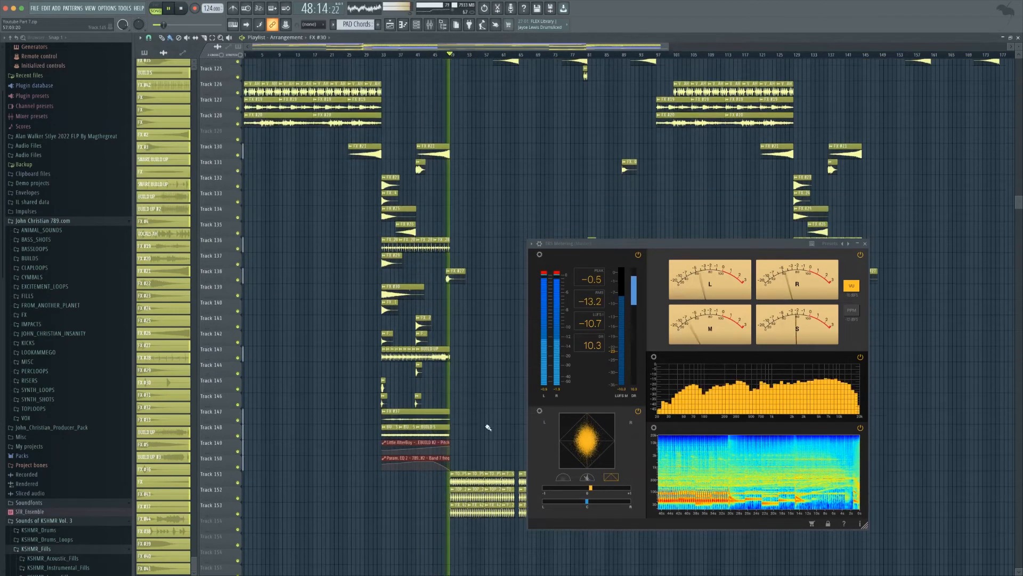
{"action": "scroll", "coordinate": [488, 427], "scroll_direction": "down", "scroll_amount": 8}
{"action": "scroll", "coordinate": [487, 428], "scroll_direction": "down", "scroll_amount": 3}
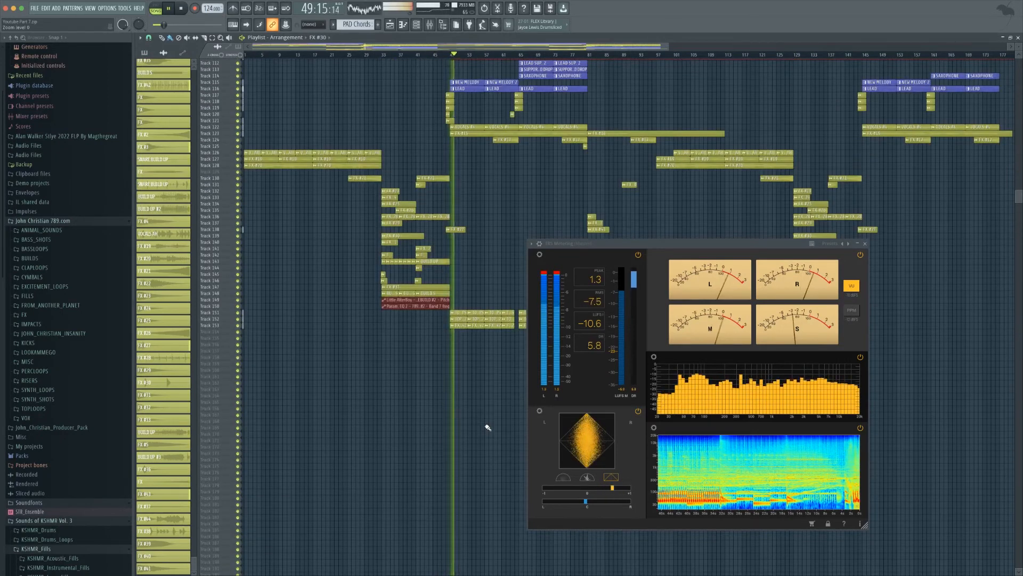
{"action": "scroll", "coordinate": [488, 428], "scroll_direction": "up", "scroll_amount": 6}
{"action": "scroll", "coordinate": [486, 434], "scroll_direction": "up", "scroll_amount": 8}
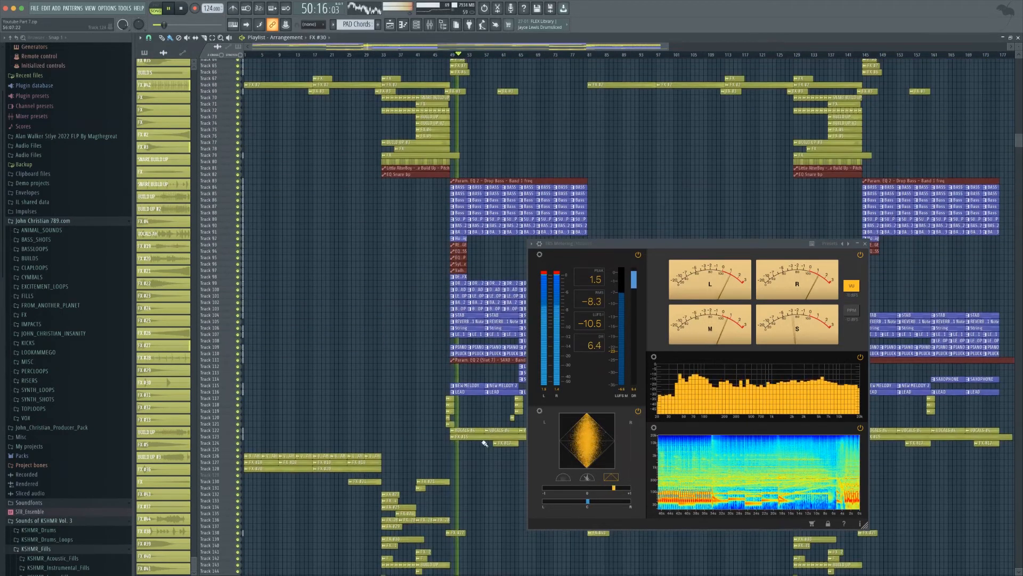
{"action": "scroll", "coordinate": [485, 443], "scroll_direction": "up", "scroll_amount": 5}
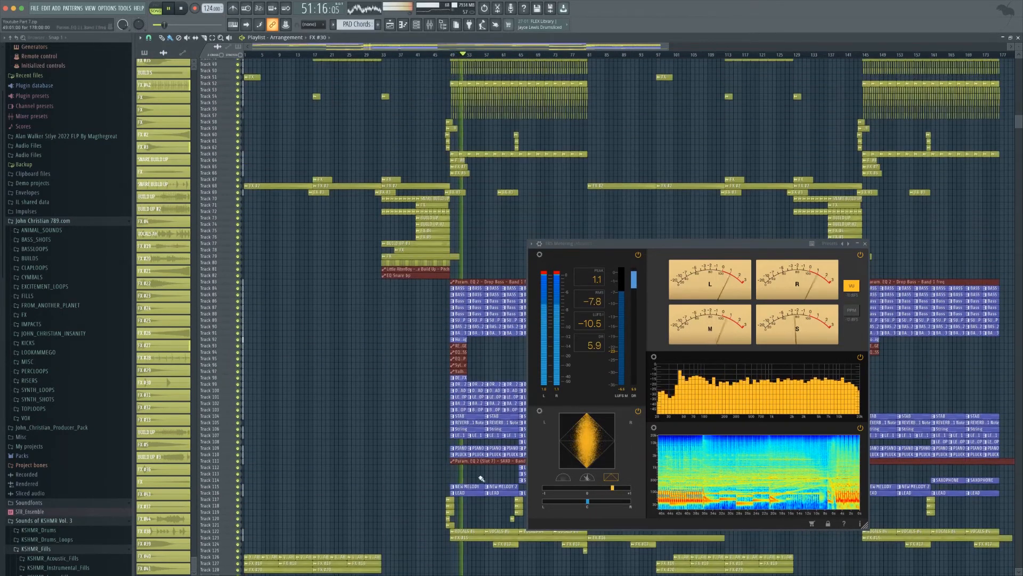
{"action": "left_click_drag", "start_coordinate": [683, 248], "coordinate": [765, 209]}
{"action": "scroll", "coordinate": [597, 472], "scroll_direction": "up", "scroll_amount": 3}
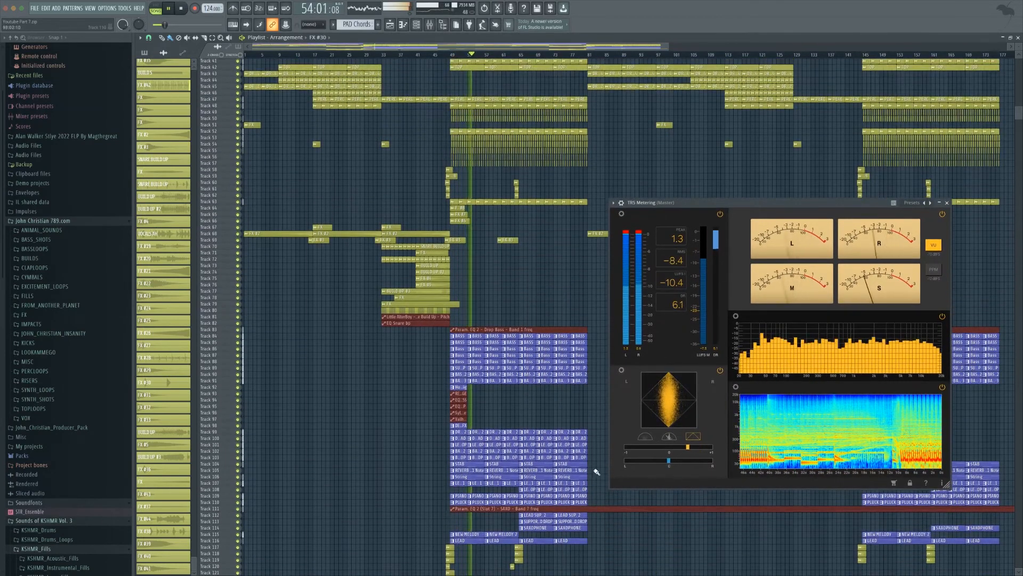
Slightly raise the PLUCK and PLUCK G insert volumes in the mixer, moving TRS Metering clear of the faders and closing it when done.
{"action": "left_click", "coordinate": [430, 24]}
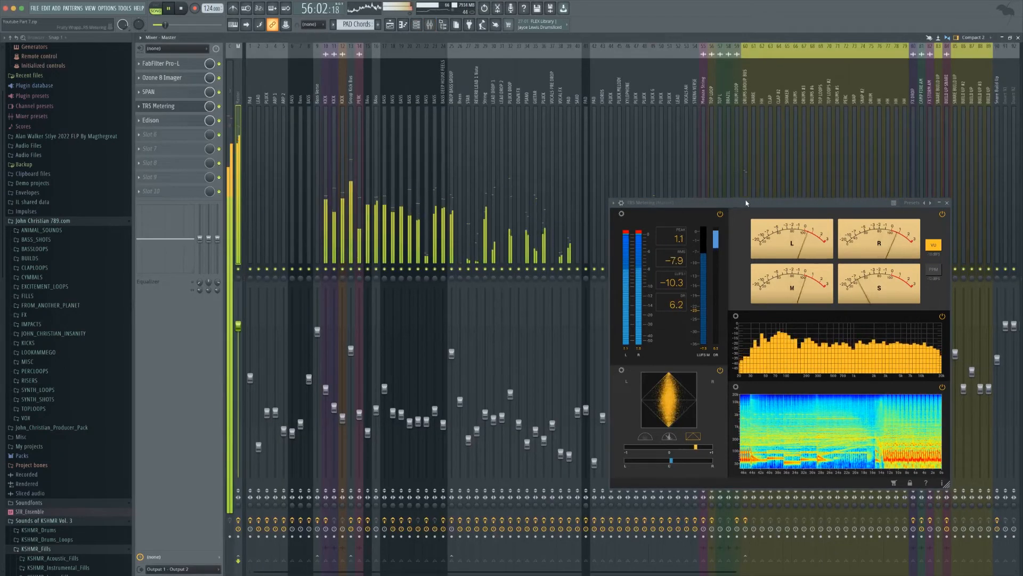
{"action": "left_click_drag", "start_coordinate": [747, 203], "coordinate": [375, 232]}
{"action": "left_click", "coordinate": [665, 250]}
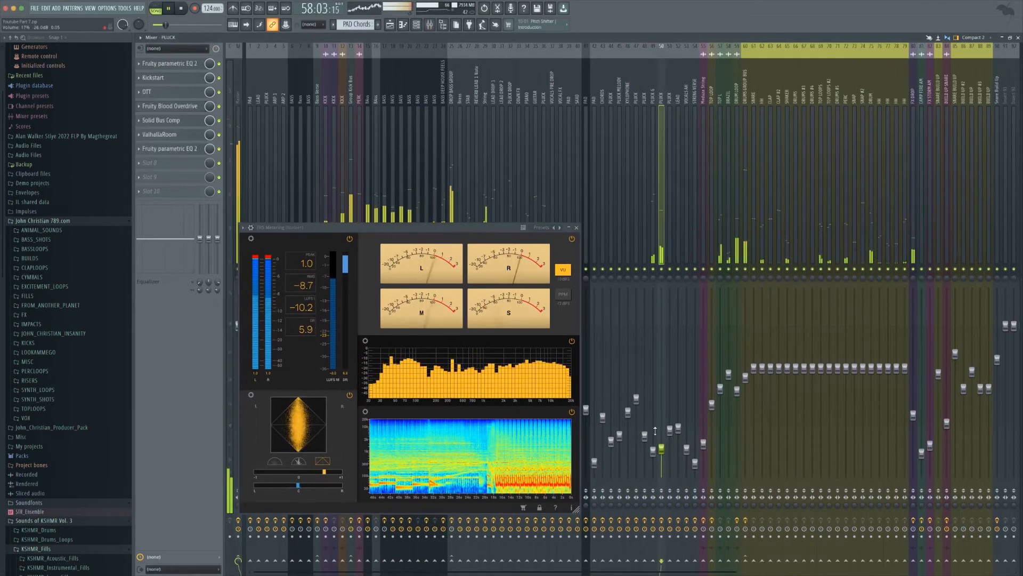
{"action": "left_click_drag", "start_coordinate": [662, 458], "coordinate": [654, 438]}
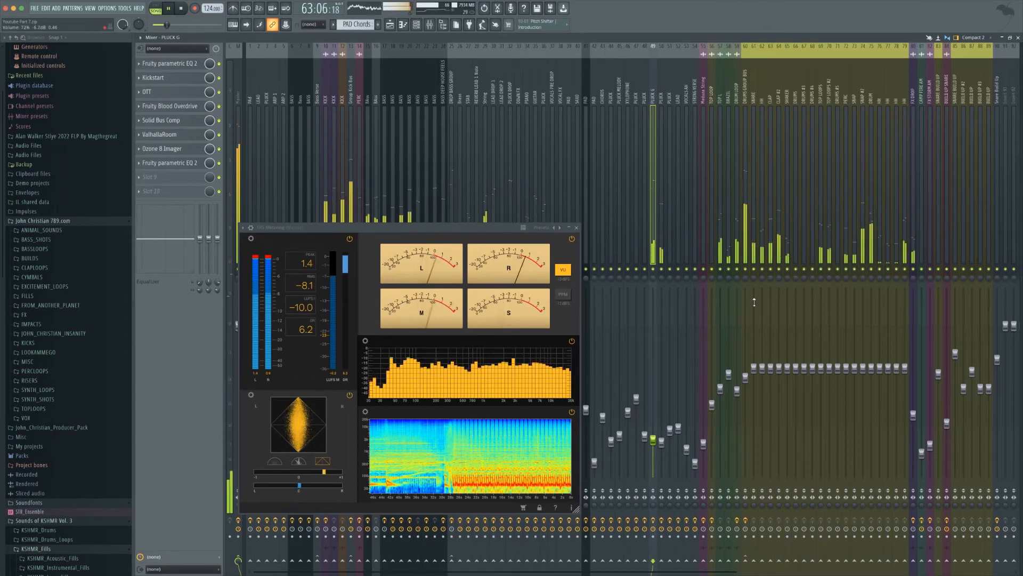
{"action": "left_click", "coordinate": [577, 229]}
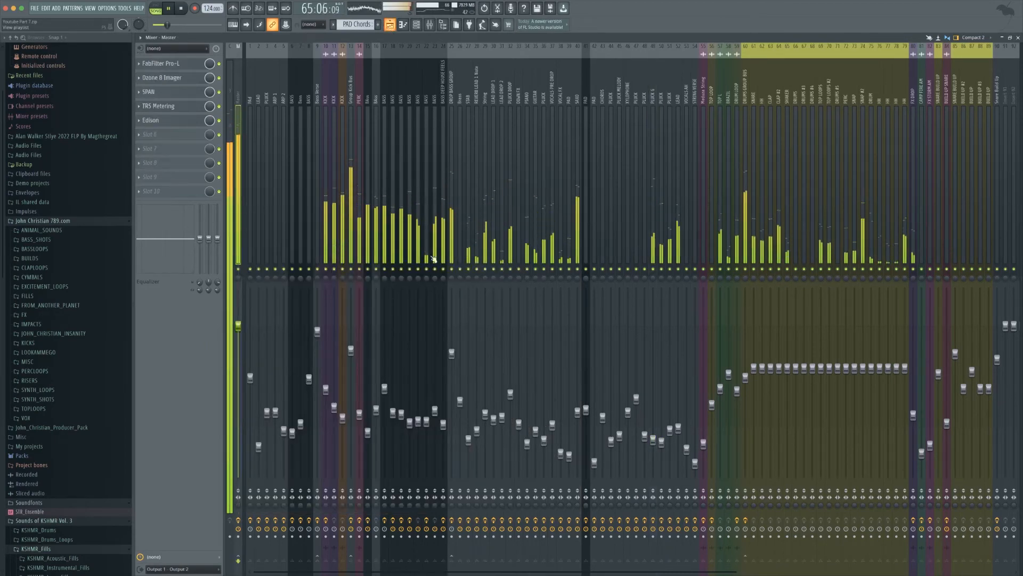
Move the FX #44 clip on Track 120 of the playlist to bar 64, aligned with the FX clips above it.
{"action": "key", "text": "F5"}
{"action": "scroll", "coordinate": [550, 418], "scroll_direction": "down", "scroll_amount": 10}
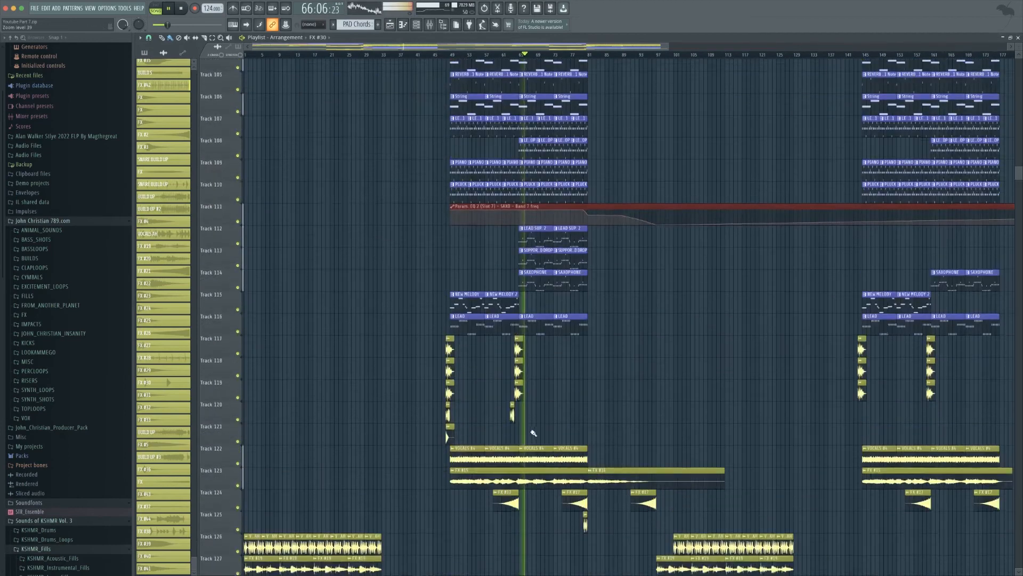
{"action": "scroll", "coordinate": [533, 433], "scroll_direction": "up", "scroll_amount": 1, "text": "alt"}
{"action": "left_click_drag", "start_coordinate": [667, 48], "coordinate": [568, 64]}
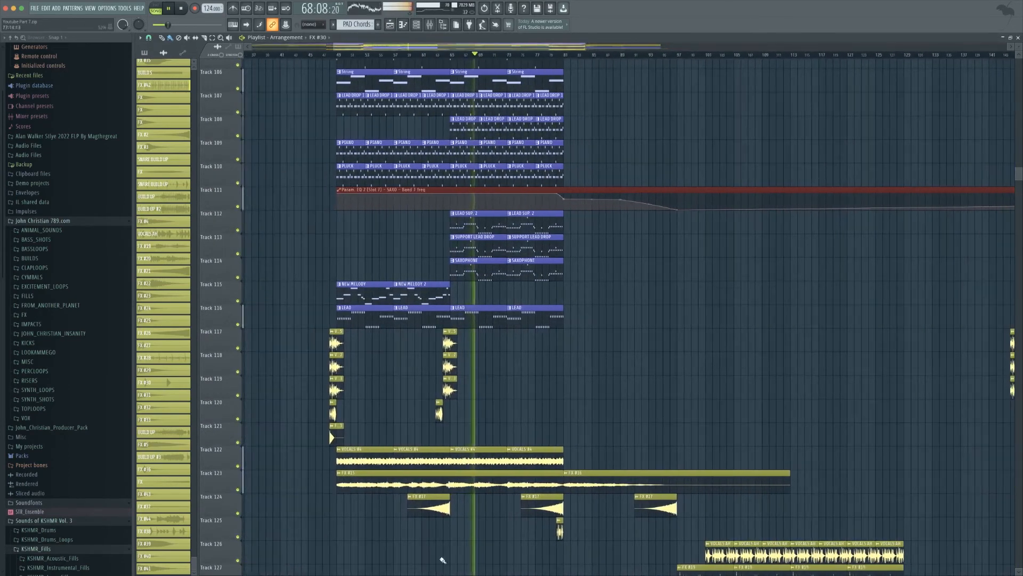
{"action": "scroll", "coordinate": [431, 419], "scroll_direction": "up", "scroll_amount": 1, "text": "alt"}
{"action": "scroll", "coordinate": [433, 417], "scroll_direction": "up", "scroll_amount": 1, "text": "alt"}
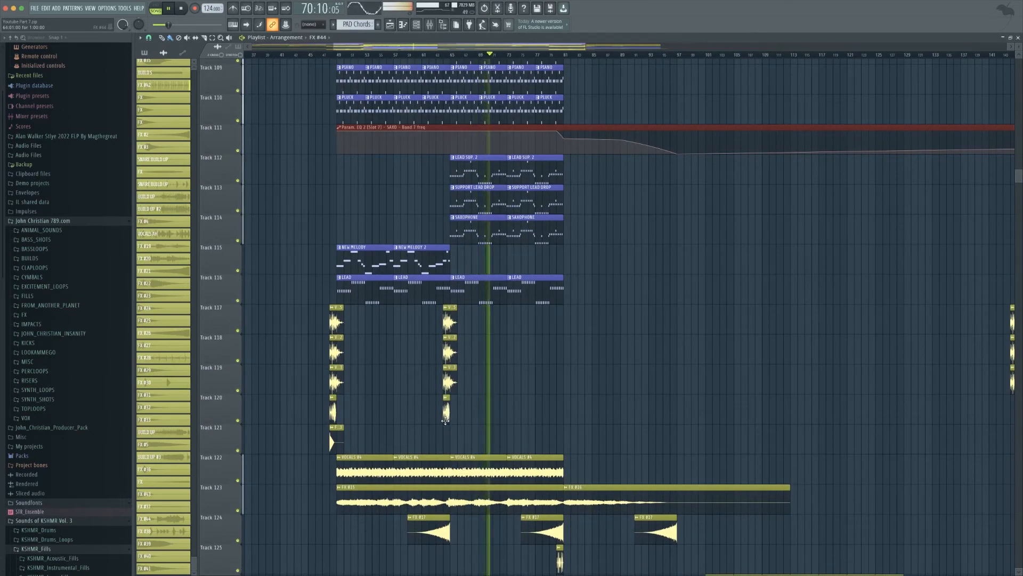
Compare the first and second drops in the playlist, marking the first drop's clips on Tracks 98 to 103 and clearing the selection.
{"action": "scroll", "coordinate": [544, 413], "scroll_direction": "down", "scroll_amount": 3, "text": "alt"}
{"action": "scroll", "coordinate": [662, 398], "scroll_direction": "down", "scroll_amount": 3, "text": "alt"}
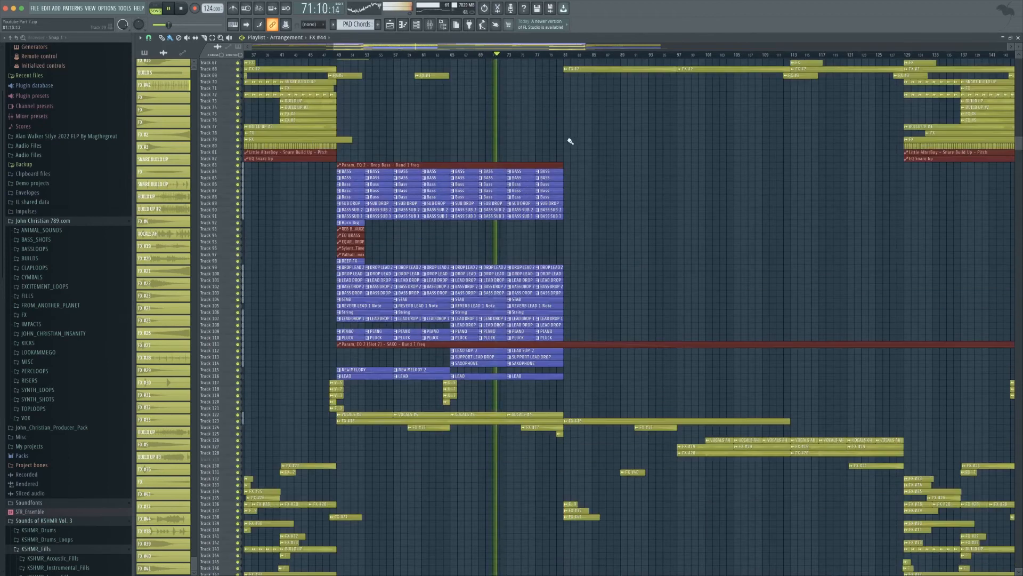
{"action": "left_click_drag", "start_coordinate": [586, 47], "coordinate": [783, 102]}
{"action": "scroll", "coordinate": [449, 302], "scroll_direction": "up", "scroll_amount": 1, "text": "alt"}
{"action": "scroll", "coordinate": [449, 302], "scroll_direction": "up", "scroll_amount": 2, "text": "alt"}
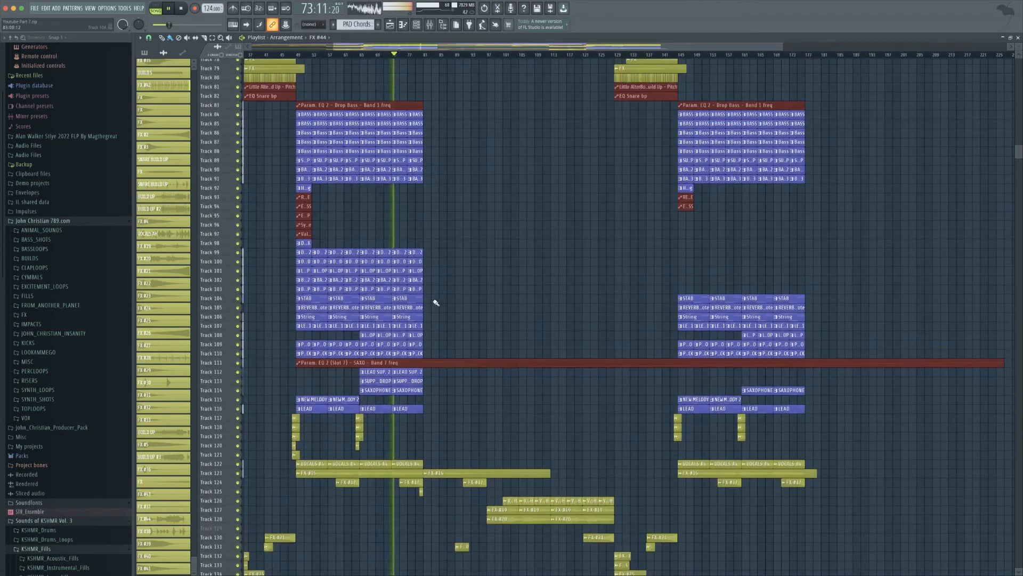
{"action": "scroll", "coordinate": [448, 288], "scroll_direction": "up", "scroll_amount": 3, "text": "alt"}
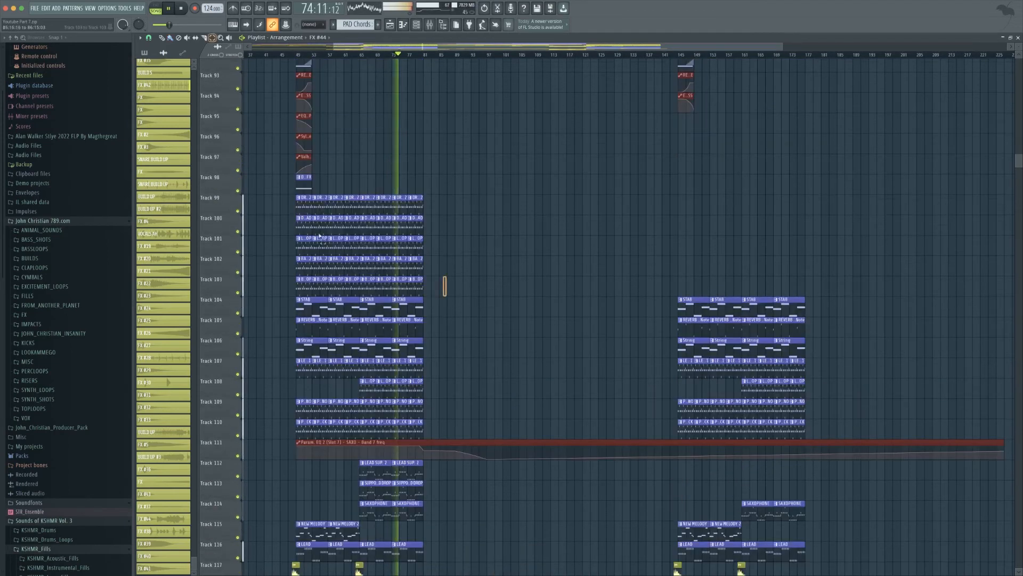
{"action": "left_click_drag", "start_coordinate": [447, 294], "coordinate": [299, 187], "text": "ctrl"}
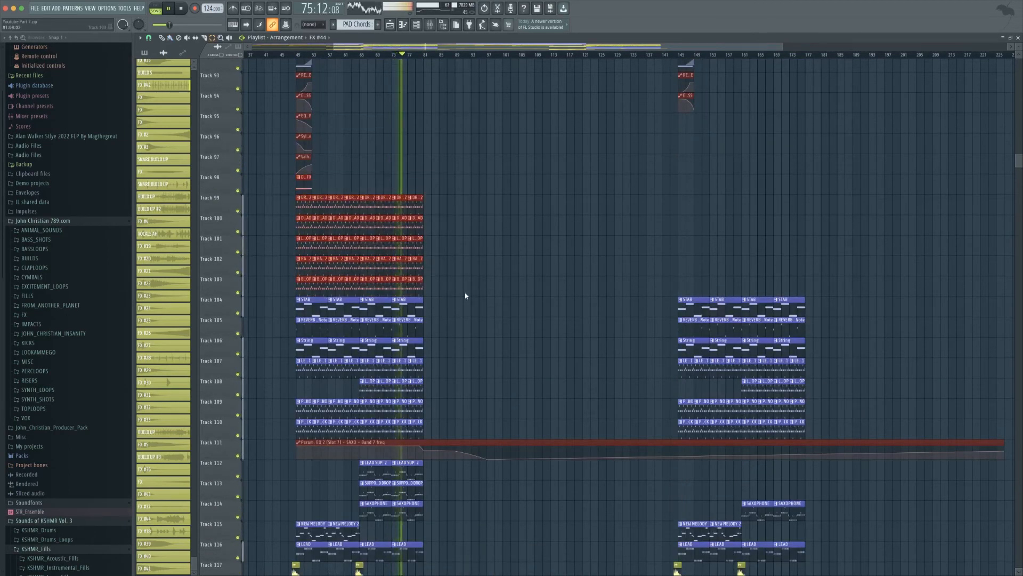
{"action": "scroll", "coordinate": [465, 295], "scroll_direction": "down", "scroll_amount": 5, "text": "alt"}
{"action": "left_click", "coordinate": [475, 252]}
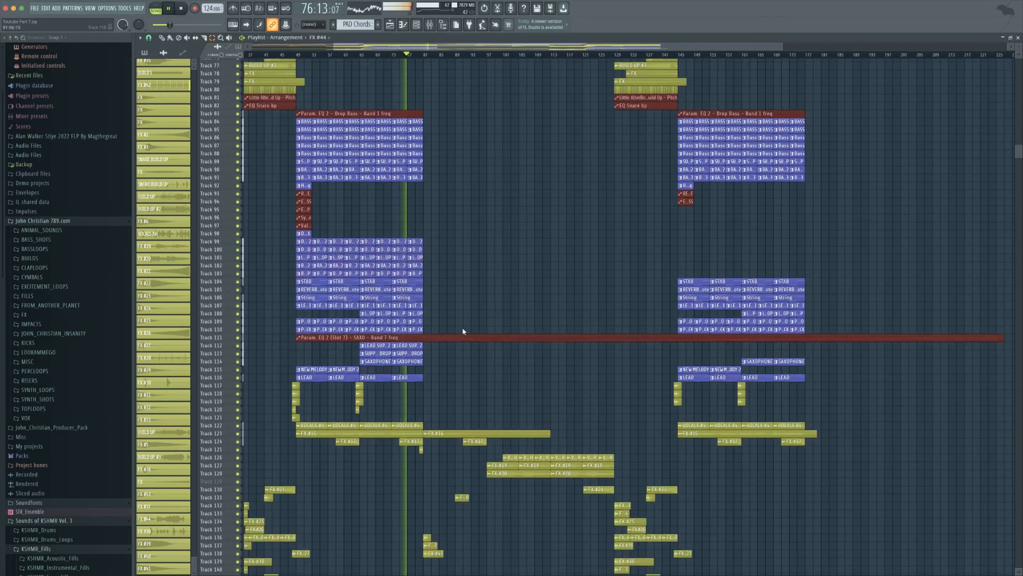
Check the drop's levels and spectrum in the Master's TRS Metering and SPAN, and return to the playlist to review both drops.
{"action": "scroll", "coordinate": [463, 331], "scroll_direction": "down", "scroll_amount": 4}
{"action": "left_click", "coordinate": [430, 24]}
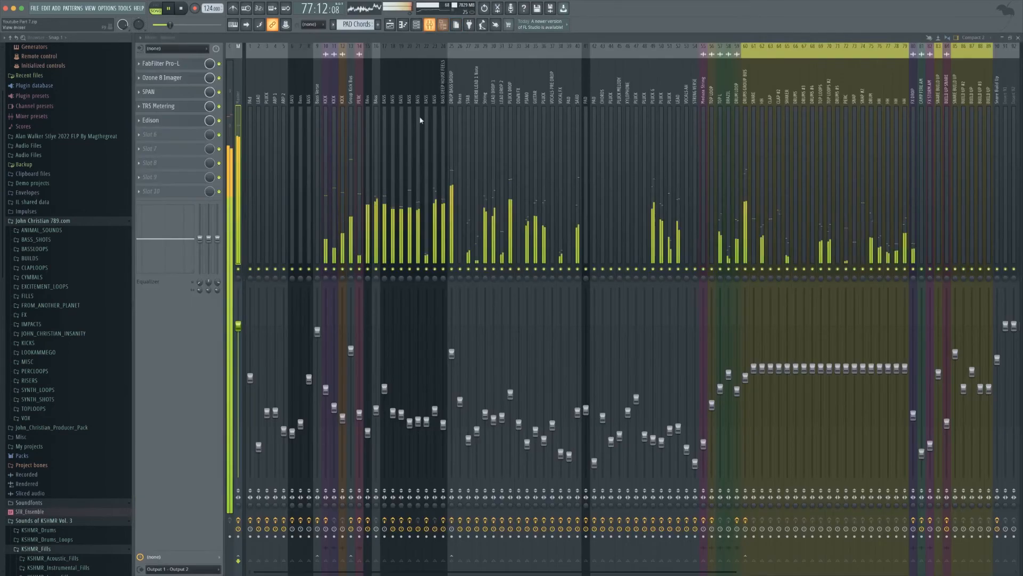
{"action": "left_click", "coordinate": [163, 105]}
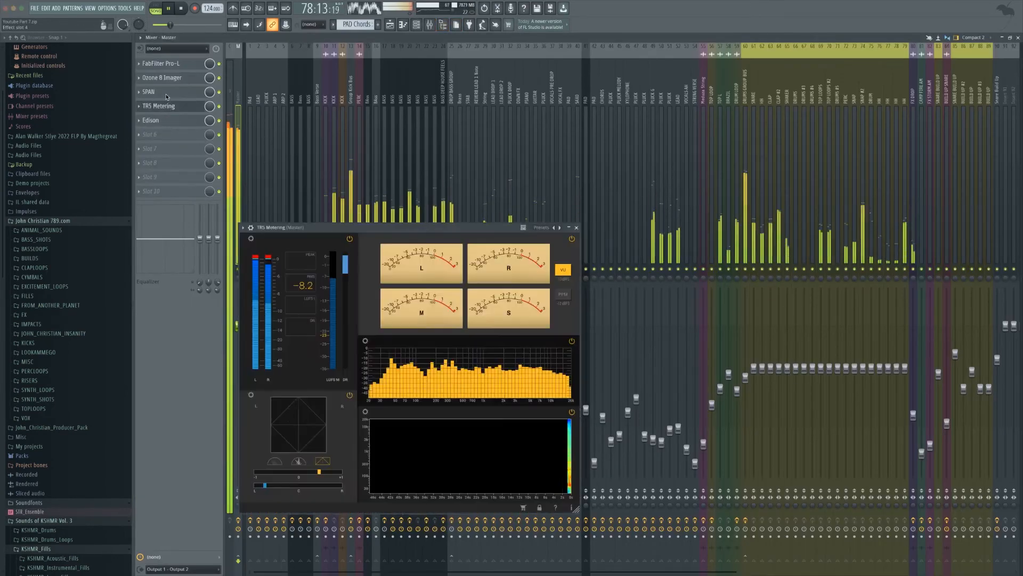
{"action": "left_click", "coordinate": [167, 97]}
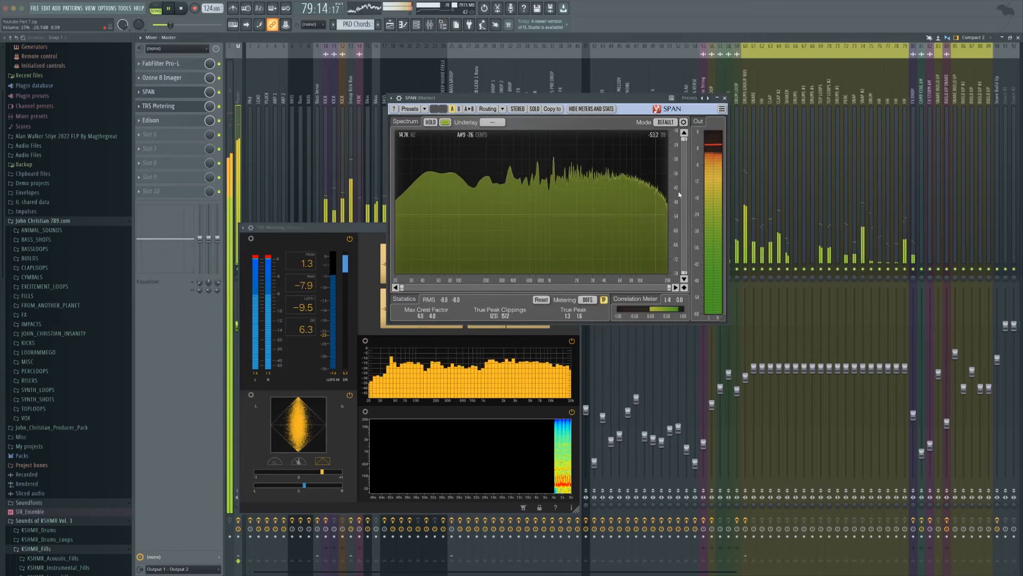
{"action": "left_click", "coordinate": [724, 98]}
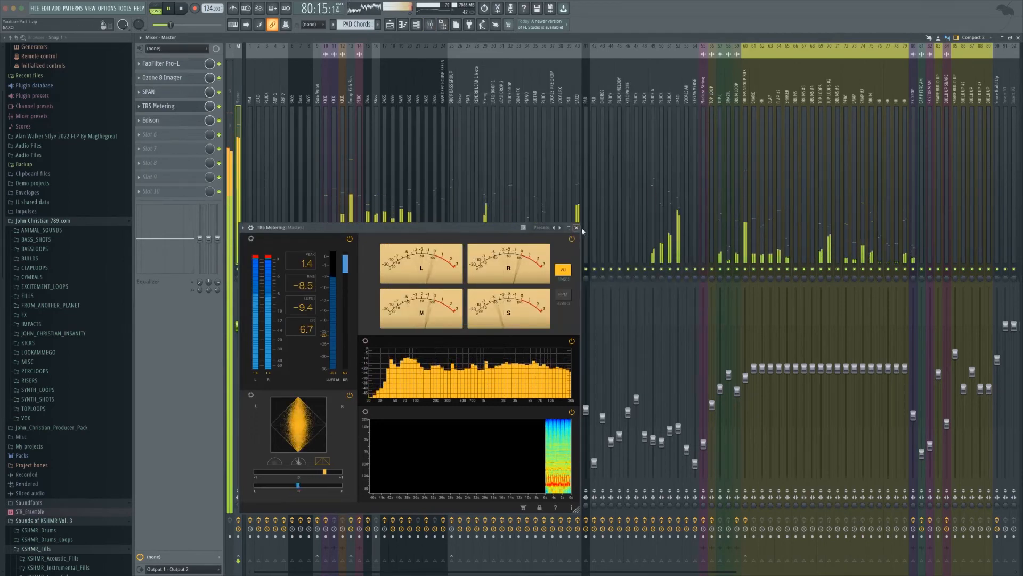
{"action": "left_click", "coordinate": [576, 227]}
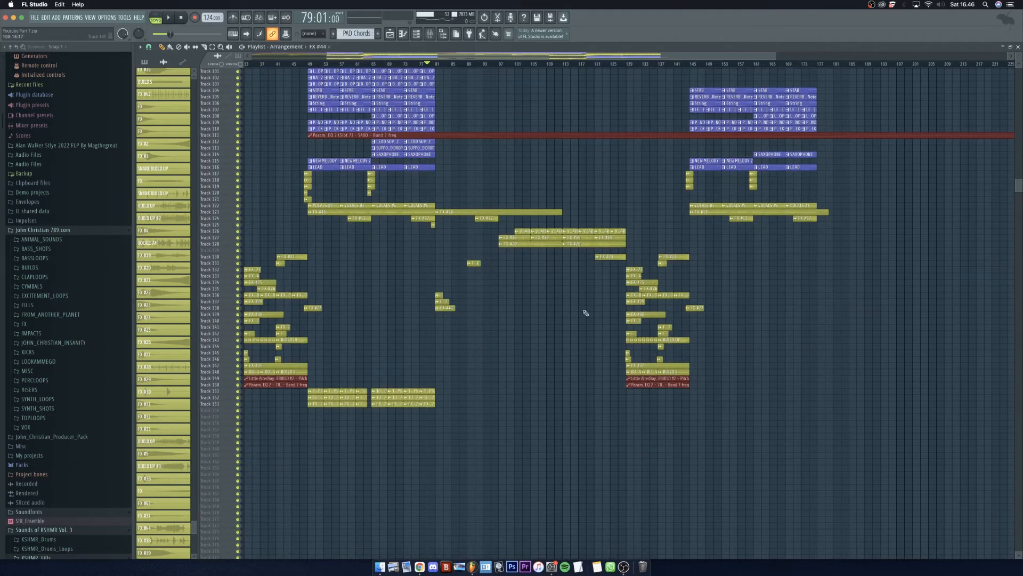
{"action": "scroll", "coordinate": [674, 363], "scroll_direction": "up", "scroll_amount": 3}
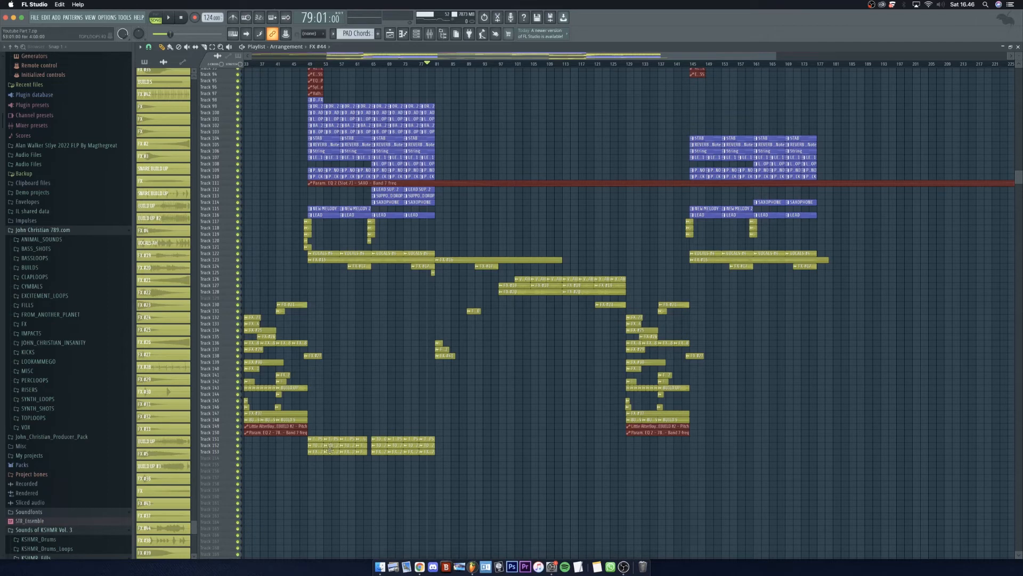
{"action": "scroll", "coordinate": [332, 441], "scroll_direction": "up", "scroll_amount": 4}
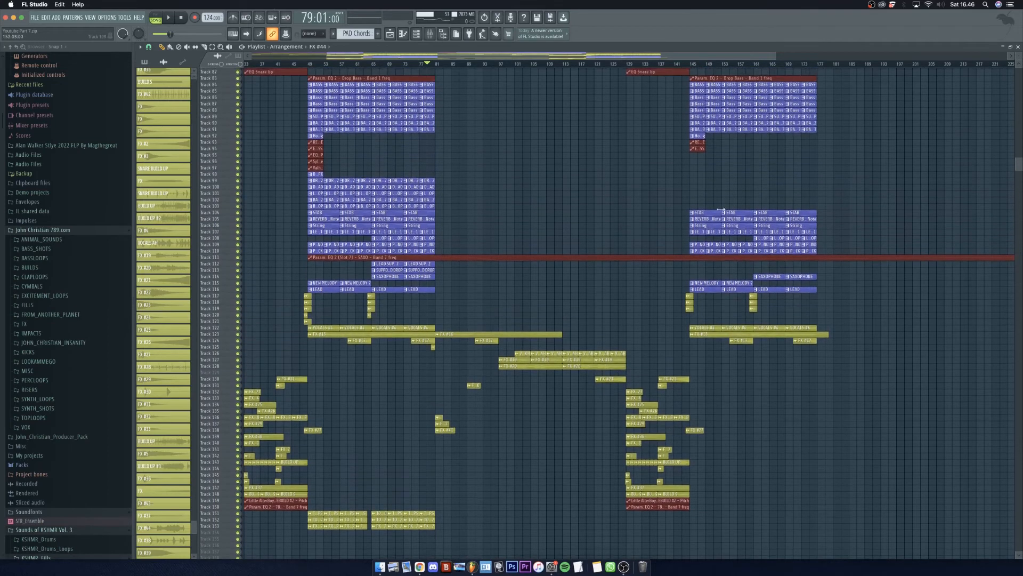
Trim the SAXO Band 7 freq automation on Track 111 to the first drop's length and place a matching clip in the second drop.
{"action": "scroll", "coordinate": [620, 326], "scroll_direction": "up", "scroll_amount": 4}
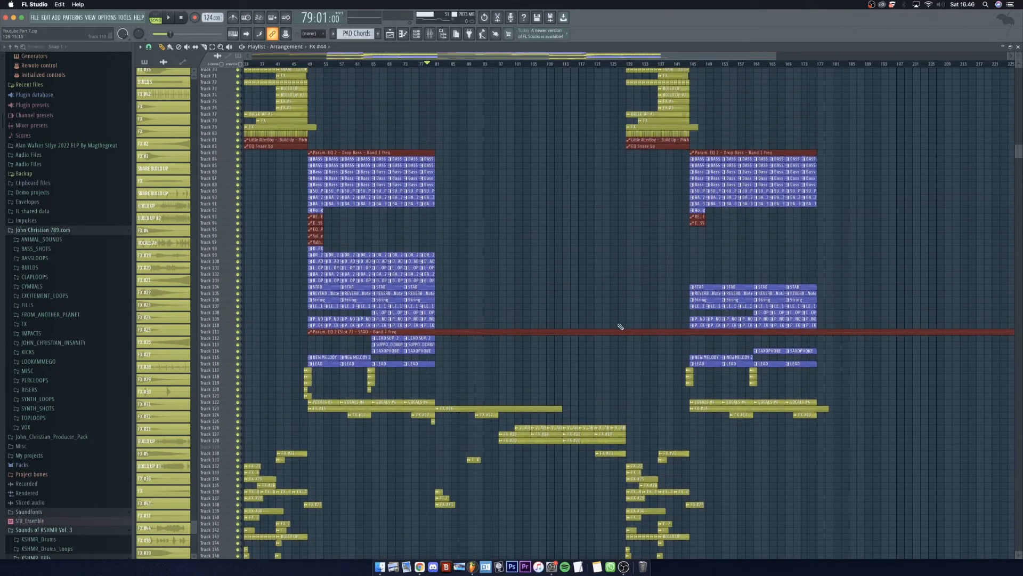
{"action": "scroll", "coordinate": [456, 314], "scroll_direction": "up", "scroll_amount": 7}
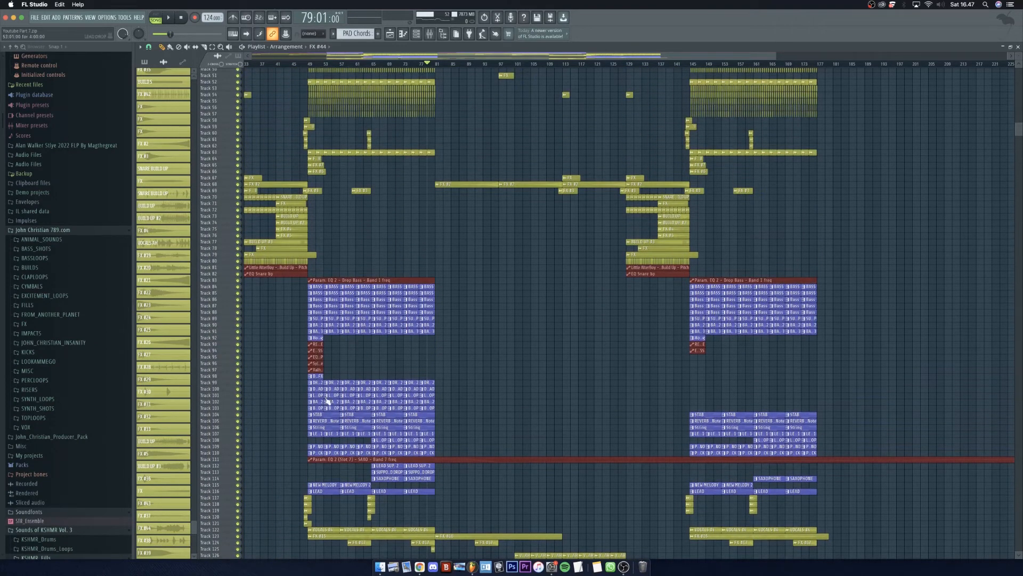
{"action": "scroll", "coordinate": [564, 404], "scroll_direction": "up", "scroll_amount": 13}
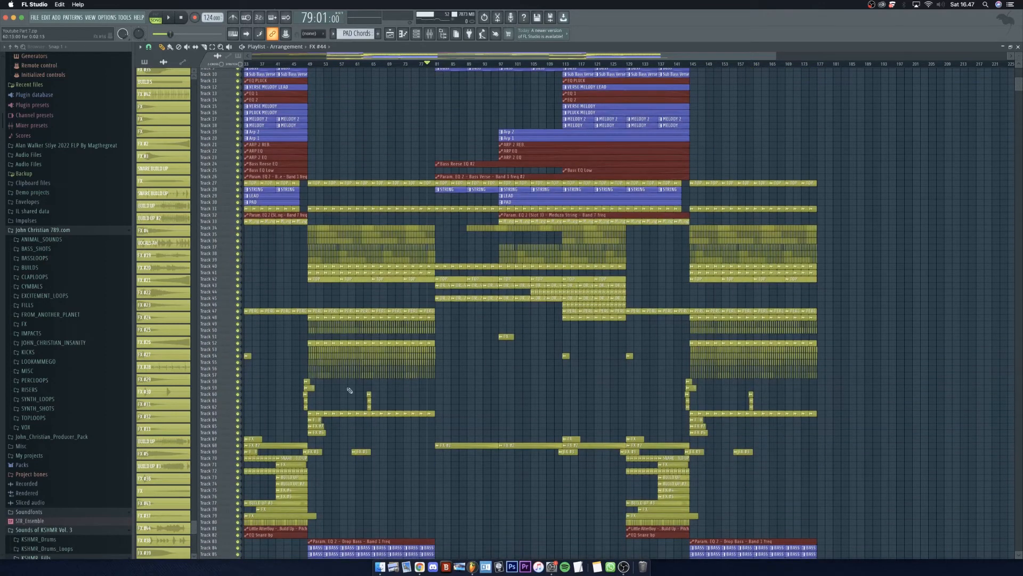
{"action": "scroll", "coordinate": [480, 392], "scroll_direction": "up", "scroll_amount": 3}
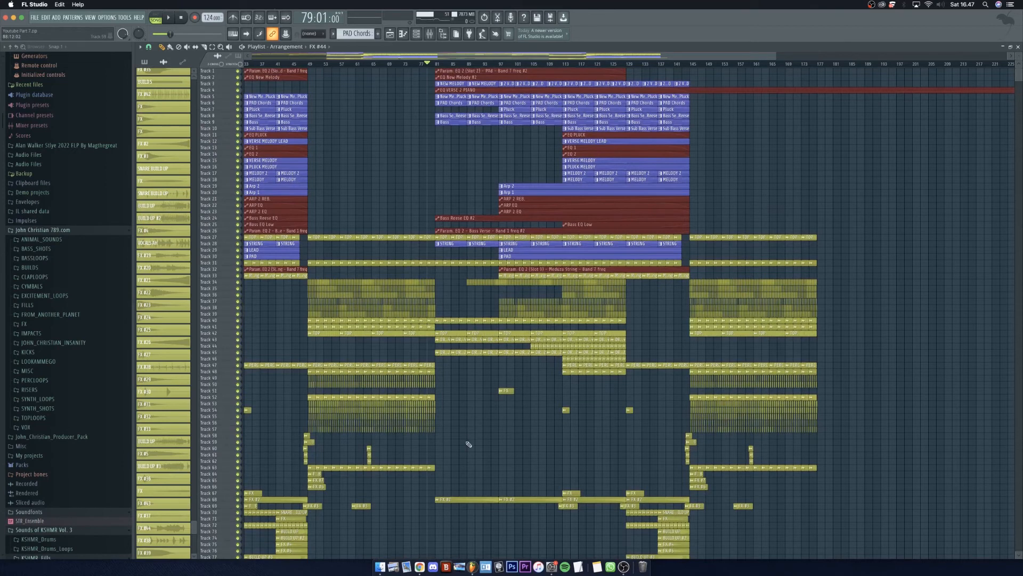
{"action": "scroll", "coordinate": [469, 444], "scroll_direction": "down", "scroll_amount": 17}
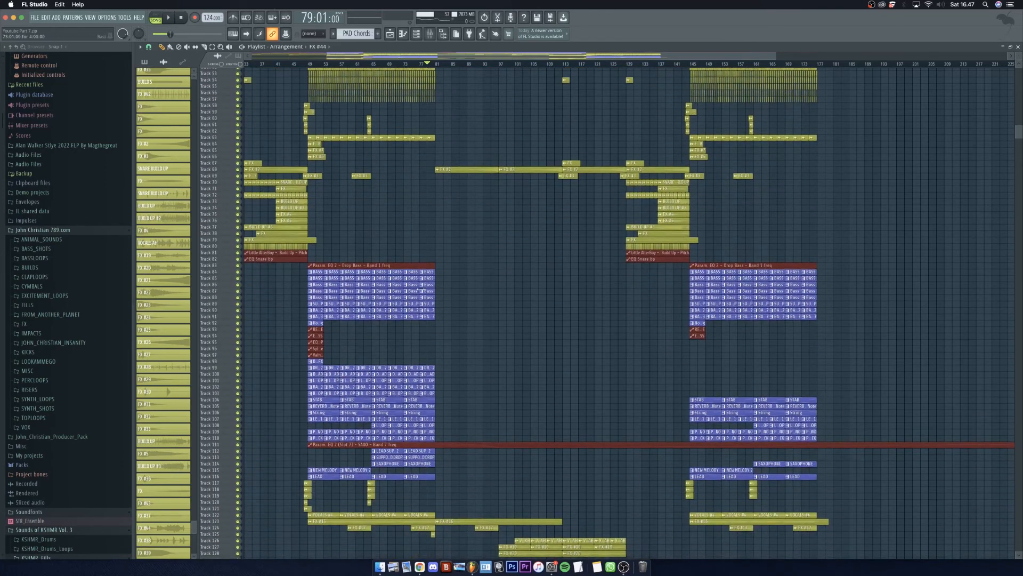
{"action": "scroll", "coordinate": [460, 266], "scroll_direction": "down", "scroll_amount": 12}
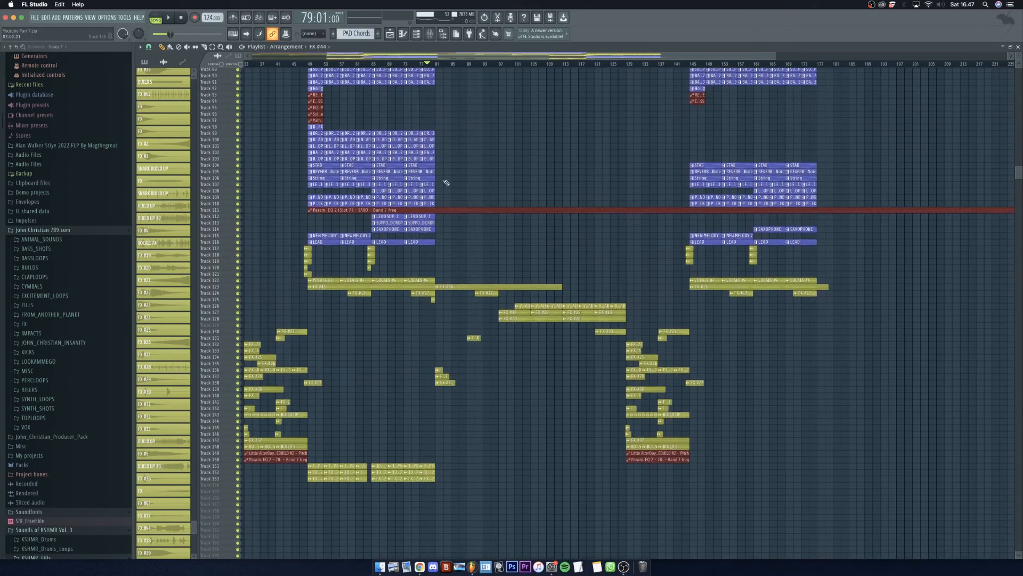
{"action": "key", "text": "p"}
{"action": "right_click", "coordinate": [696, 213]}
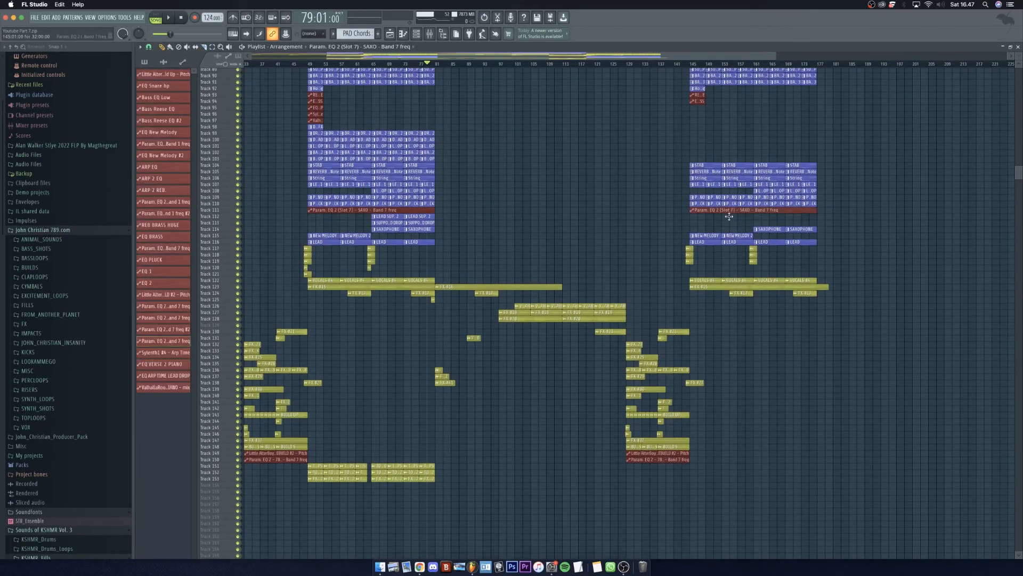
{"action": "scroll", "coordinate": [427, 393], "scroll_direction": "up", "scroll_amount": 8}
{"action": "scroll", "coordinate": [427, 393], "scroll_direction": "left", "scroll_amount": 10}
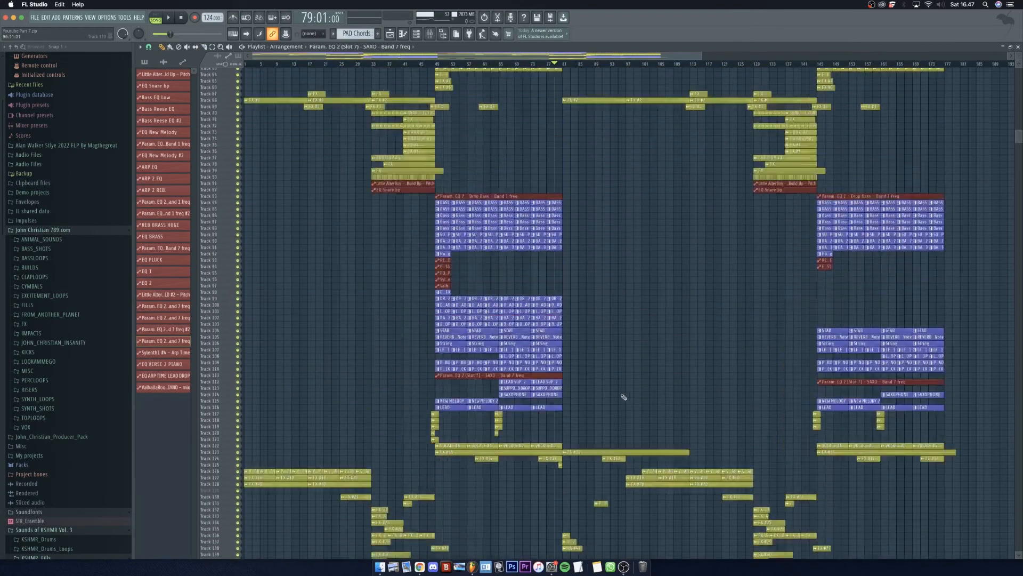
{"action": "scroll", "coordinate": [623, 397], "scroll_direction": "up", "scroll_amount": 2}
{"action": "left_click_drag", "start_coordinate": [570, 433], "coordinate": [480, 423]}
{"action": "scroll", "coordinate": [480, 424], "scroll_direction": "up", "scroll_amount": 3}
{"action": "left_click_drag", "start_coordinate": [579, 410], "coordinate": [445, 406]}
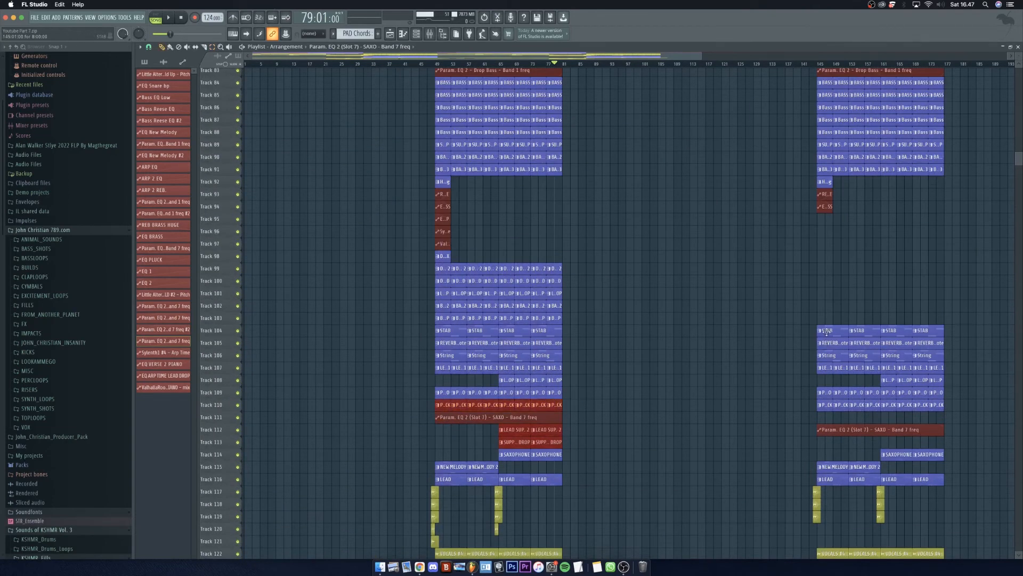
{"action": "left_click_drag", "start_coordinate": [578, 322], "coordinate": [438, 216]}
{"action": "scroll", "coordinate": [445, 221], "scroll_direction": "down", "scroll_amount": 2}
{"action": "key", "text": "super+c"}
{"action": "key", "text": "super+v"}
{"action": "left_click_drag", "start_coordinate": [255, 276], "coordinate": [734, 274]}
{"action": "key", "text": "Delete"}
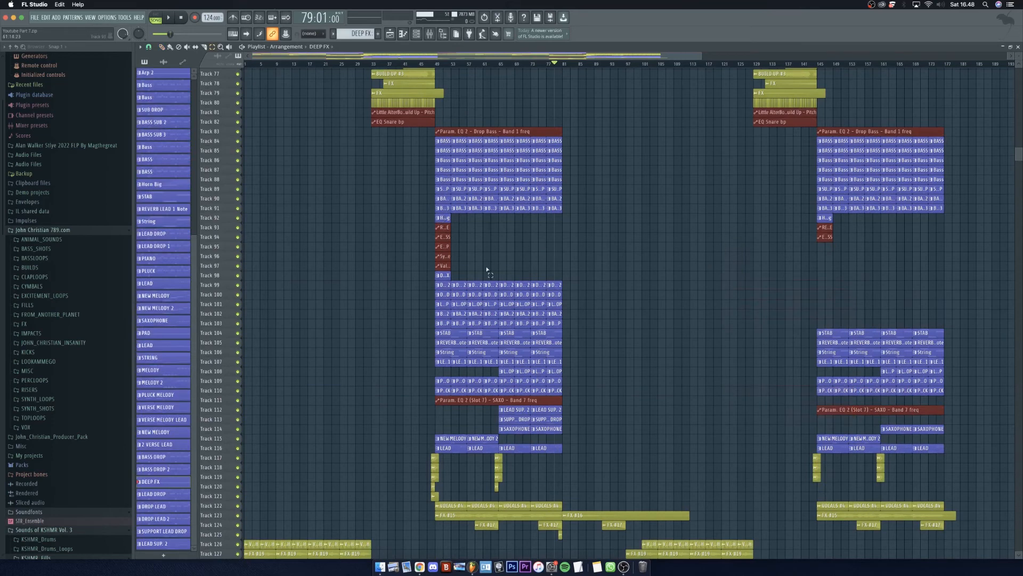
Copy the first drop's clips on Tracks 95 to 103 to the second drop, and copy its PLUCK clips to Track 111 there.
{"action": "left_click_drag", "start_coordinate": [482, 278], "coordinate": [434, 243]}
{"action": "mouse_move", "coordinate": [591, 323]}
{"action": "left_mouse_down"}
{"action": "mouse_move", "coordinate": [423, 302]}
{"action": "mouse_move", "coordinate": [421, 246]}
{"action": "mouse_move", "coordinate": [825, 247]}
{"action": "left_mouse_up"}
{"action": "left_click_drag", "start_coordinate": [591, 391], "coordinate": [439, 389]}
{"action": "left_click_drag", "start_coordinate": [521, 392], "coordinate": [903, 402]}
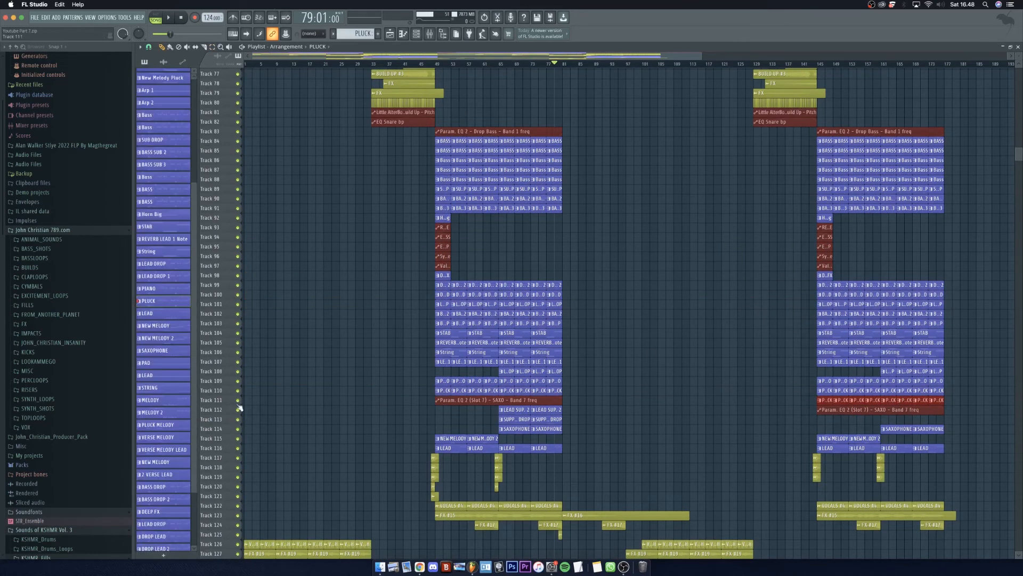
Rearrange the second drop so the SAXO automation clip sits on Track 111 and the copied PLUCK clips on Track 112.
{"action": "left_click", "coordinate": [699, 407], "text": "super"}
{"action": "scroll", "coordinate": [842, 408], "scroll_direction": "up", "scroll_amount": 3}
{"action": "left_click_drag", "start_coordinate": [842, 384], "coordinate": [852, 344]}
{"action": "scroll", "coordinate": [663, 421], "scroll_direction": "down", "scroll_amount": 3}
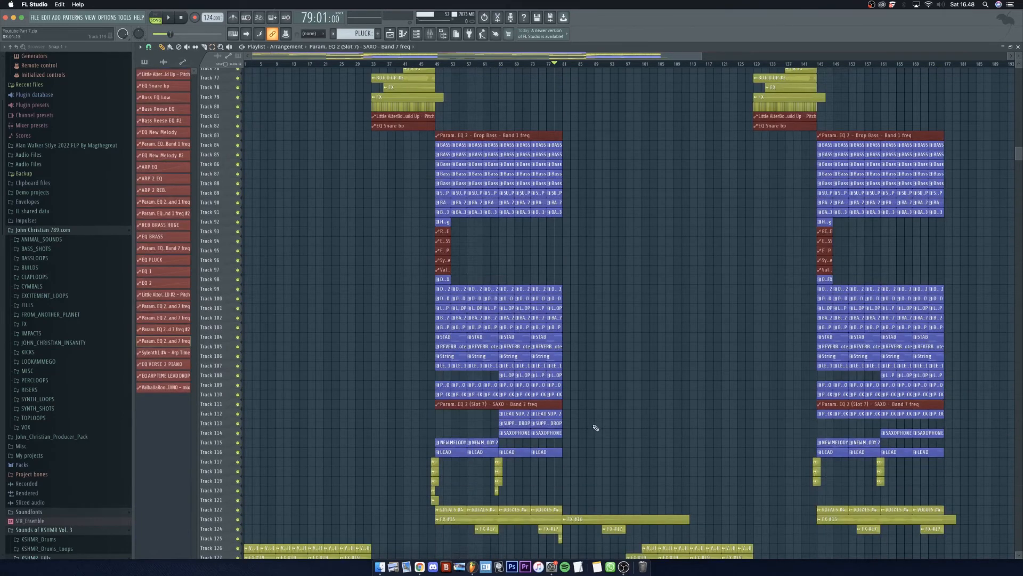
Compare the clips of both drops and build-ups track by track across the whole playlist to check for missing elements.
{"action": "scroll", "coordinate": [594, 425], "scroll_direction": "down", "scroll_amount": 5}
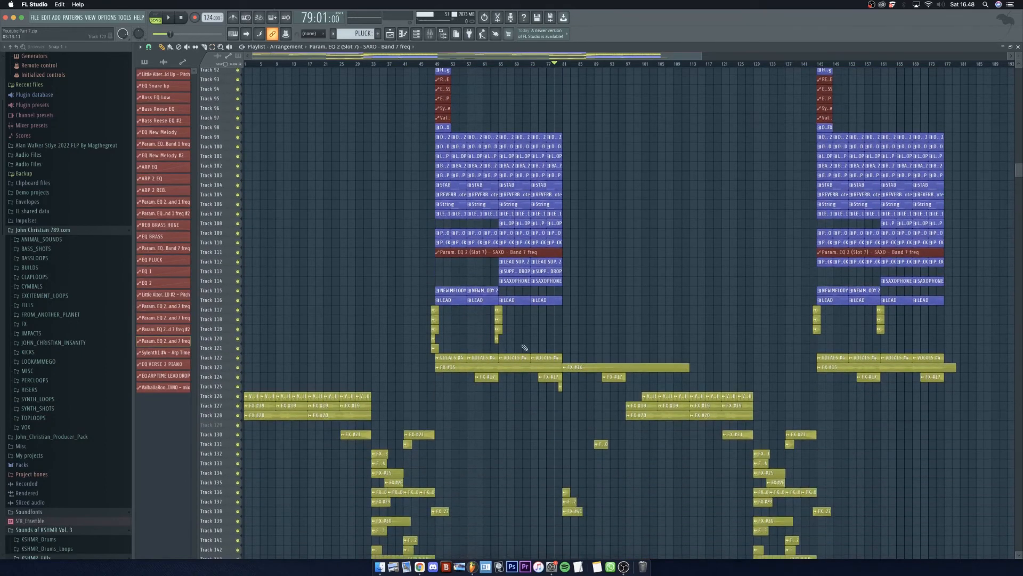
{"action": "scroll", "coordinate": [635, 60], "scroll_direction": "right", "scroll_amount": 5}
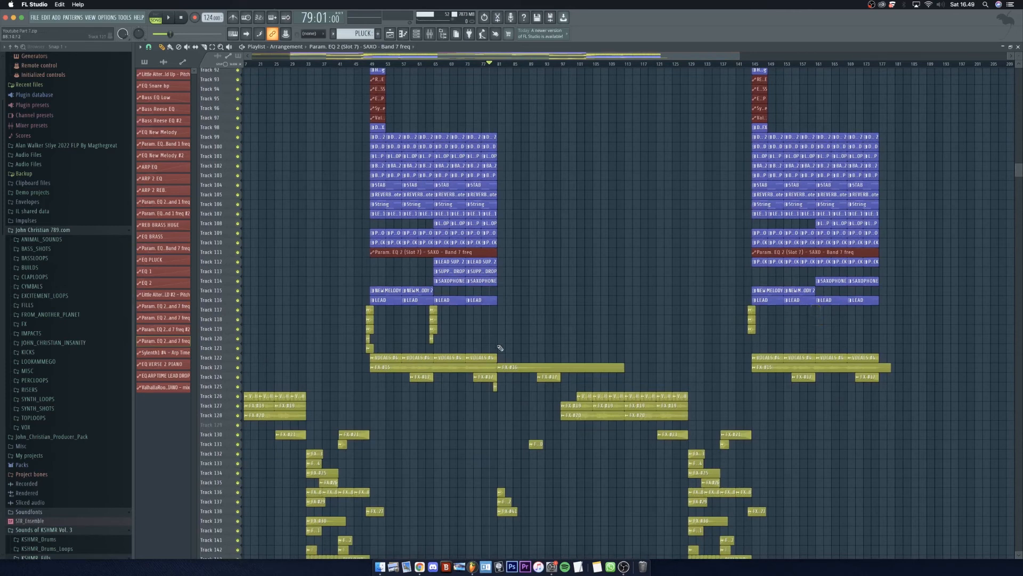
{"action": "scroll", "coordinate": [623, 486], "scroll_direction": "left", "scroll_amount": 5}
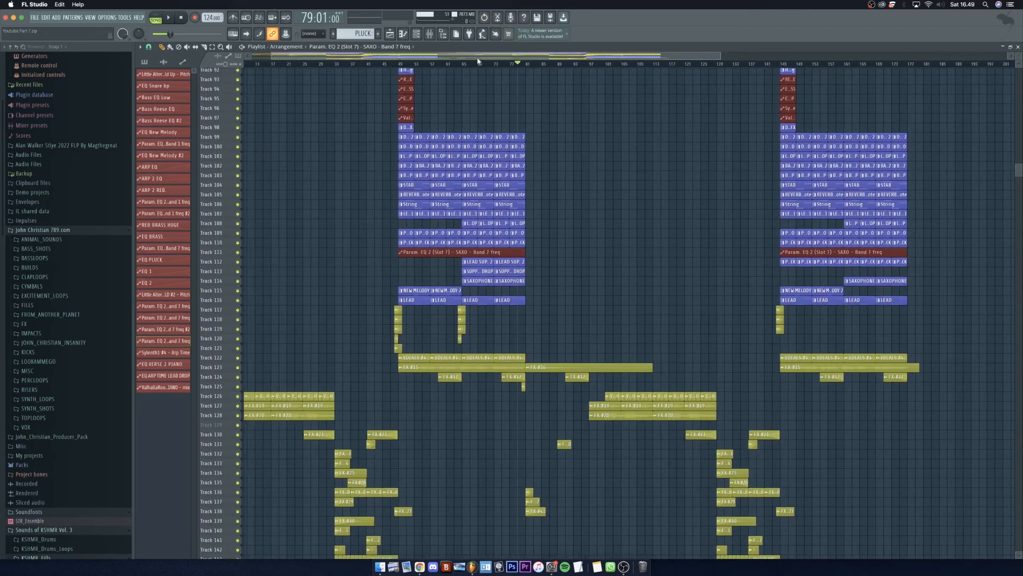
{"action": "scroll", "coordinate": [517, 382], "scroll_direction": "down", "scroll_amount": 5}
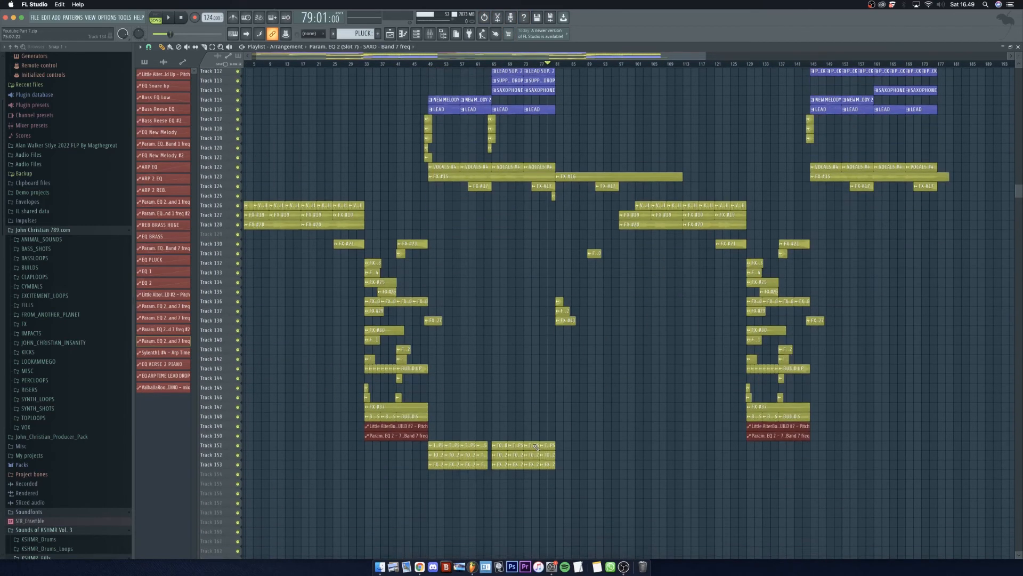
{"action": "scroll", "coordinate": [428, 451], "scroll_direction": "up", "scroll_amount": 15}
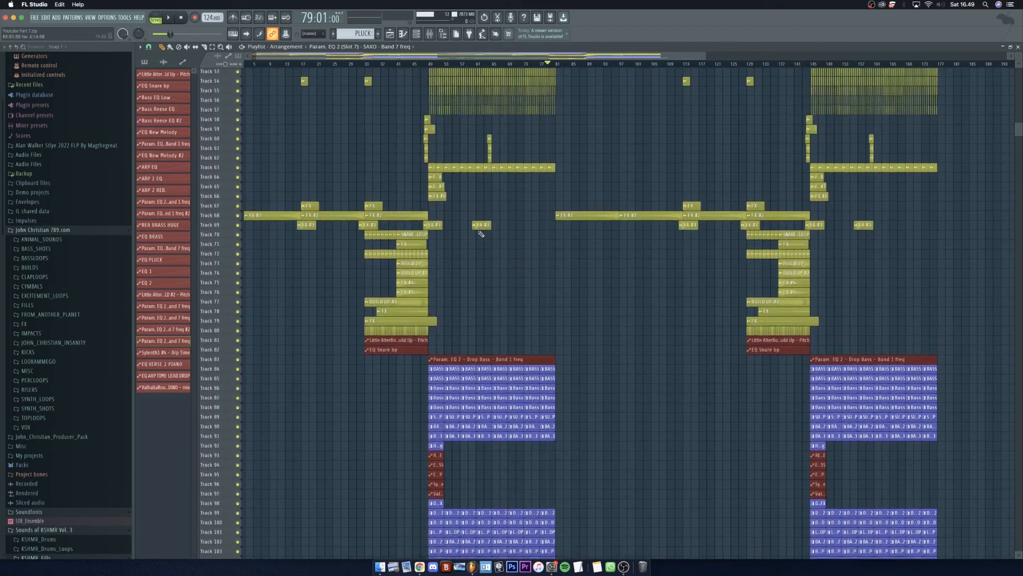
{"action": "scroll", "coordinate": [479, 228], "scroll_direction": "up", "scroll_amount": 12}
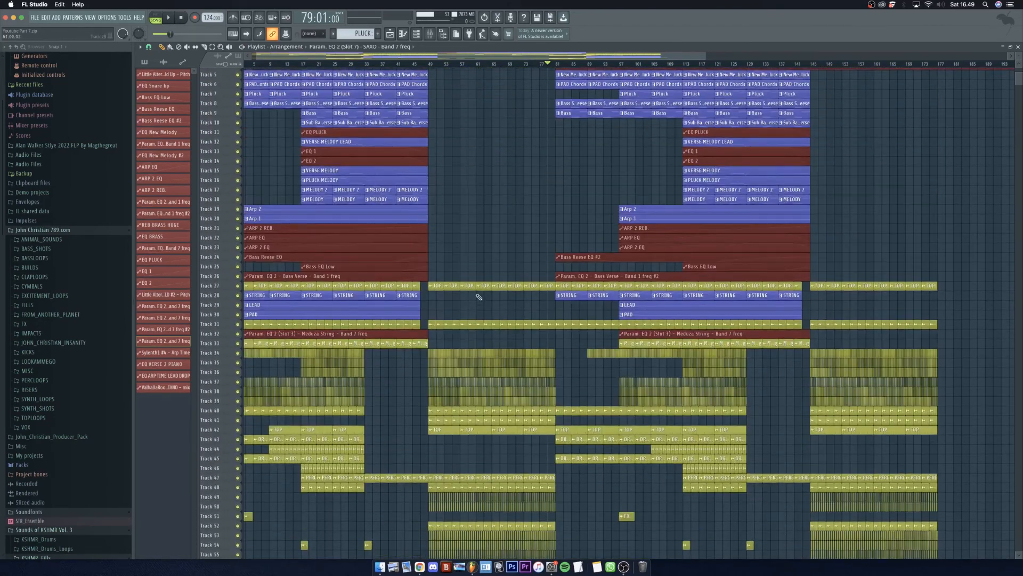
{"action": "scroll", "coordinate": [470, 103], "scroll_direction": "up", "scroll_amount": 1}
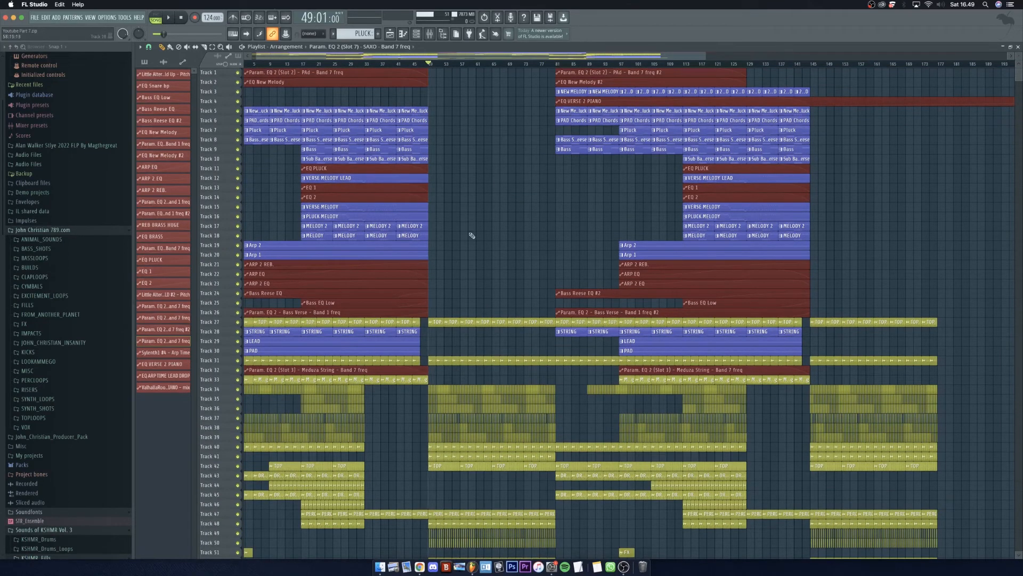
{"action": "scroll", "coordinate": [453, 319], "scroll_direction": "down", "scroll_amount": 2}
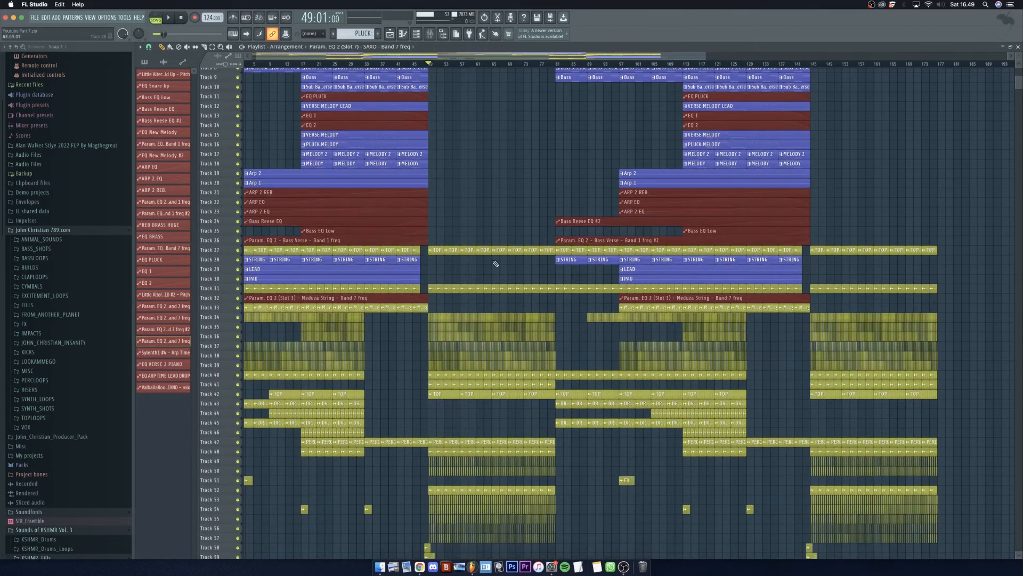
{"action": "scroll", "coordinate": [597, 305], "scroll_direction": "down", "scroll_amount": 1}
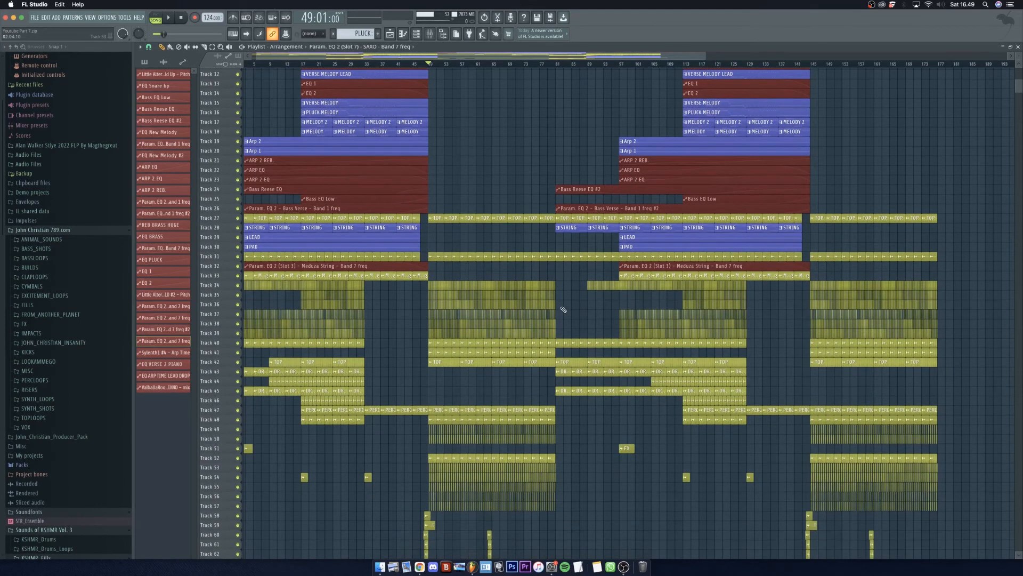
{"action": "scroll", "coordinate": [581, 241], "scroll_direction": "down", "scroll_amount": 4}
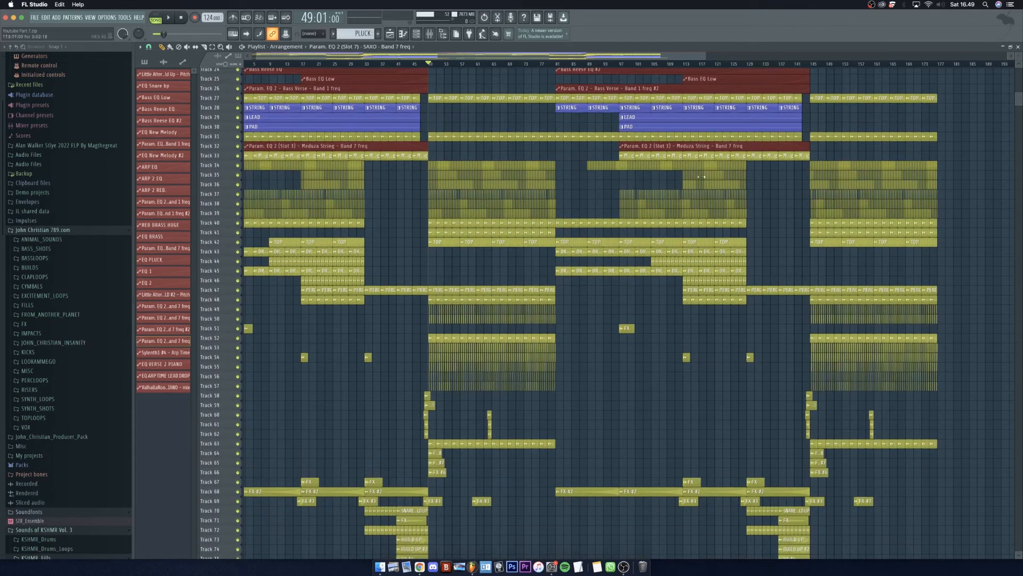
{"action": "scroll", "coordinate": [565, 344], "scroll_direction": "down", "scroll_amount": 1}
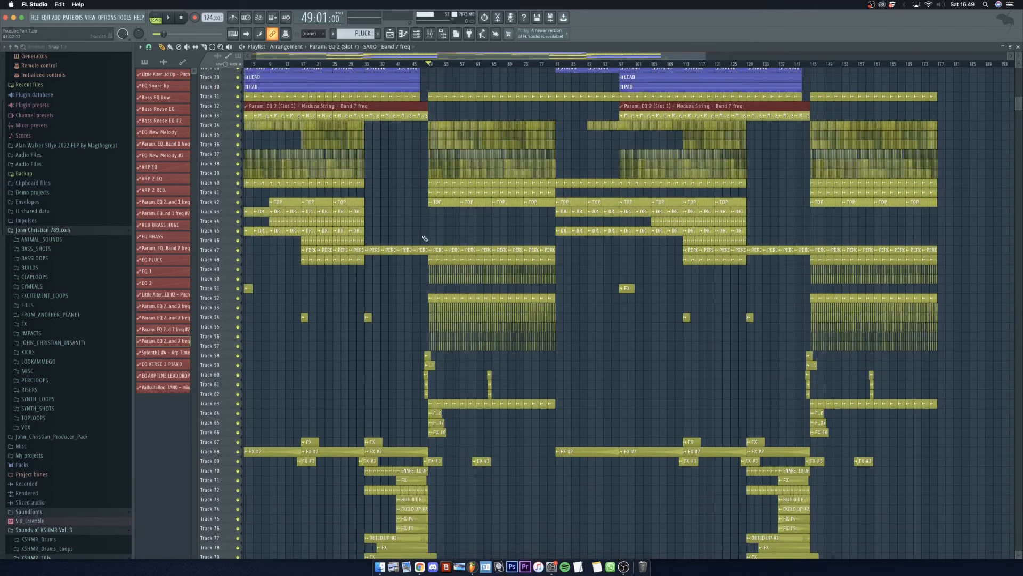
{"action": "scroll", "coordinate": [424, 238], "scroll_direction": "down", "scroll_amount": 3}
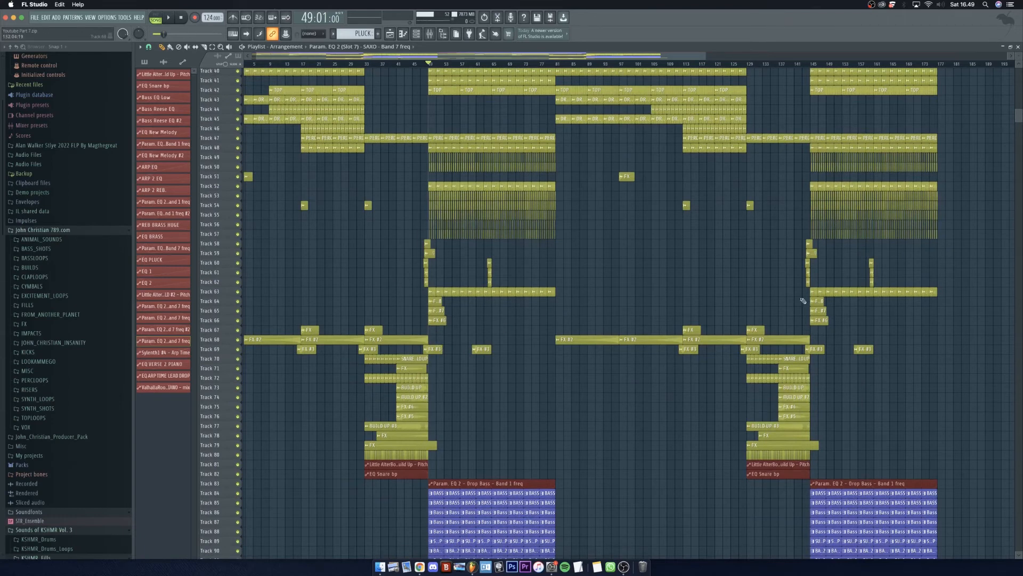
{"action": "scroll", "coordinate": [552, 356], "scroll_direction": "down", "scroll_amount": 5}
{"action": "scroll", "coordinate": [423, 259], "scroll_direction": "up", "scroll_amount": 2}
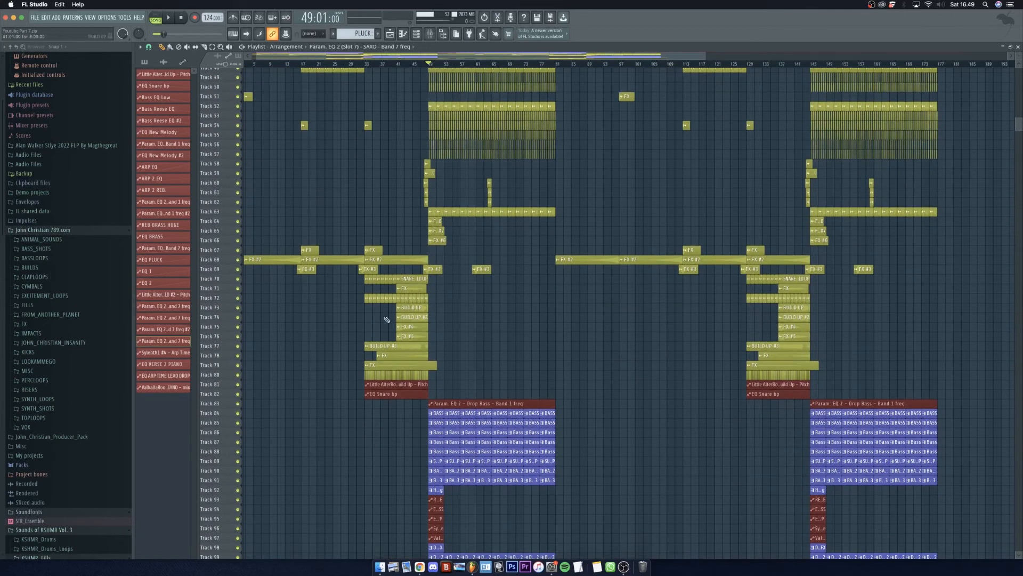
{"action": "scroll", "coordinate": [890, 263], "scroll_direction": "down", "scroll_amount": 4}
{"action": "scroll", "coordinate": [499, 349], "scroll_direction": "down", "scroll_amount": 4}
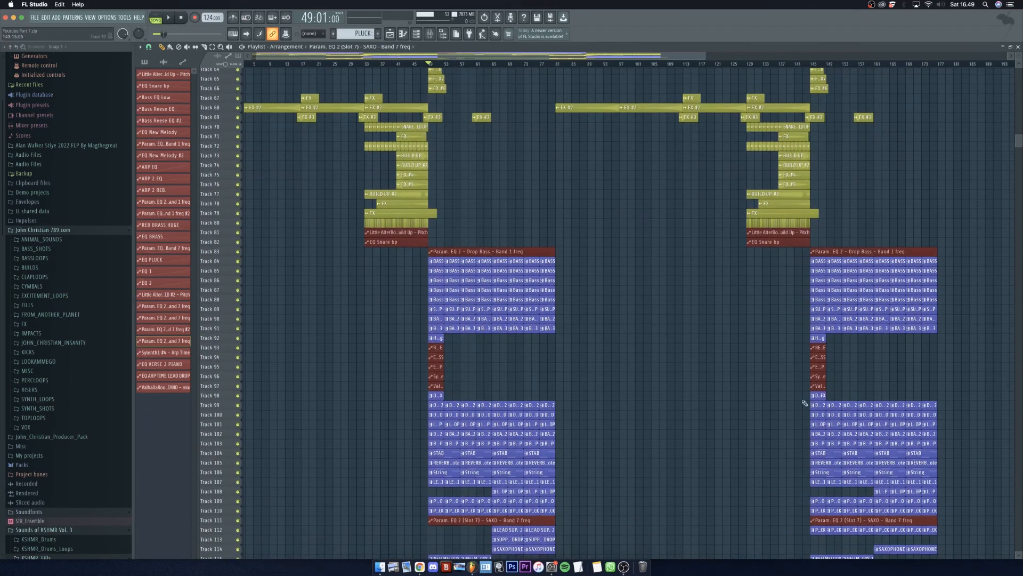
{"action": "scroll", "coordinate": [602, 380], "scroll_direction": "down", "scroll_amount": 4}
{"action": "scroll", "coordinate": [654, 354], "scroll_direction": "down", "scroll_amount": 6}
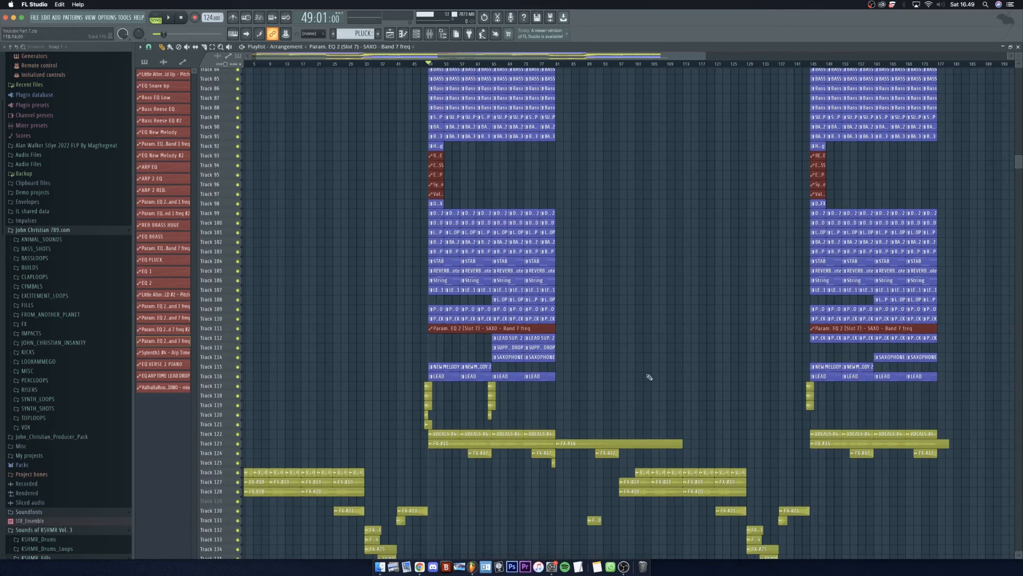
{"action": "scroll", "coordinate": [799, 368], "scroll_direction": "down", "scroll_amount": 2}
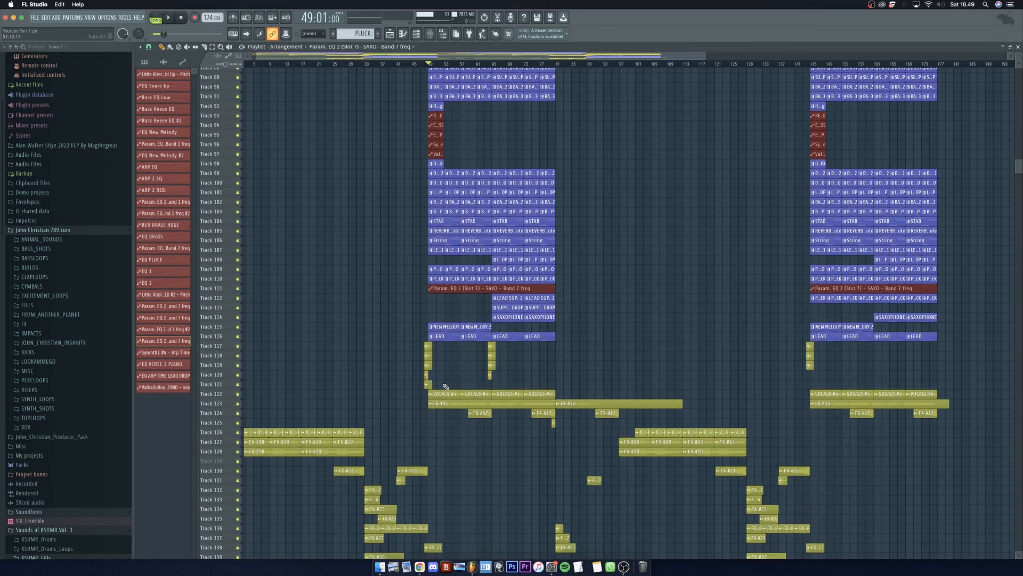
Replace the second drop's VOCALS #4 clips on Track 122 with a copy of the first drop's clips on Tracks 120 to 122.
{"action": "right_click", "coordinate": [825, 394]}
{"action": "right_click", "coordinate": [857, 393]}
{"action": "right_click", "coordinate": [889, 394]}
{"action": "right_click", "coordinate": [921, 395]}
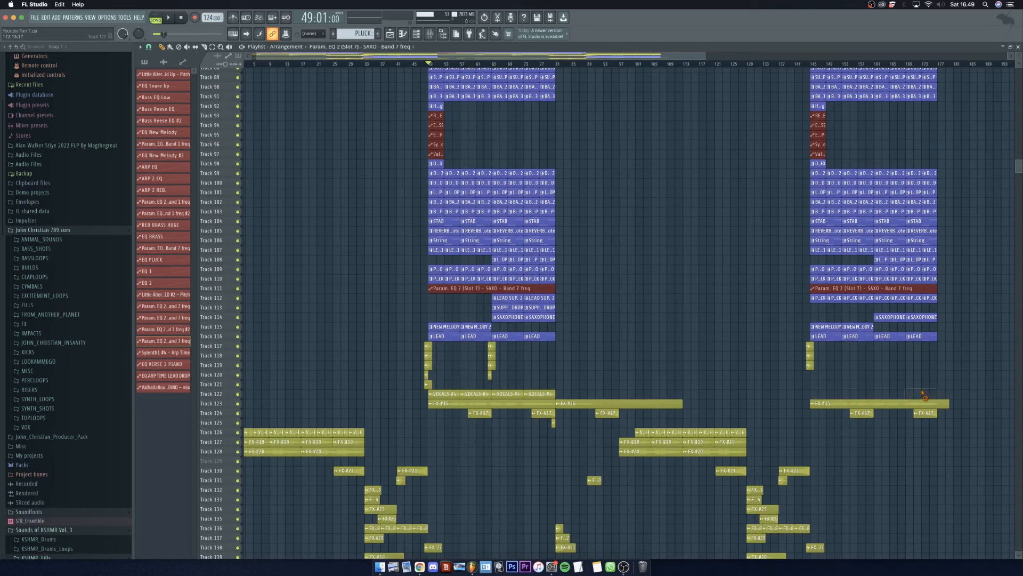
{"action": "mouse_move", "coordinate": [567, 398]}
{"action": "left_mouse_down"}
{"action": "mouse_move", "coordinate": [411, 368]}
{"action": "mouse_move", "coordinate": [411, 379]}
{"action": "mouse_move", "coordinate": [258, 396]}
{"action": "mouse_move", "coordinate": [819, 398]}
{"action": "left_mouse_up"}
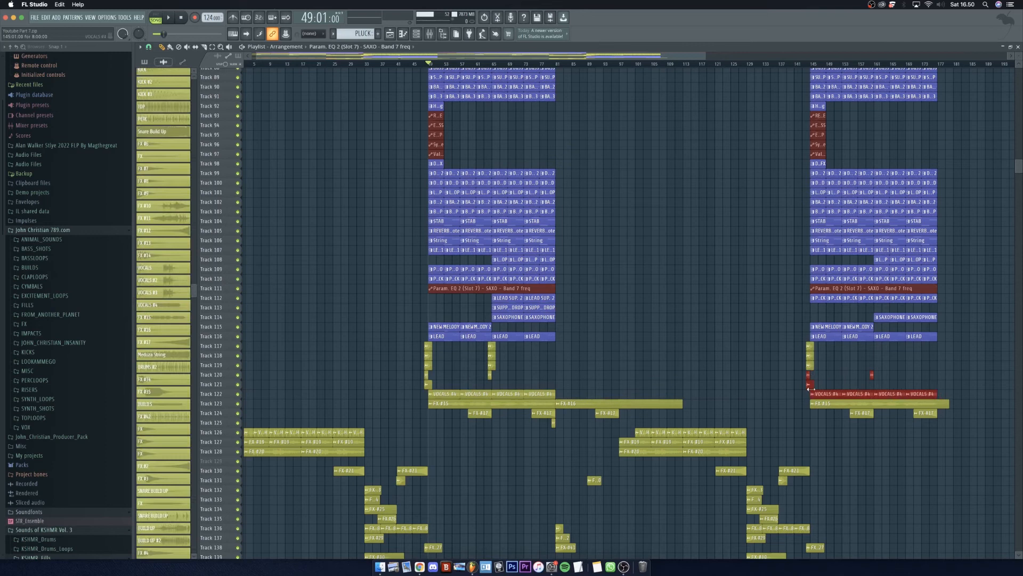
{"action": "left_click", "coordinate": [726, 394]}
{"action": "right_click", "coordinate": [728, 395]}
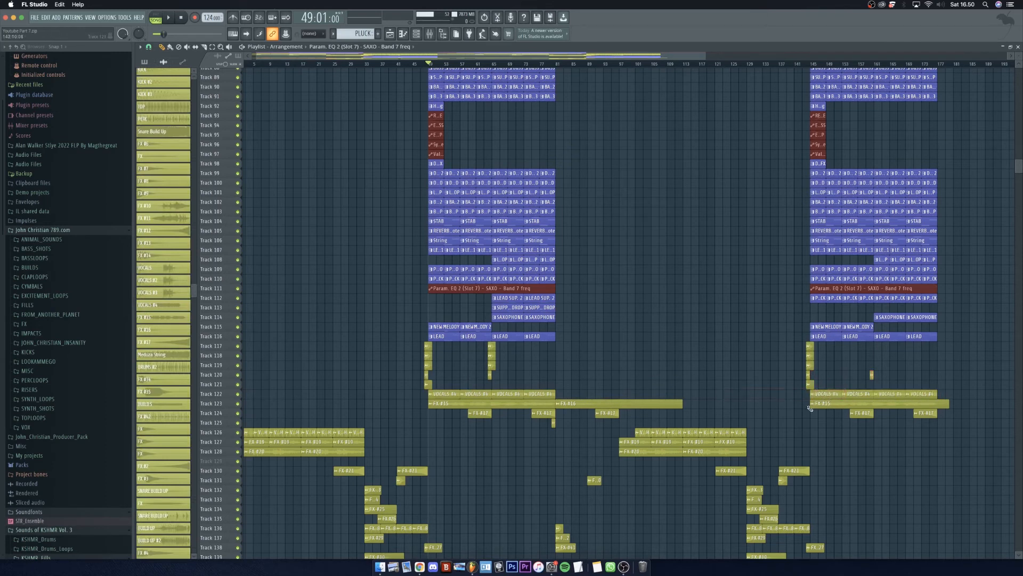
Set the playback position to bar 144 and place a copy of the FX #38 clip on Track 125 at the second drop's end.
{"action": "left_click", "coordinate": [812, 65]}
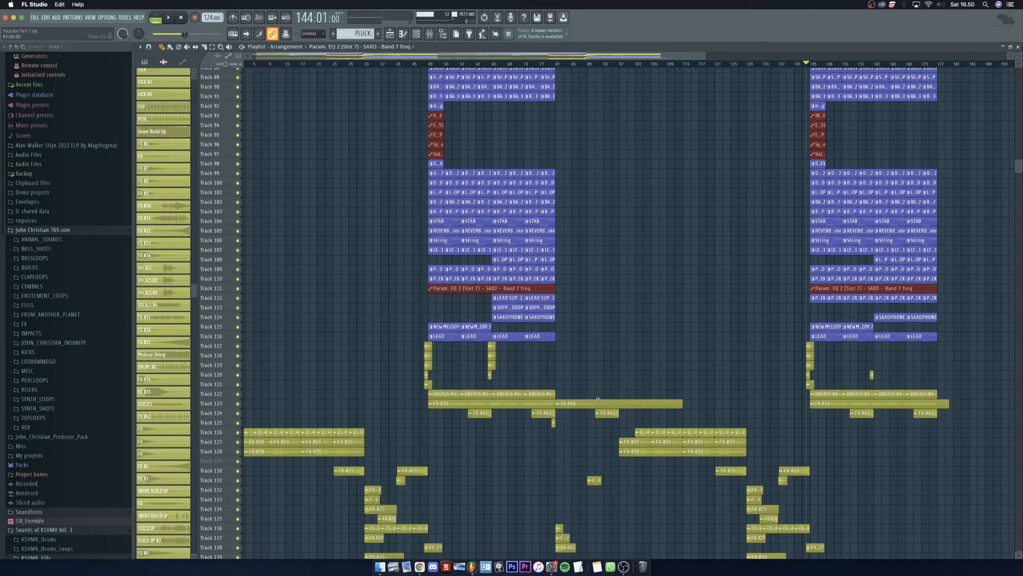
{"action": "scroll", "coordinate": [616, 444], "scroll_direction": "down", "scroll_amount": 1}
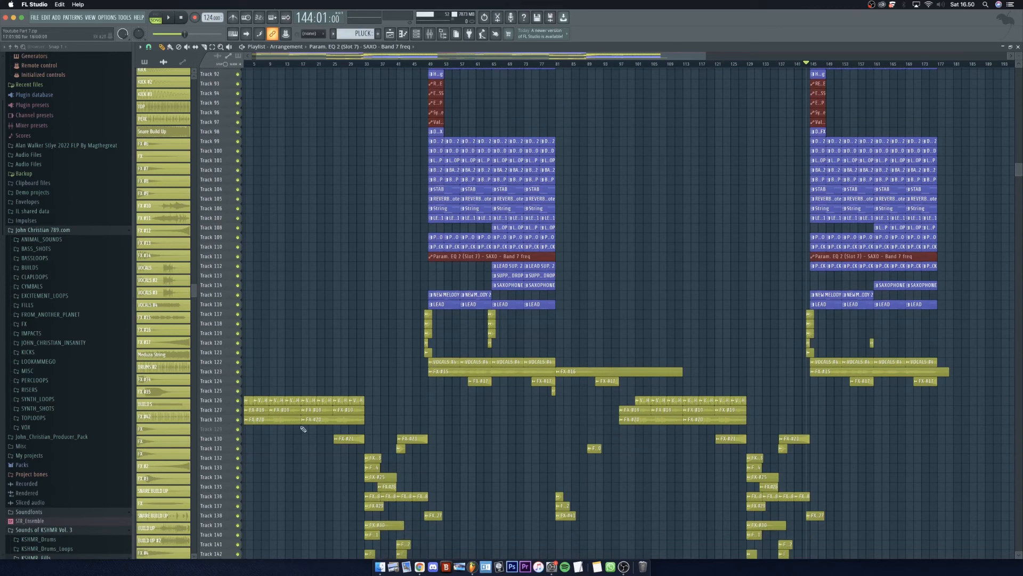
{"action": "left_click", "coordinate": [553, 394]}
{"action": "left_click", "coordinate": [935, 393]}
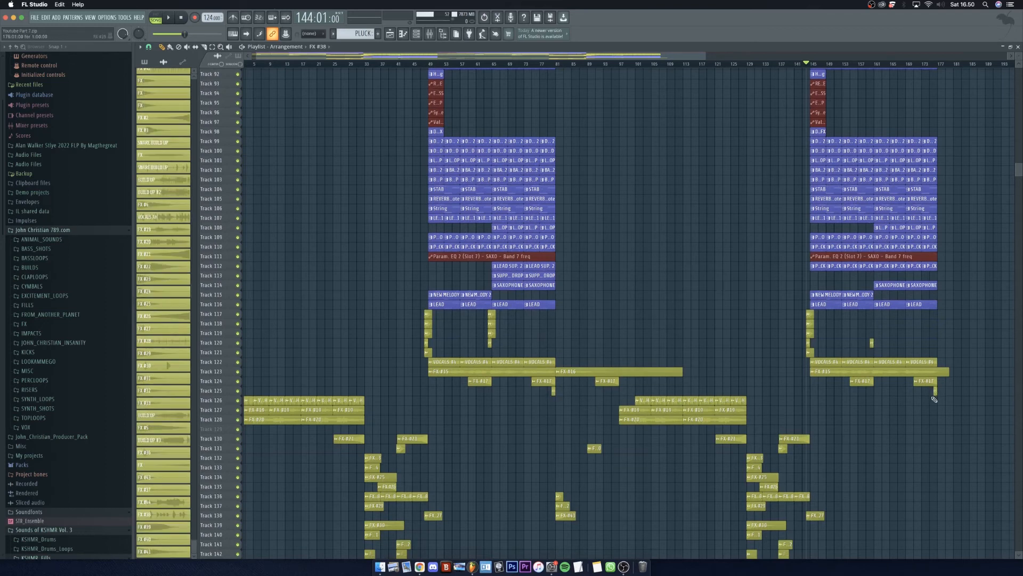
{"action": "scroll", "coordinate": [490, 394], "scroll_direction": "down", "scroll_amount": 3}
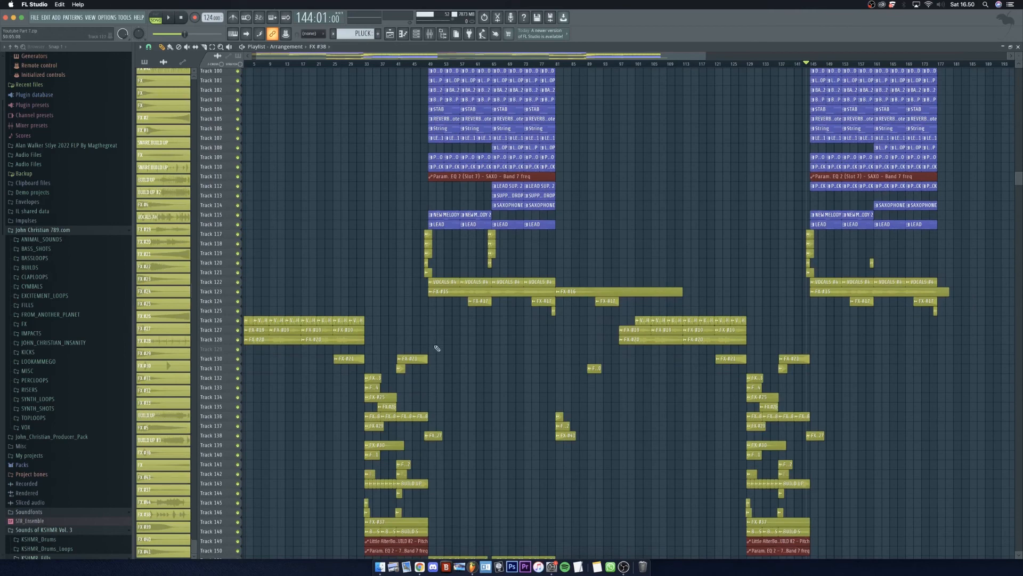
Copy the first drop's clips on Tracks 151 to 153 to the start of the second drop at bar 145.
{"action": "scroll", "coordinate": [441, 373], "scroll_direction": "down", "scroll_amount": 3}
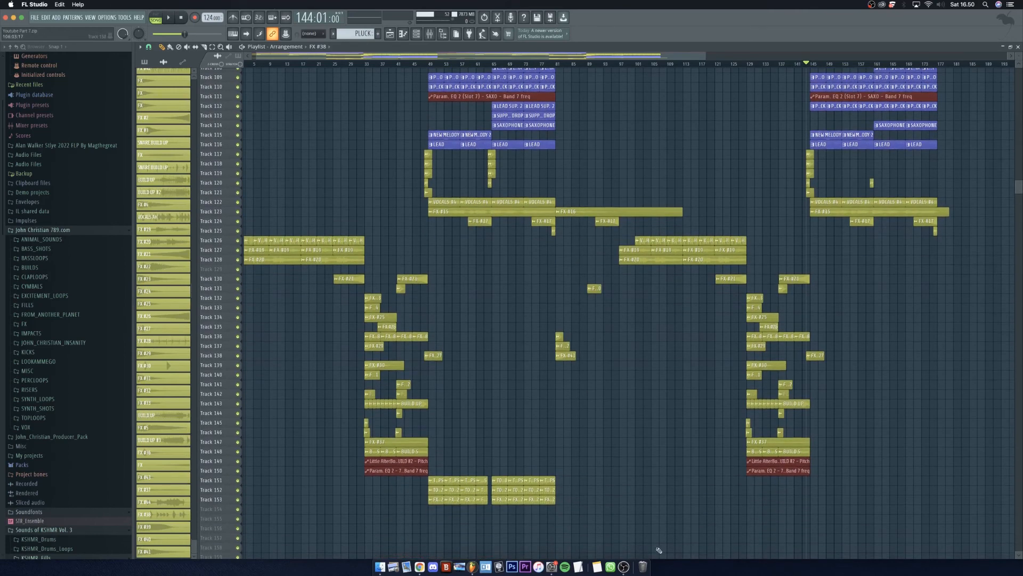
{"action": "scroll", "coordinate": [570, 524], "scroll_direction": "down", "scroll_amount": 1}
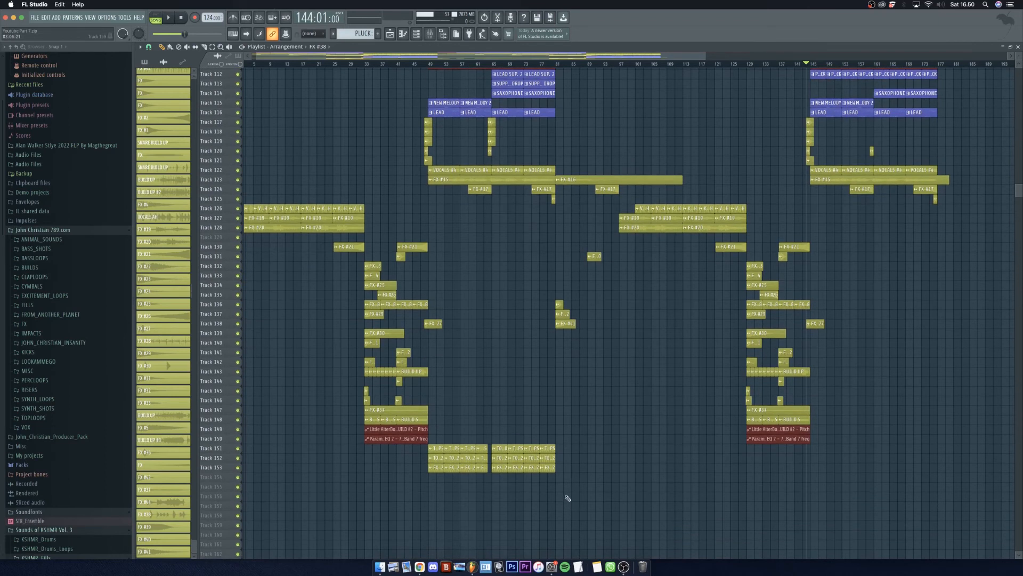
{"action": "left_click_drag", "start_coordinate": [575, 499], "coordinate": [819, 448]}
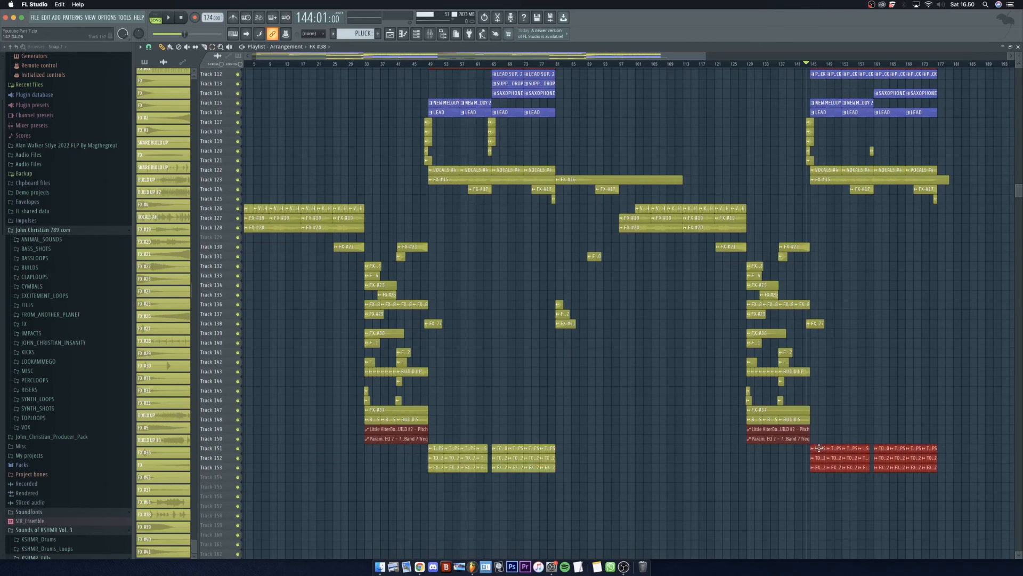
{"action": "left_click", "coordinate": [812, 66]}
{"action": "left_click", "coordinate": [827, 409]}
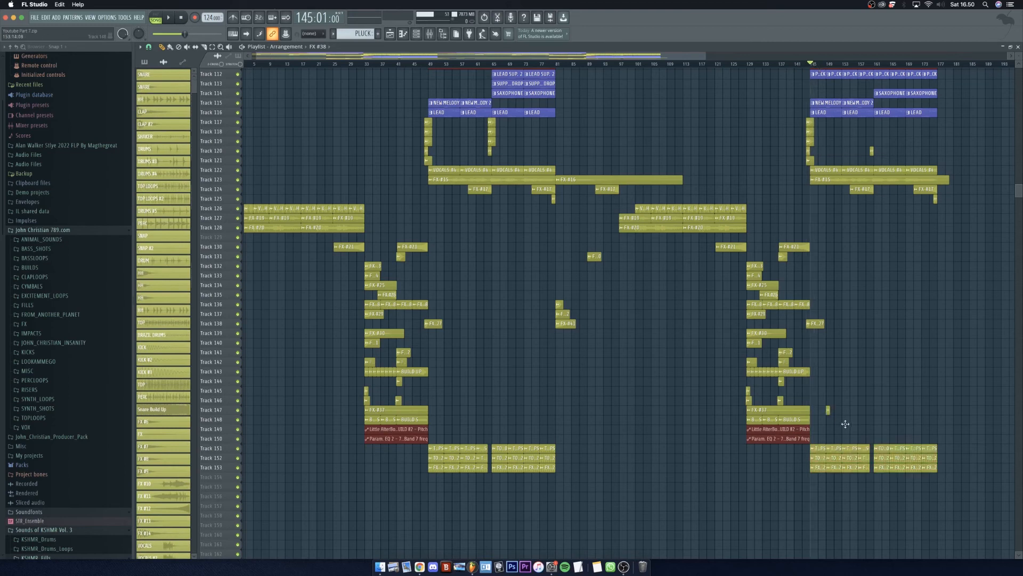
{"action": "right_click", "coordinate": [828, 409]}
Play the transition into the first drop from bar 47 and check its clips across the tracks.
{"action": "left_click", "coordinate": [802, 65]}
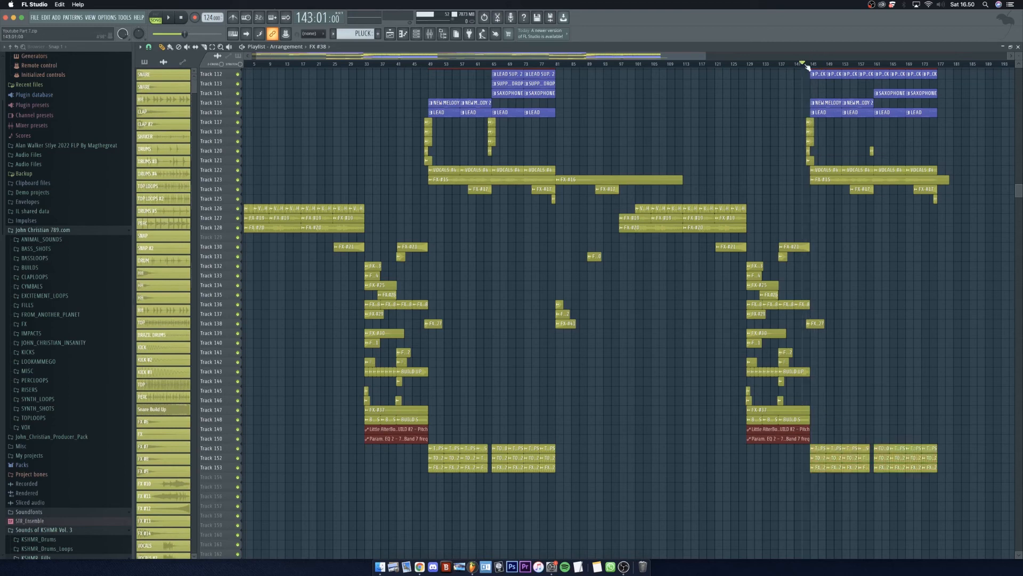
{"action": "left_click", "coordinate": [421, 65]}
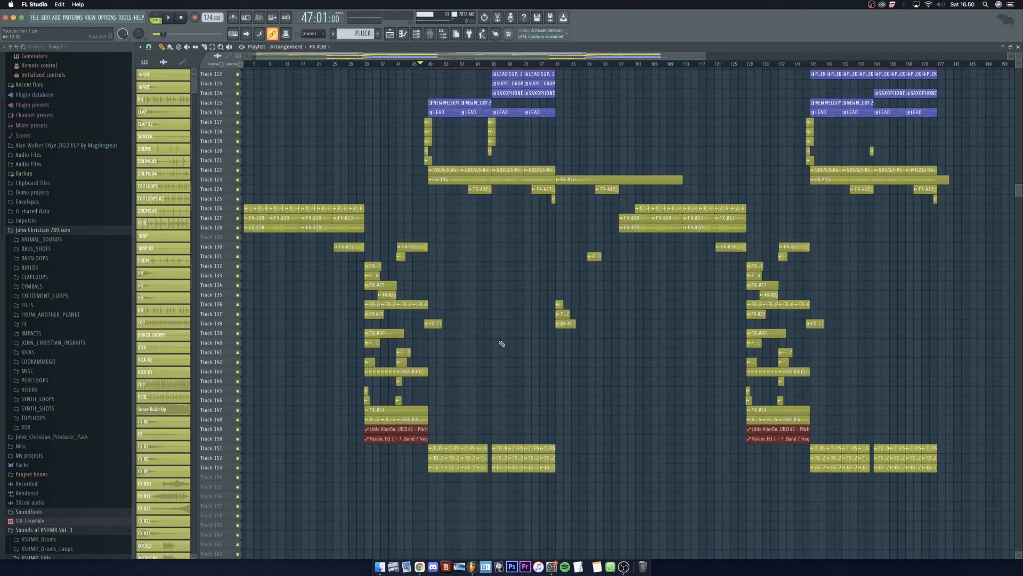
{"action": "key", "text": "space"}
{"action": "scroll", "coordinate": [514, 347], "scroll_direction": "down", "scroll_amount": 3}
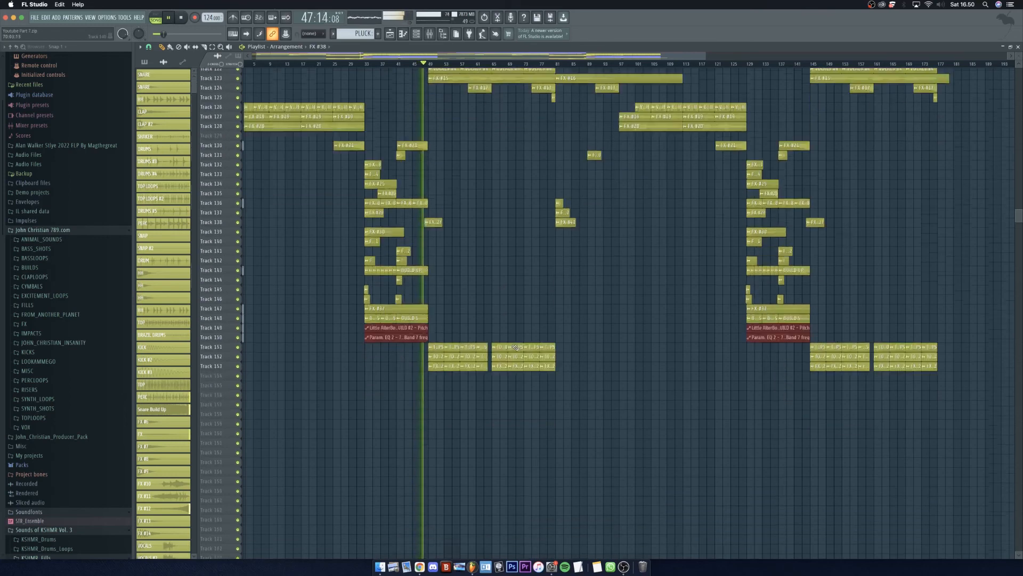
{"action": "scroll", "coordinate": [514, 358], "scroll_direction": "down", "scroll_amount": 4}
{"action": "scroll", "coordinate": [515, 368], "scroll_direction": "up", "scroll_amount": 15}
{"action": "scroll", "coordinate": [521, 426], "scroll_direction": "up", "scroll_amount": 12}
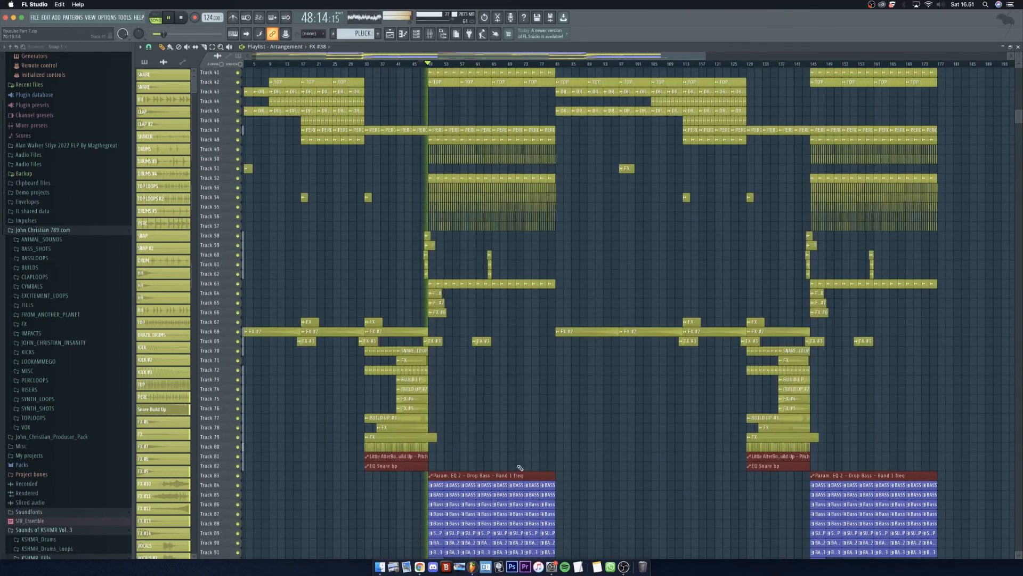
{"action": "scroll", "coordinate": [681, 448], "scroll_direction": "down", "scroll_amount": 5}
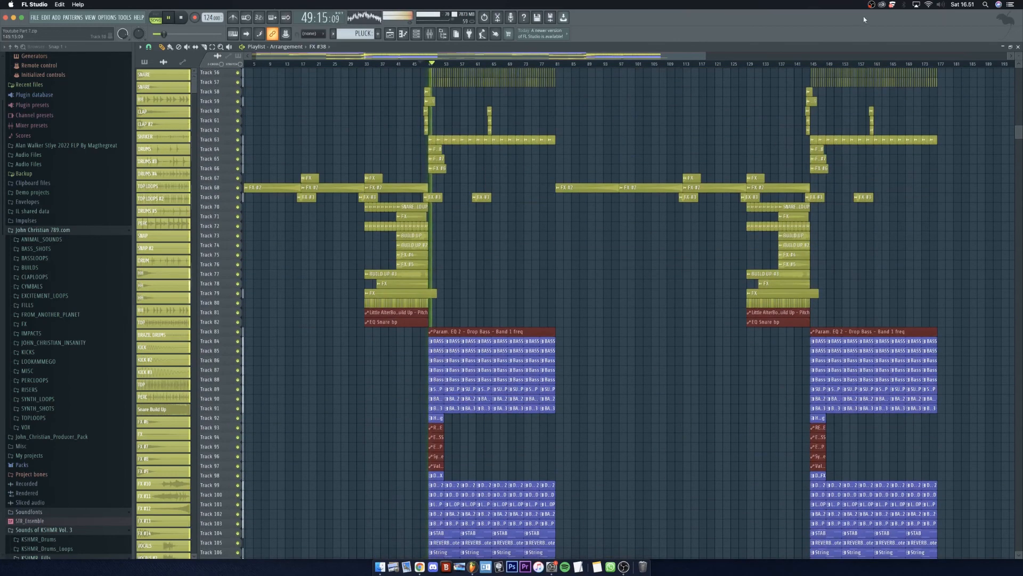
Play the transition into the second drop from bar 143, compare its clips with the first drop, and stop playback.
{"action": "left_click", "coordinate": [803, 64]}
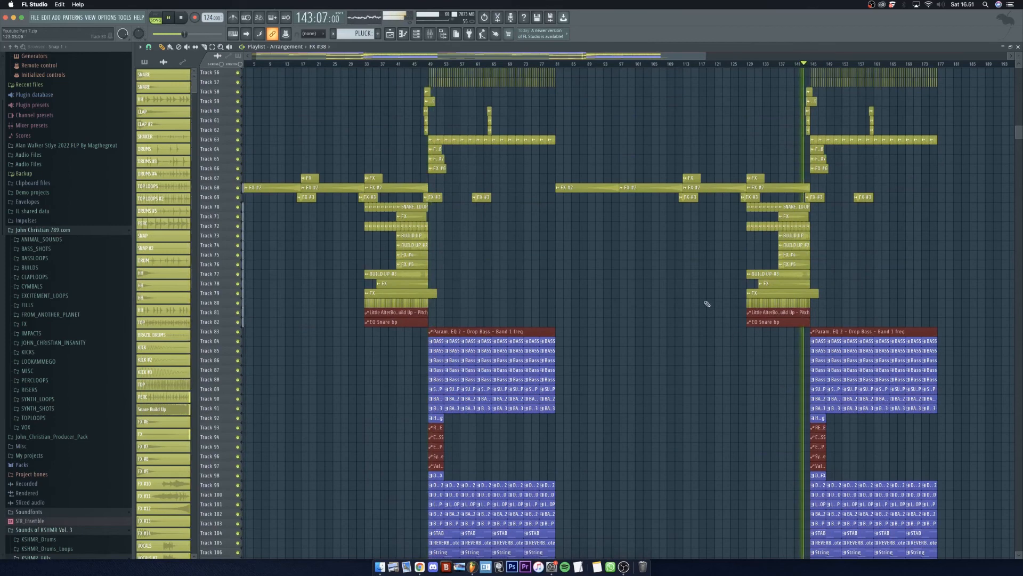
{"action": "scroll", "coordinate": [707, 304], "scroll_direction": "down", "scroll_amount": 20}
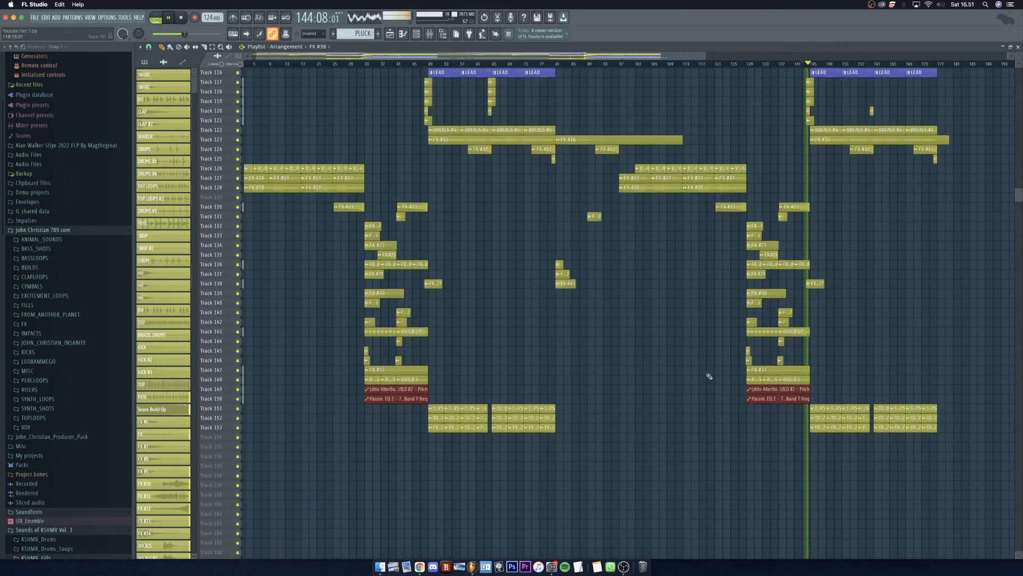
{"action": "scroll", "coordinate": [710, 376], "scroll_direction": "up", "scroll_amount": 20}
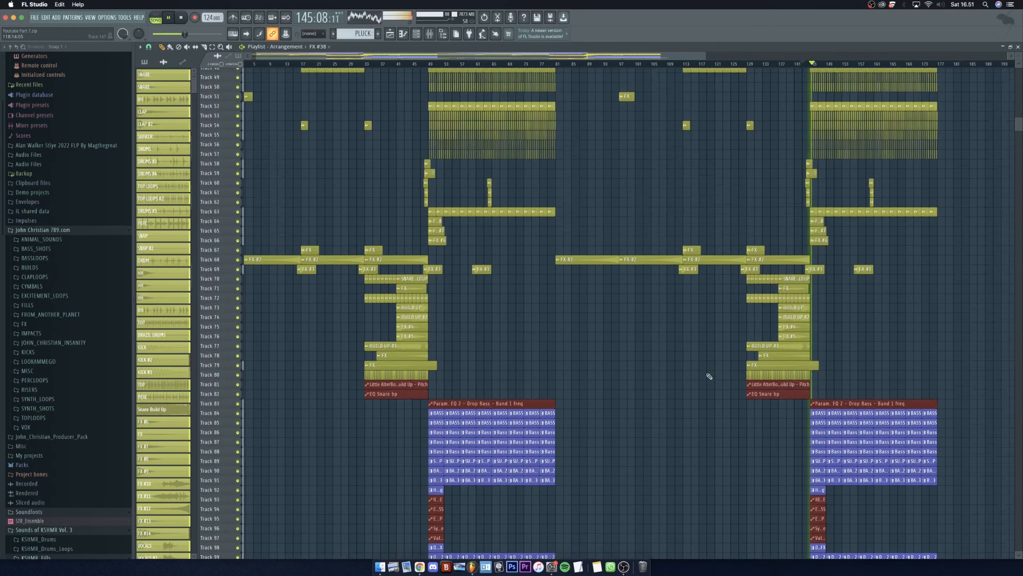
{"action": "scroll", "coordinate": [710, 376], "scroll_direction": "up", "scroll_amount": 5}
{"action": "scroll", "coordinate": [736, 376], "scroll_direction": "down", "scroll_amount": 20}
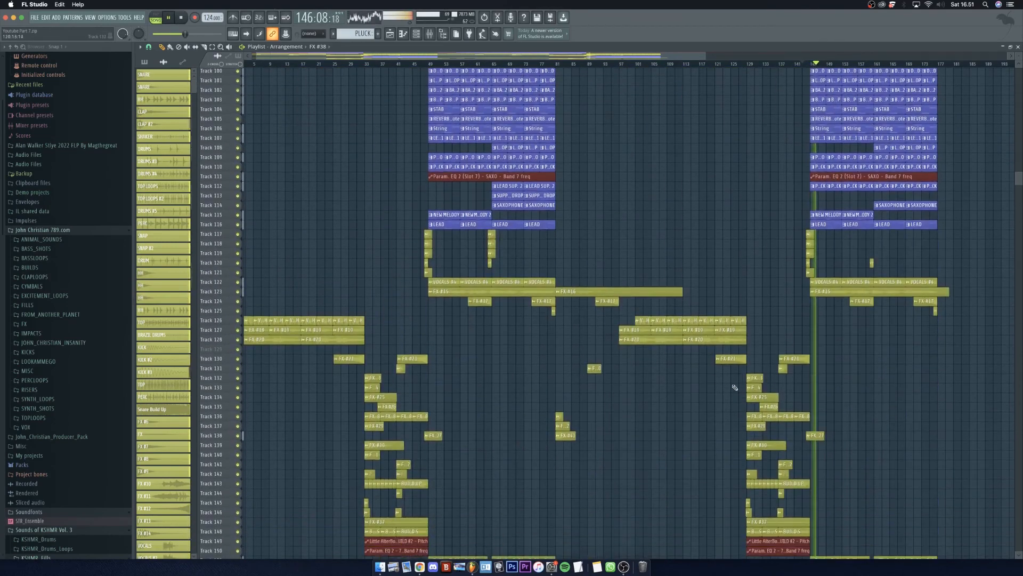
{"action": "scroll", "coordinate": [736, 387], "scroll_direction": "down", "scroll_amount": 3}
{"action": "scroll", "coordinate": [707, 419], "scroll_direction": "down", "scroll_amount": 13}
{"action": "scroll", "coordinate": [714, 400], "scroll_direction": "up", "scroll_amount": 15}
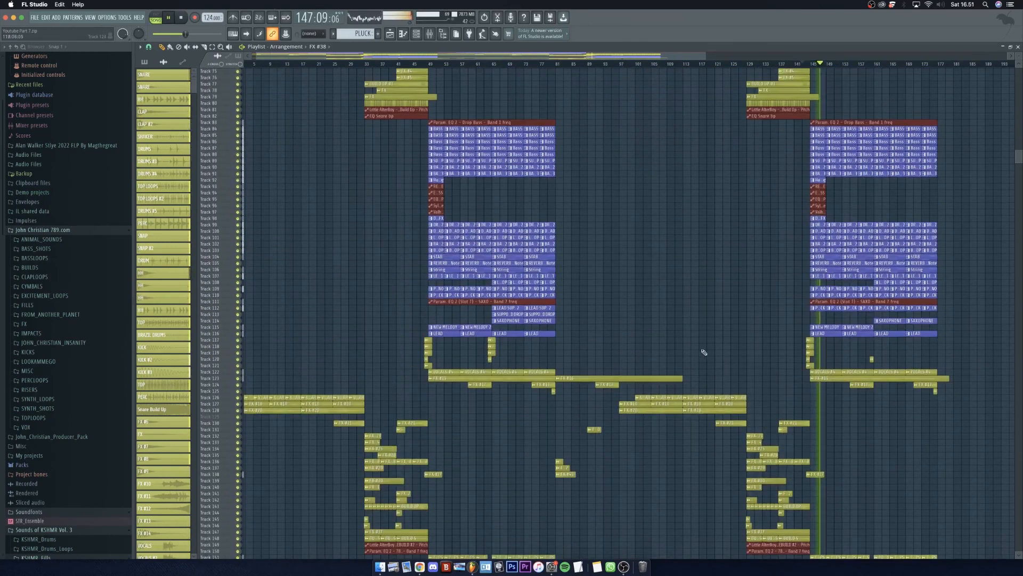
{"action": "scroll", "coordinate": [702, 344], "scroll_direction": "up", "scroll_amount": 8}
{"action": "key", "text": "space"}
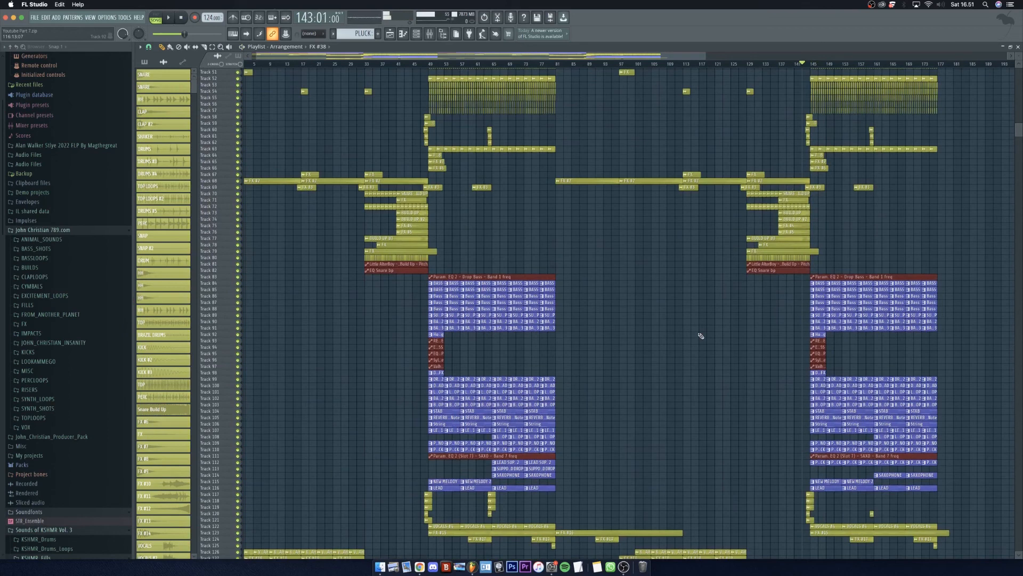
Look over the whole arrangement from Track 1 downward, with the timeline zoomed out to about bar 289.
{"action": "scroll", "coordinate": [704, 339], "scroll_direction": "up", "scroll_amount": 16}
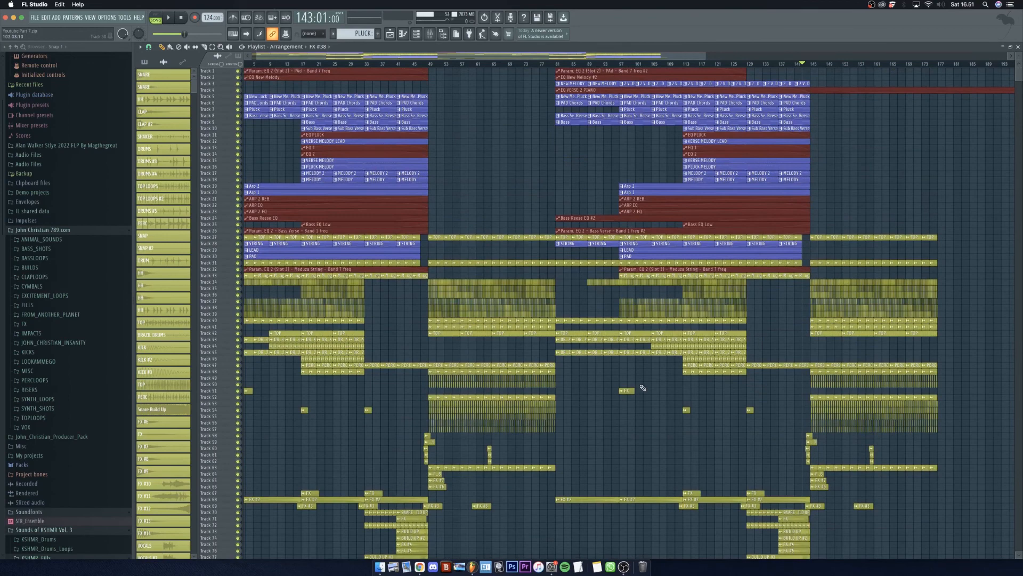
{"action": "scroll", "coordinate": [645, 384], "scroll_direction": "down", "scroll_amount": 20}
{"action": "scroll", "coordinate": [679, 421], "scroll_direction": "up", "scroll_amount": 20}
{"action": "left_click_drag", "start_coordinate": [706, 54], "coordinate": [940, 54]}
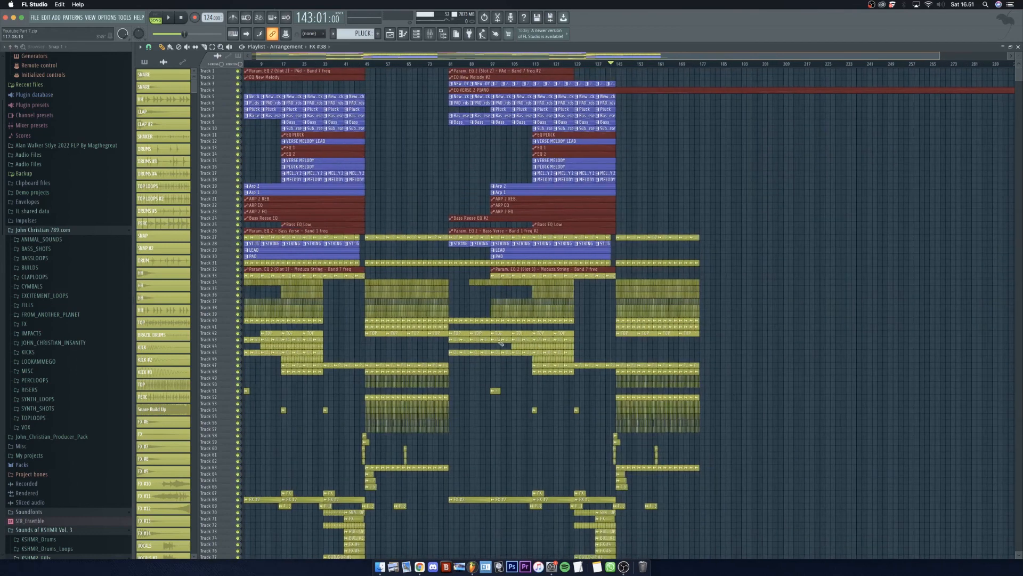
{"action": "scroll", "coordinate": [498, 435], "scroll_direction": "down", "scroll_amount": 14}
{"action": "scroll", "coordinate": [496, 441], "scroll_direction": "up", "scroll_amount": 14}
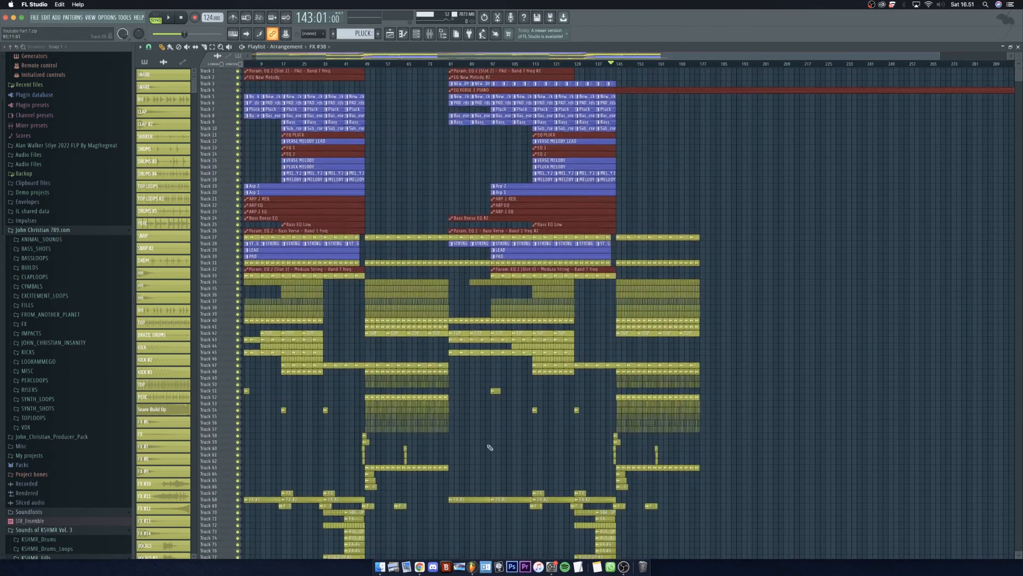